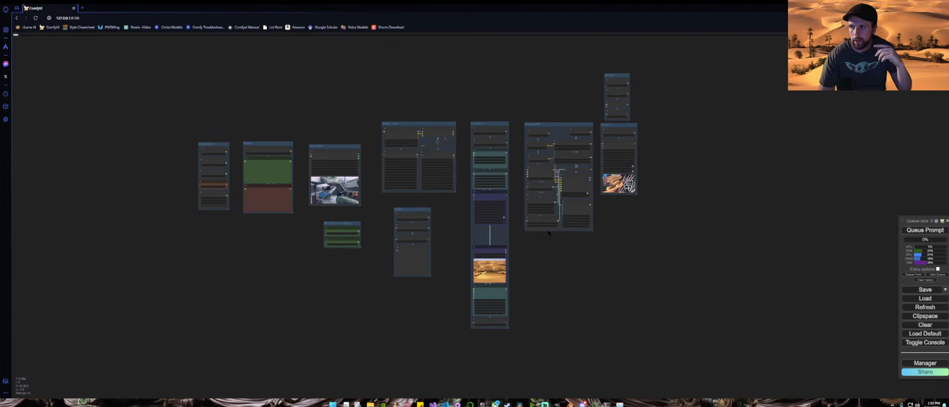
Step: Rearrange the workflow by moving the AnimateDiff group and the output nodes further to the right
scroll(456, 223, up, 6)
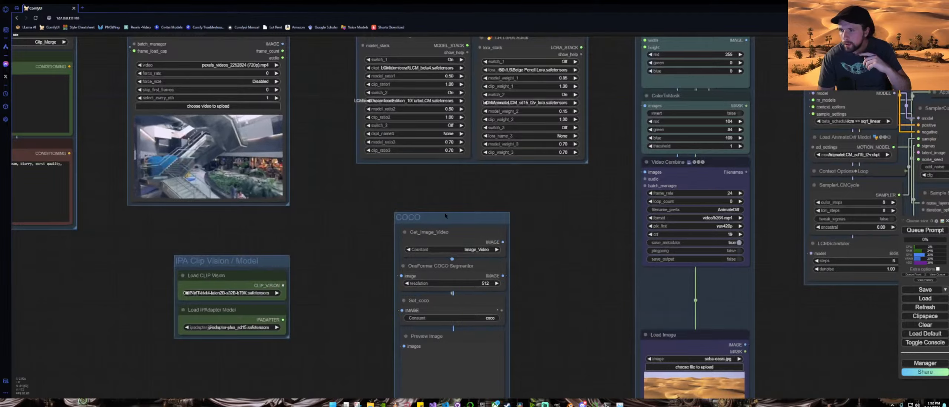
scroll(445, 215, up, 4)
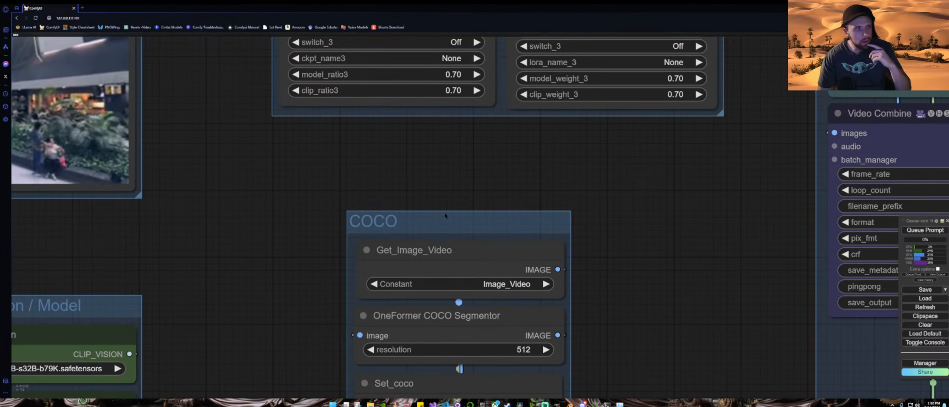
scroll(445, 216, down, 10)
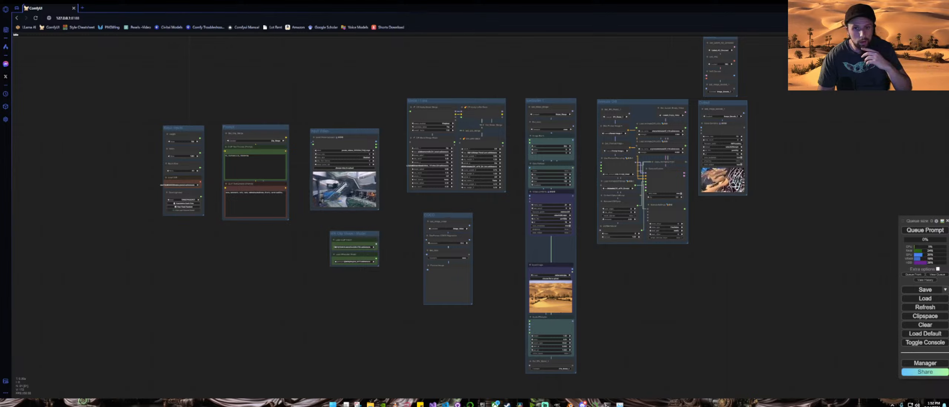
drag(724, 104, 827, 107)
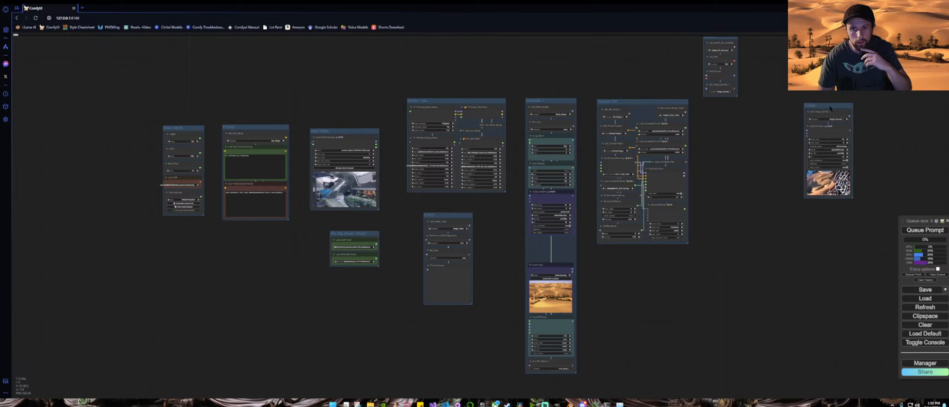
drag(637, 102, 717, 127)
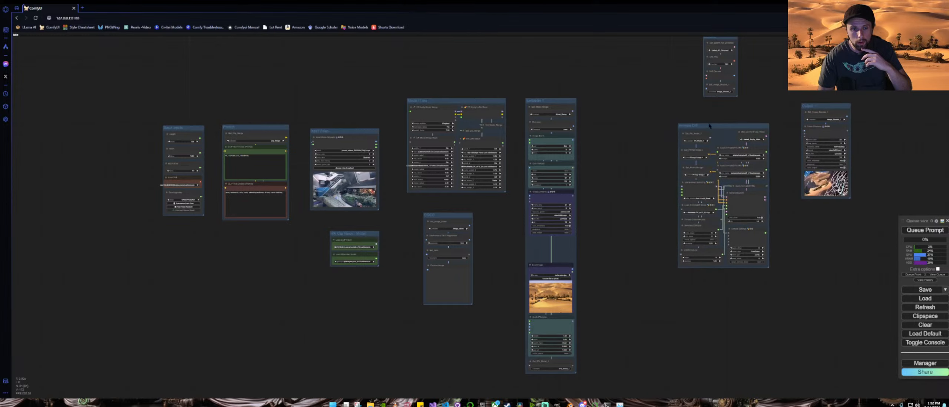
drag(643, 120, 508, 164)
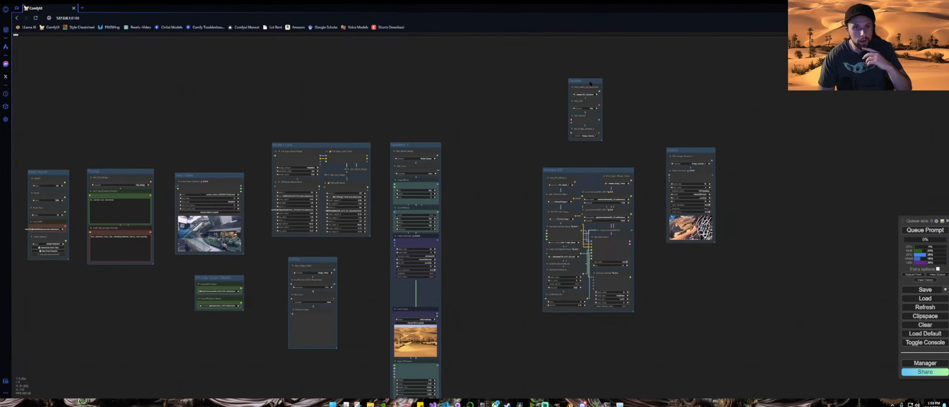
drag(597, 91, 670, 99)
drag(701, 122, 730, 124)
drag(731, 155, 813, 144)
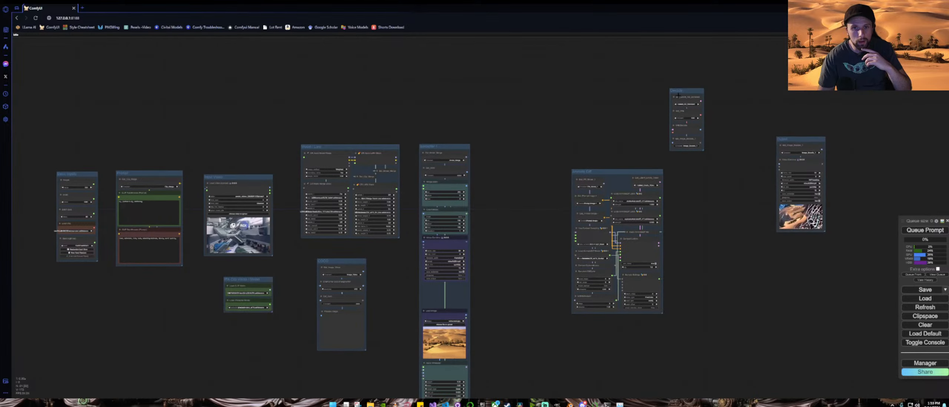
drag(685, 94, 749, 143)
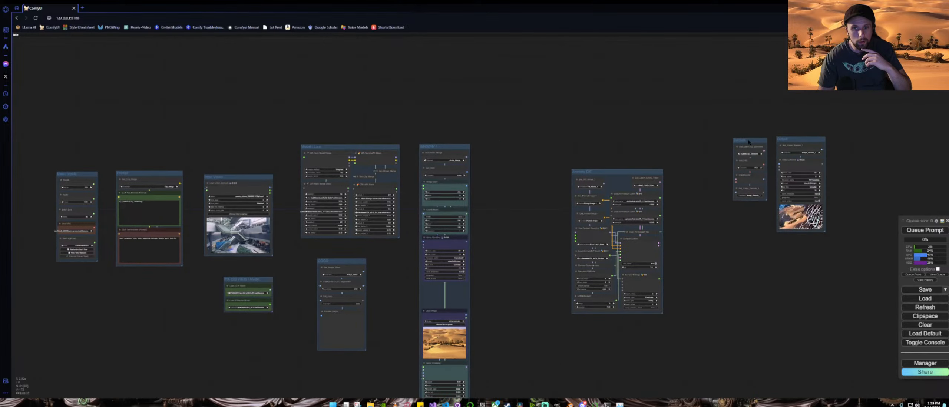
drag(625, 173, 683, 138)
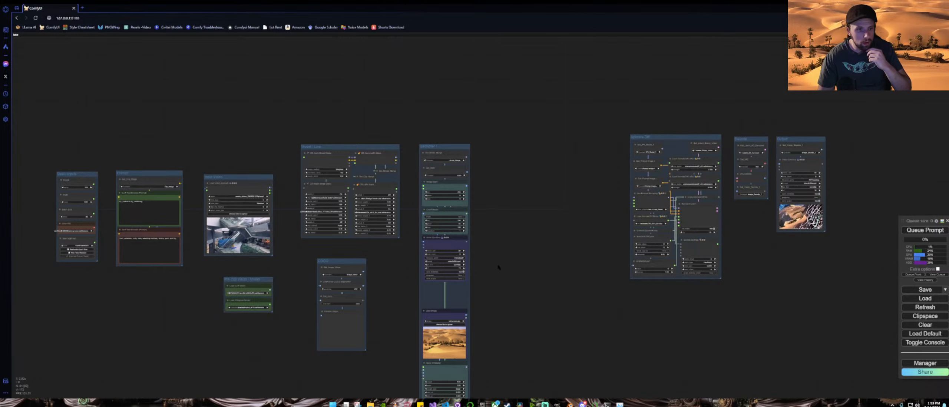
drag(499, 267, 607, 247)
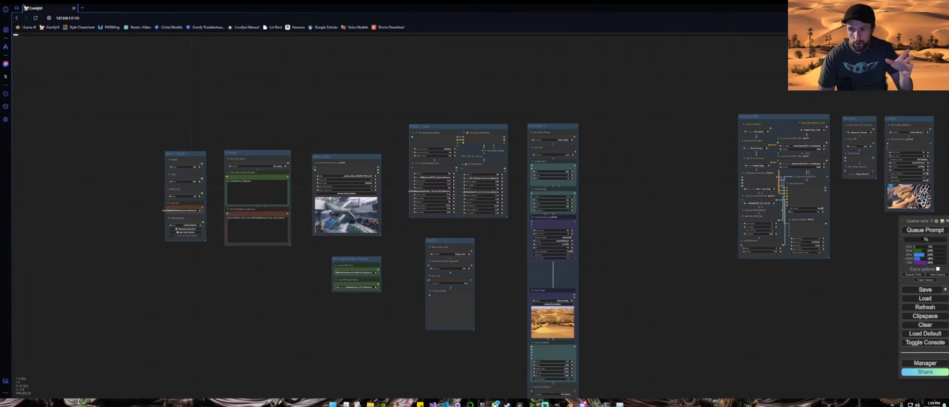
Step: Load the cern (1).jpg image from recent downloads into the Load Image node
scroll(629, 294, up, 5)
drag(615, 329, 753, 349)
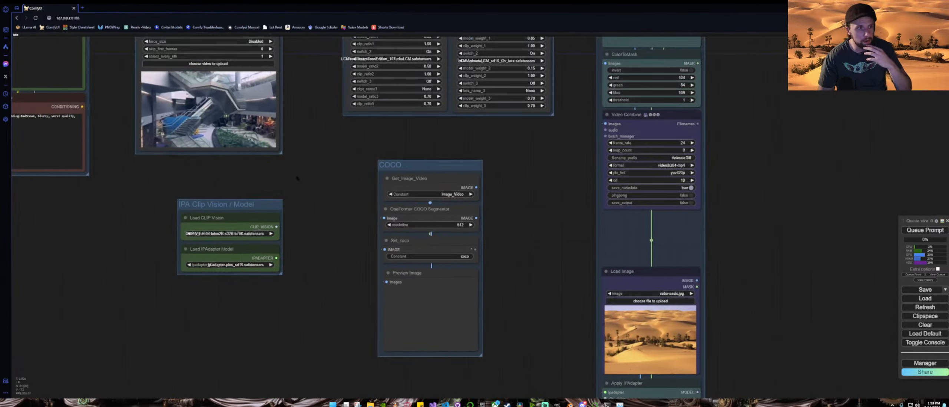
drag(298, 176, 429, 234)
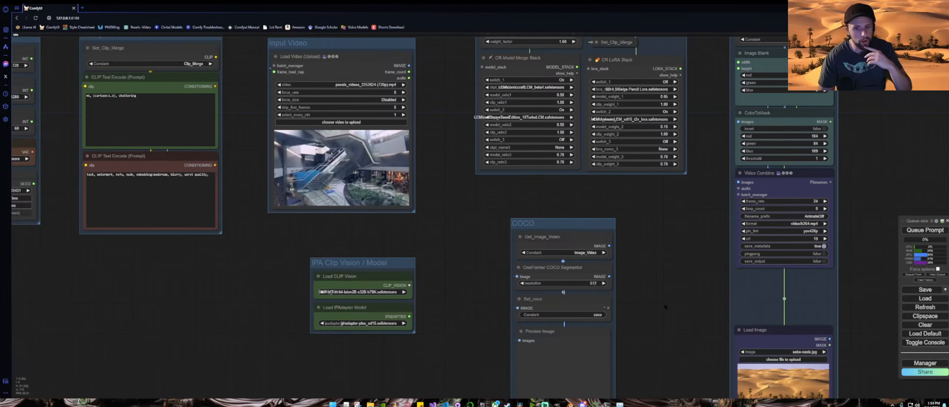
drag(746, 357, 426, 218)
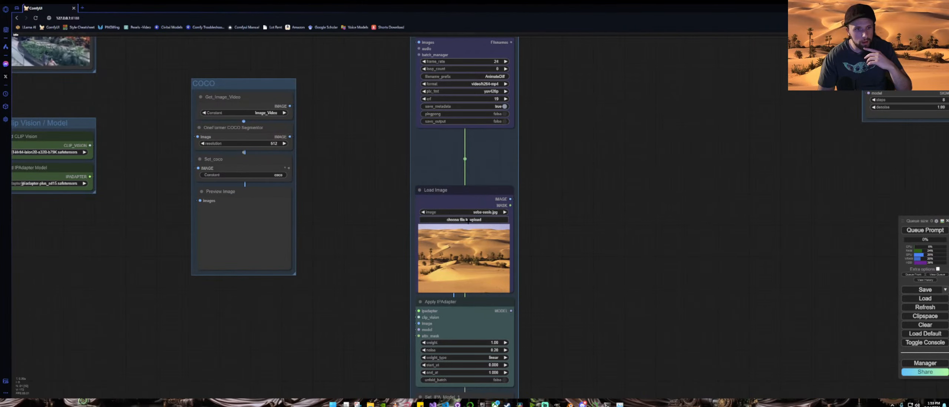
click(428, 219)
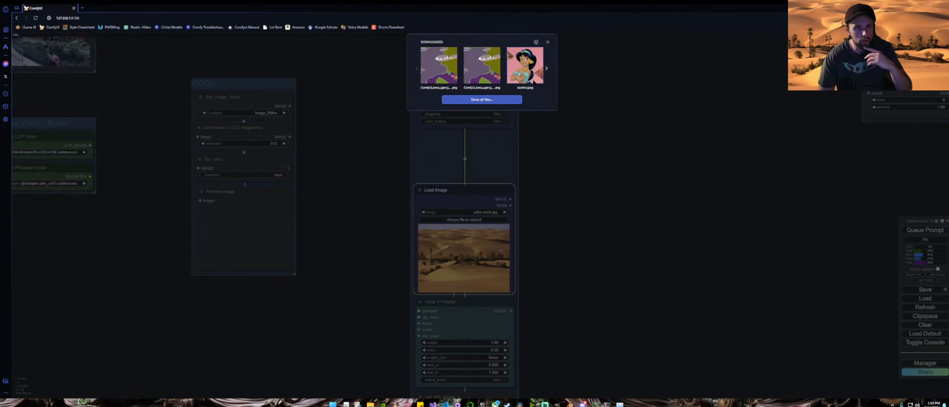
click(547, 69)
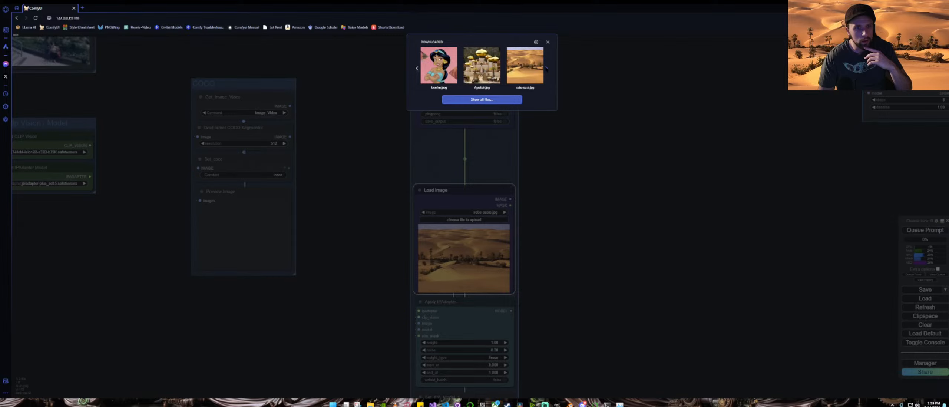
click(546, 69)
click(546, 69)
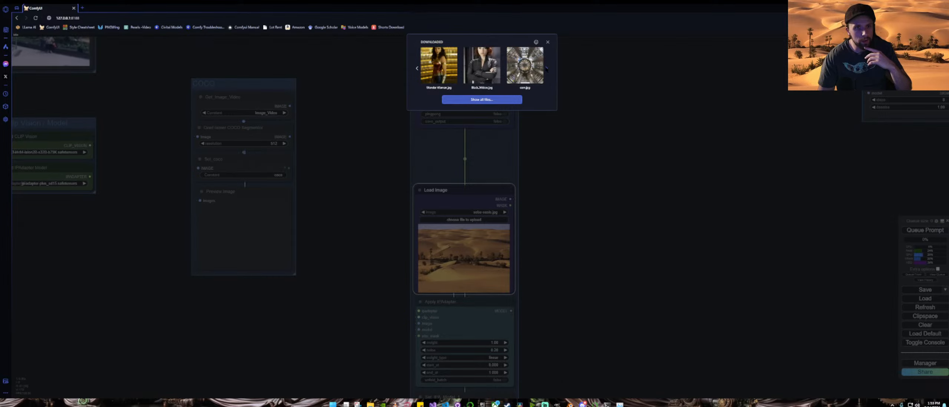
click(530, 70)
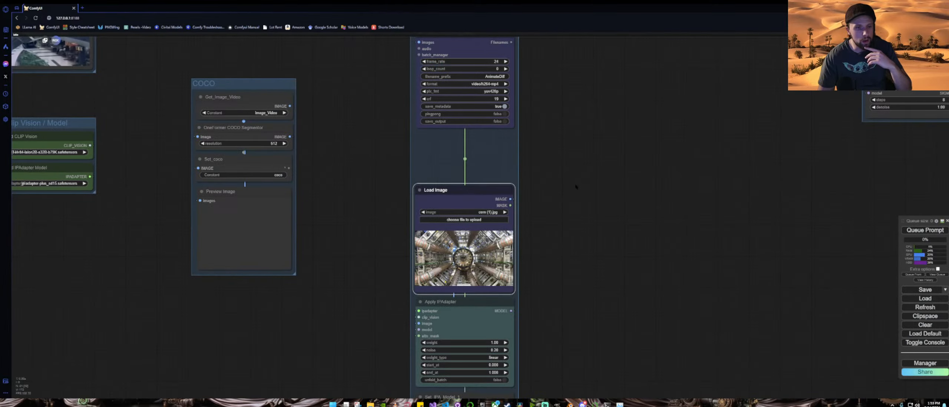
Step: Bypass all nodes in the AnimateDiff group
scroll(576, 186, down, 5)
scroll(576, 187, up, 5)
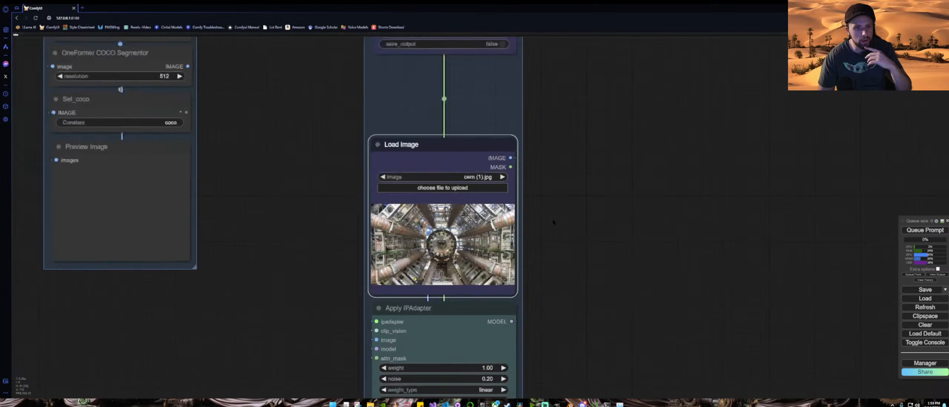
scroll(553, 222, down, 5)
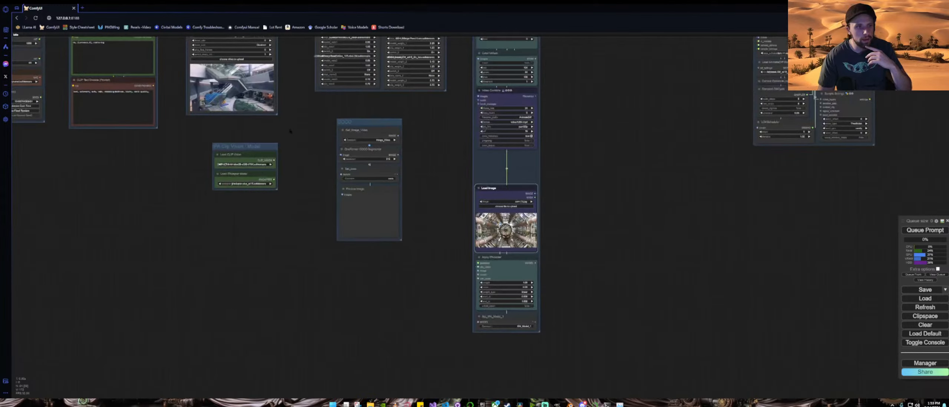
drag(306, 130, 399, 202)
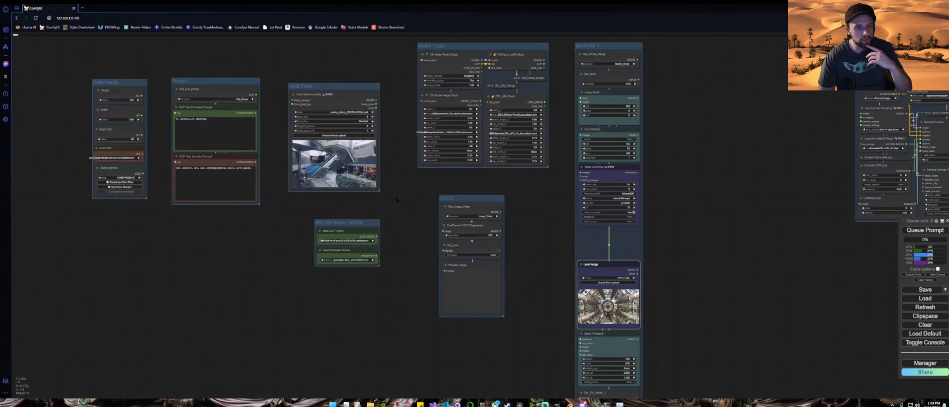
drag(399, 202, 344, 176)
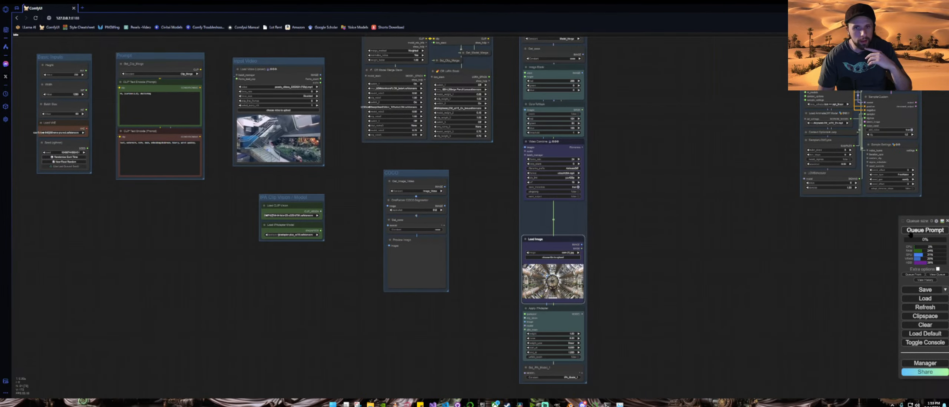
drag(723, 254, 575, 313)
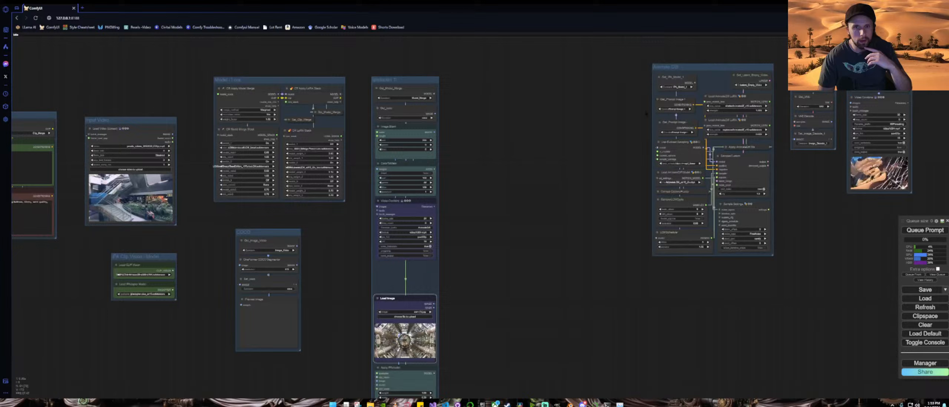
right_click(694, 70)
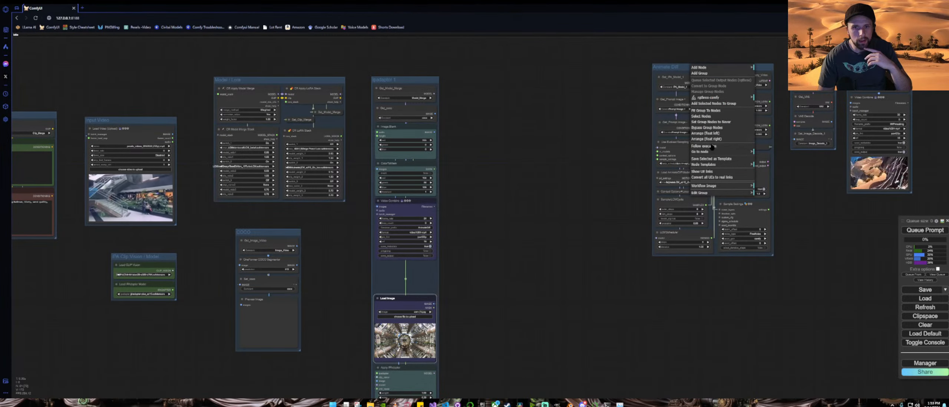
click(705, 134)
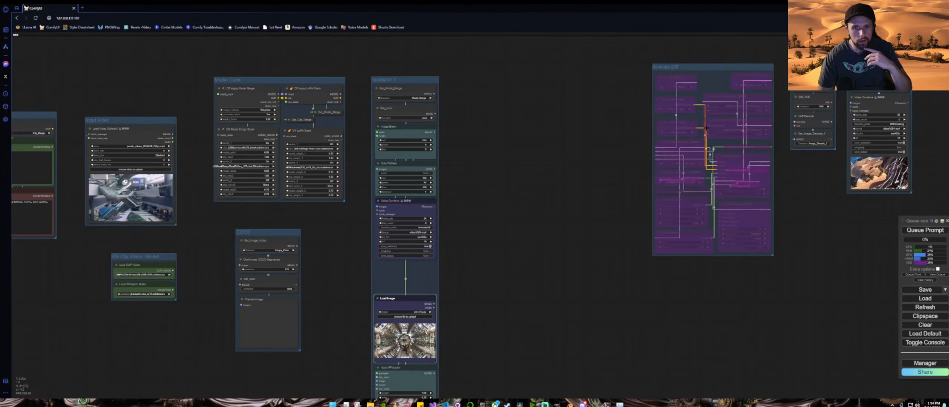
Step: Queue the workflow to run
drag(555, 224, 751, 193)
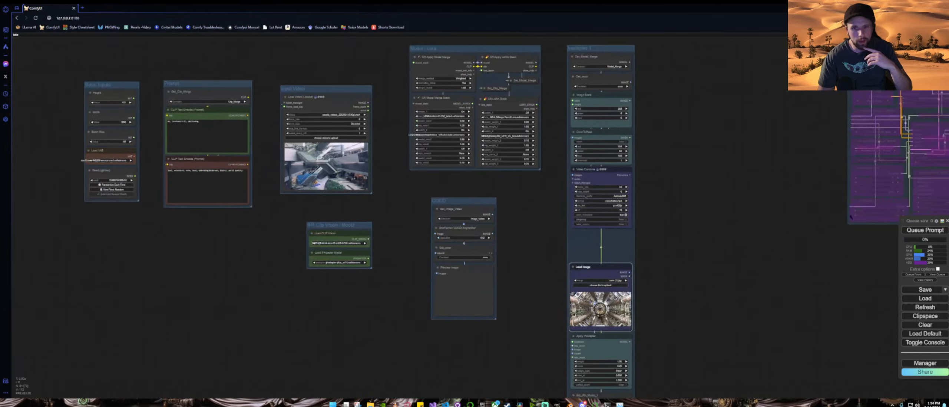
key(ctrl+Return)
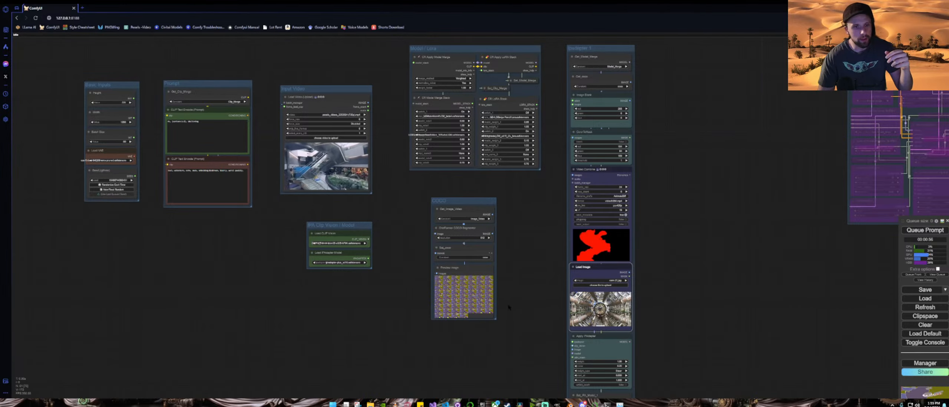
Step: Inspect the COCO segmentation frames in the Preview Image node
scroll(509, 307, up, 10)
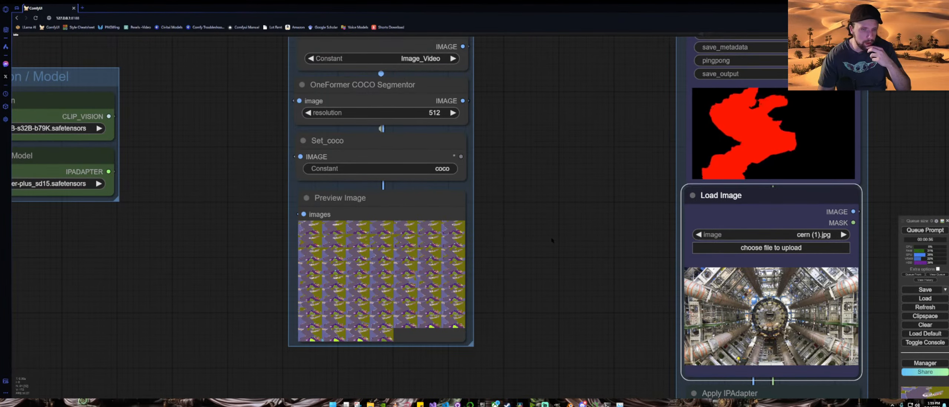
scroll(552, 240, down, 3)
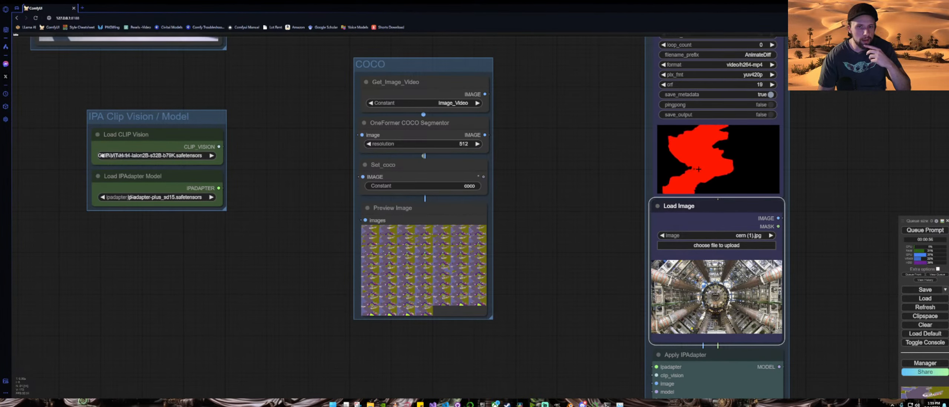
drag(292, 71, 664, 341)
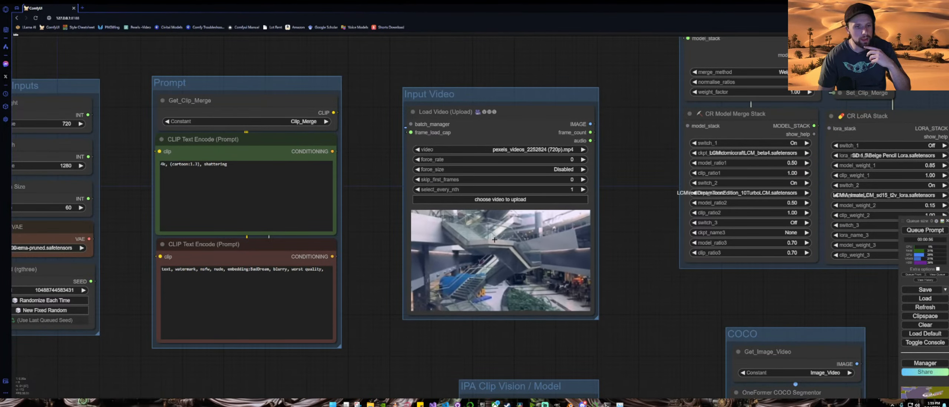
drag(638, 341, 414, 103)
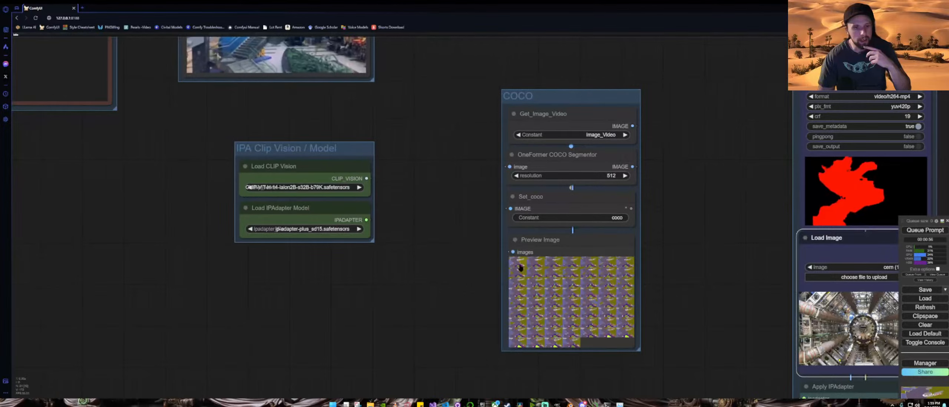
click(521, 268)
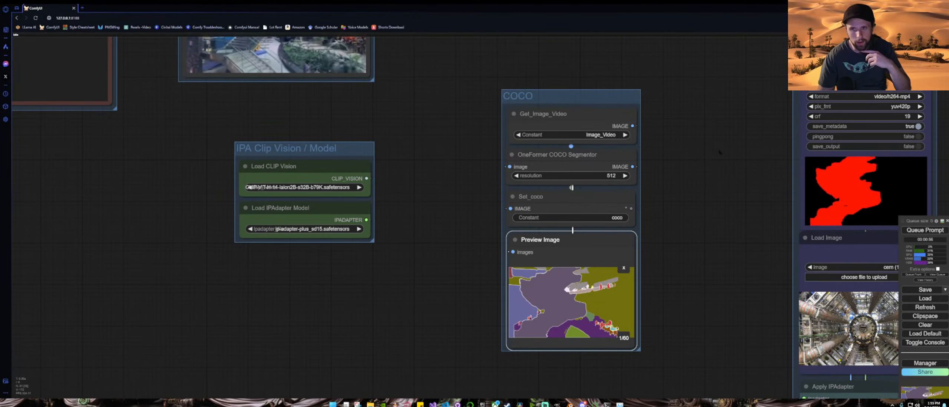
drag(720, 152, 516, 311)
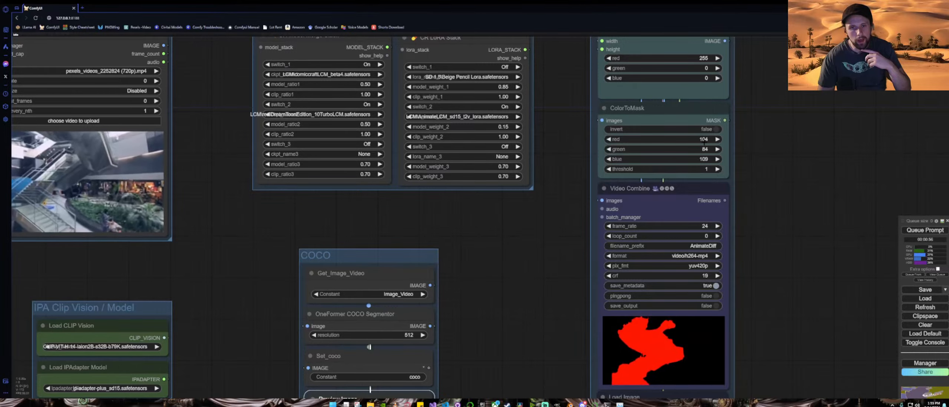
Step: Save the segmentation preview image from the Preview Image node
scroll(505, 294, down, 3)
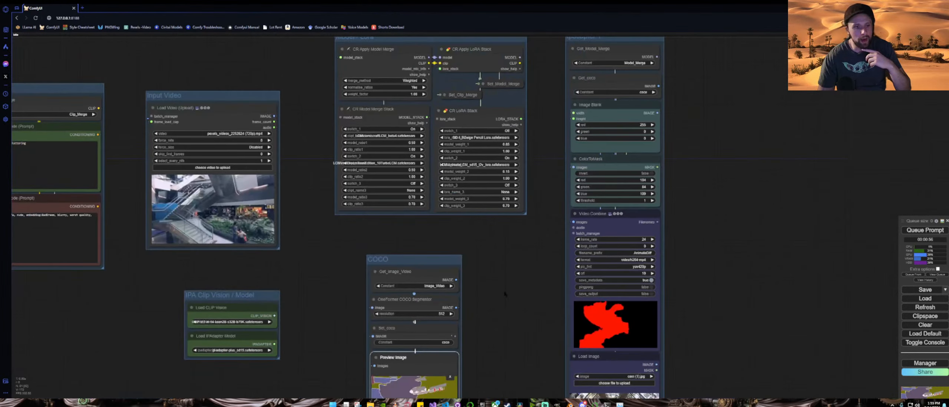
drag(505, 294, 550, 166)
right_click(451, 232)
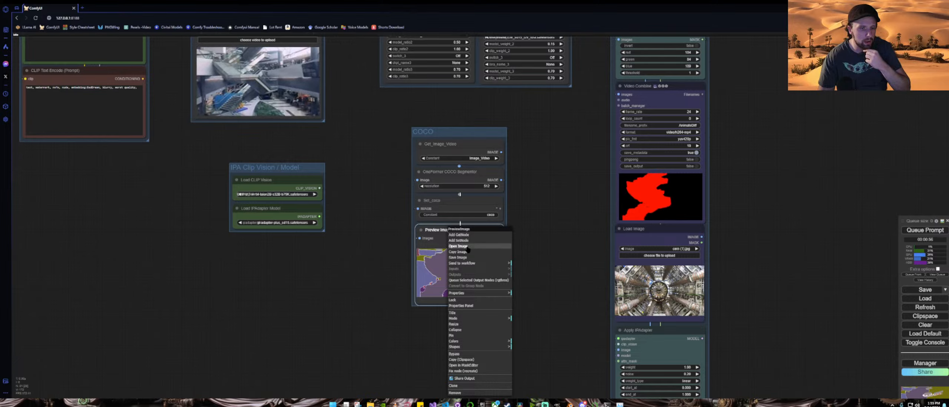
click(472, 256)
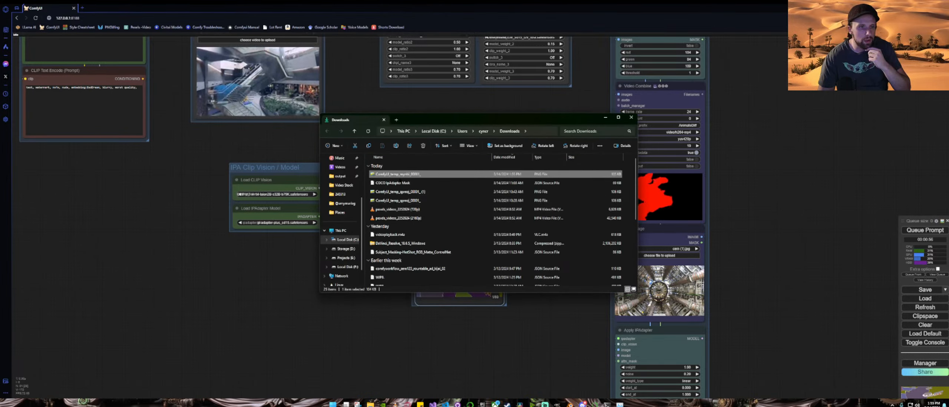
Step: Open the saved segmentation image with Paint, dismiss the tip, and select the color picker tool
right_click(402, 177)
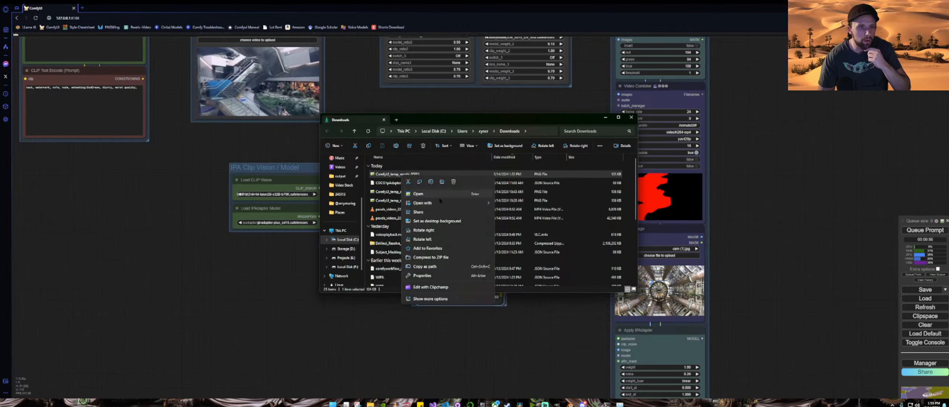
mouse_move(463, 203)
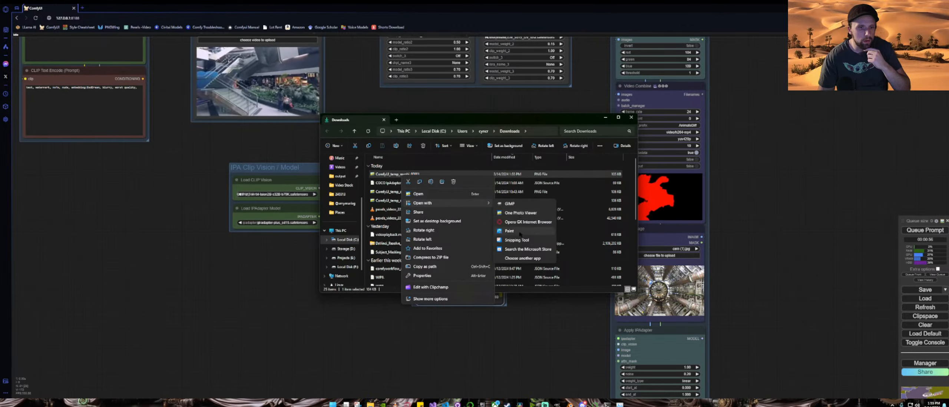
click(517, 231)
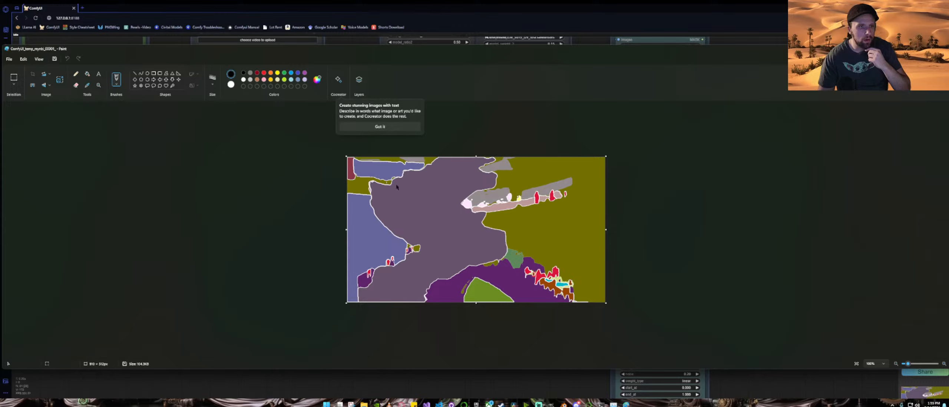
click(402, 125)
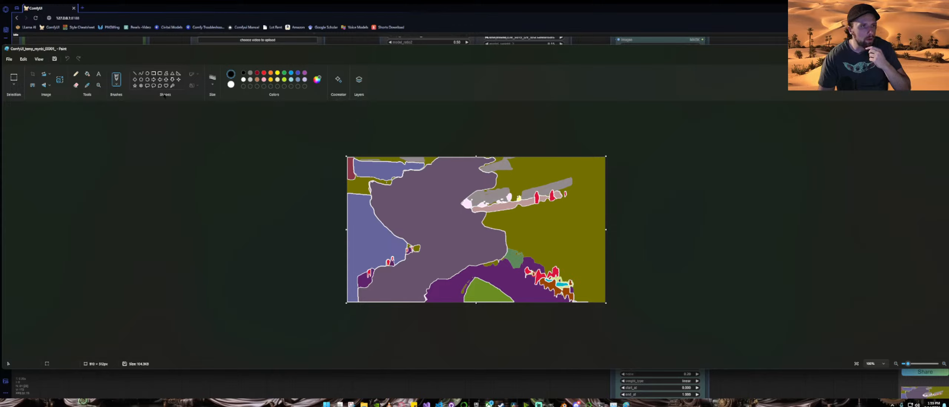
click(87, 86)
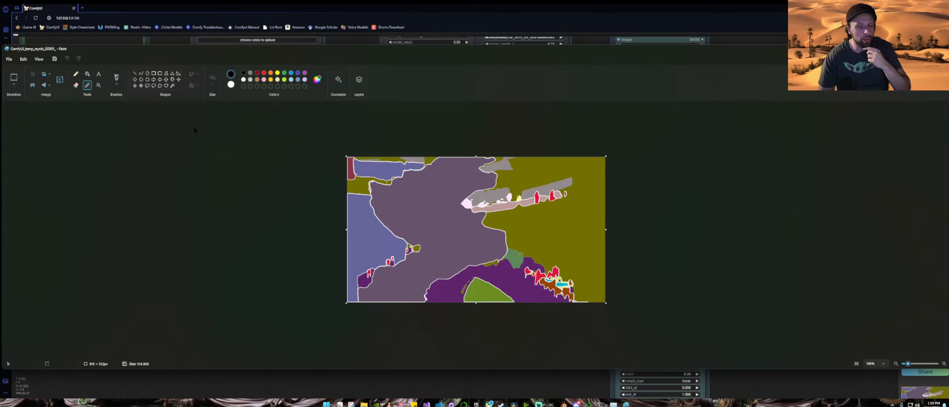
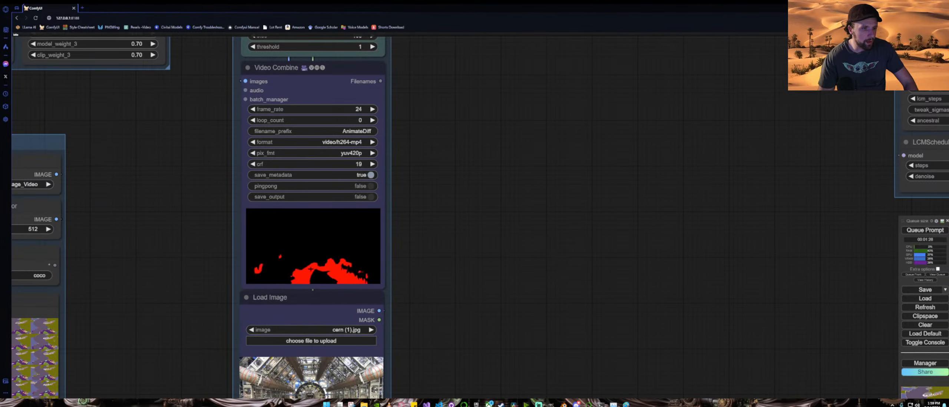
Step: Inspect the COCO segmentation preview, the mask and the Video Combine output across the workflow
drag(203, 296, 496, 206)
click(247, 227)
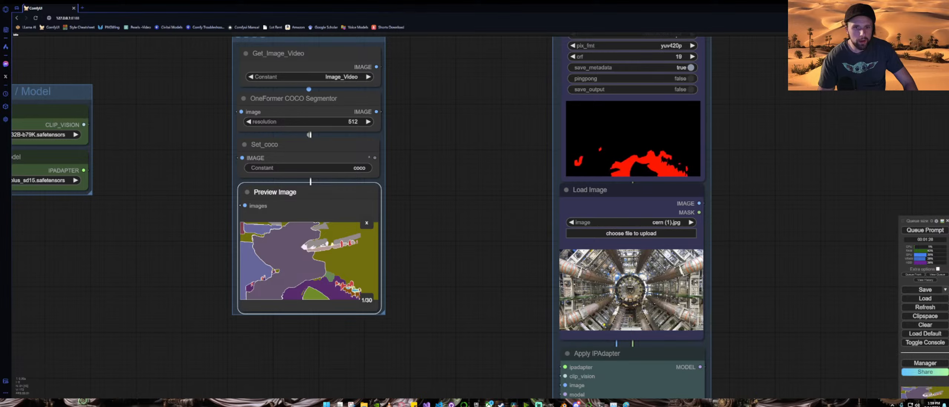
scroll(668, 167, down, 5)
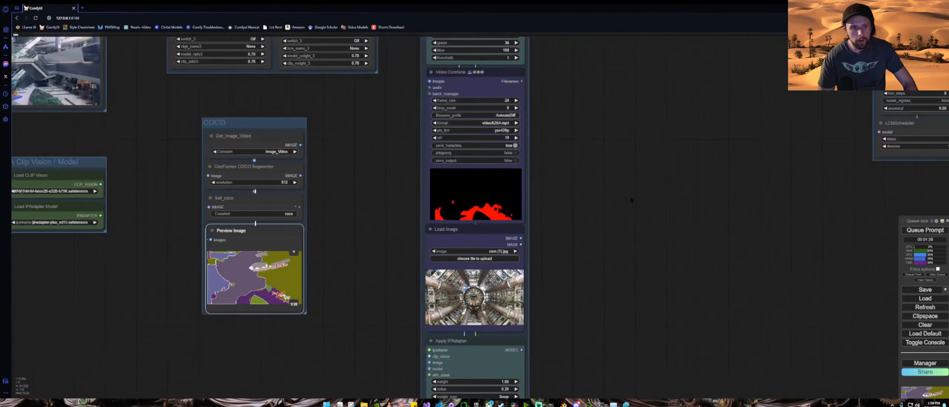
drag(631, 200, 389, 257)
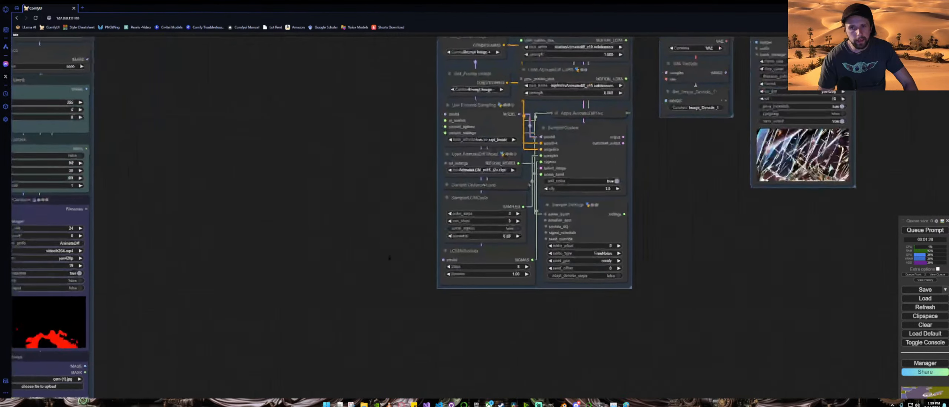
drag(717, 169, 525, 224)
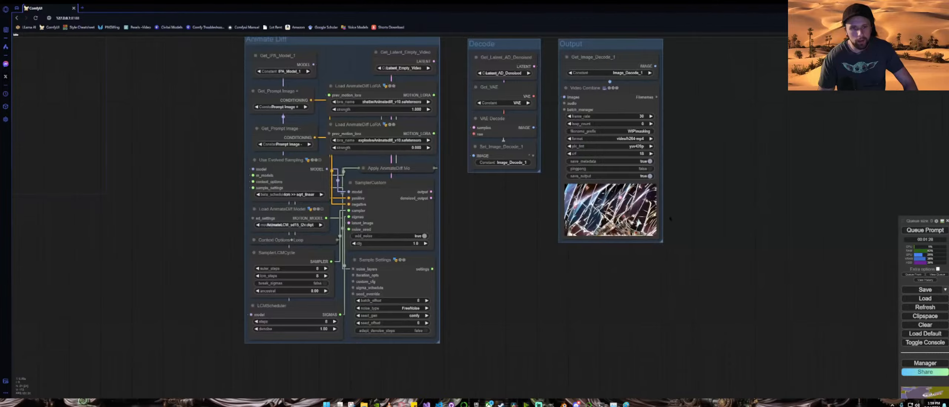
scroll(671, 219, up, 5)
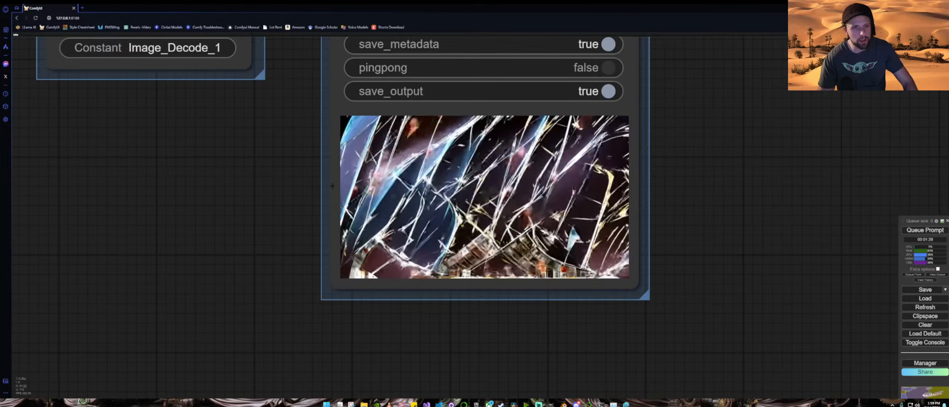
Step: Set the strength of the shatterAnimatediff LoRA to 0
scroll(193, 205, down, 9)
drag(196, 206, 729, 270)
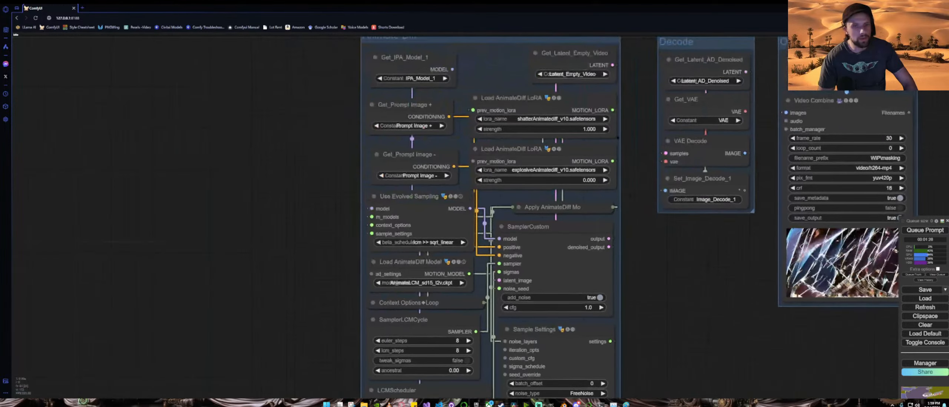
scroll(571, 122, up, 7)
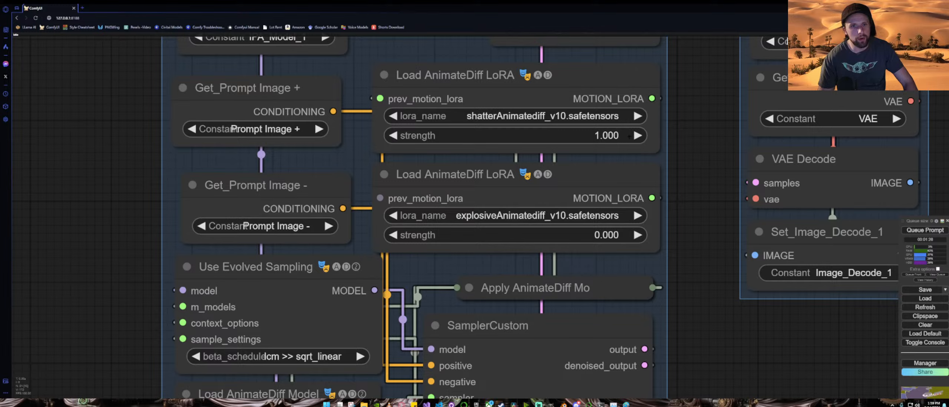
click(630, 136)
text(0)
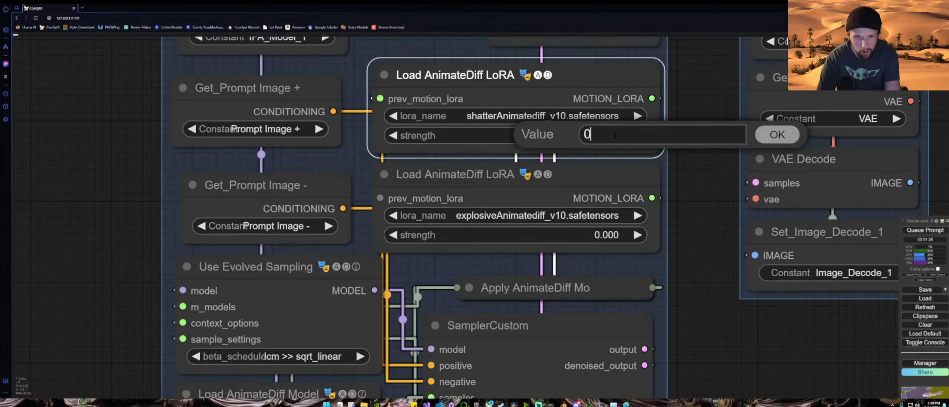
key(Return)
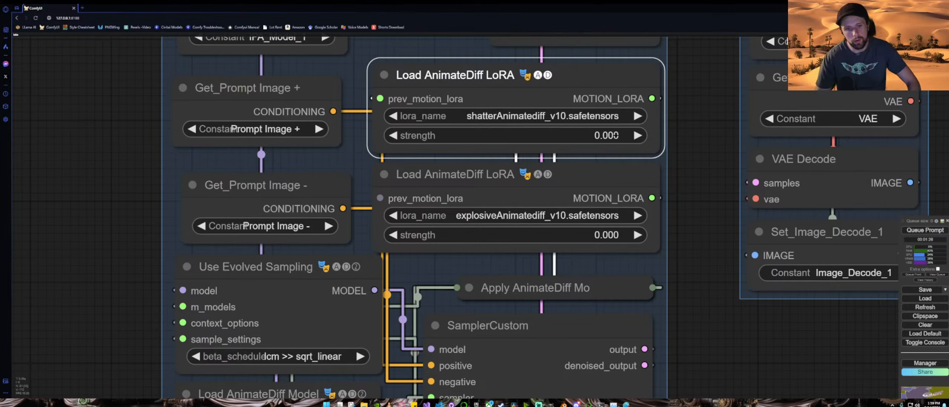
Step: Load the Cosmic Unicorn image from downloads into the Load Image node feeding Apply IPAdapter
scroll(695, 221, down, 10)
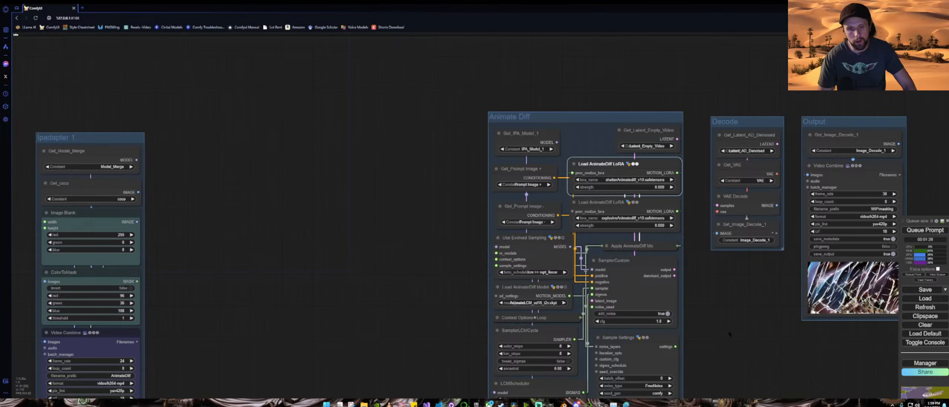
drag(730, 334, 787, 193)
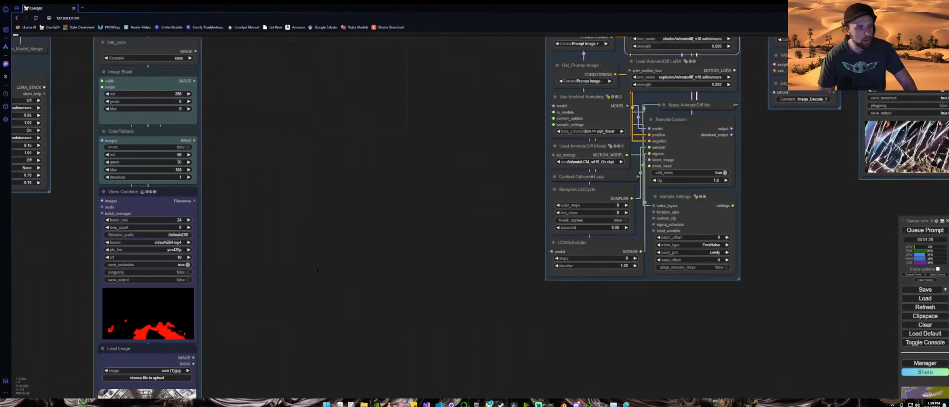
drag(317, 270, 600, 154)
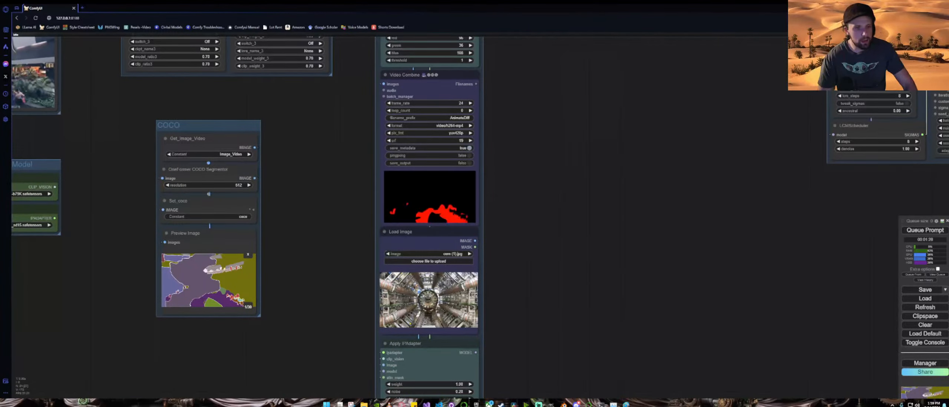
click(423, 261)
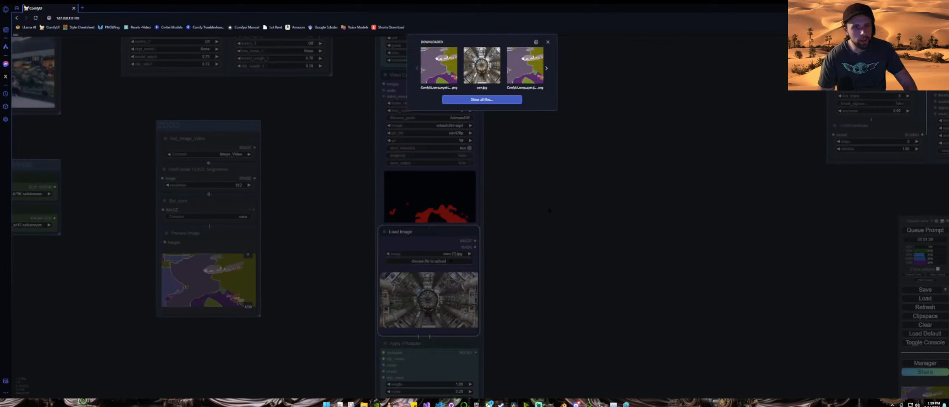
click(546, 68)
click(546, 68)
click(547, 69)
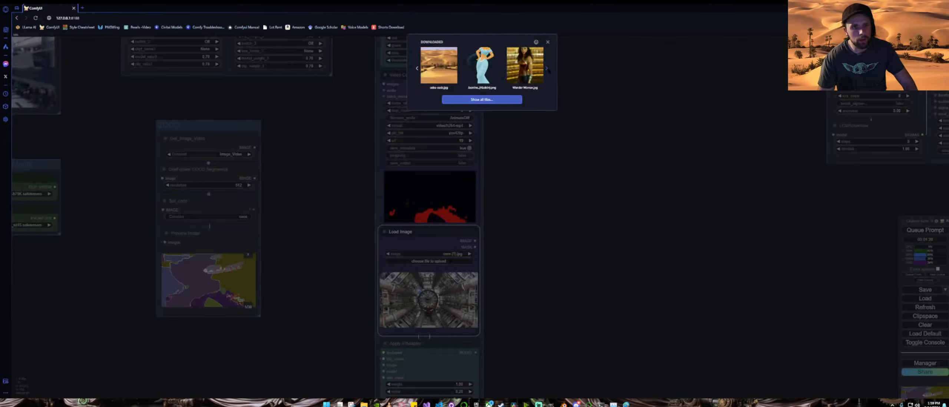
click(547, 68)
click(547, 69)
click(547, 69)
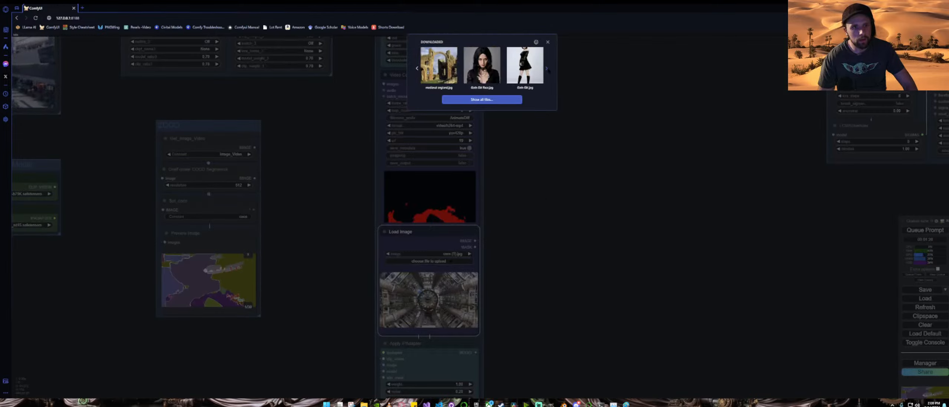
click(547, 68)
click(547, 68)
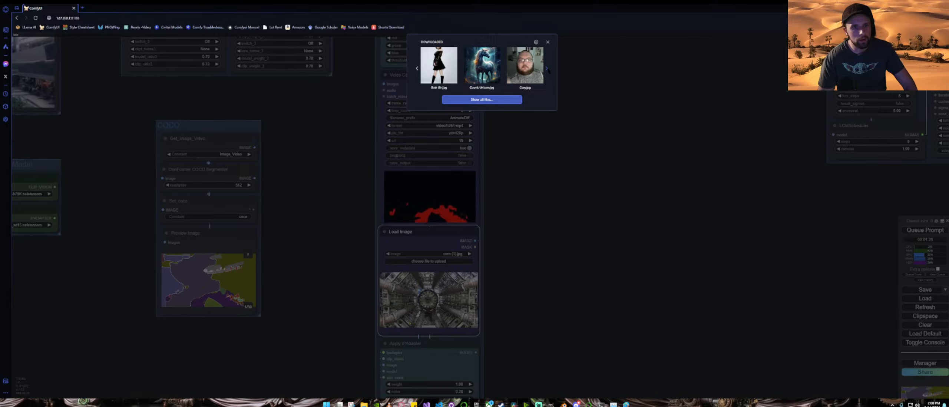
click(482, 65)
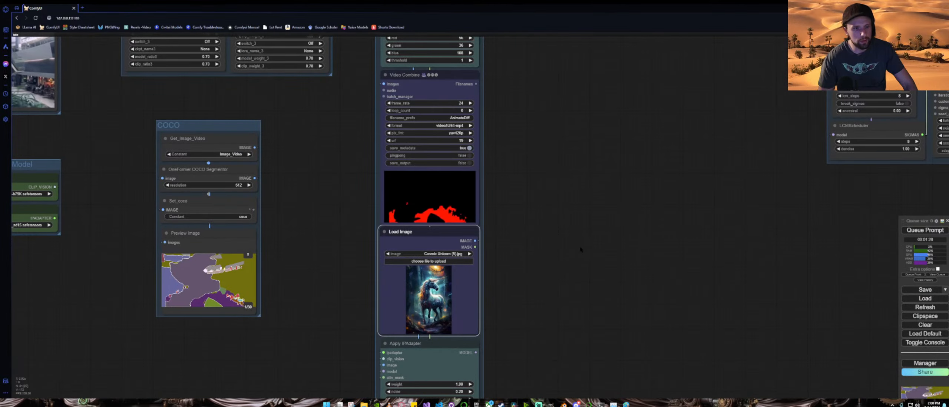
Step: Queue the workflow to run
scroll(580, 248, down, 3)
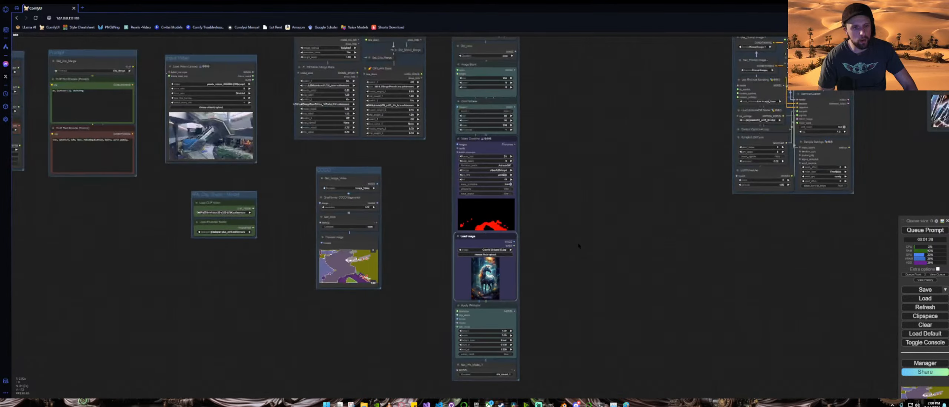
scroll(579, 246, down, 2)
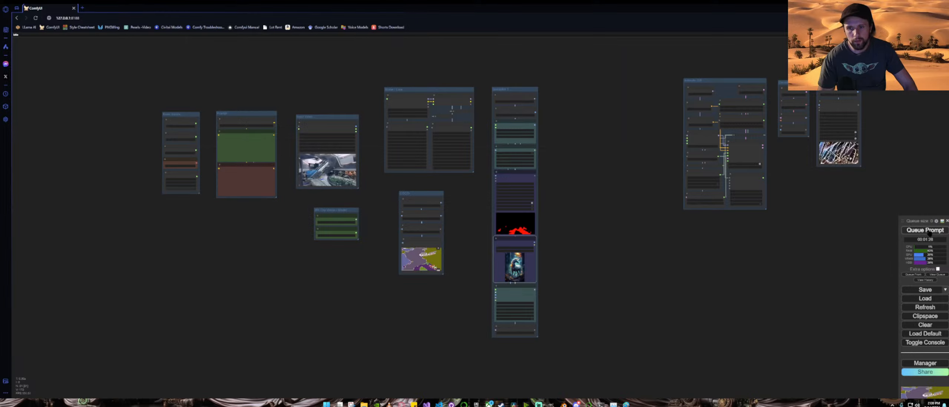
click(926, 230)
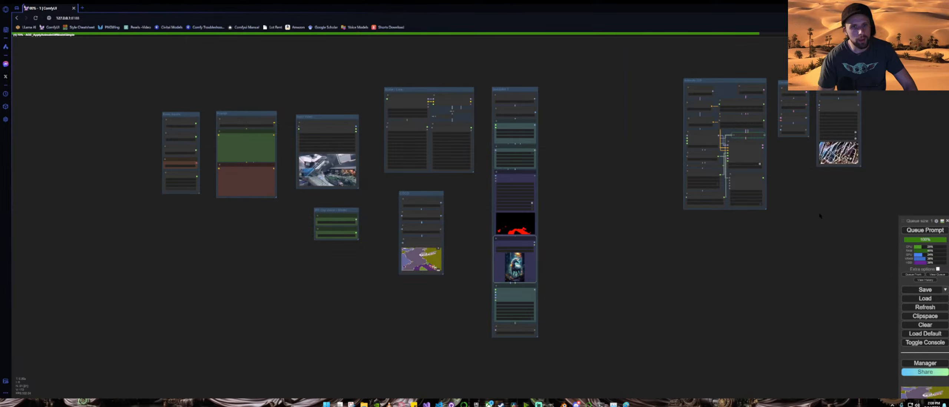
Step: Watch the generation progress and review the resulting video in the Video Combine output
drag(821, 216, 587, 243)
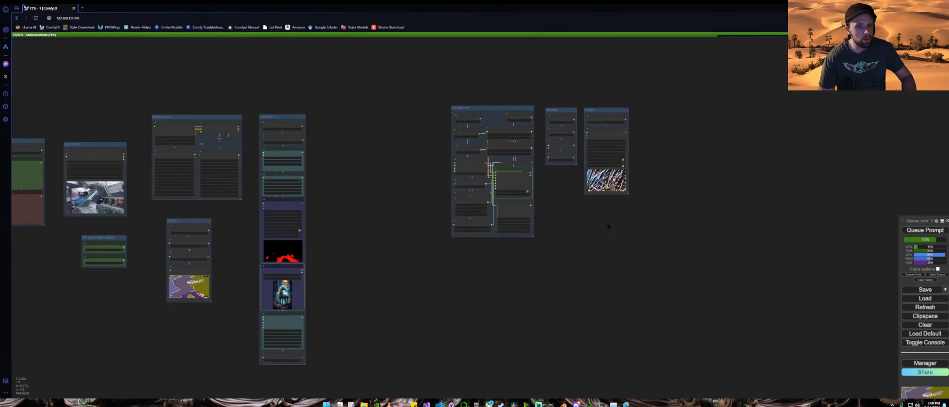
scroll(557, 189, up, 8)
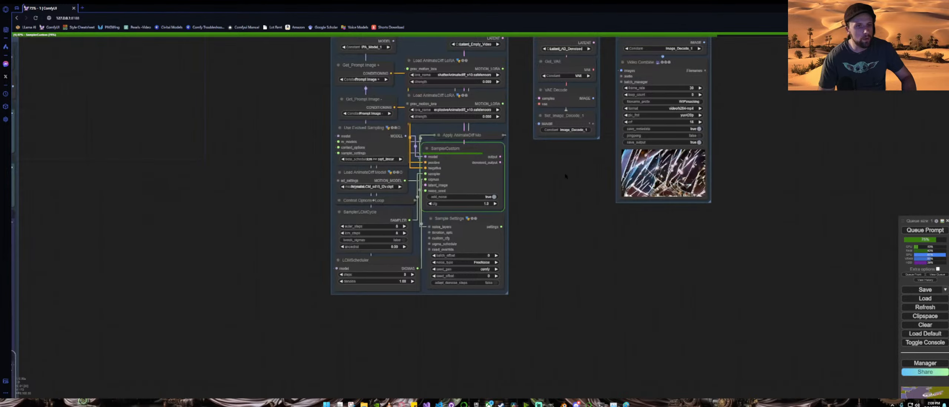
drag(557, 189, 515, 220)
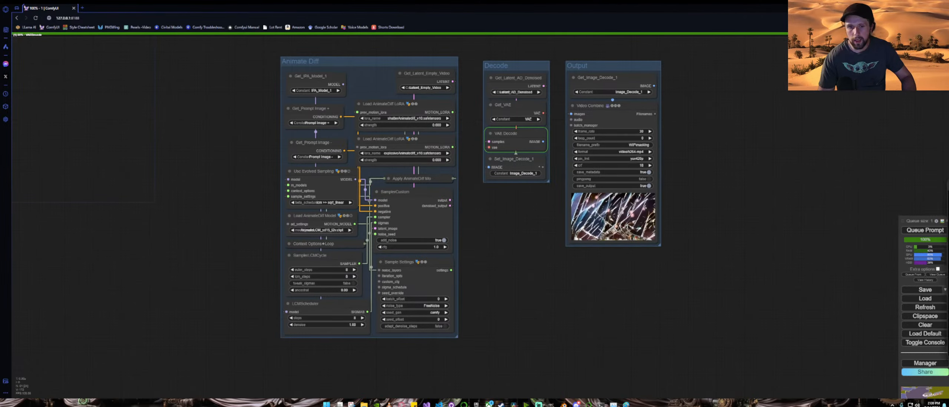
drag(948, 199, 736, 215)
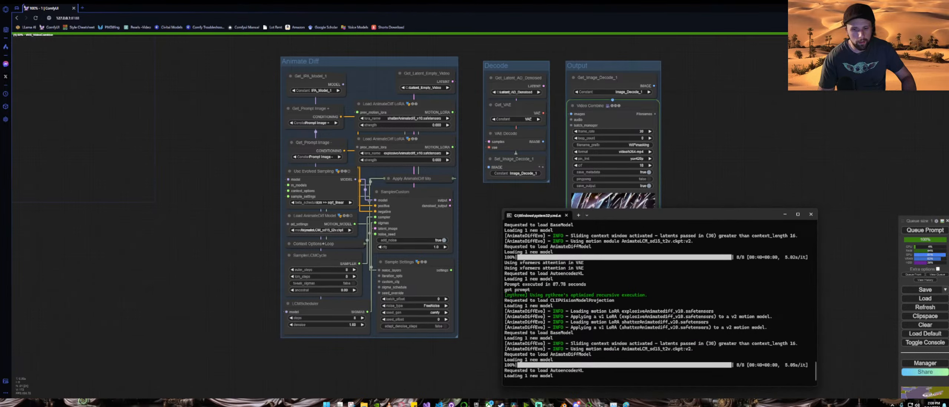
click(785, 215)
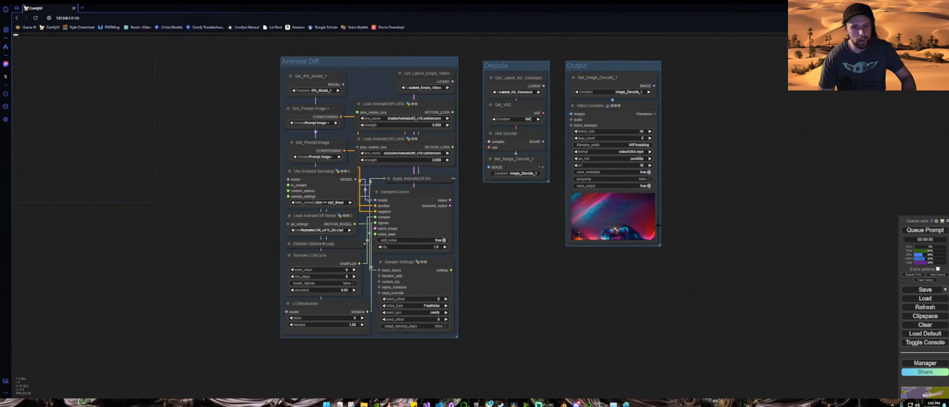
scroll(658, 225, up, 15)
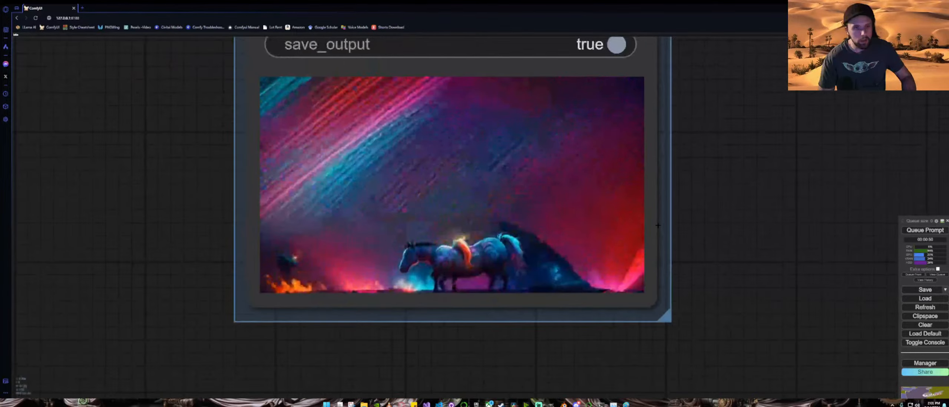
drag(658, 226, 749, 207)
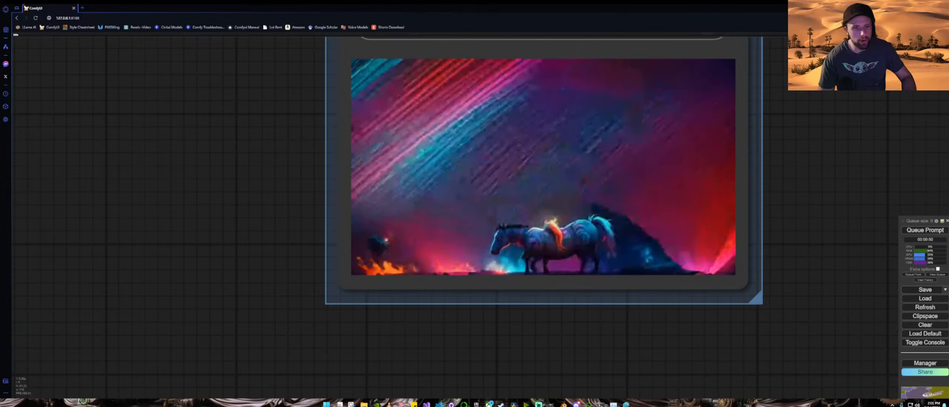
scroll(192, 235, down, 4)
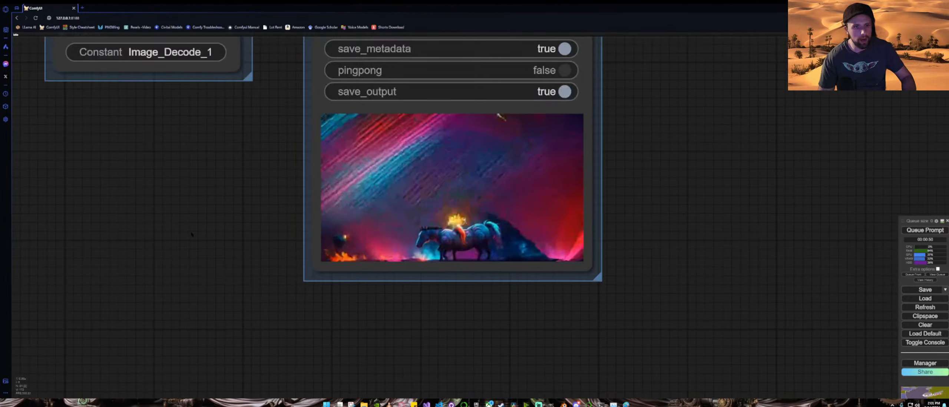
drag(192, 234, 378, 234)
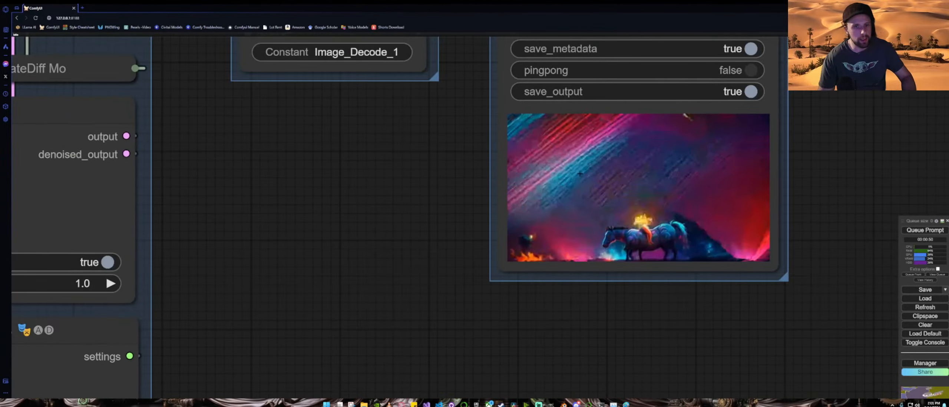
scroll(357, 256, down, 5)
drag(350, 287, 625, 177)
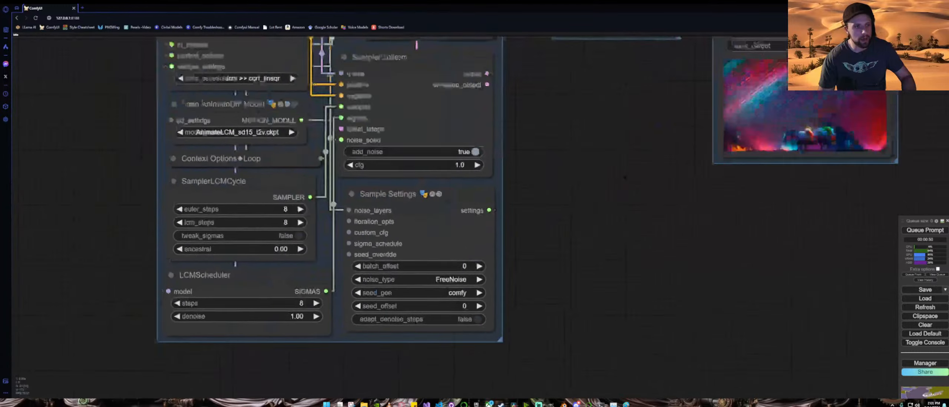
scroll(626, 178, down, 8)
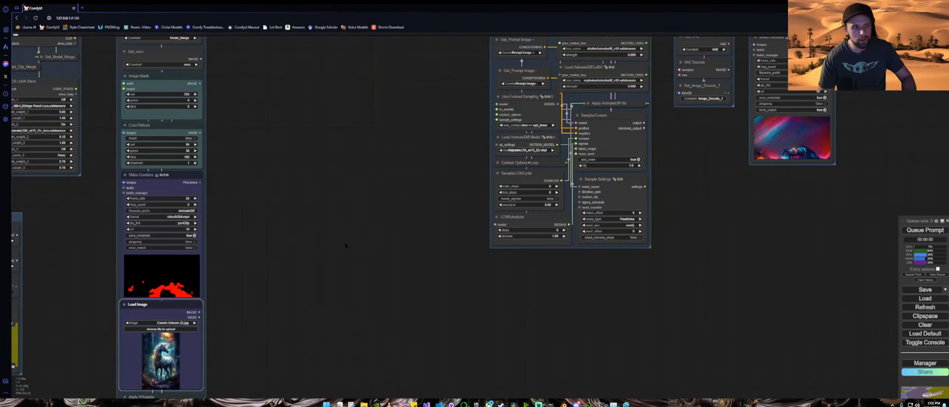
Step: Delete "(cartoon:1.3), shattering" from the positive CLIP Text Encode prompt
drag(346, 246, 762, 220)
drag(303, 205, 715, 306)
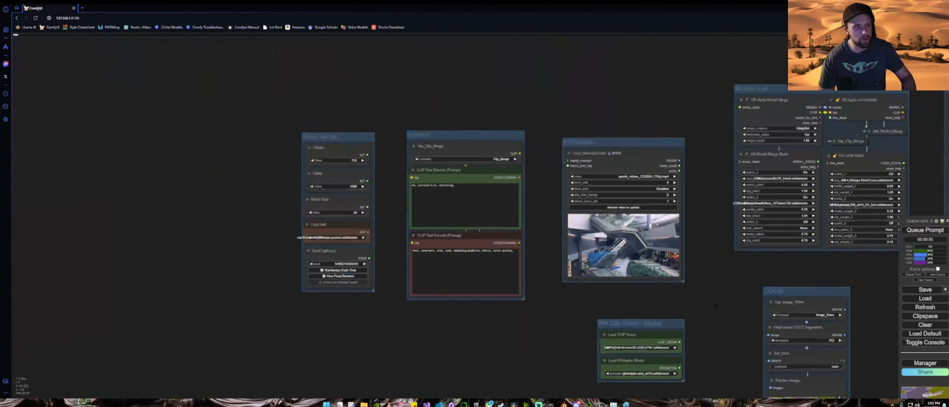
scroll(391, 200, up, 15)
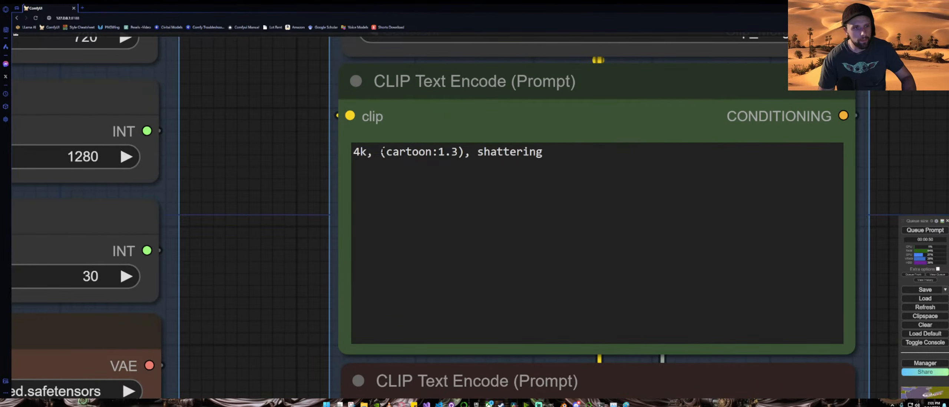
drag(376, 152, 606, 156)
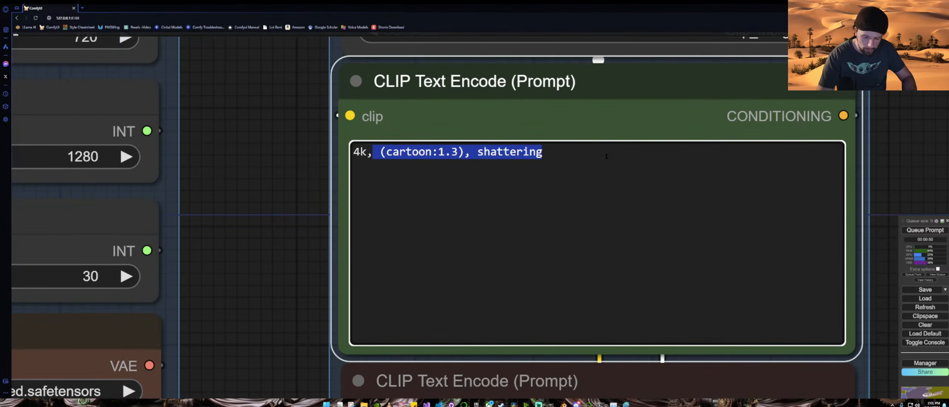
key(BackSpace)
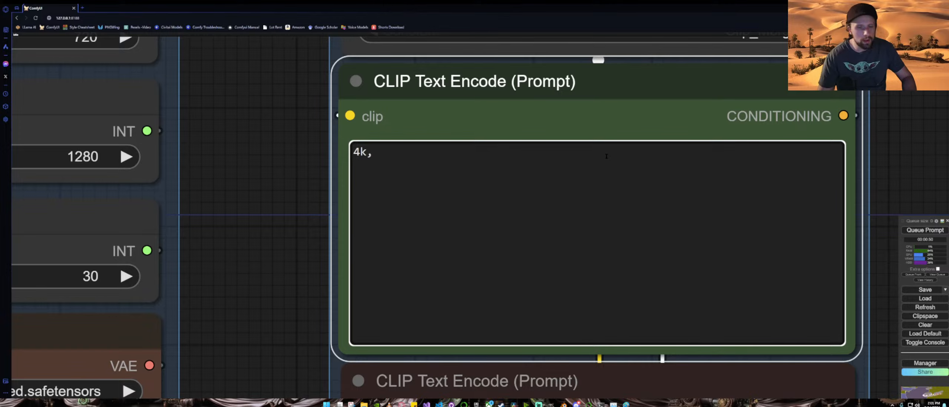
Step: Open the COCO segmentation preview from Downloads in Paint and inspect the RGB colour of the large mauve region
scroll(286, 185, down, 4)
scroll(285, 184, down, 10)
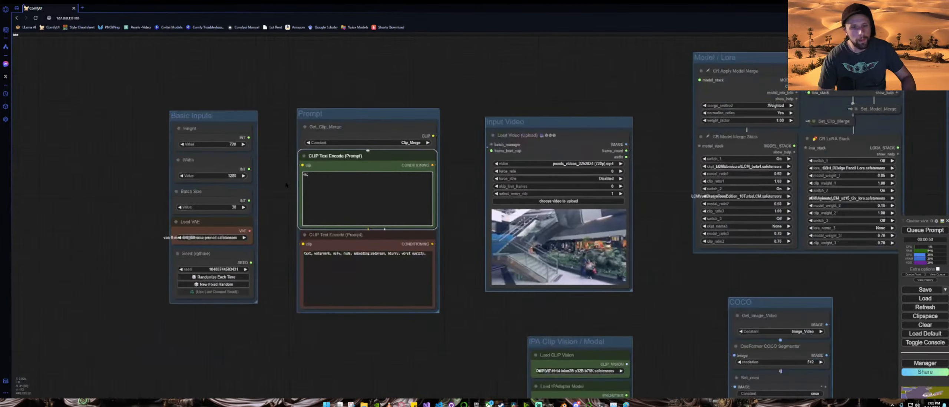
drag(696, 271, 509, 183)
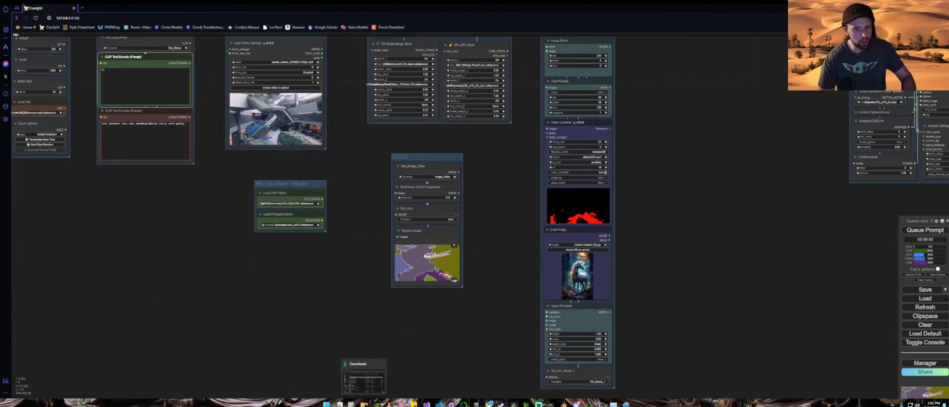
click(373, 389)
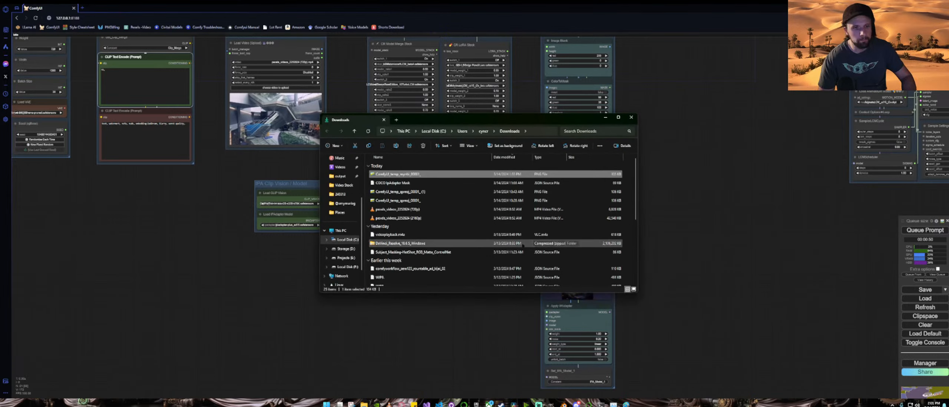
right_click(402, 174)
mouse_move(463, 201)
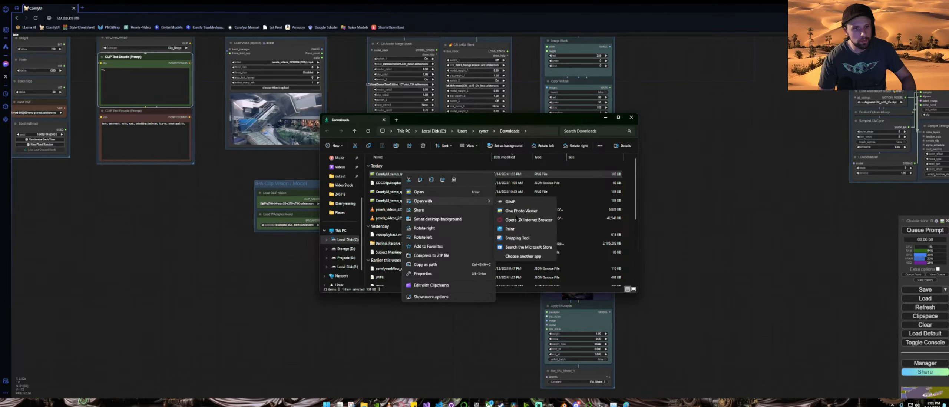
click(511, 229)
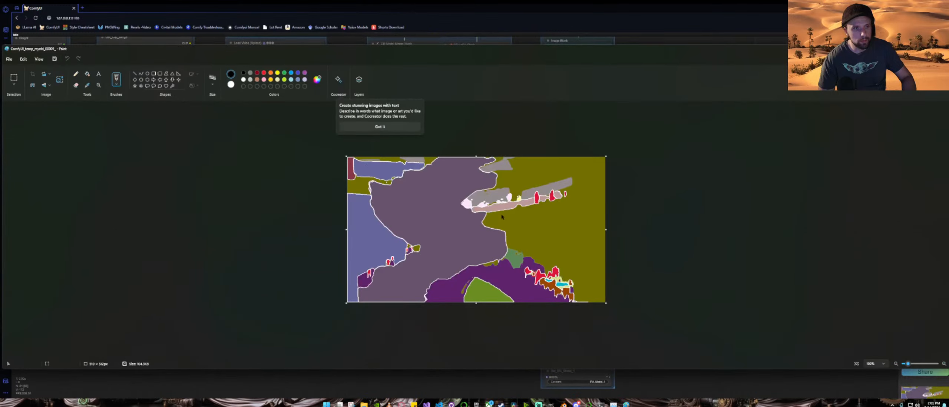
click(364, 127)
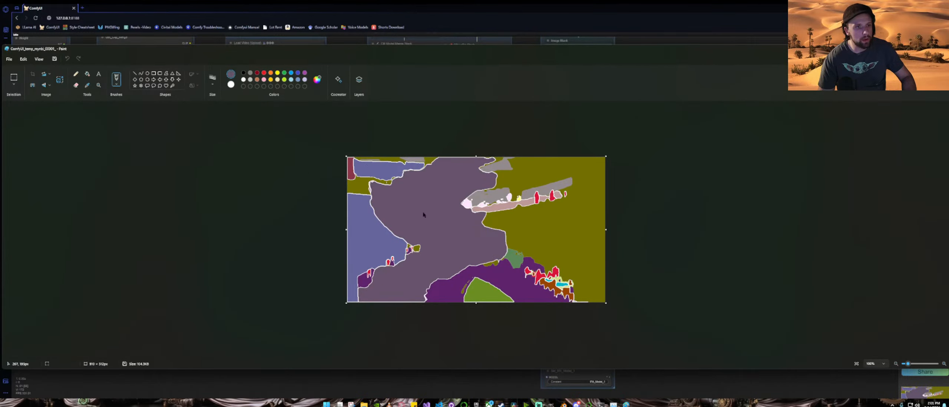
click(317, 80)
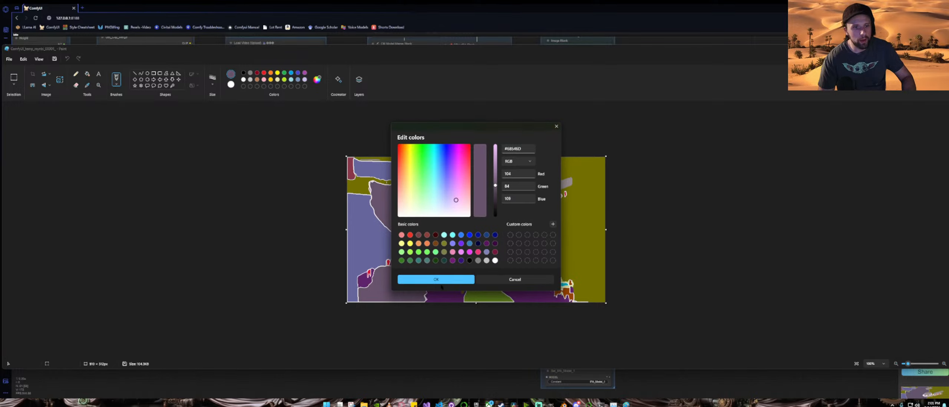
click(557, 127)
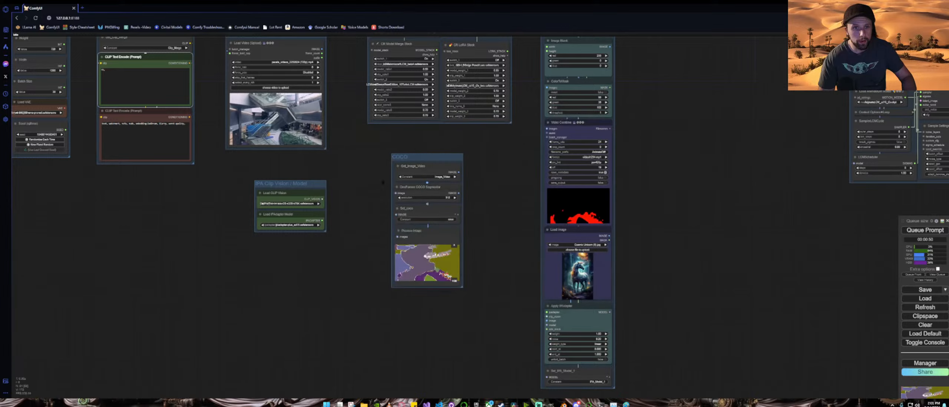
Step: Set the ColorToMask node's colour to red 104, green 84 and blue 109
drag(360, 163, 315, 225)
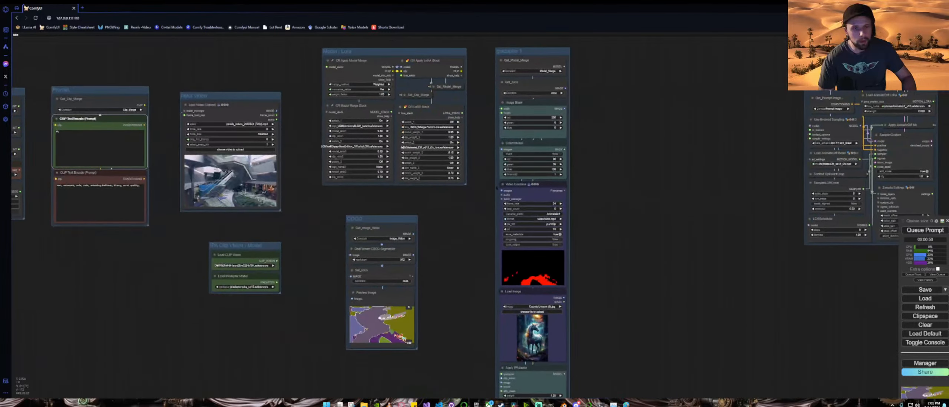
scroll(593, 164, up, 9)
click(498, 151)
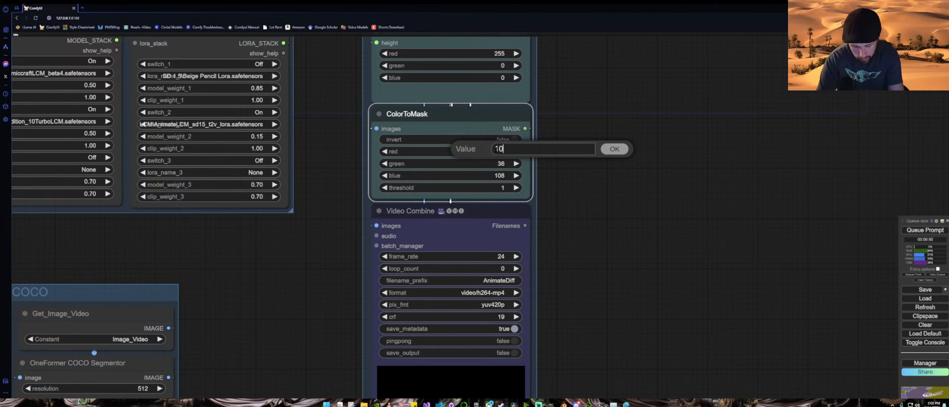
click(626, 150)
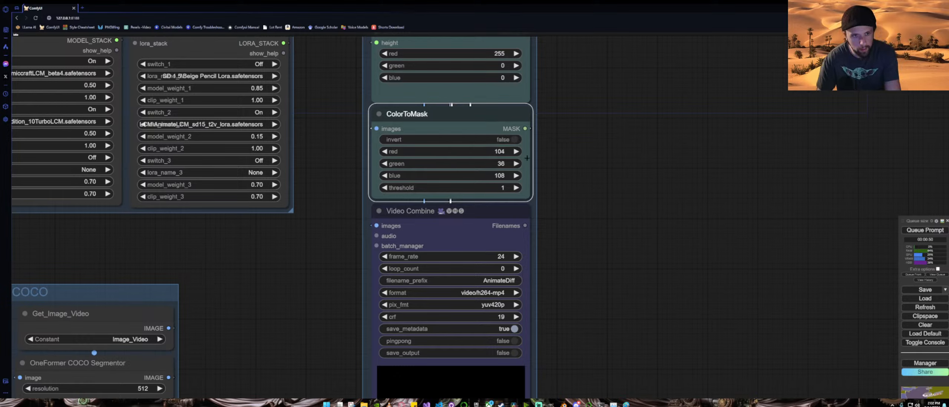
click(497, 163)
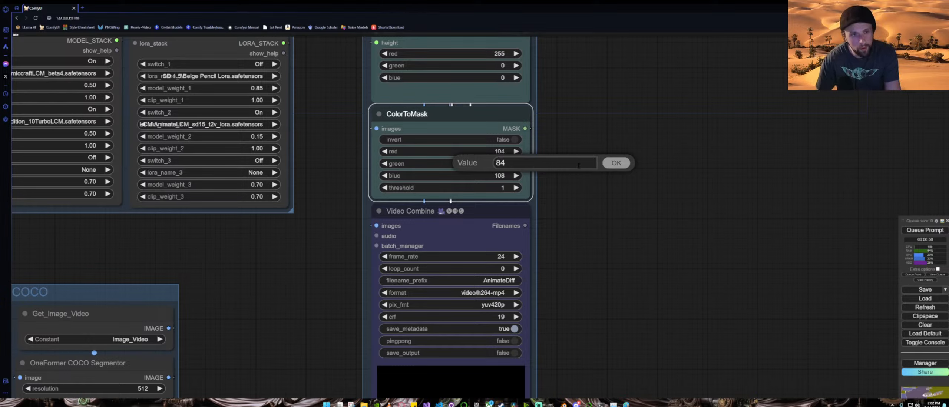
click(615, 163)
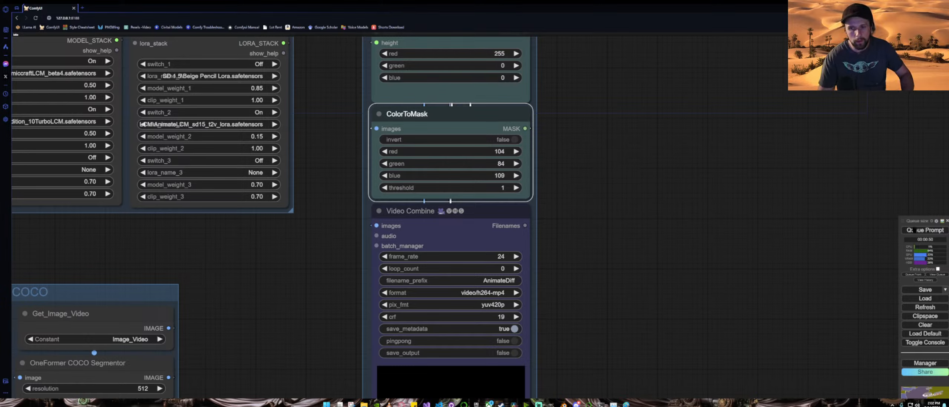
Step: Queue the workflow and follow the generation progress through the AnimateDiff sampler
click(918, 230)
scroll(654, 216, down, 5)
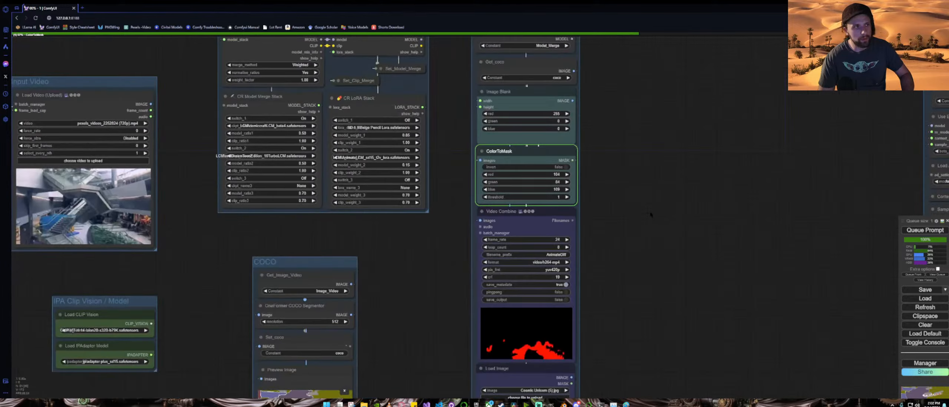
drag(735, 287, 531, 225)
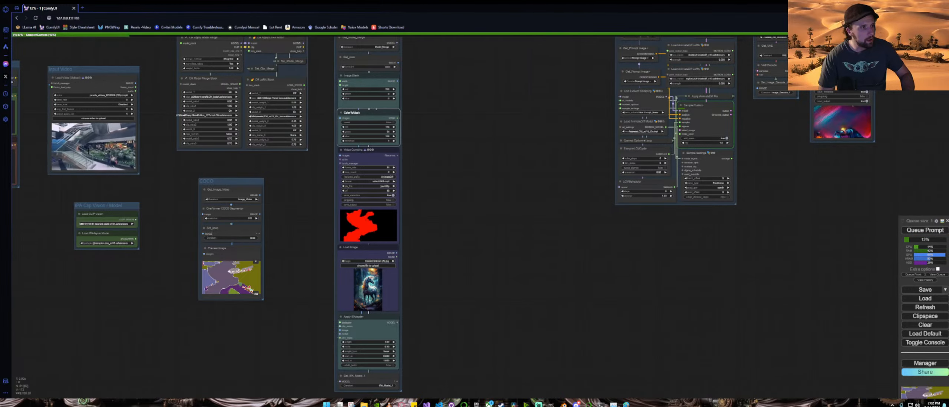
scroll(39, 144, up, 15)
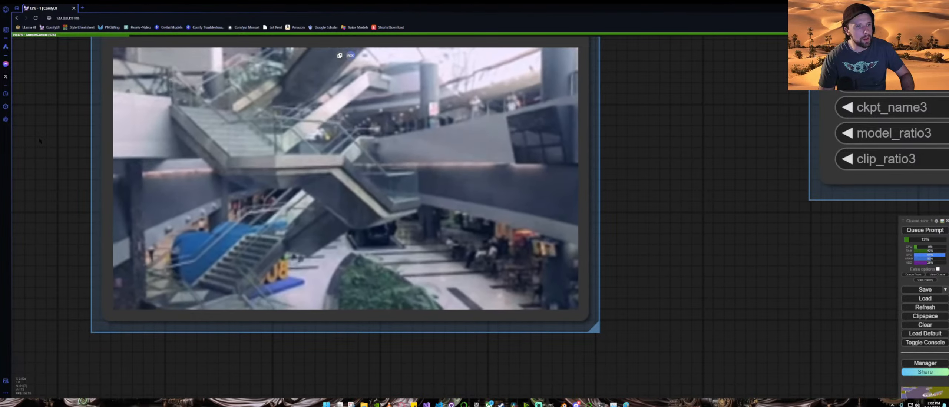
scroll(40, 140, down, 5)
scroll(40, 141, down, 15)
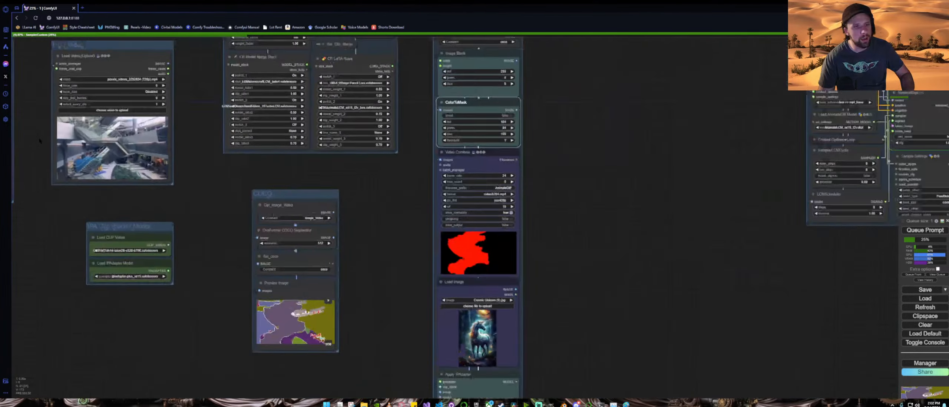
drag(659, 186, 520, 244)
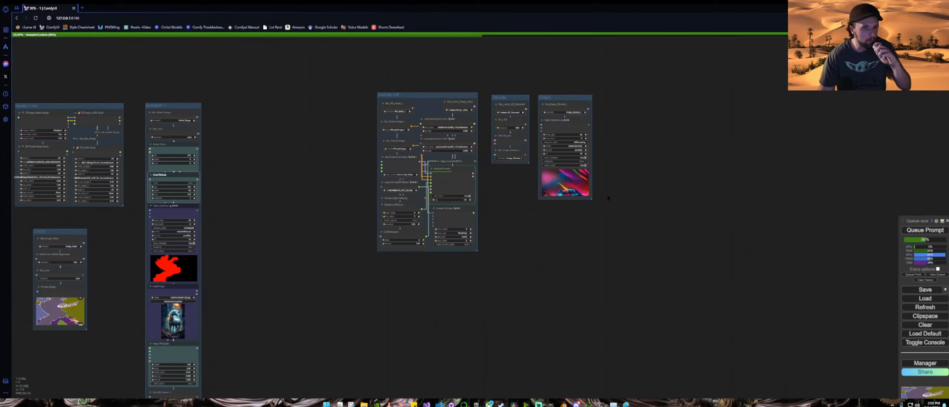
scroll(608, 198, up, 7)
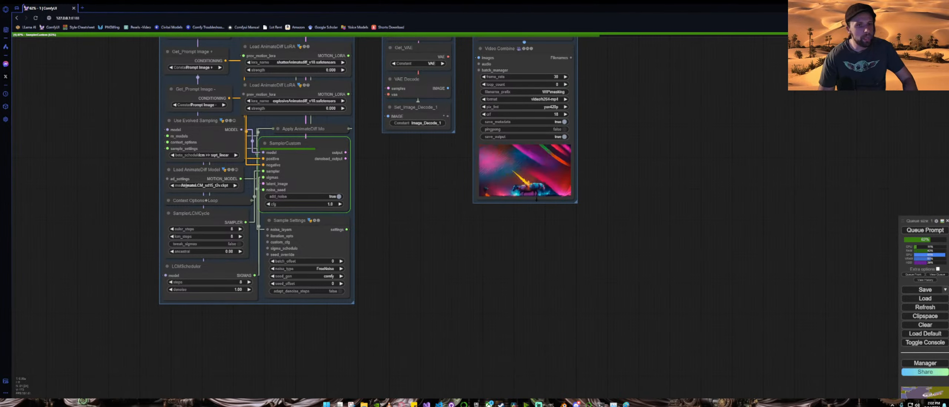
scroll(602, 153, up, 3)
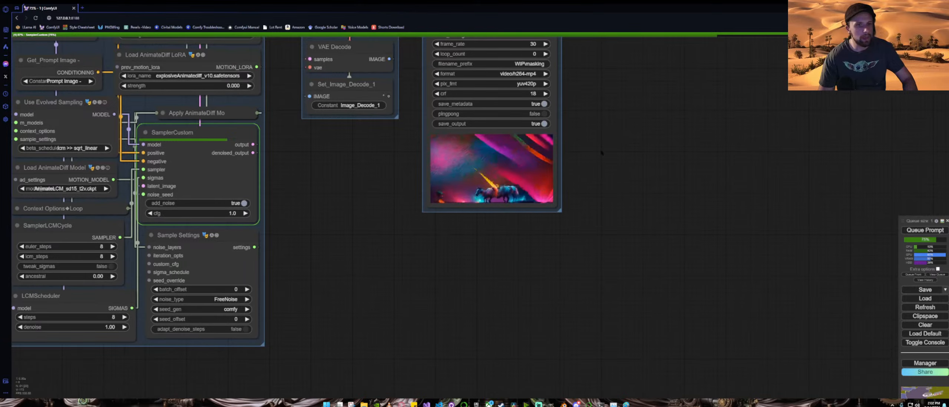
drag(602, 153, 606, 210)
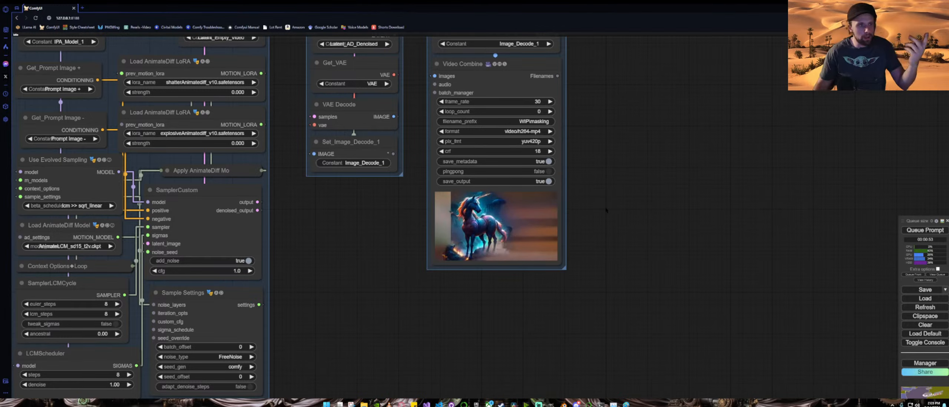
Step: Review the generated video in the output Video Combine and survey the whole workflow layout
drag(321, 264, 344, 232)
scroll(344, 232, down, 4)
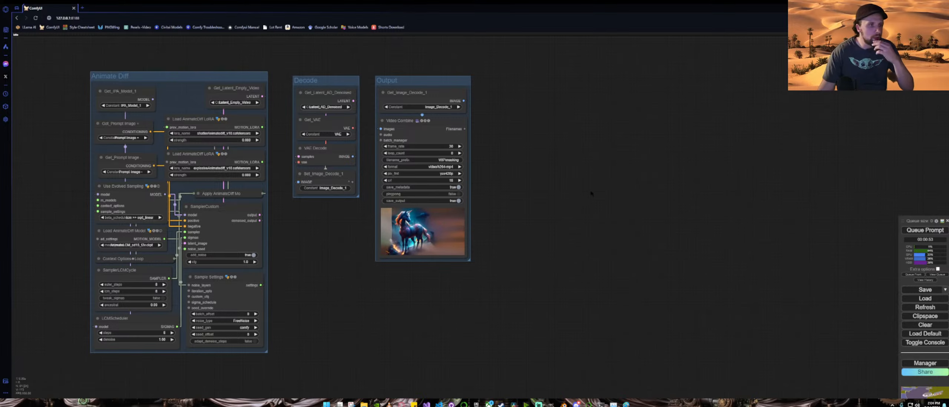
drag(287, 302, 529, 284)
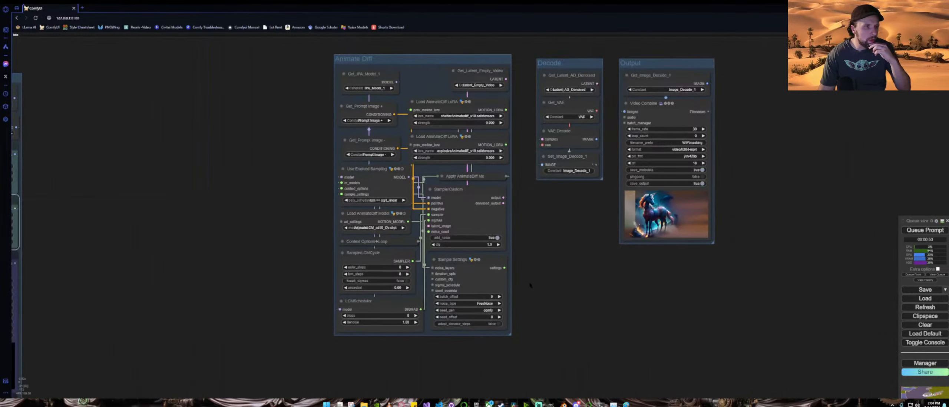
scroll(530, 284, down, 5)
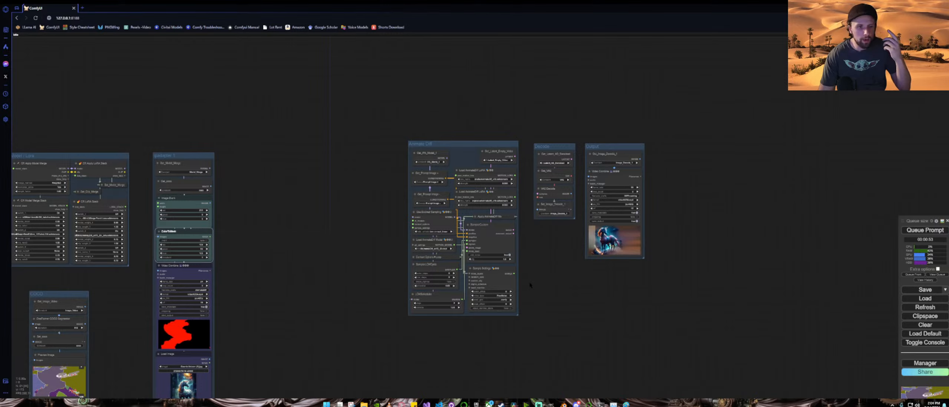
drag(326, 302, 539, 198)
scroll(539, 197, down, 4)
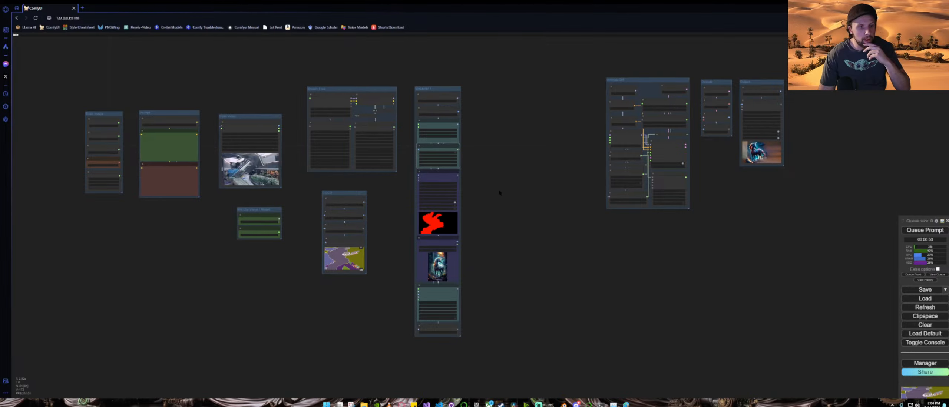
scroll(499, 192, up, 1)
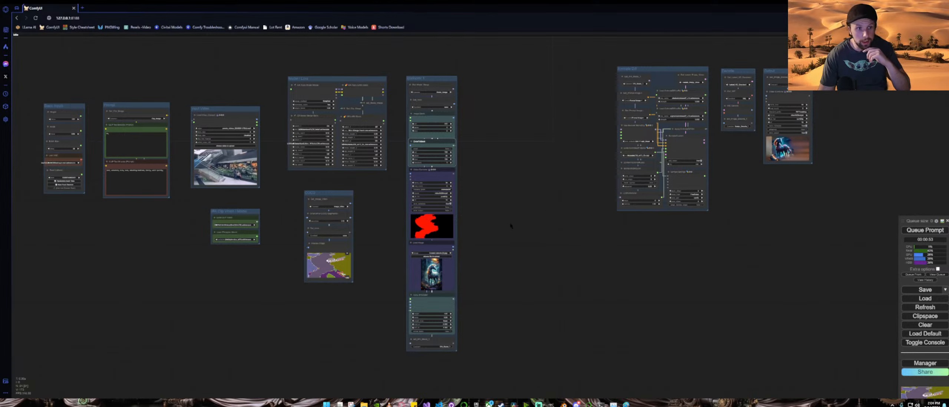
scroll(508, 211, up, 3)
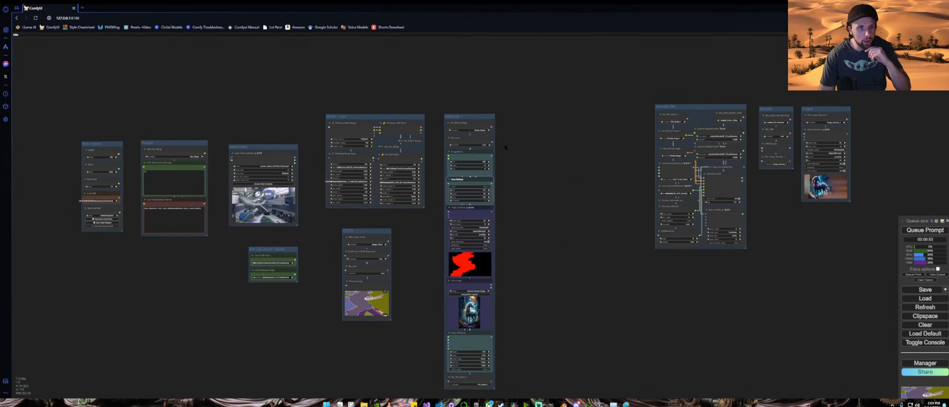
scroll(505, 148, up, 5)
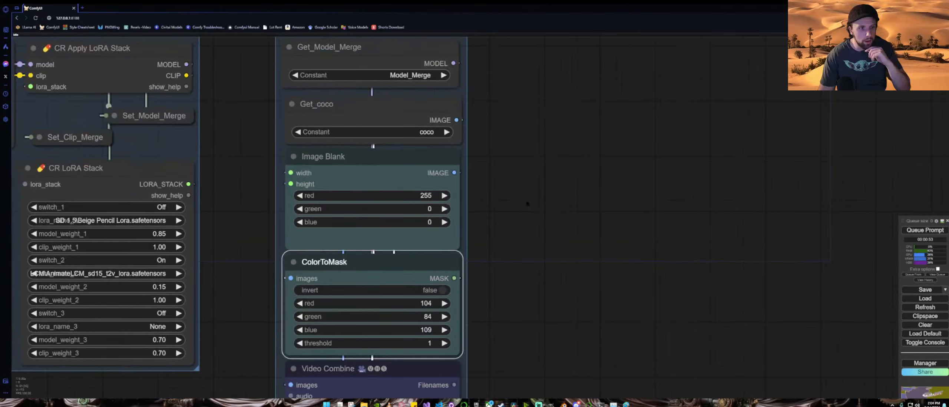
drag(528, 203, 576, 189)
scroll(575, 189, down, 4)
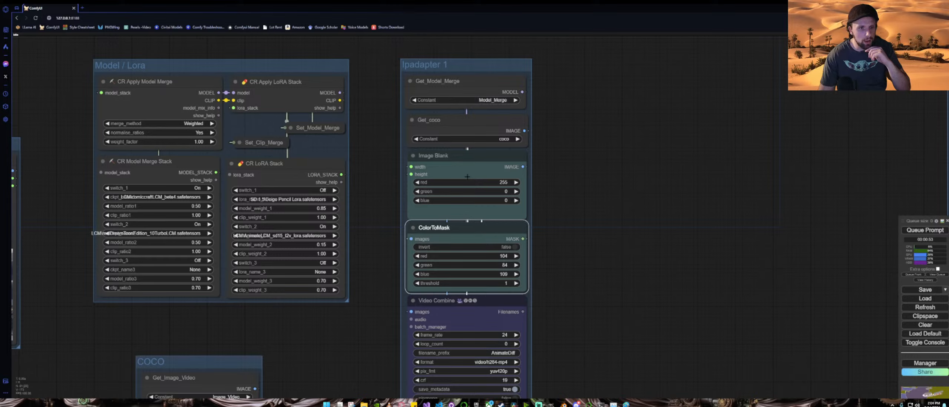
Step: Spread out the stacked Image Blank, ImageBlend, Mask To Image (mtb), Get_Width and Get_Height nodes in the Ipadapter 1 group
drag(460, 164, 678, 153)
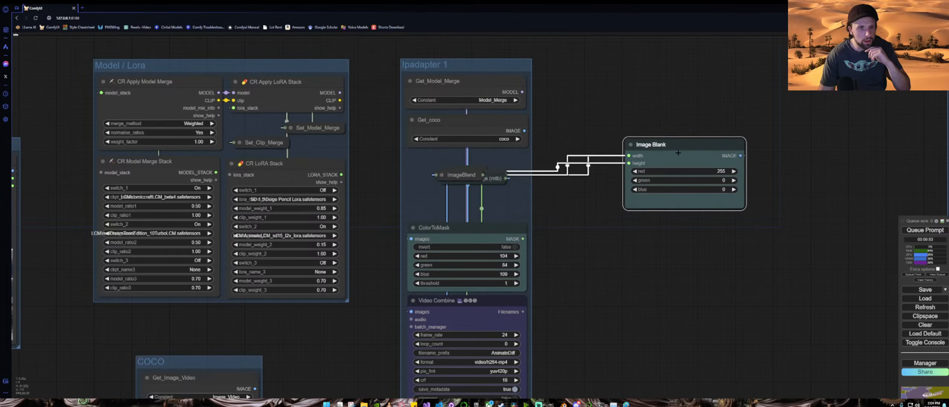
drag(482, 175, 678, 94)
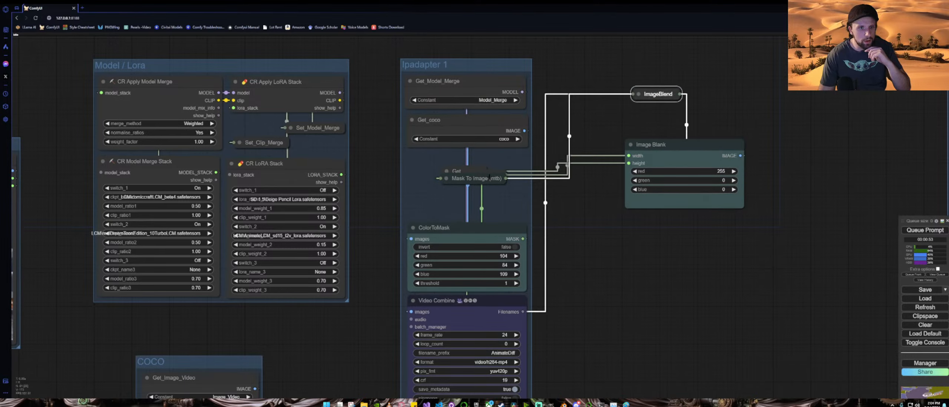
click(483, 181)
drag(483, 181, 723, 249)
scroll(636, 282, down, 5)
drag(639, 290, 544, 246)
drag(448, 170, 658, 102)
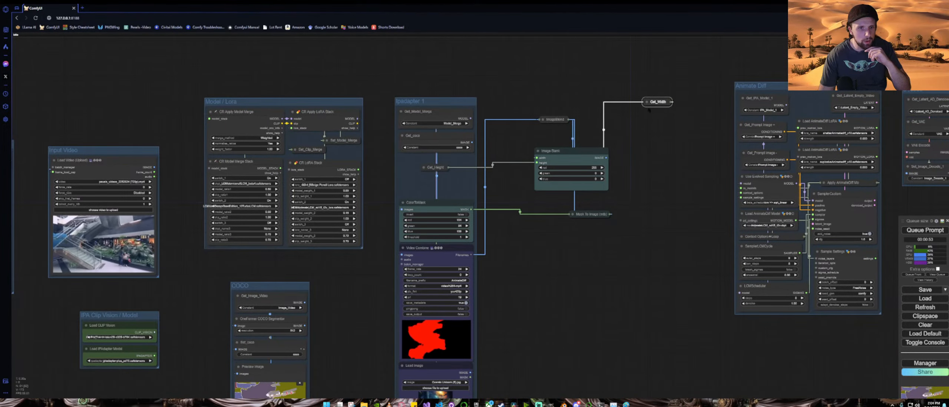
drag(434, 168, 691, 139)
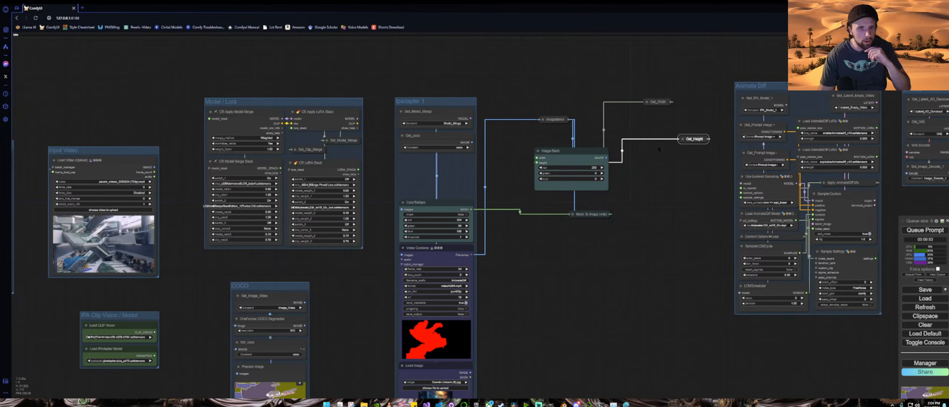
drag(566, 153, 617, 246)
drag(512, 249, 409, 105)
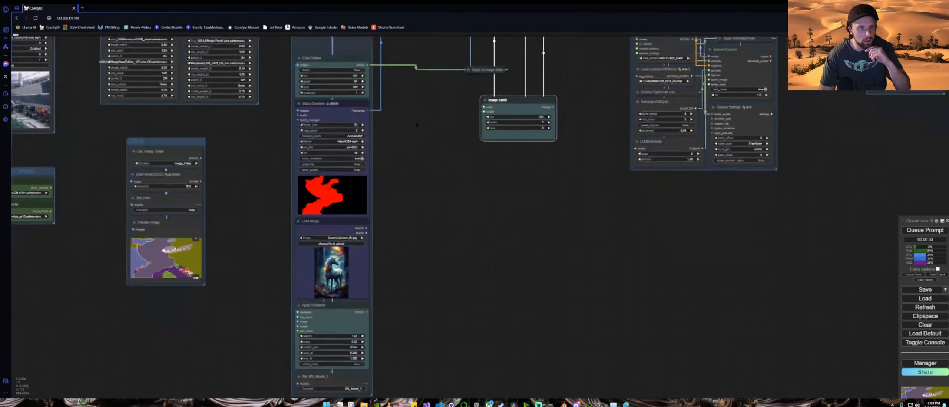
drag(449, 260, 474, 195)
scroll(469, 202, down, 3)
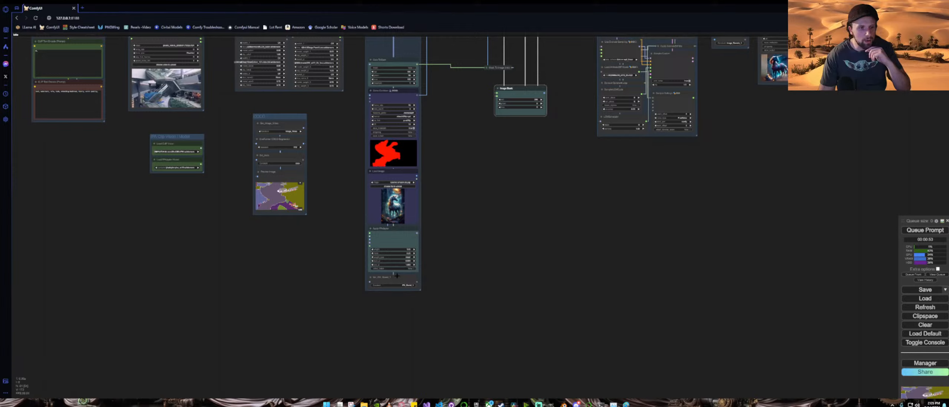
Step: Pull the Set_IPA_Model_1, Apply IPAdapter, Get_IPAdapter_Model and Get_IPA_Clip_Vision nodes out below the Ipadapter 1 group
drag(383, 278, 287, 277)
drag(394, 233, 455, 291)
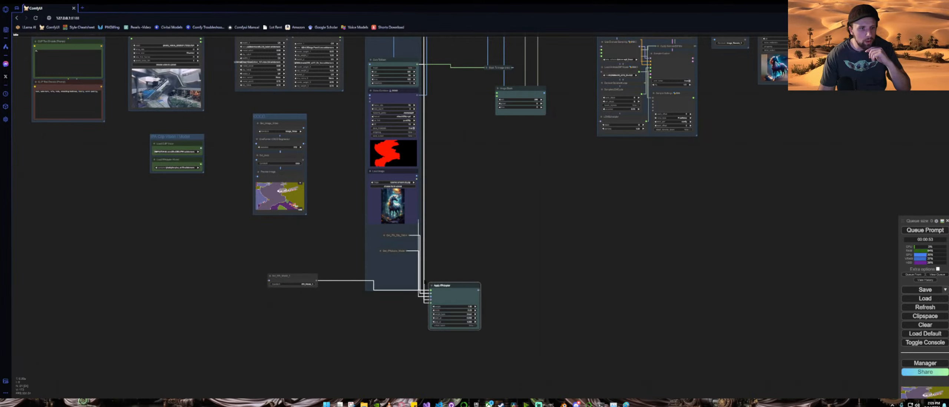
click(379, 251)
drag(379, 251, 299, 321)
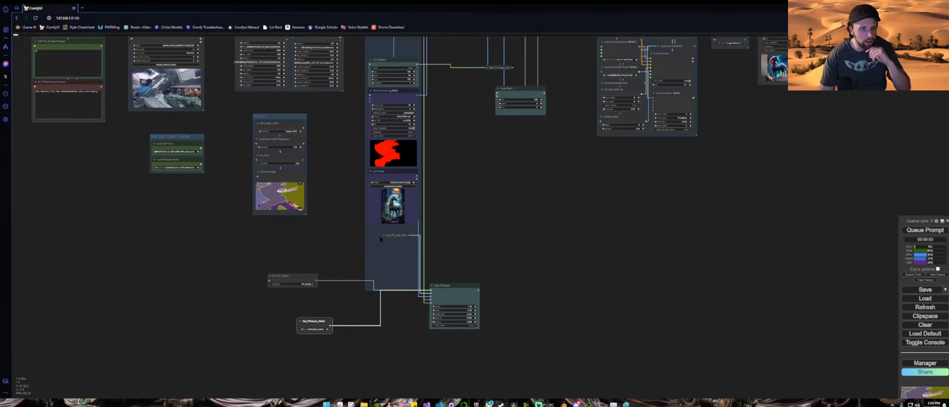
drag(385, 235, 348, 347)
drag(216, 258, 335, 260)
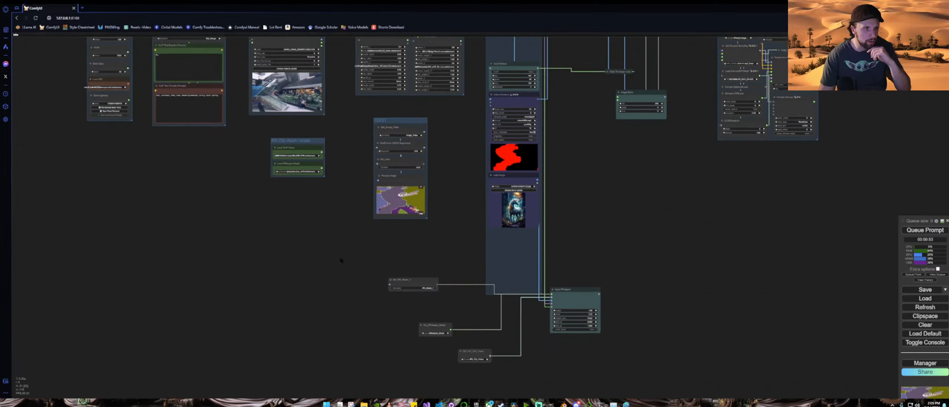
Step: Arrange Get_IPAdapter_Model and Get_IPA_Clip_Vision beside Apply IPAdapter and place Set_IPA_Model_1 to its right
scroll(335, 252, up, 8)
drag(322, 226, 420, 391)
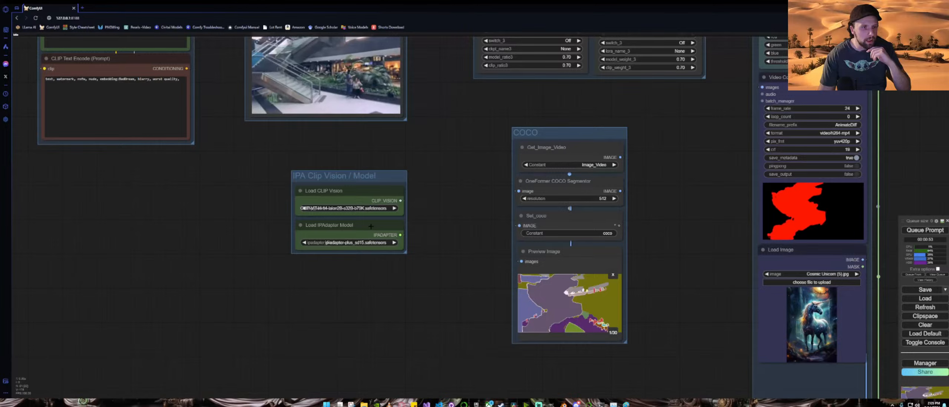
mouse_move(370, 228)
mouse_down()
mouse_move(359, 268)
mouse_move(370, 227)
mouse_up()
click(445, 345)
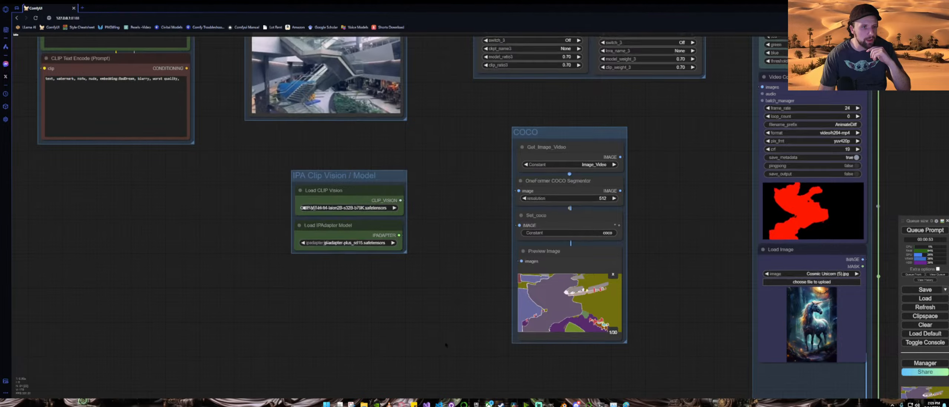
drag(447, 345, 263, 165)
drag(497, 352, 285, 170)
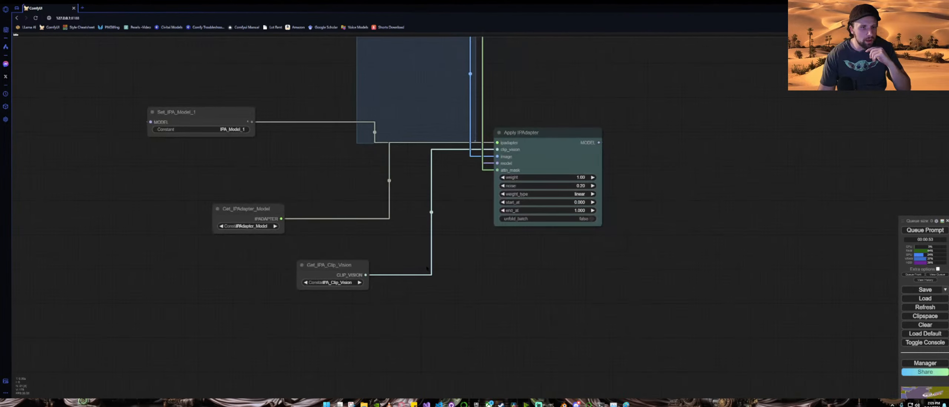
drag(248, 220, 330, 201)
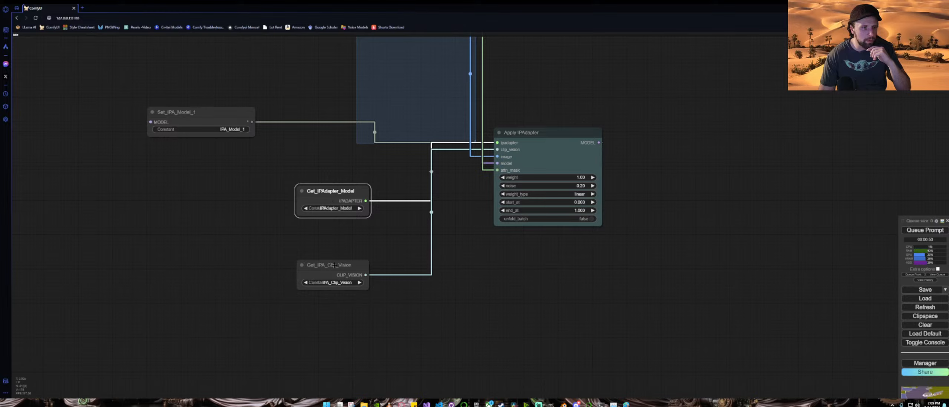
drag(334, 265, 326, 229)
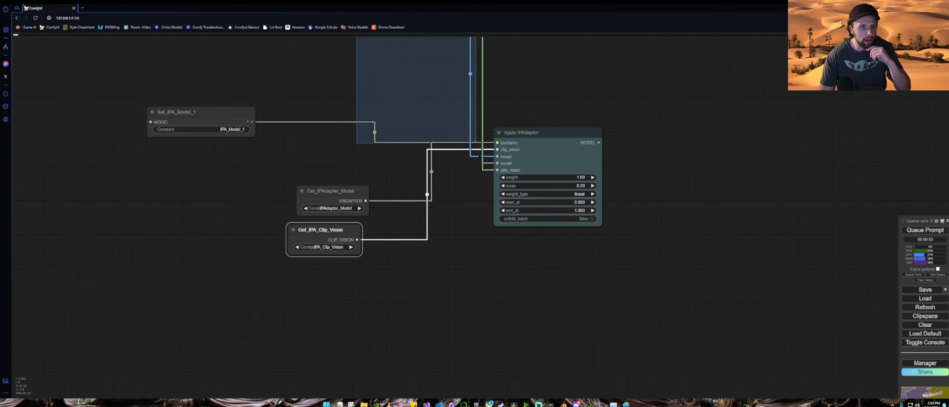
drag(458, 224, 377, 300)
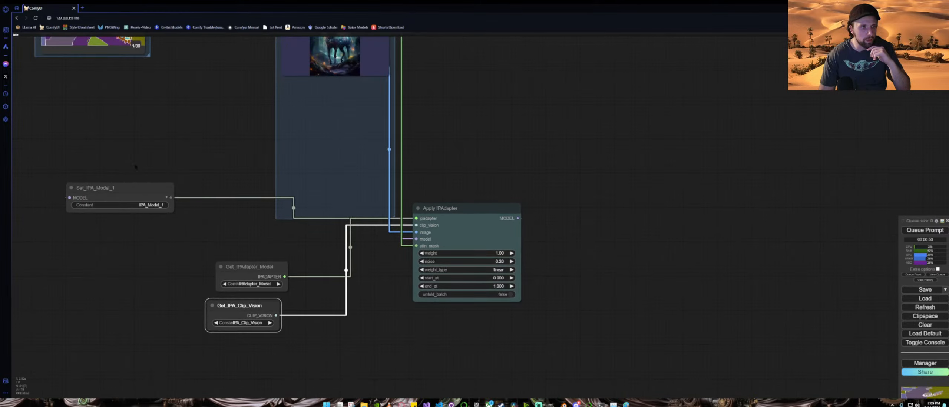
click(114, 188)
drag(113, 188, 207, 190)
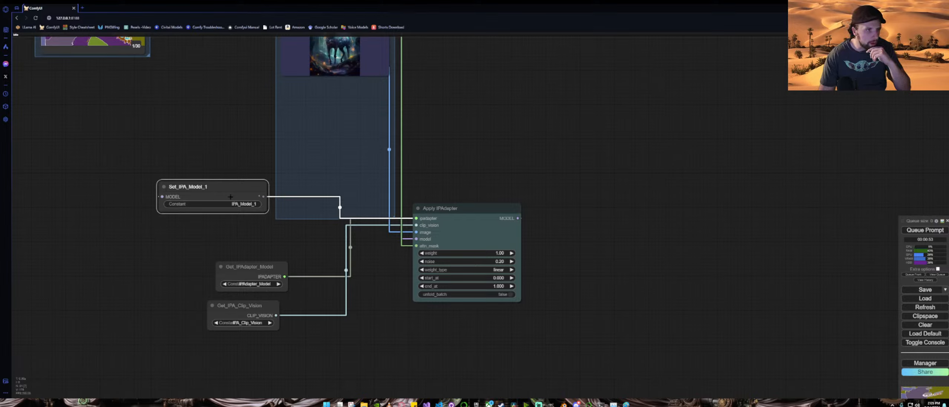
drag(241, 203, 701, 215)
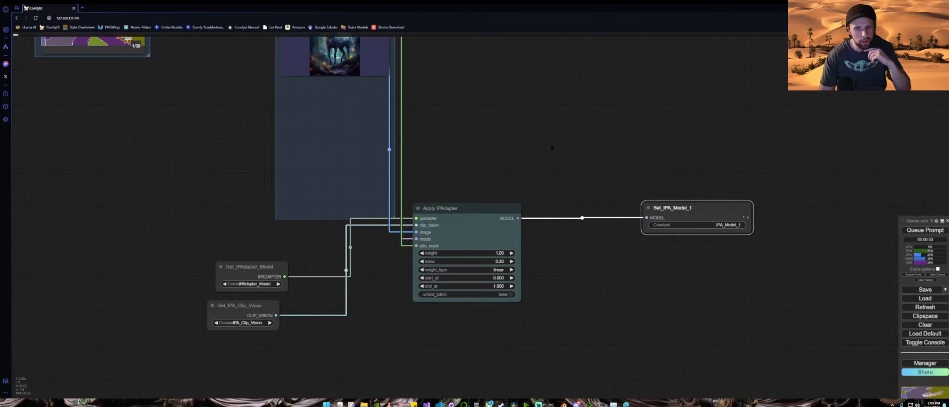
Step: Move the Mask To Image (mtb) node left and the ImageBlend node down beneath it
drag(553, 148, 557, 325)
scroll(551, 301, down, 3)
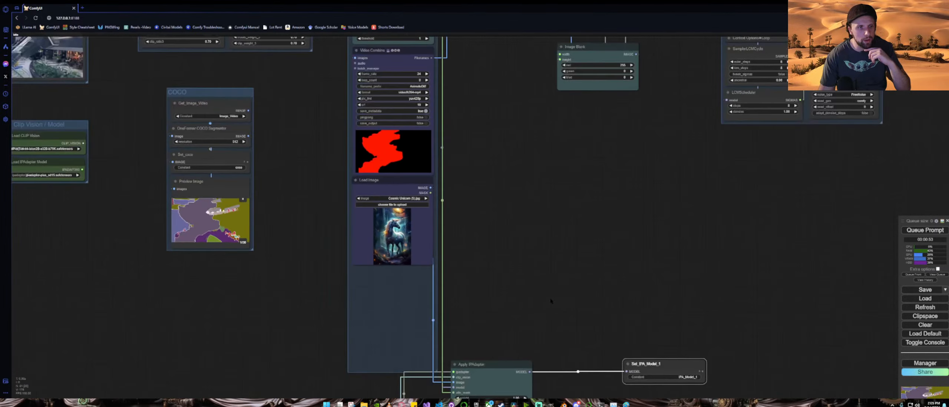
drag(483, 130, 354, 286)
drag(636, 67, 541, 178)
scroll(541, 178, up, 4)
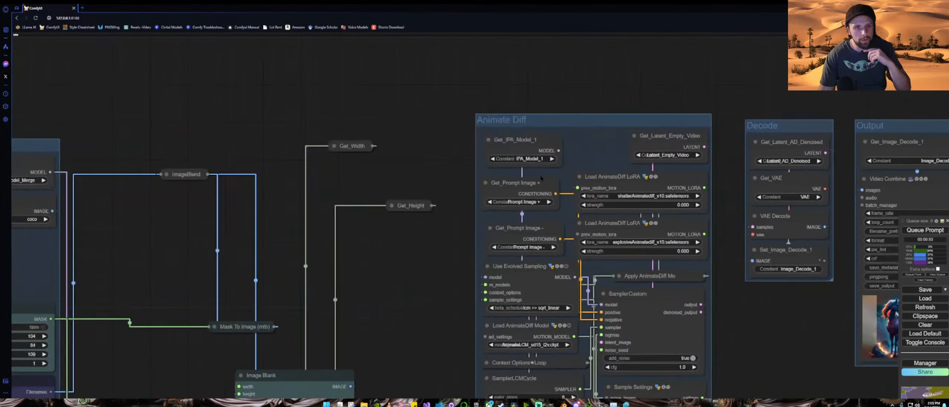
scroll(541, 178, up, 4)
scroll(495, 168, down, 11)
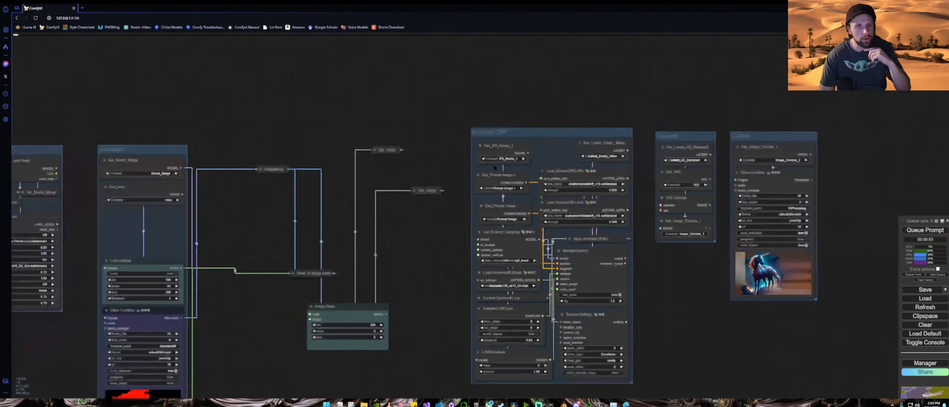
drag(439, 252, 603, 79)
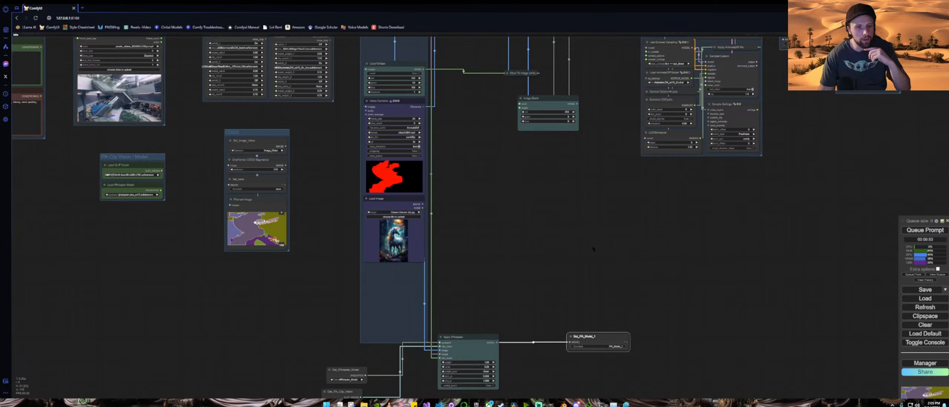
drag(476, 115, 503, 249)
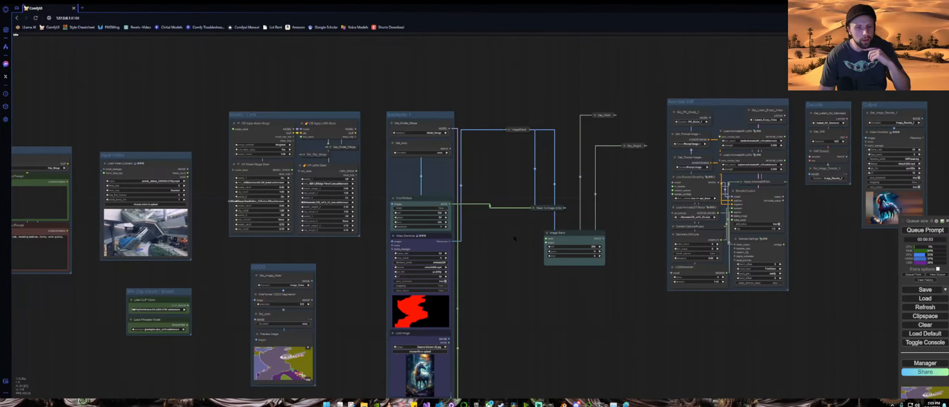
scroll(503, 249, up, 6)
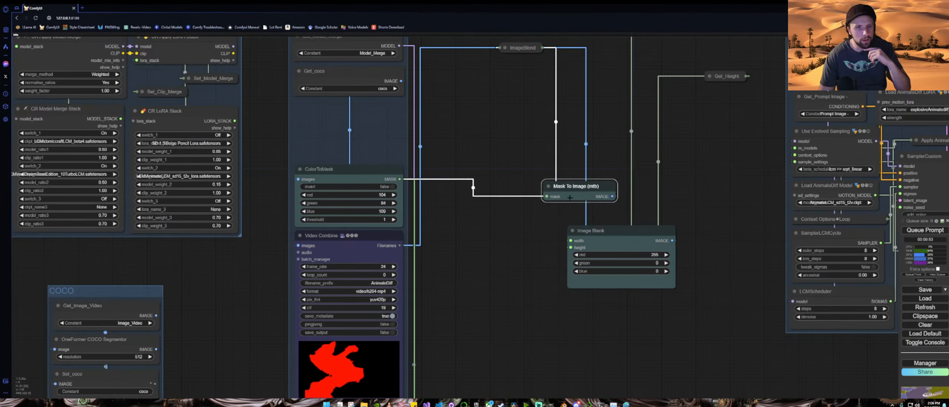
drag(552, 191, 492, 175)
drag(531, 47, 585, 208)
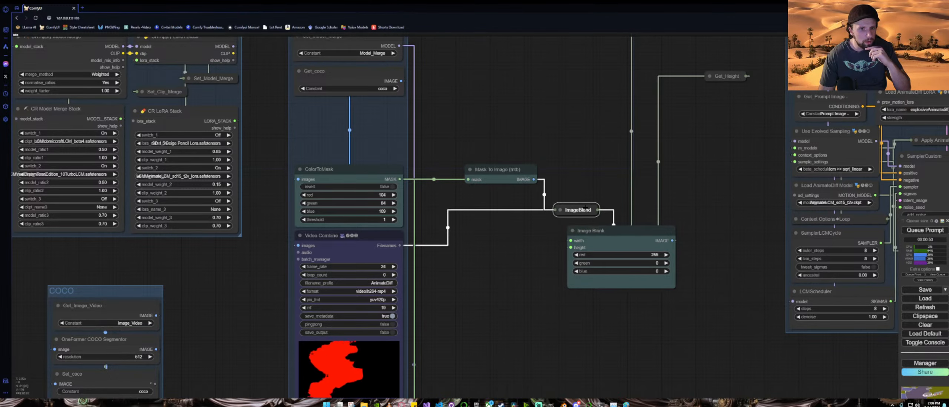
Step: Expand the ImageBlend node and reposition it between Mask To Image (mtb) and the Image Blank node
scroll(634, 204, down, 4)
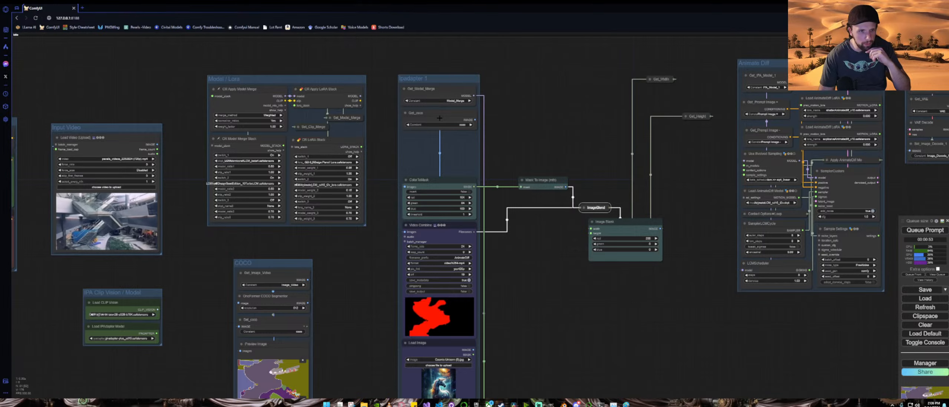
drag(475, 186, 516, 368)
scroll(441, 319, down, 5)
scroll(458, 338, up, 8)
scroll(567, 204, down, 5)
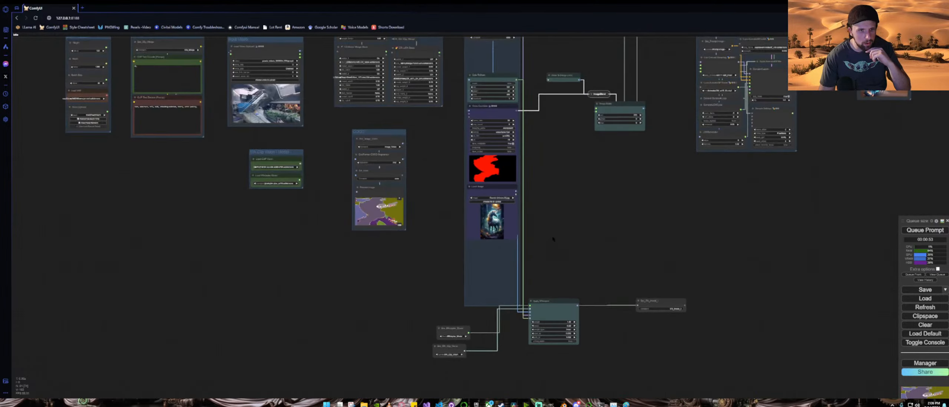
scroll(567, 204, up, 8)
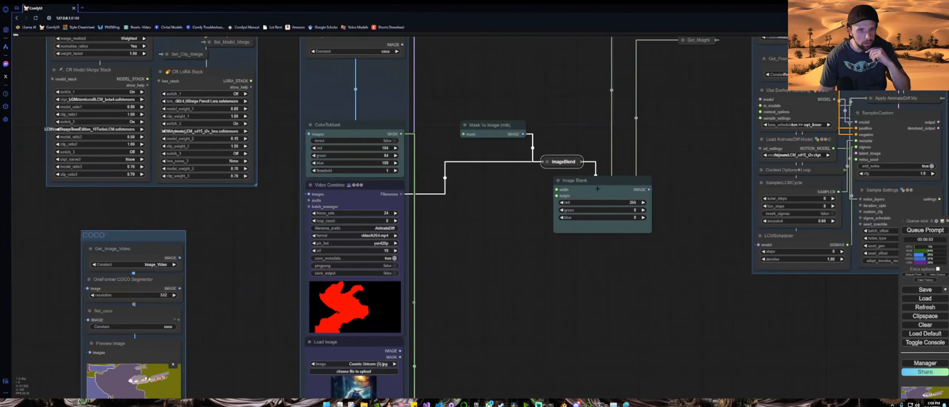
drag(597, 189, 600, 214)
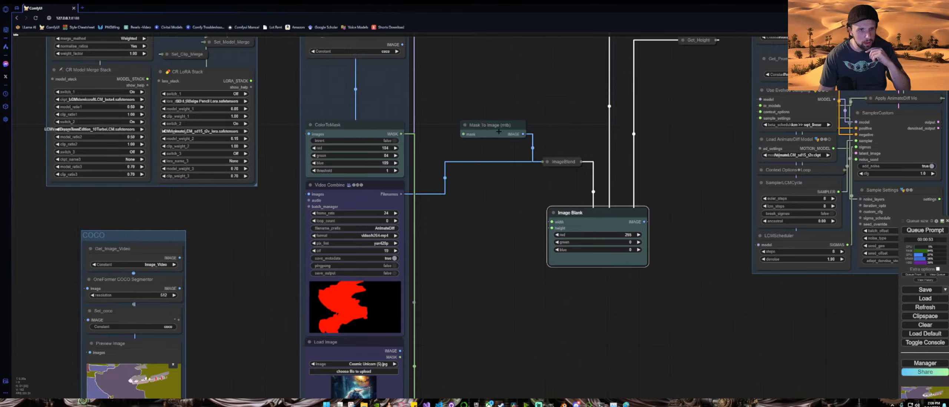
drag(498, 131, 491, 135)
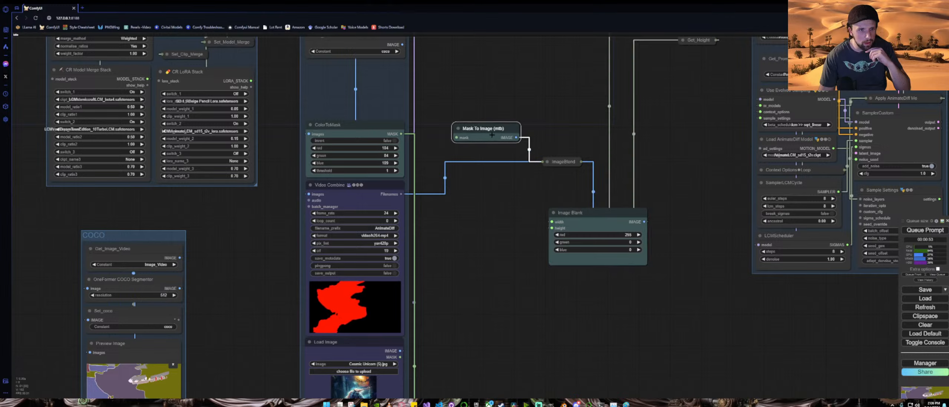
click(548, 162)
drag(570, 164, 627, 189)
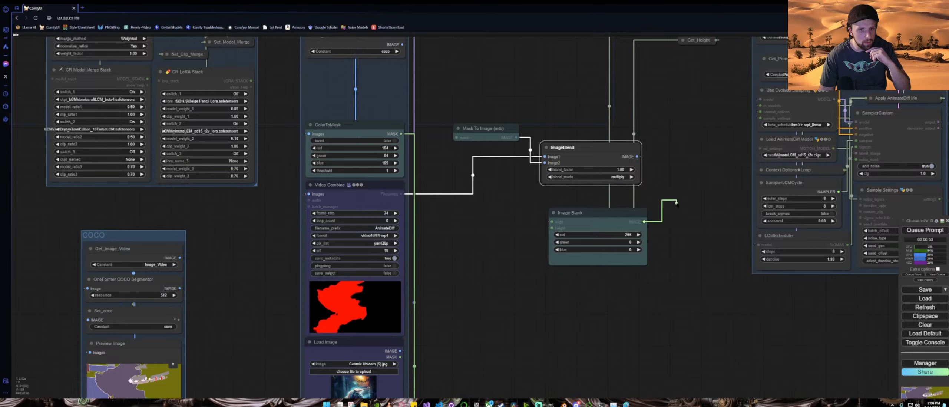
drag(676, 215, 676, 215)
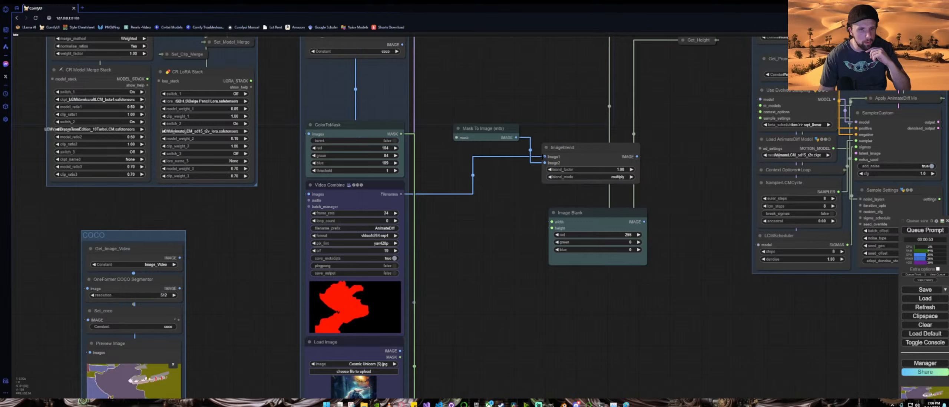
drag(543, 157, 547, 170)
click(583, 159)
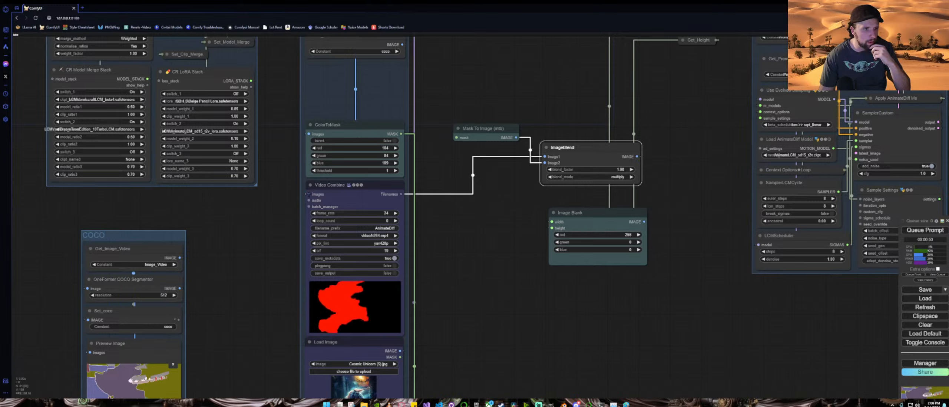
Step: Move the Video Combine node out of the group to sit below the Image Blank node
drag(309, 194, 447, 201)
click(548, 284)
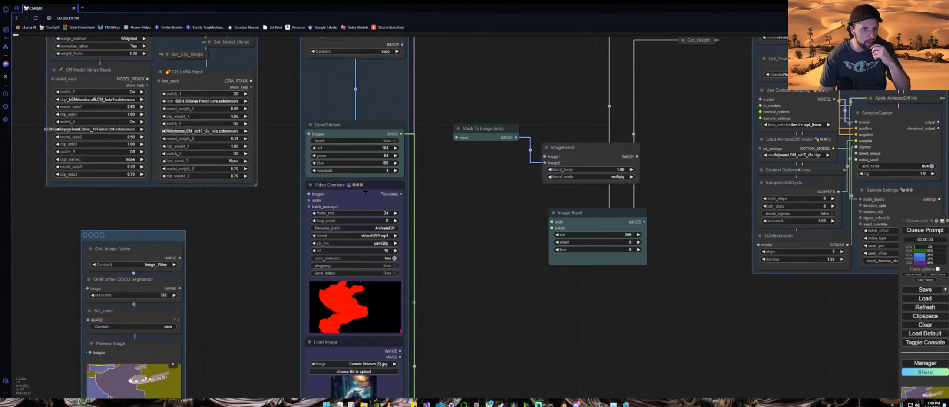
drag(343, 188, 584, 282)
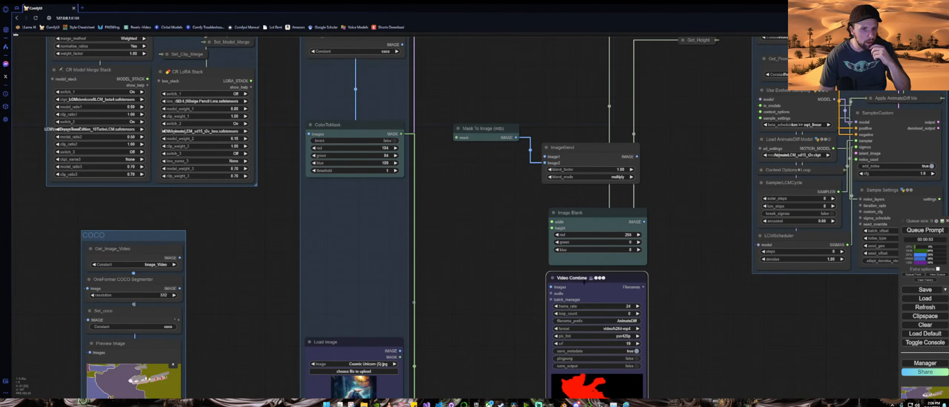
Step: Move the Load Image node with the unicorn reference out of the group to the left
scroll(492, 274, down, 7)
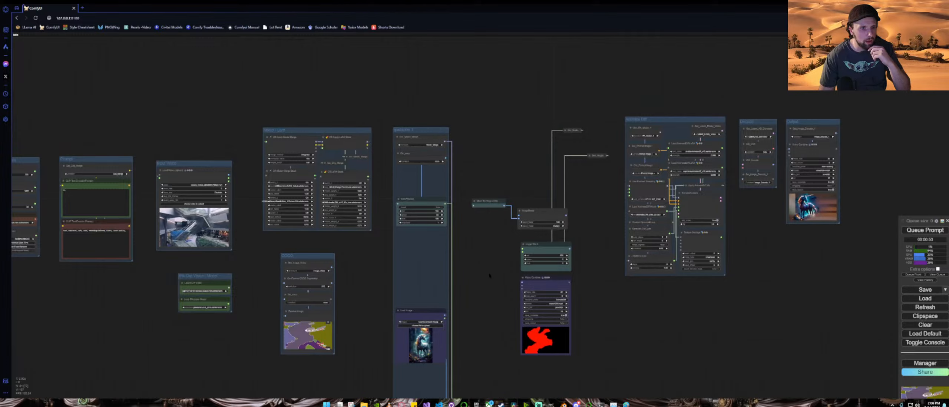
drag(490, 275, 519, 202)
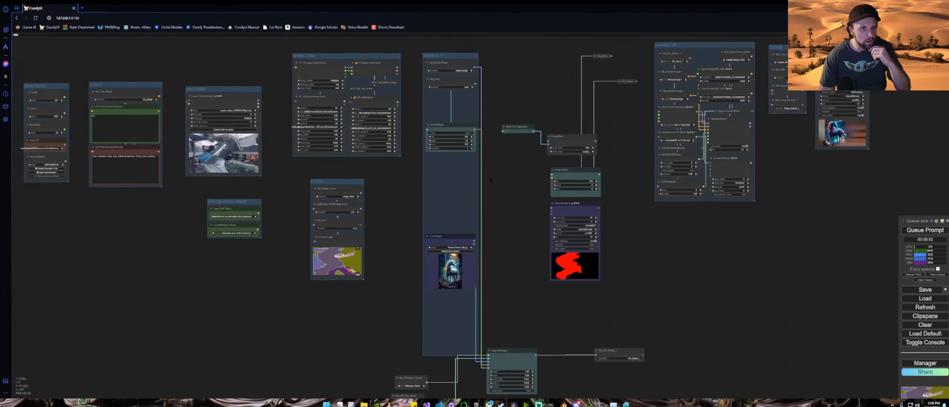
scroll(445, 128, up, 9)
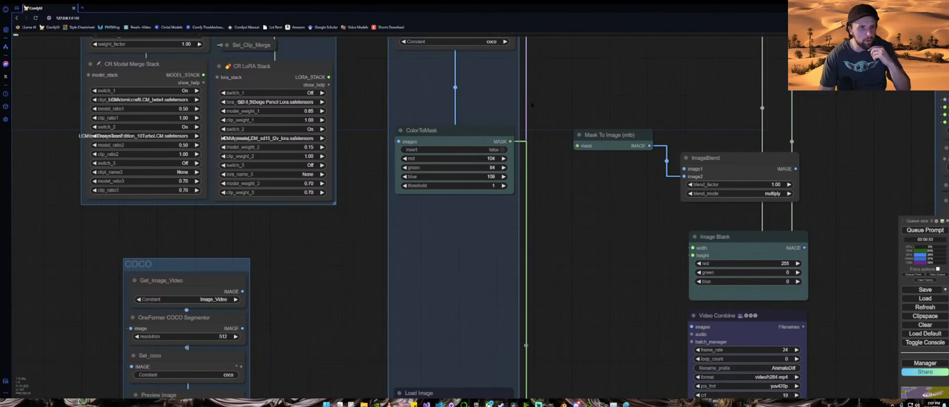
drag(532, 105, 530, 212)
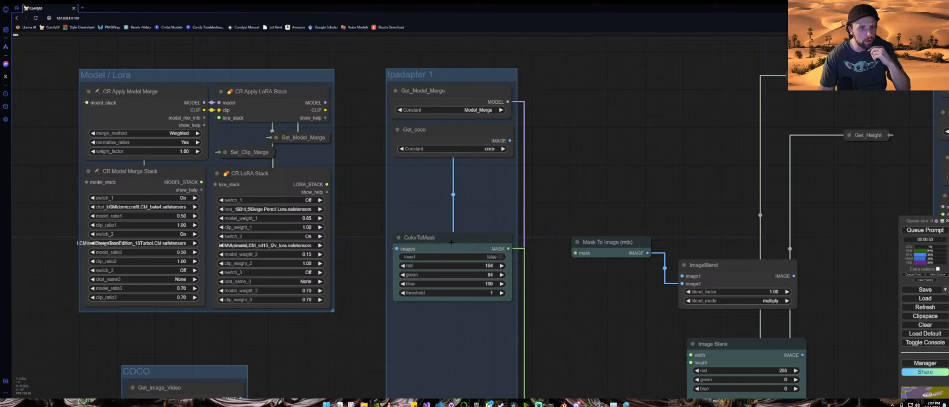
drag(603, 333, 557, 73)
scroll(521, 213, down, 4)
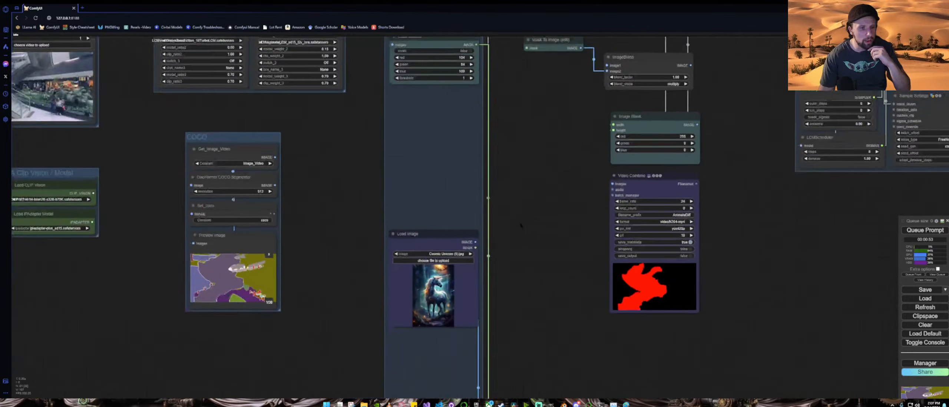
drag(521, 284, 495, 144)
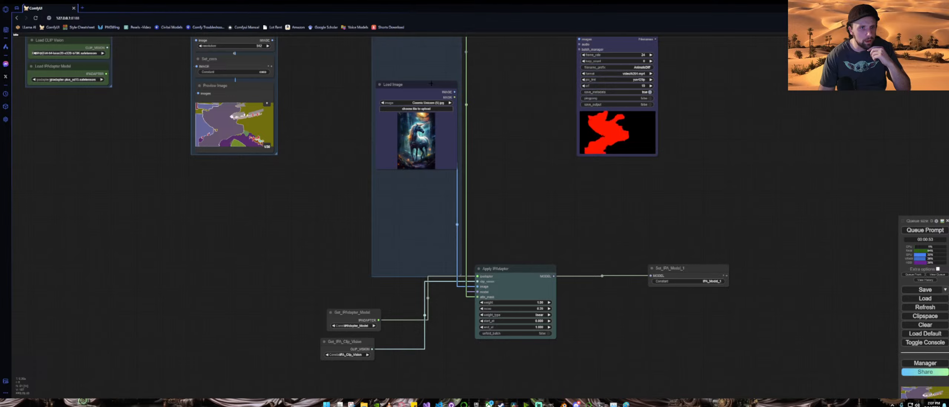
drag(431, 83, 328, 173)
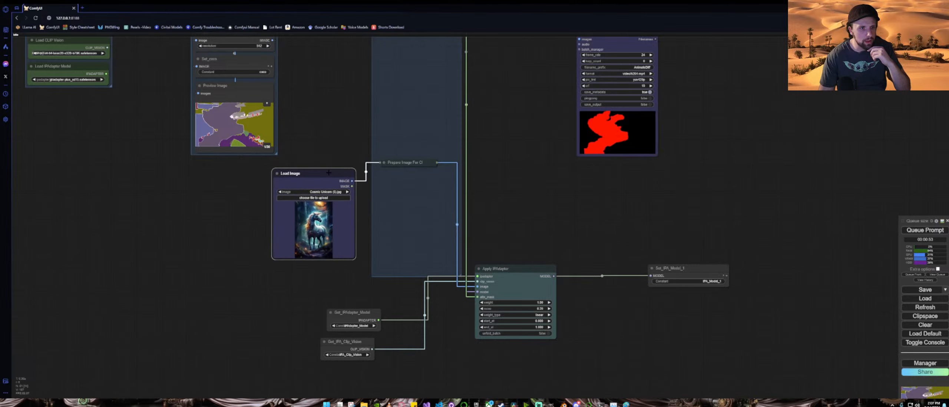
Step: Expand the Prepare Image For Clip Vision node and queue the workflow
click(384, 162)
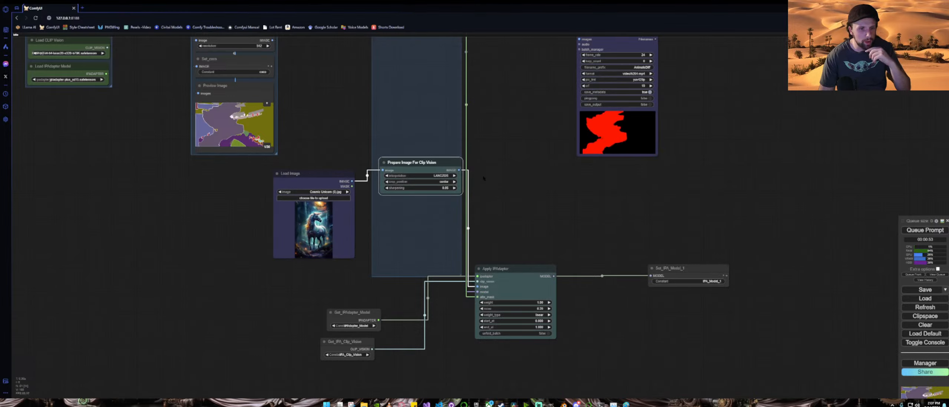
scroll(506, 184, down, 6)
drag(599, 202, 521, 269)
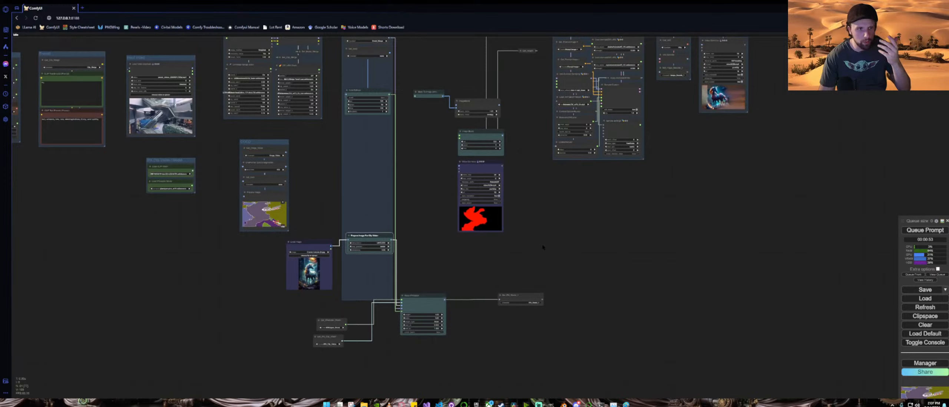
scroll(666, 256, down, 3)
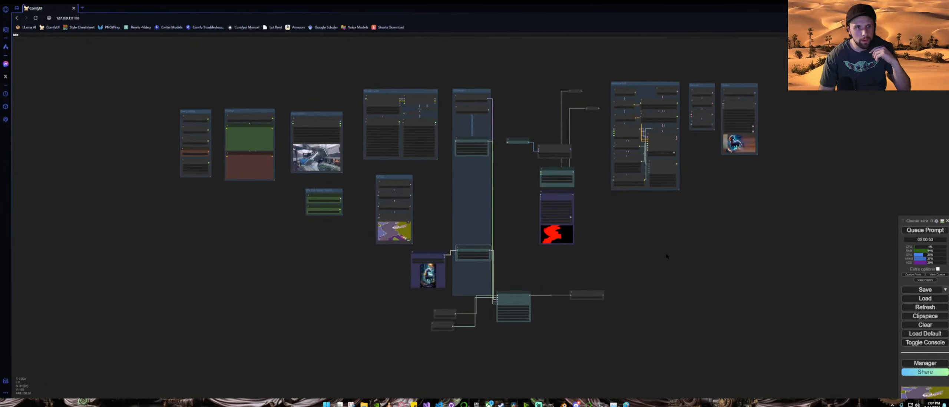
click(915, 232)
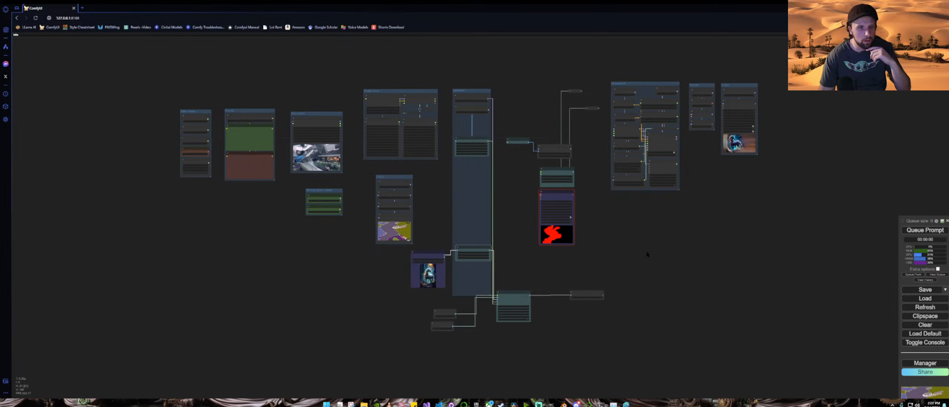
Step: Bypass the Video Combine node showing the mask preview and queue the workflow again
scroll(508, 226, up, 4)
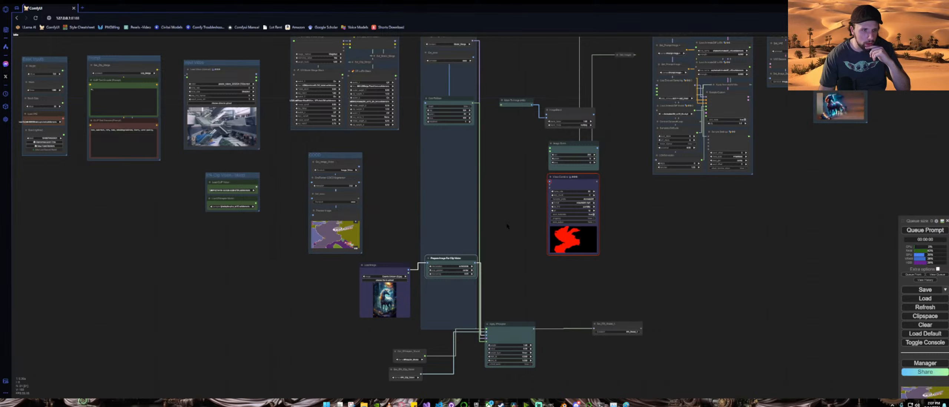
scroll(508, 226, down, 3)
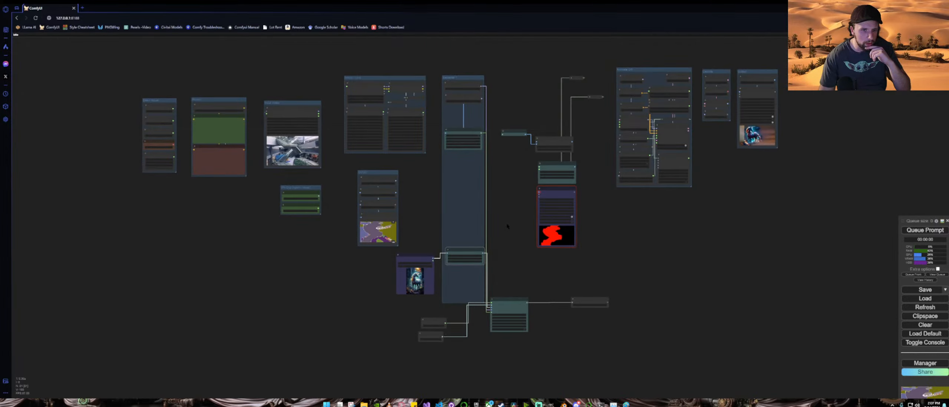
right_click(560, 193)
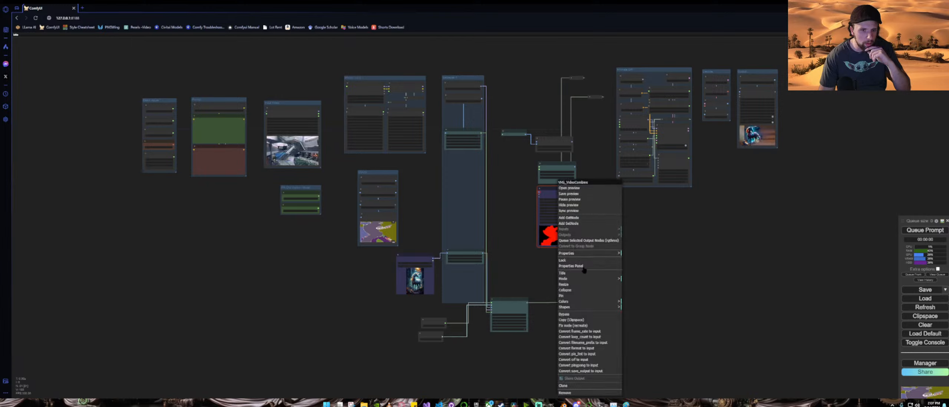
click(599, 312)
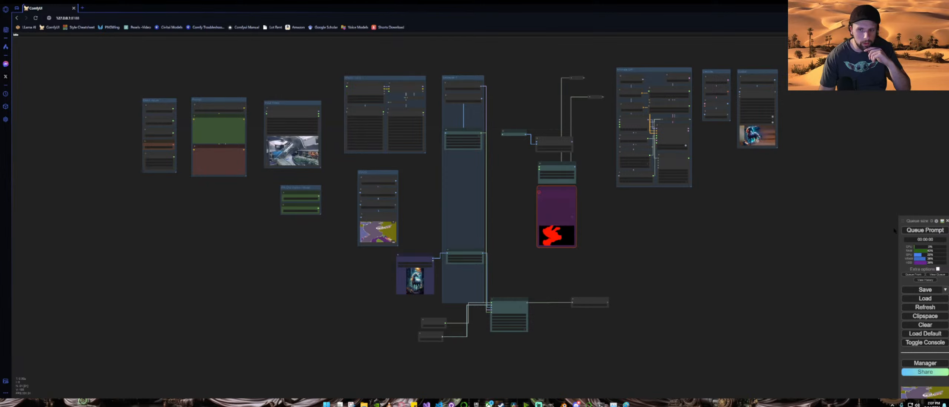
click(909, 231)
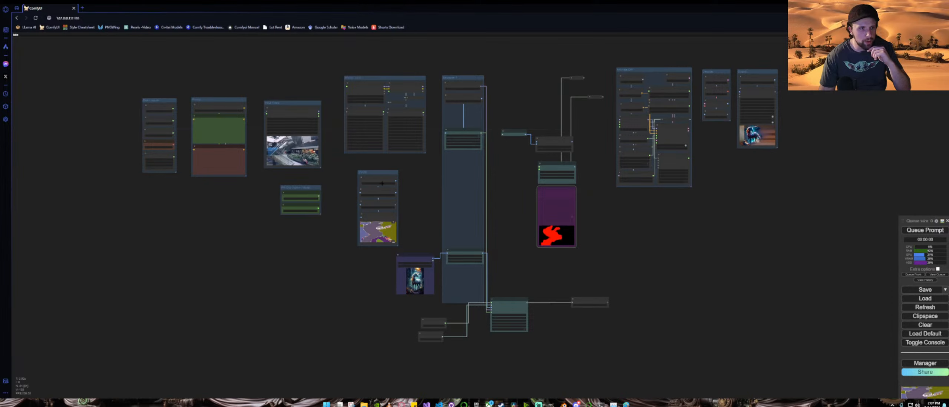
Step: Set the OneFormer COCO Segmentor resolution to 448 and queue the workflow
scroll(344, 181, up, 6)
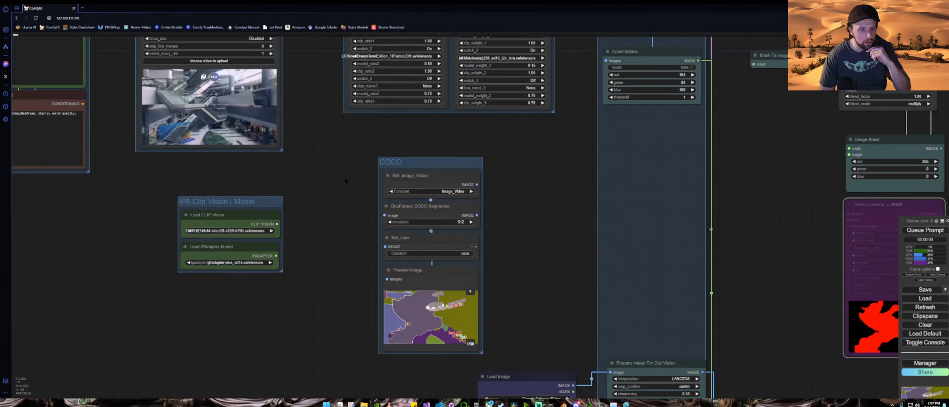
click(389, 222)
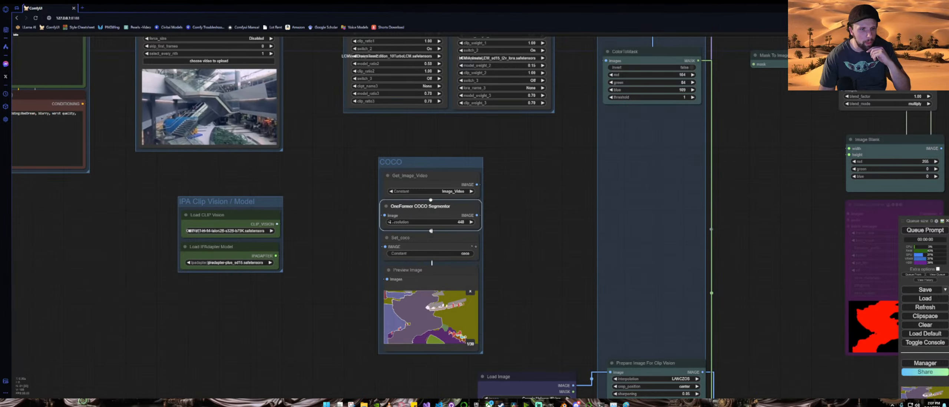
scroll(486, 247, down, 5)
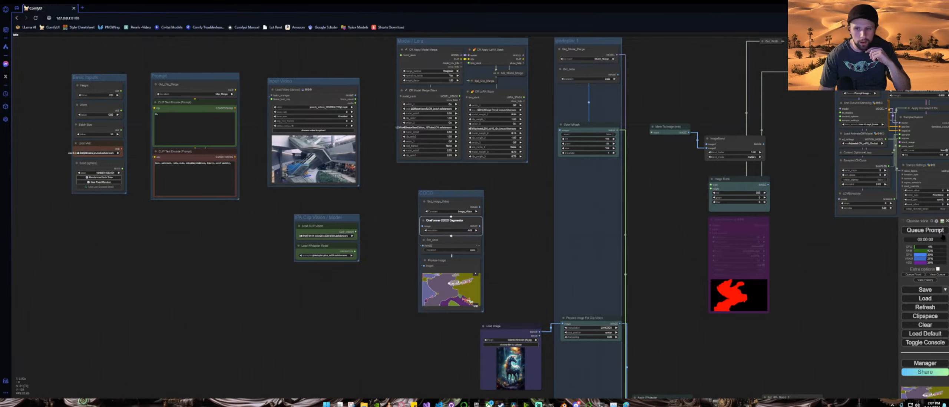
click(942, 232)
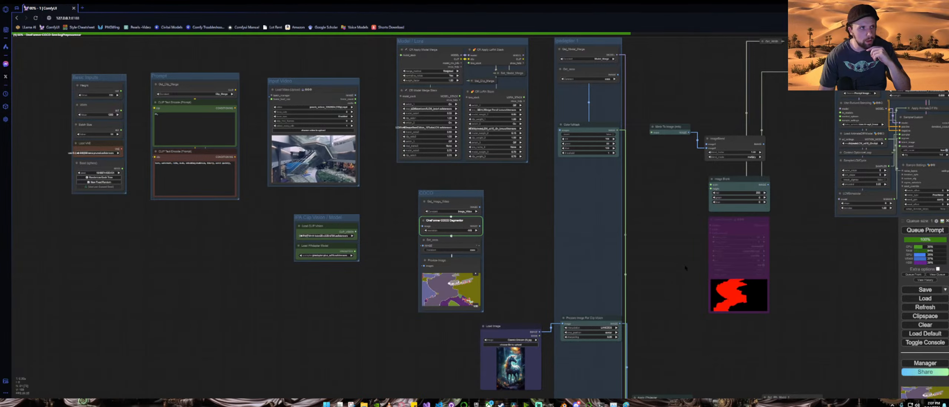
Step: Examine the COCO segmentation preview and the rendered output in the final Video Combine node
scroll(685, 265, down, 4)
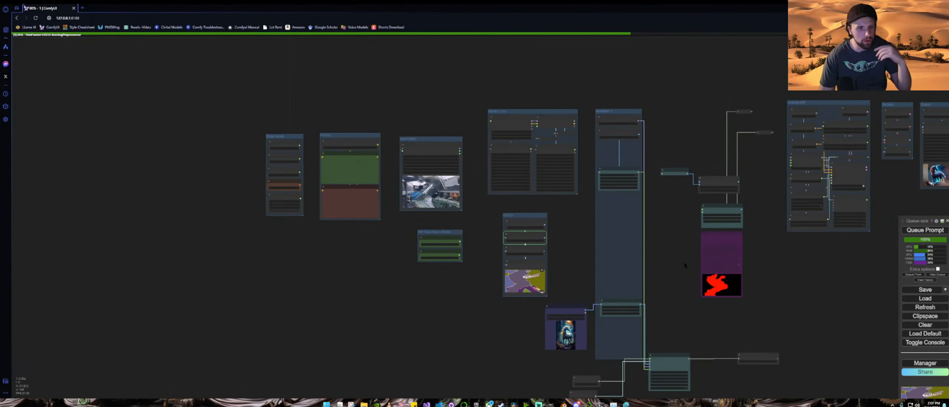
drag(786, 282, 709, 259)
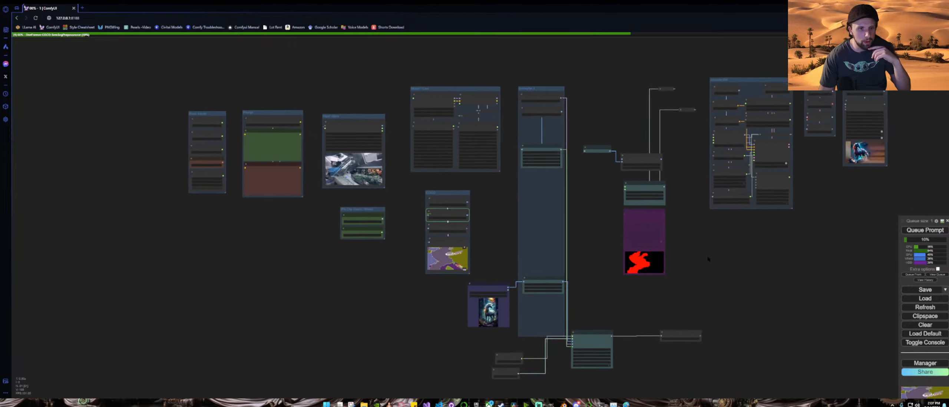
scroll(415, 277, up, 8)
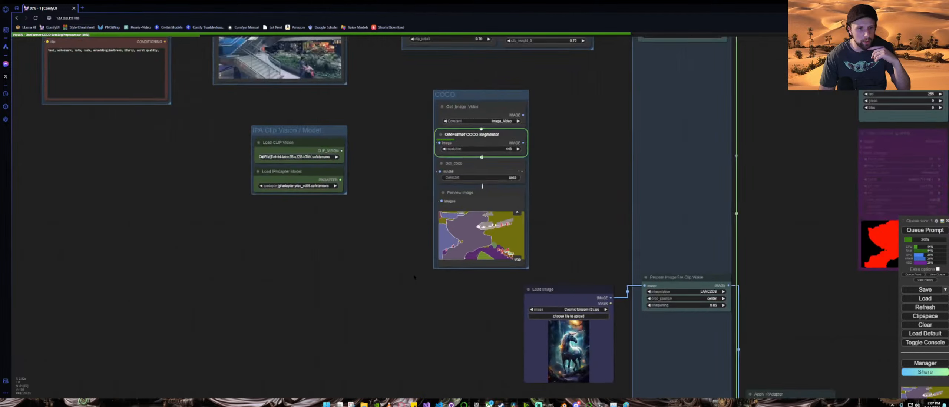
scroll(415, 277, up, 3)
click(552, 192)
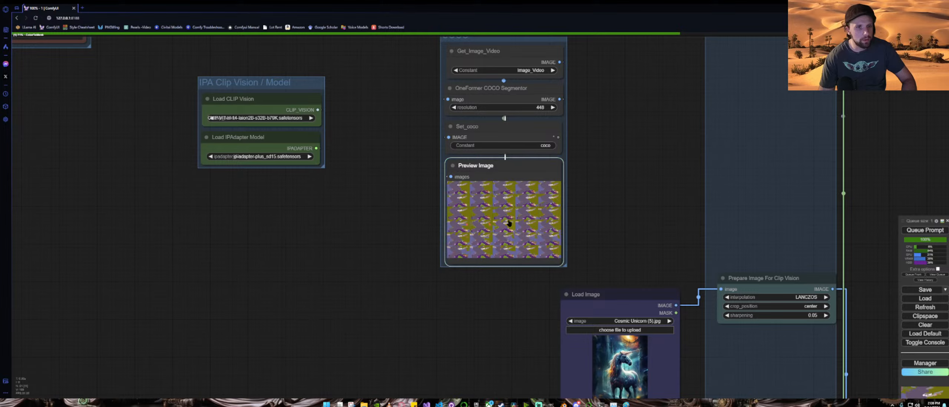
scroll(608, 224, down, 5)
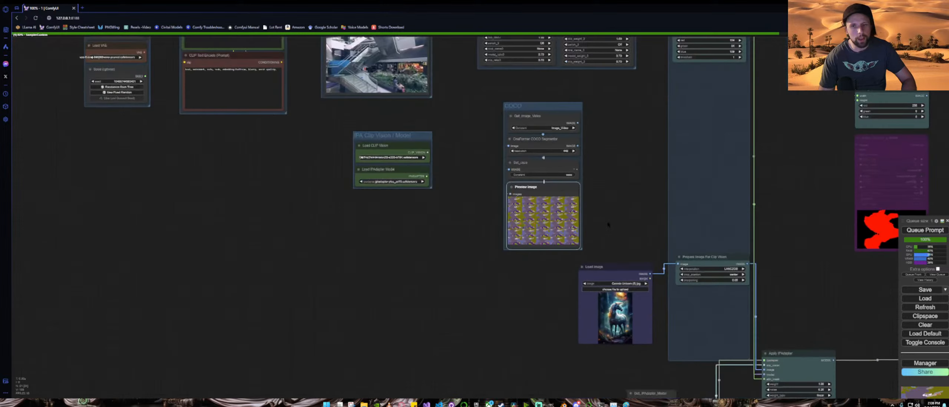
drag(758, 230, 492, 279)
scroll(672, 239, up, 6)
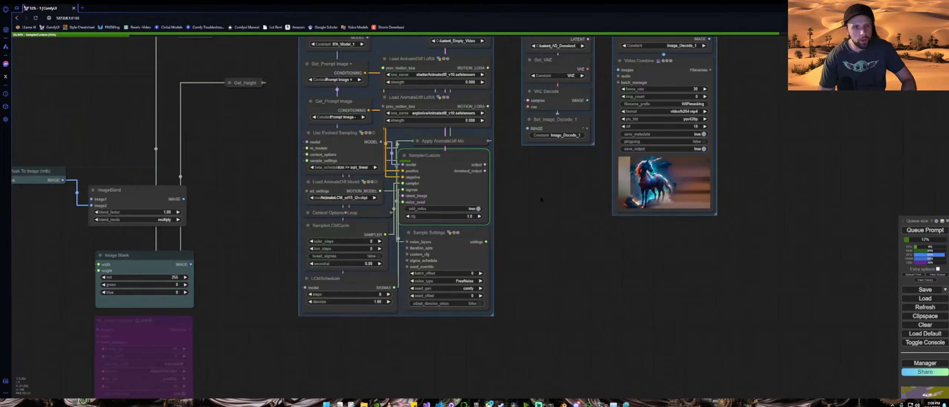
drag(543, 209, 496, 222)
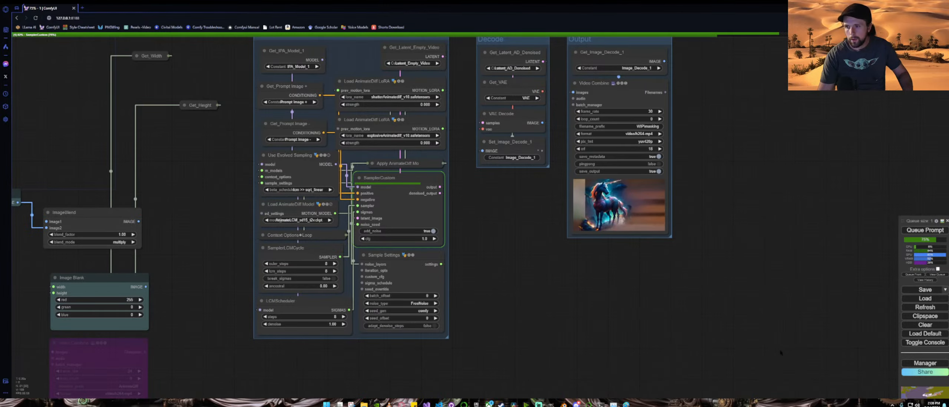
scroll(762, 327, down, 4)
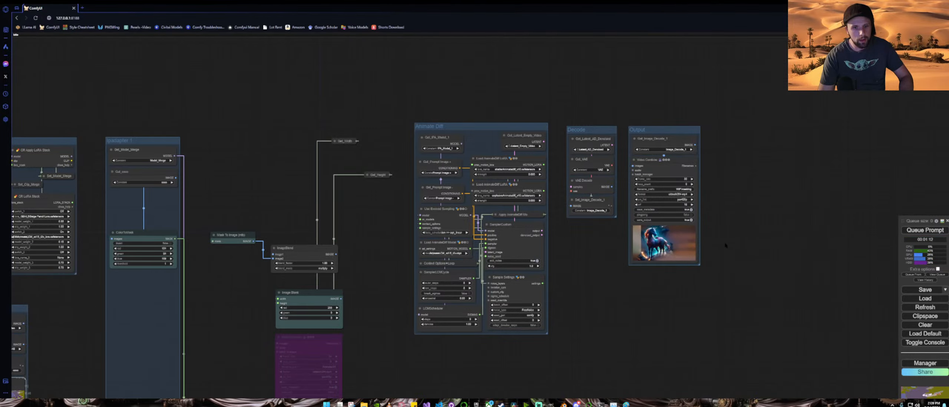
scroll(726, 245, up, 8)
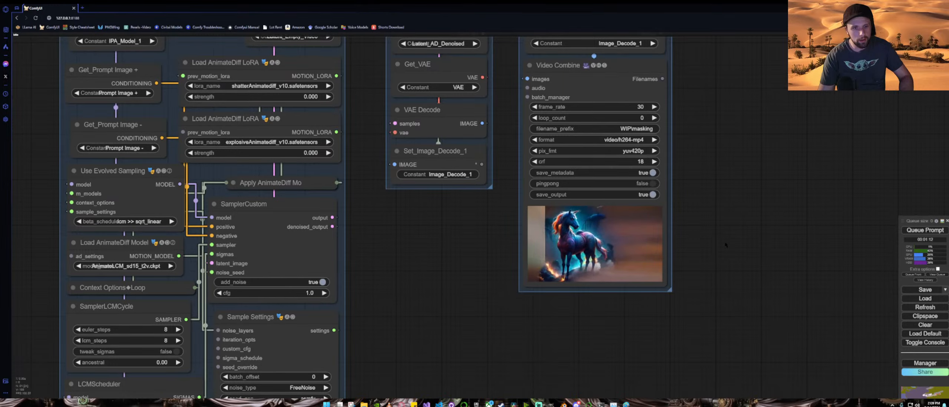
scroll(725, 244, up, 8)
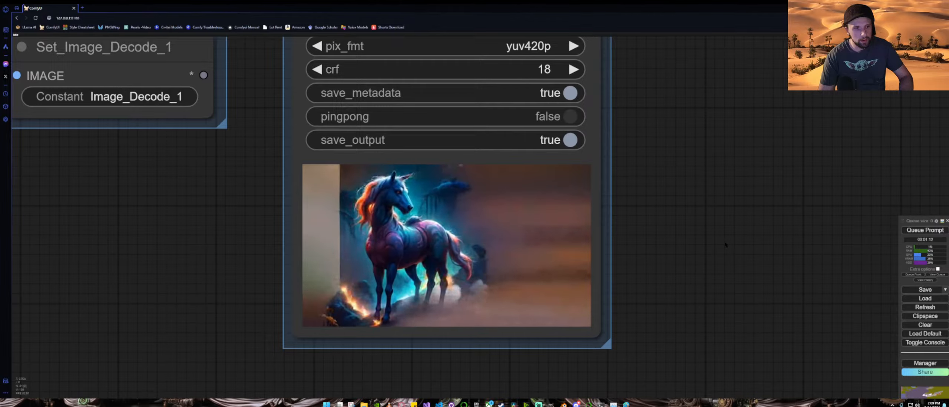
scroll(726, 244, down, 7)
scroll(725, 245, down, 3)
scroll(726, 245, down, 10)
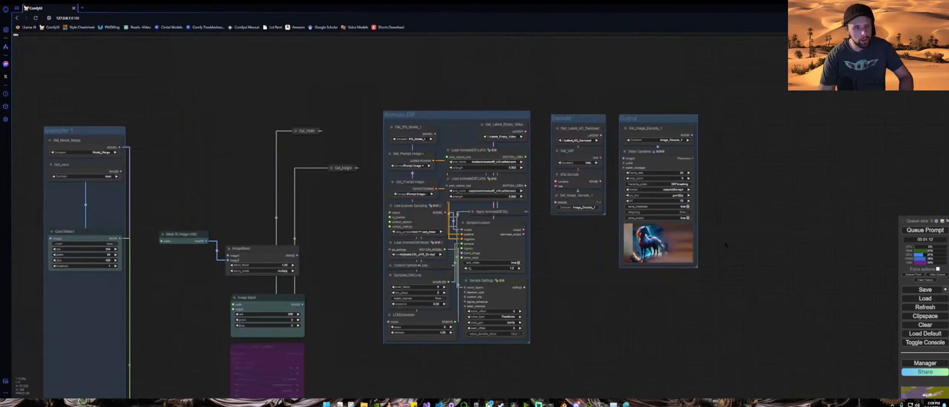
Step: Shift the bypassed Video Combine node slightly down and left
drag(663, 302, 753, 225)
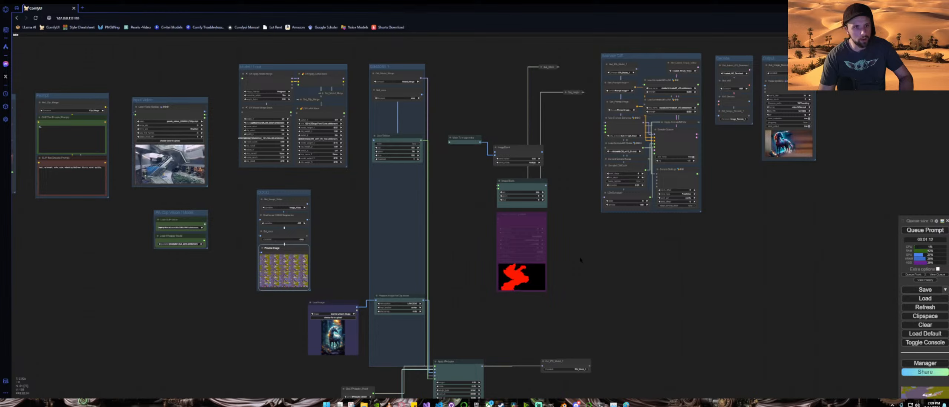
drag(527, 214, 510, 233)
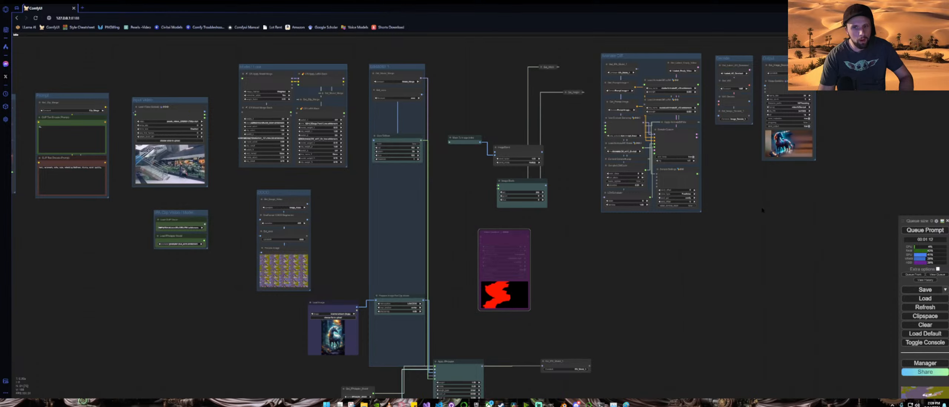
Step: Select and delete the Mask To Image (mtb), ImageBlend and Image Blank nodes
drag(762, 210, 602, 254)
scroll(597, 237, up, 4)
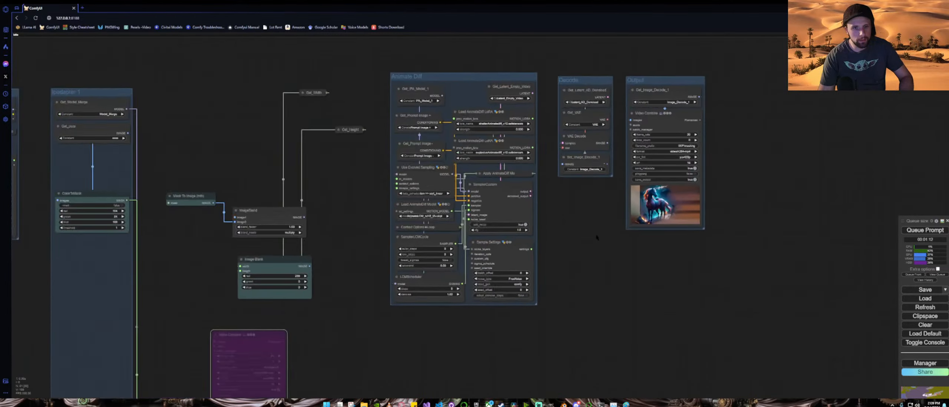
scroll(597, 237, up, 2)
scroll(598, 239, down, 5)
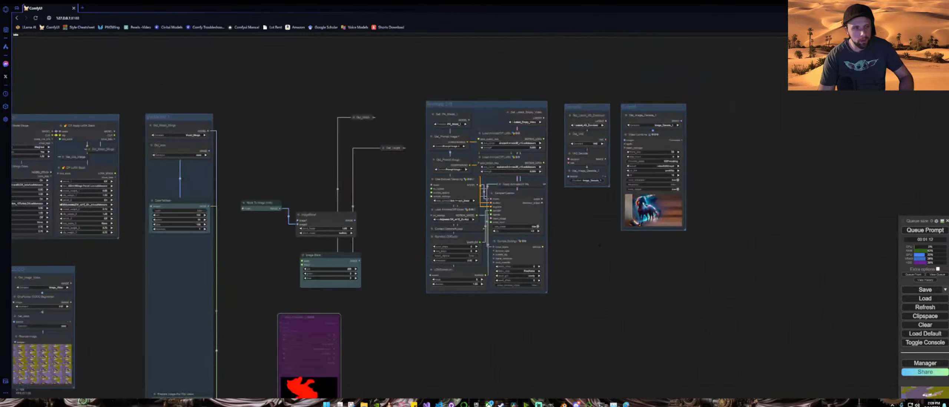
drag(438, 323, 538, 289)
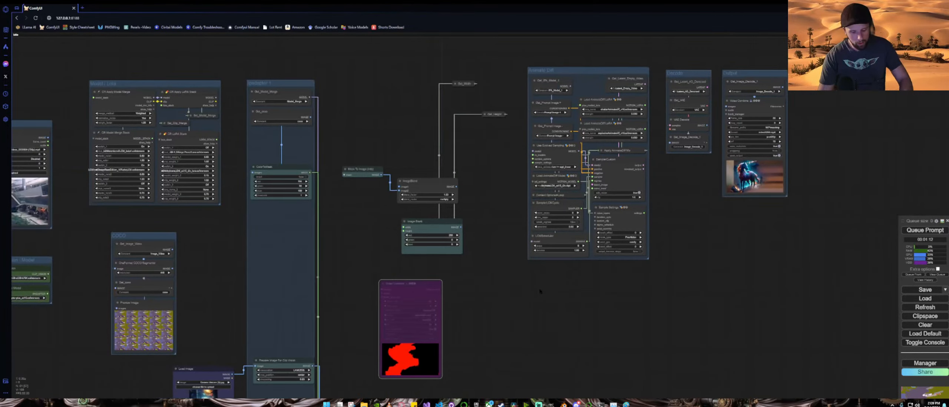
drag(364, 65, 498, 260)
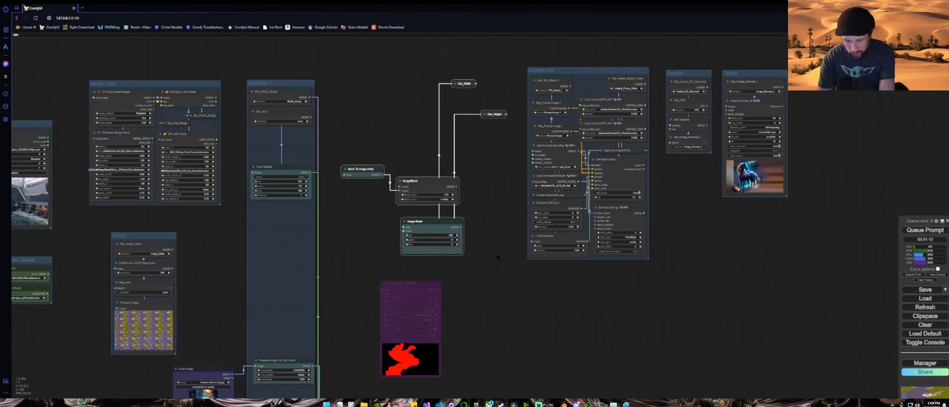
key(Delete)
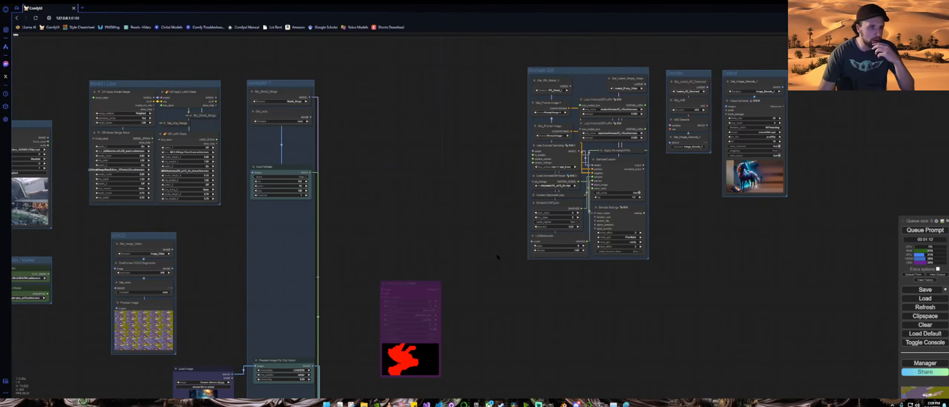
Step: Randomize the seed in the Seed (rgthree) node
drag(524, 305, 599, 203)
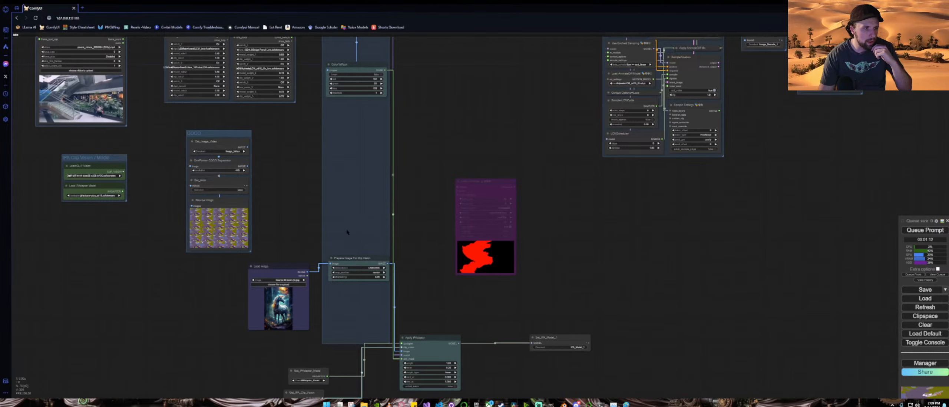
drag(305, 212, 559, 291)
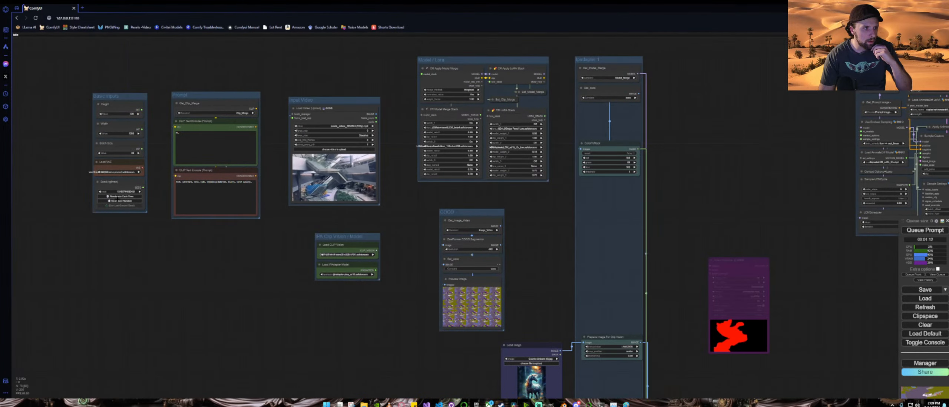
scroll(135, 194, up, 8)
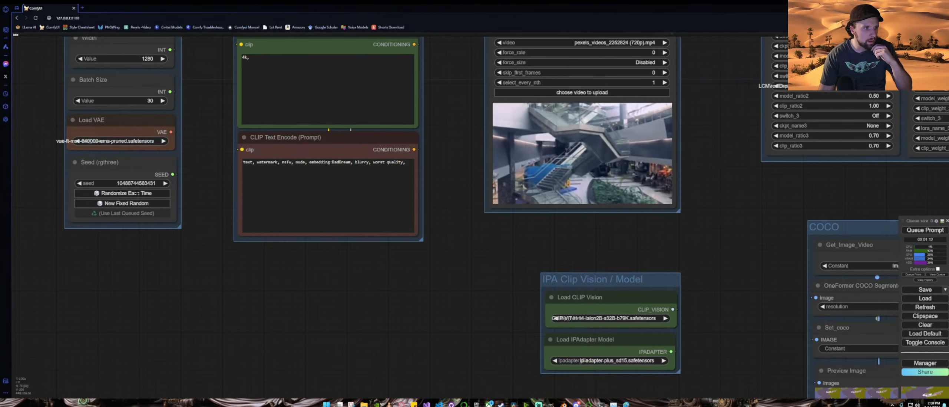
click(137, 193)
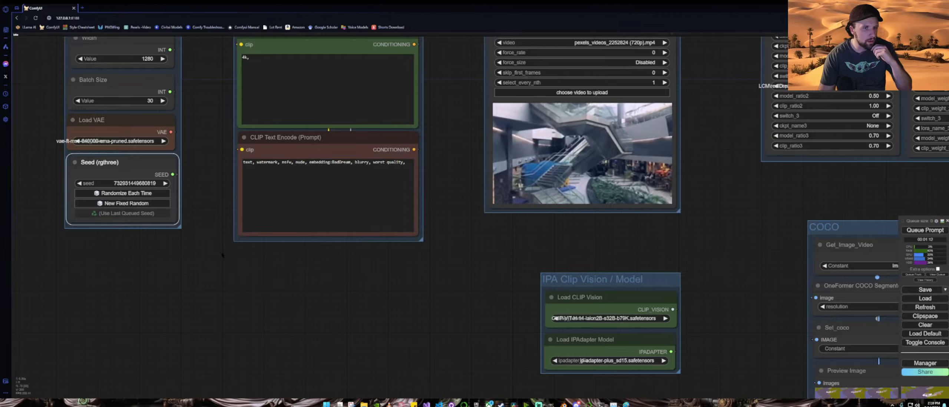
Step: Queue the workflow to render the masked AnimateDiff video
scroll(223, 255, down, 10)
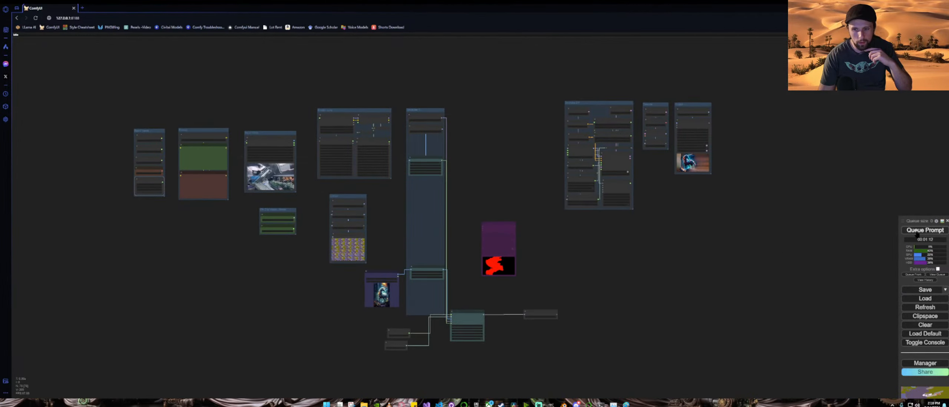
click(917, 233)
scroll(512, 291, up, 5)
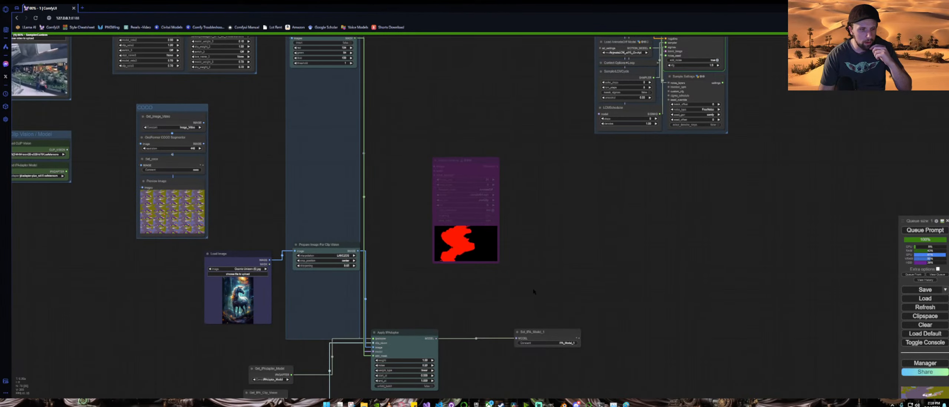
Step: Follow the generation progress across the workflow groups to the Output group
scroll(534, 292, down, 2)
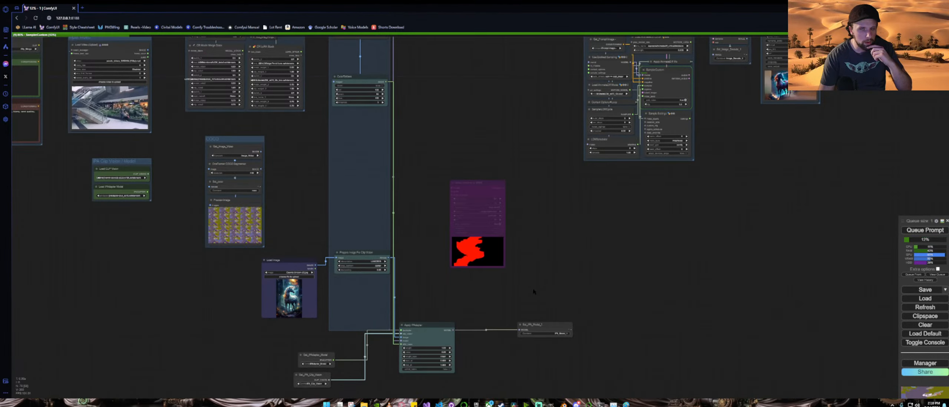
scroll(534, 292, down, 2)
drag(587, 242, 514, 293)
drag(639, 235, 541, 277)
scroll(525, 254, up, 3)
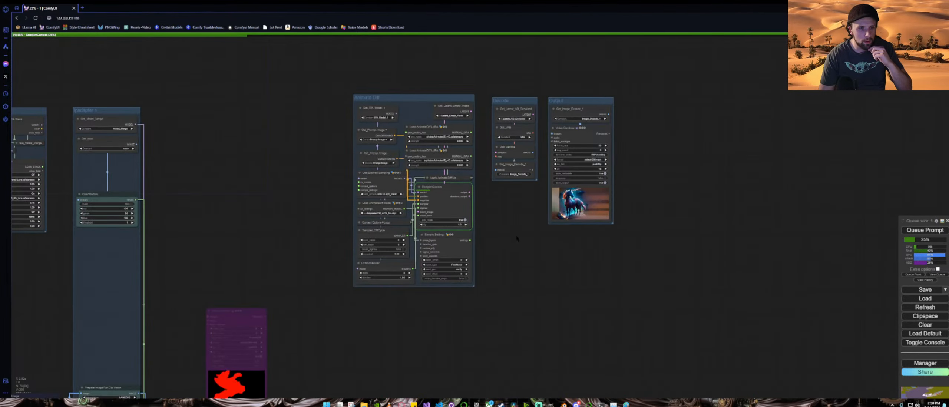
drag(517, 239, 448, 255)
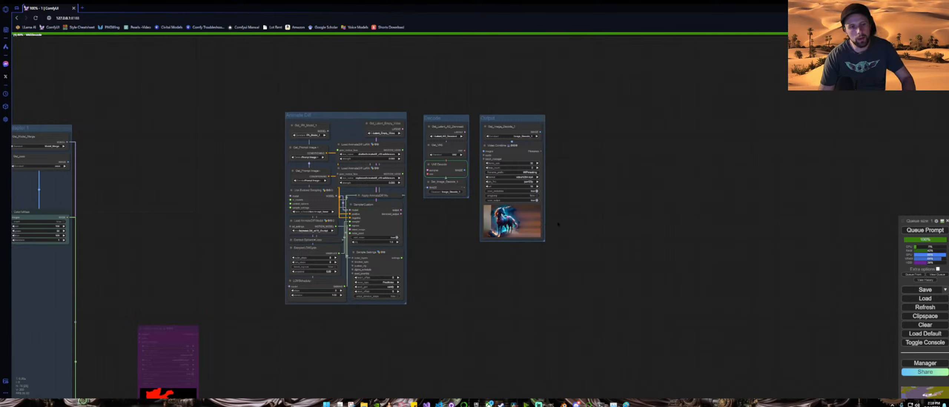
scroll(565, 221, up, 6)
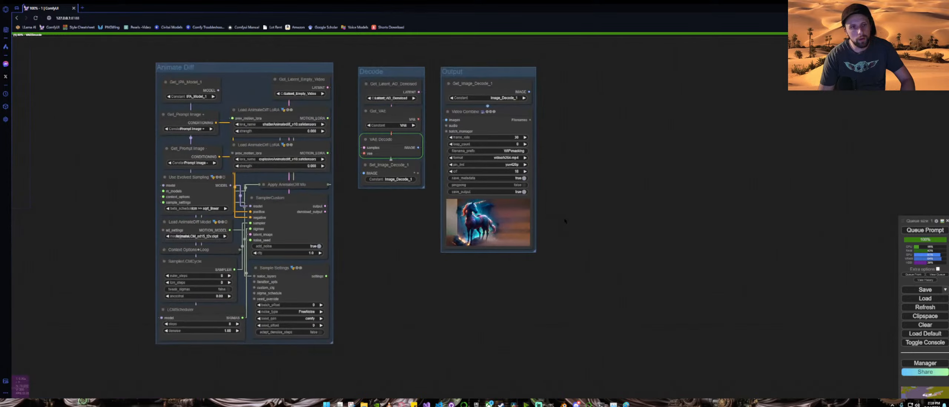
drag(563, 211, 556, 221)
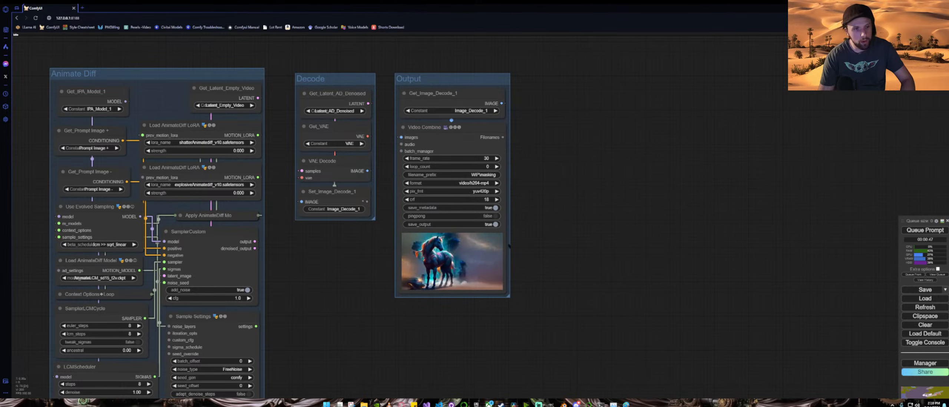
Step: Open the Video Combine node's rendered preview in a new browser tab
scroll(470, 264, up, 10)
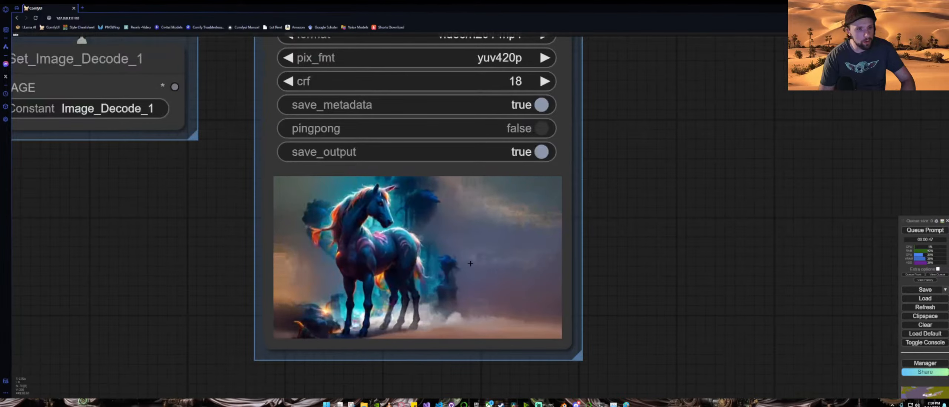
right_click(437, 184)
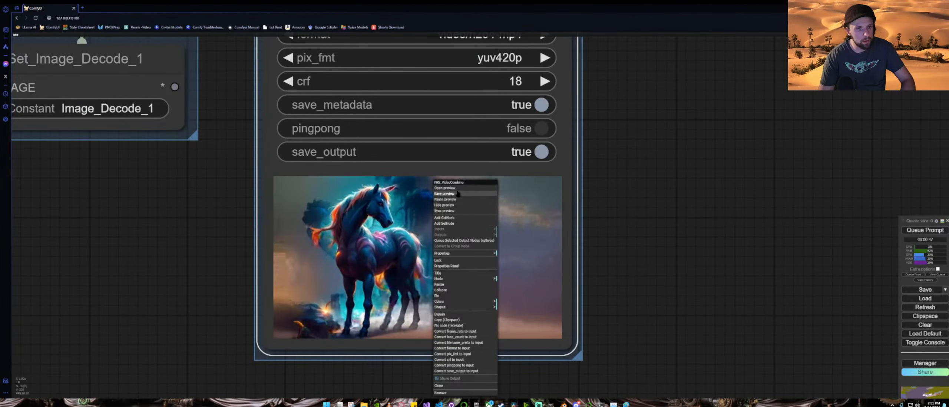
click(445, 188)
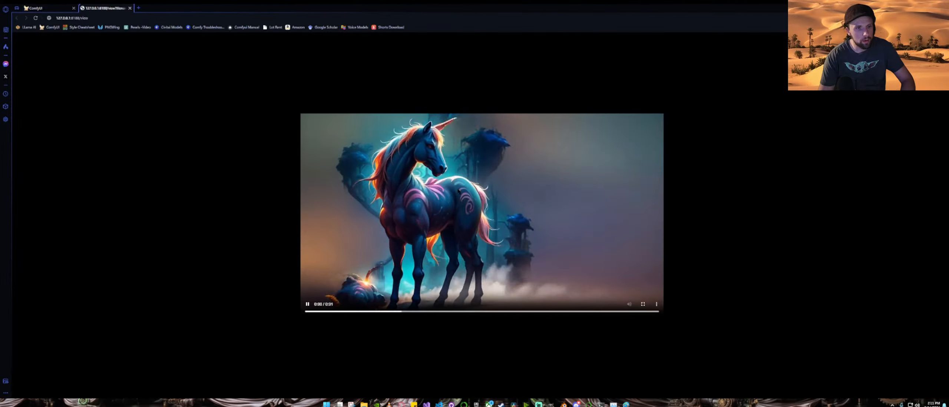
Step: Play the rendered video full screen, then close the preview tab
click(505, 208)
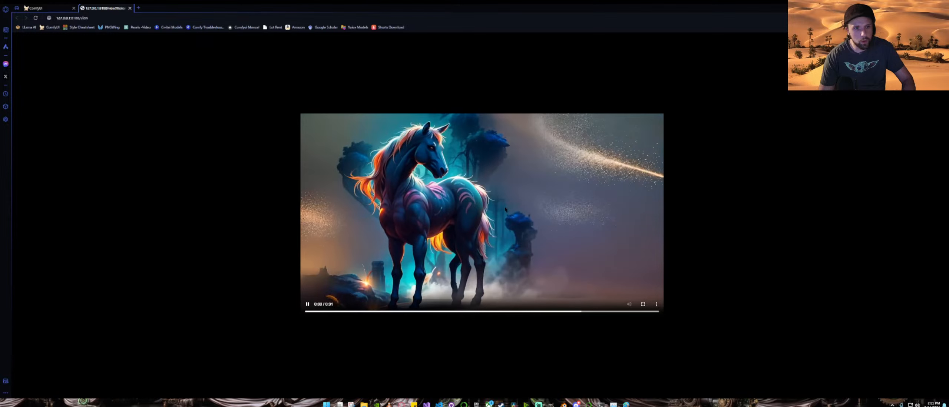
click(644, 304)
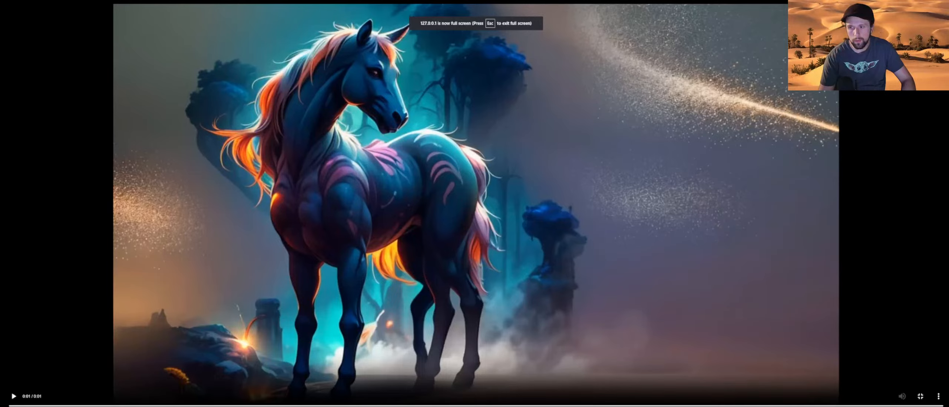
key(Escape)
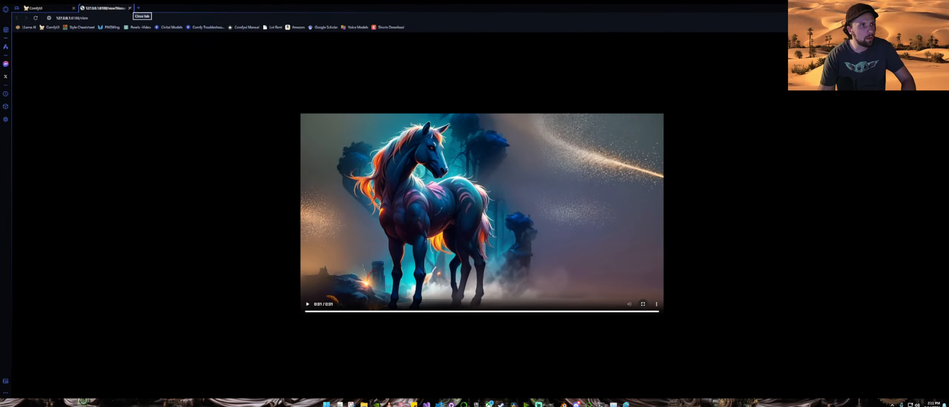
click(129, 7)
scroll(170, 142, down, 4)
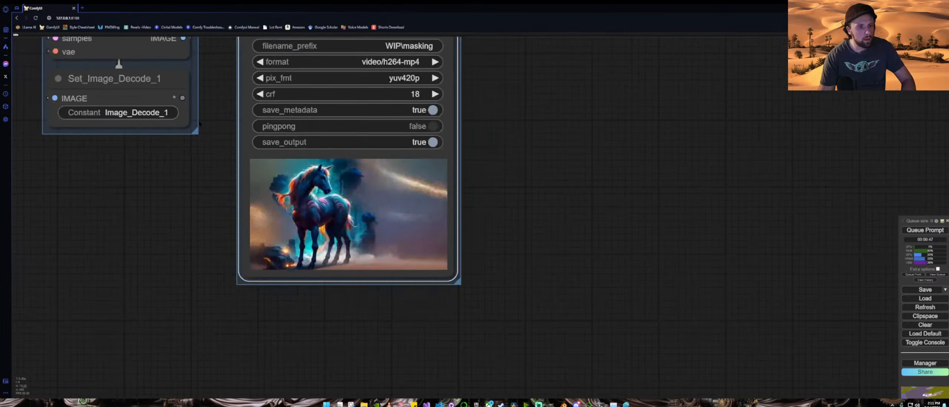
drag(134, 174, 547, 152)
scroll(547, 151, down, 8)
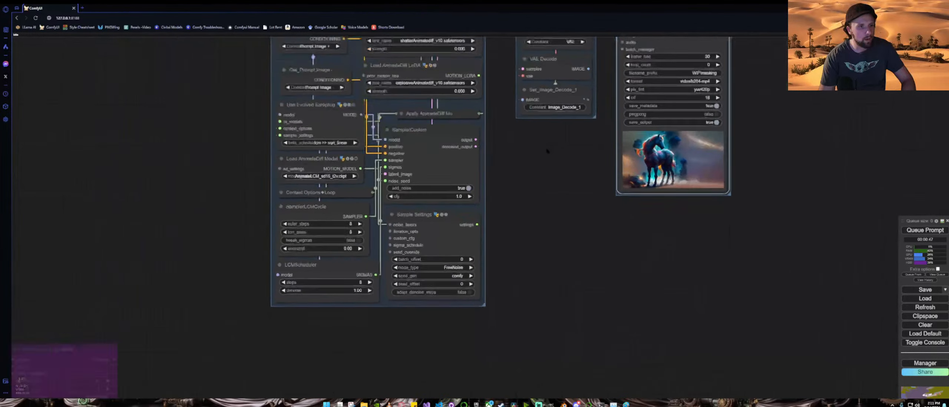
scroll(547, 152, down, 2)
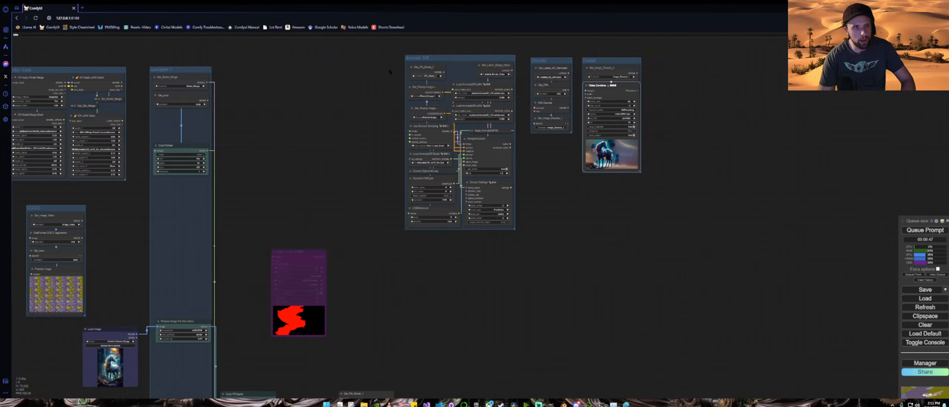
scroll(389, 72, up, 4)
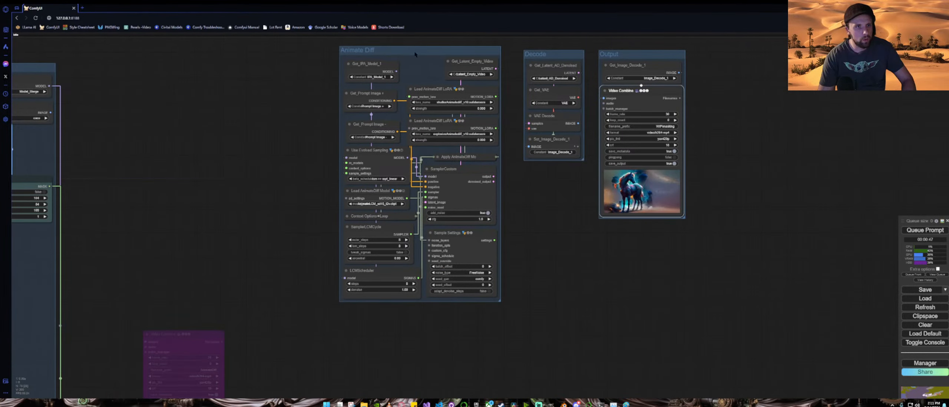
drag(415, 55, 424, 71)
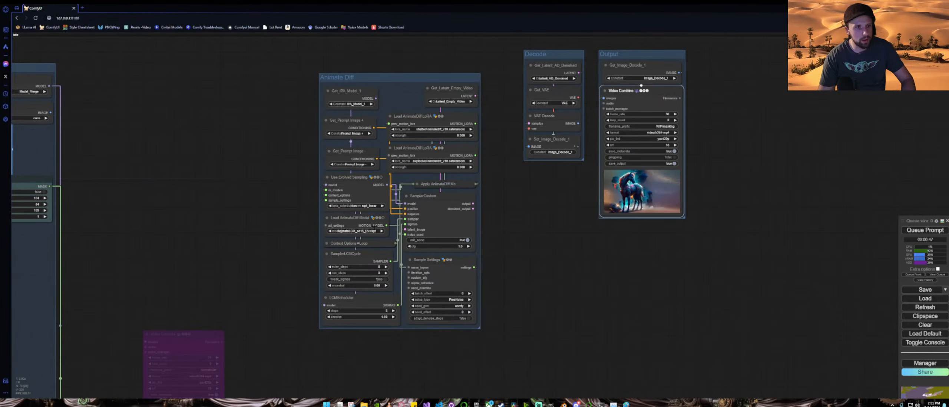
Step: Open ComfyUI in a new tab and load a saved workflow JSON file from the downloads list
key(ctrl+t)
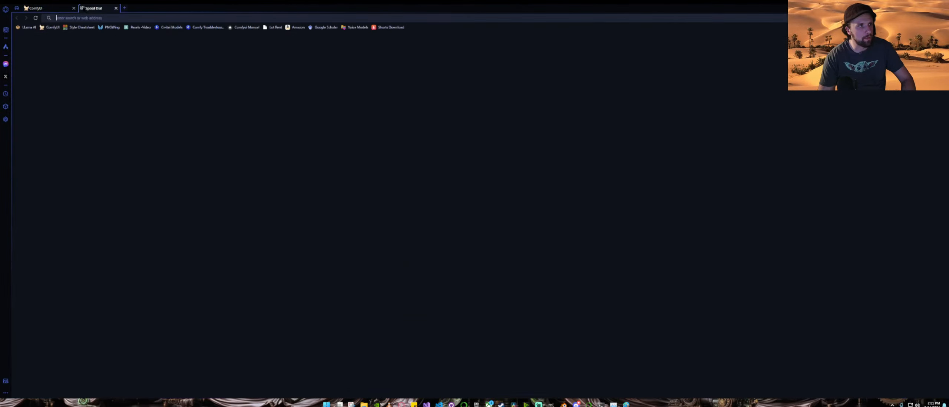
click(54, 27)
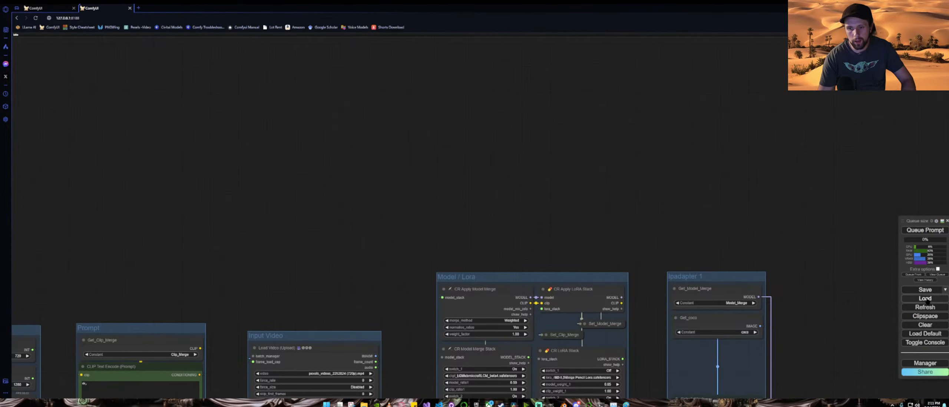
click(927, 300)
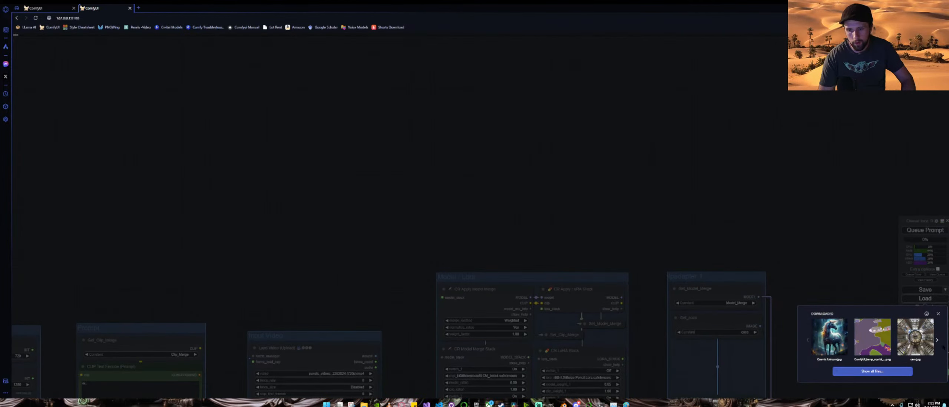
click(939, 342)
click(938, 342)
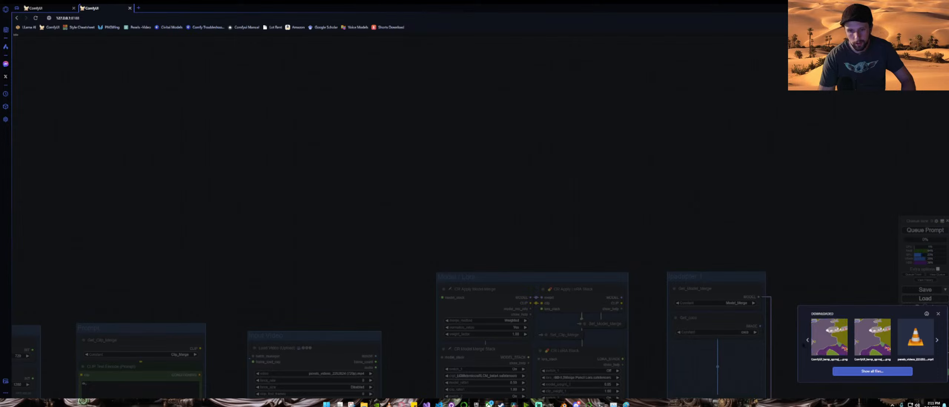
click(937, 341)
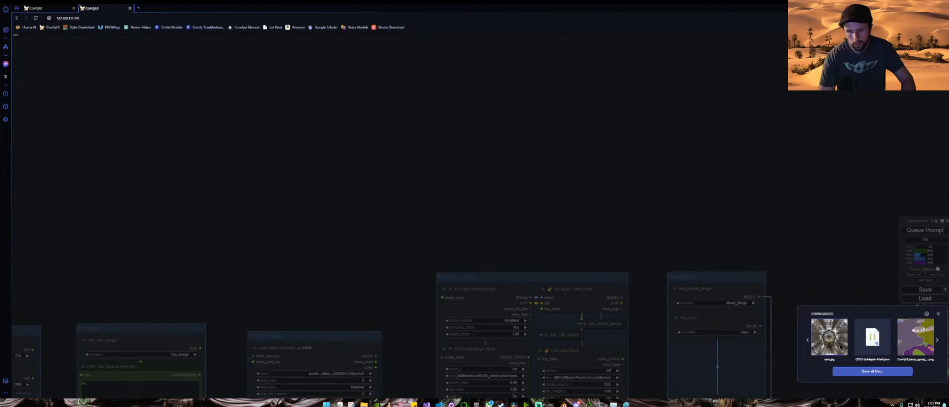
click(939, 341)
click(938, 341)
click(939, 341)
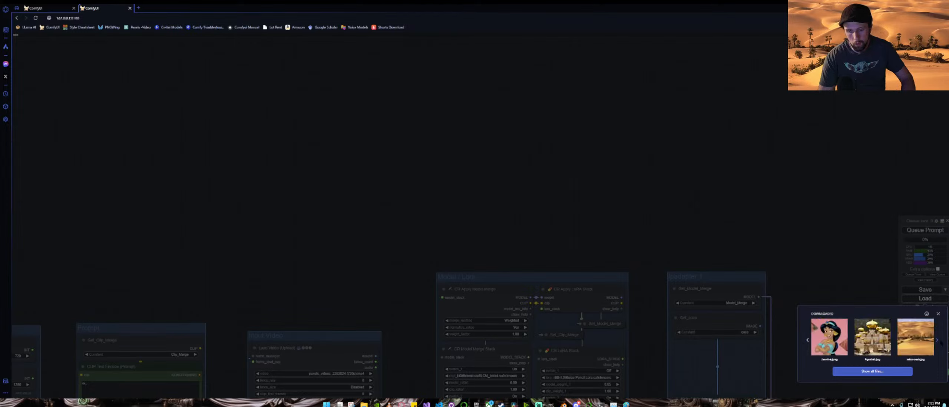
click(940, 341)
click(940, 341)
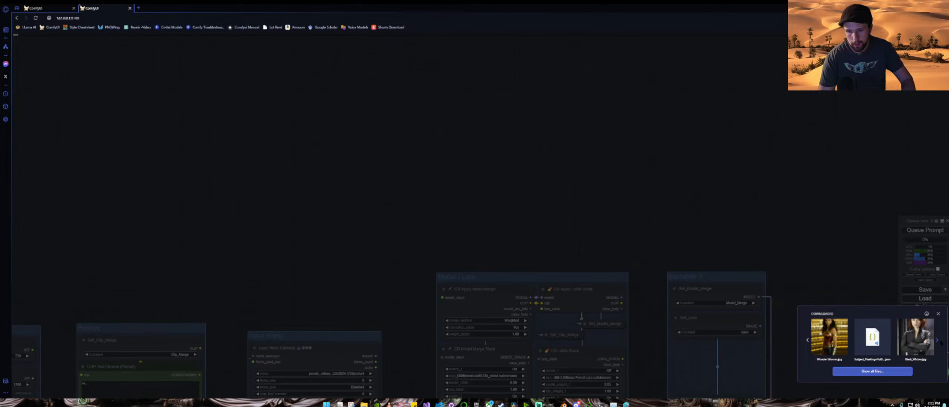
click(938, 341)
click(938, 340)
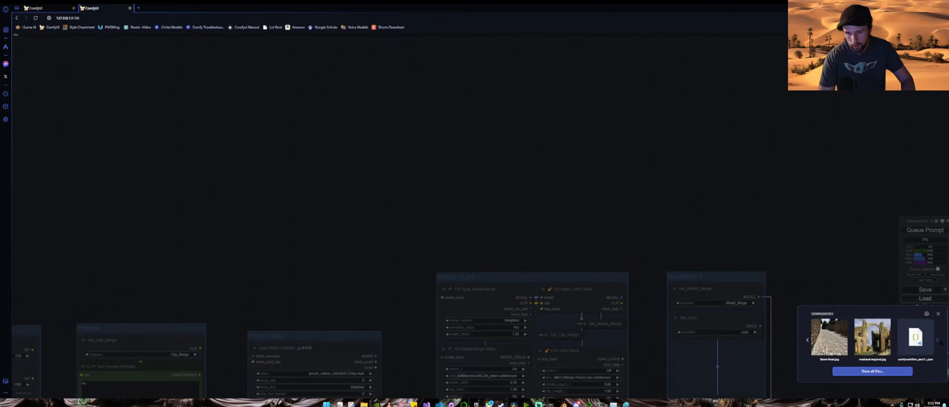
click(939, 341)
click(938, 341)
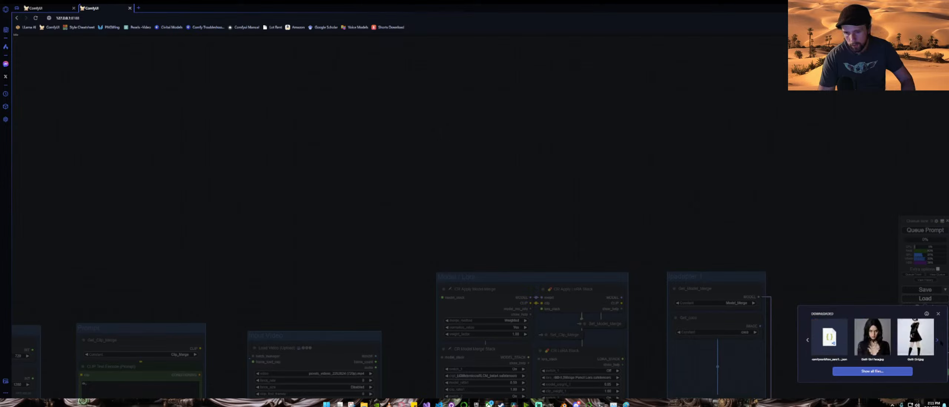
click(938, 341)
click(939, 340)
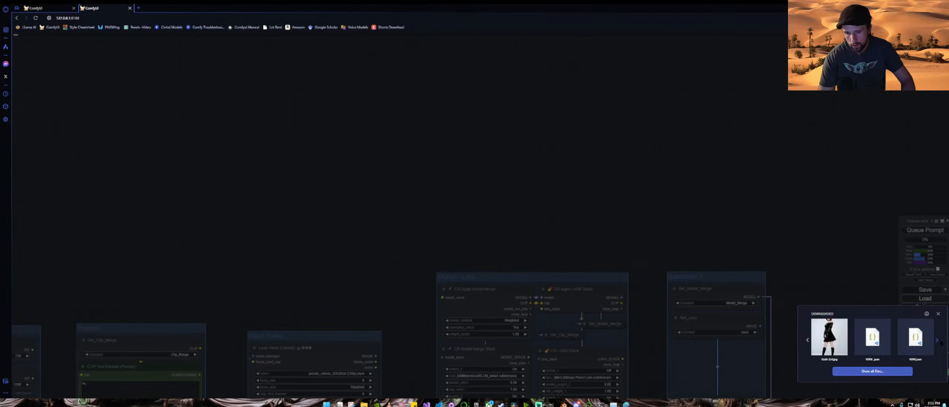
click(877, 340)
Step: Examine the loaded workflow's overall layout and its output video previews
scroll(738, 324, down, 10)
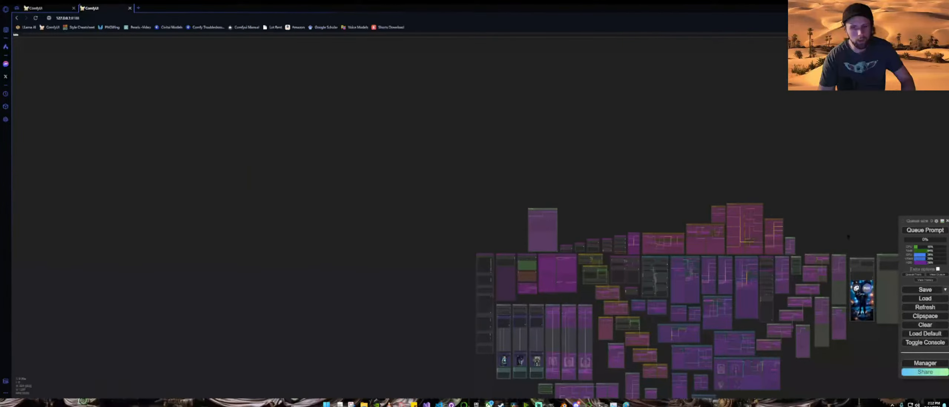
drag(848, 236, 647, 143)
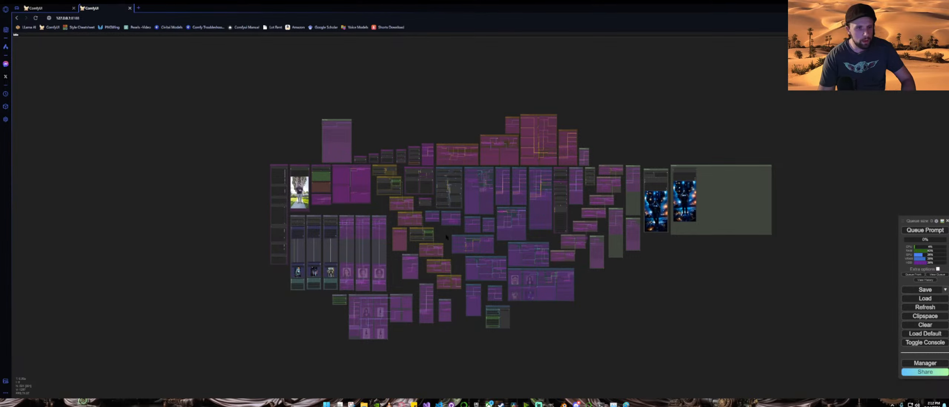
drag(447, 237, 363, 249)
scroll(571, 213, up, 4)
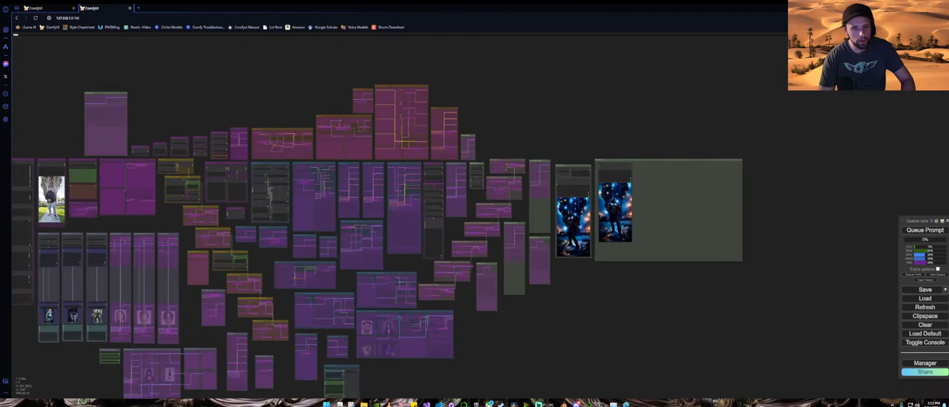
scroll(572, 226, up, 15)
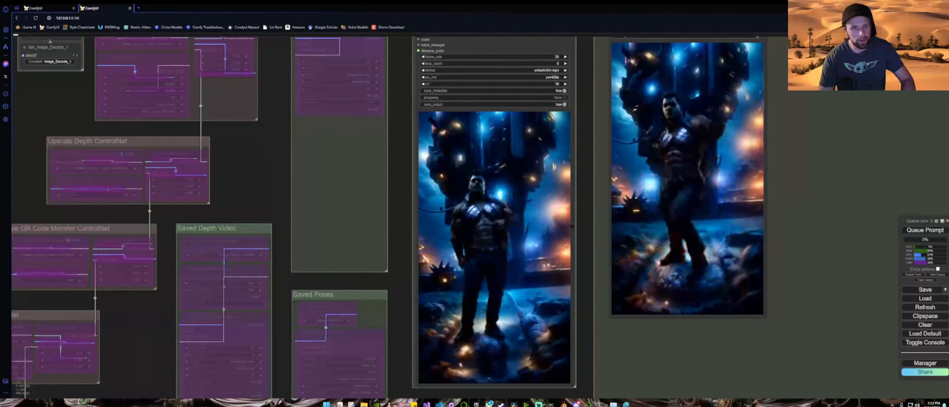
scroll(572, 226, down, 20)
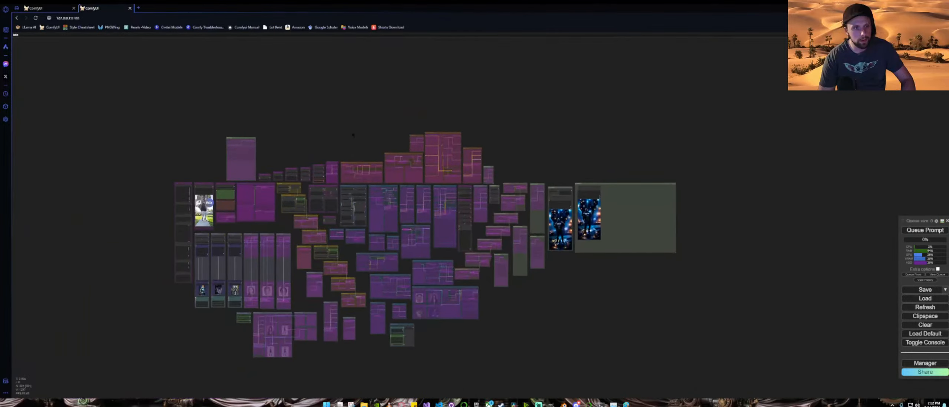
drag(337, 129, 420, 159)
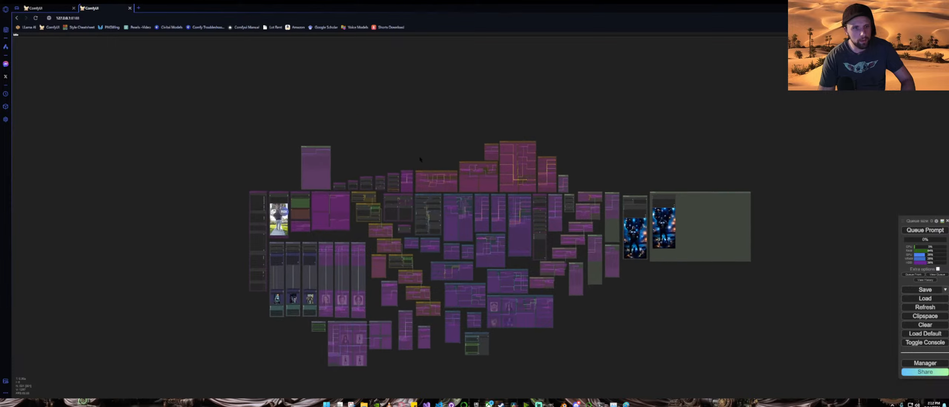
scroll(421, 160, up, 12)
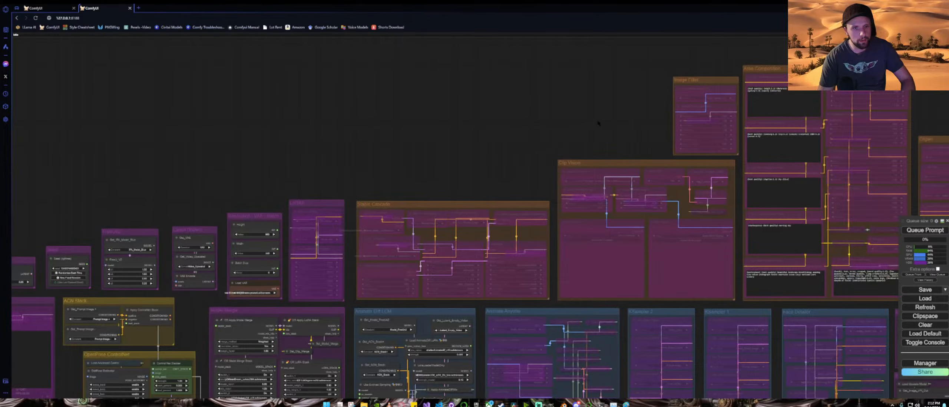
Step: Survey the loaded workflow's node groups and image previews across the whole canvas
drag(598, 123, 371, 162)
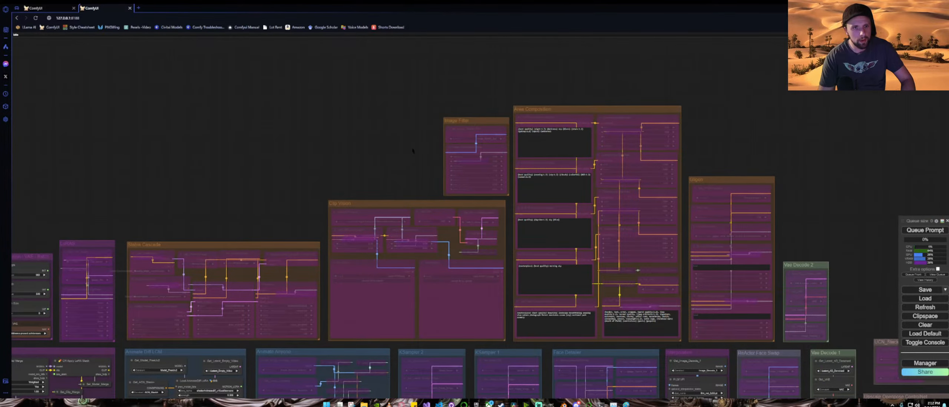
drag(786, 157, 627, 123)
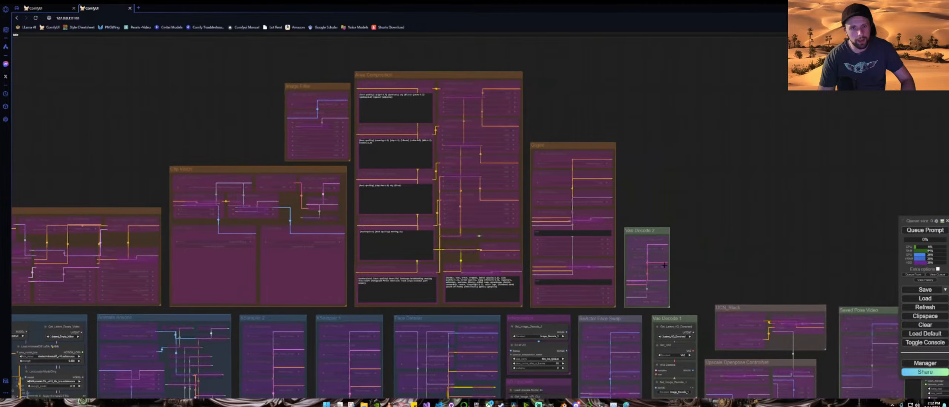
scroll(665, 265, down, 5)
scroll(665, 265, down, 4)
drag(662, 350, 695, 174)
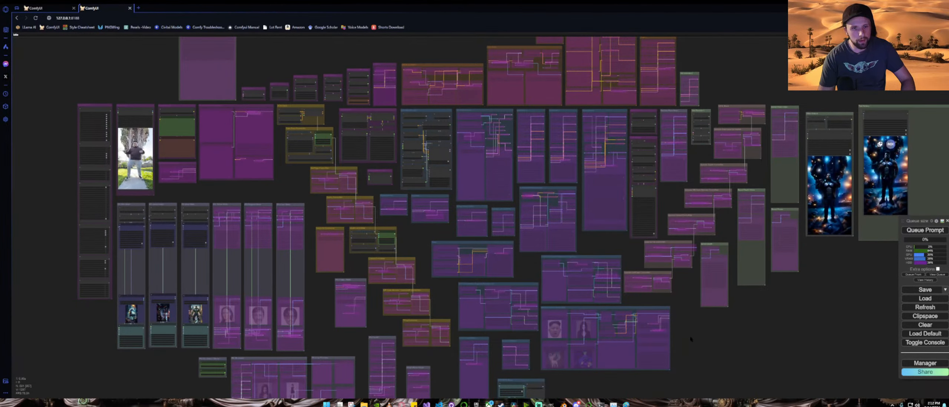
drag(696, 337, 781, 302)
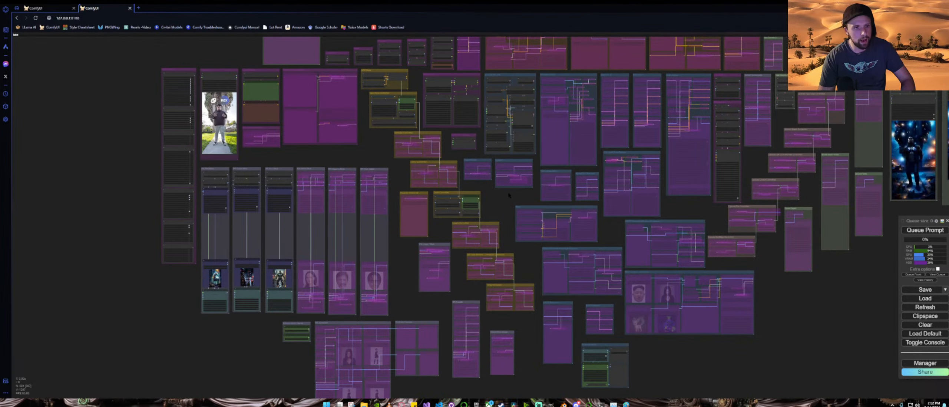
drag(498, 202, 458, 241)
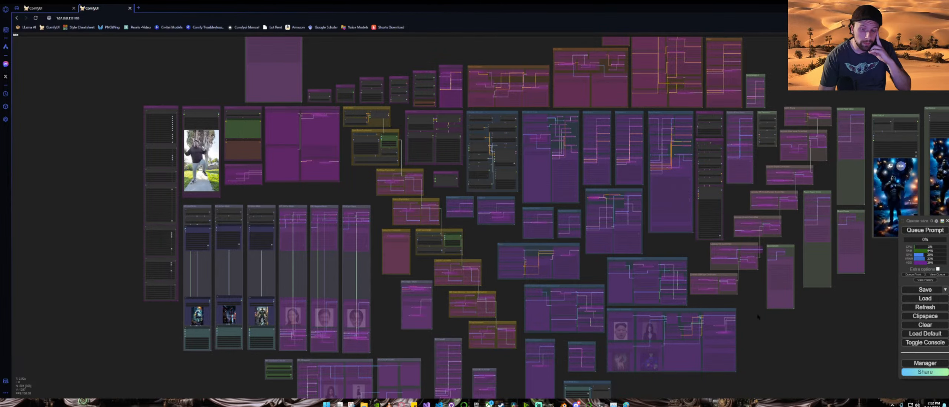
scroll(759, 317, down, 5)
scroll(631, 266, up, 3)
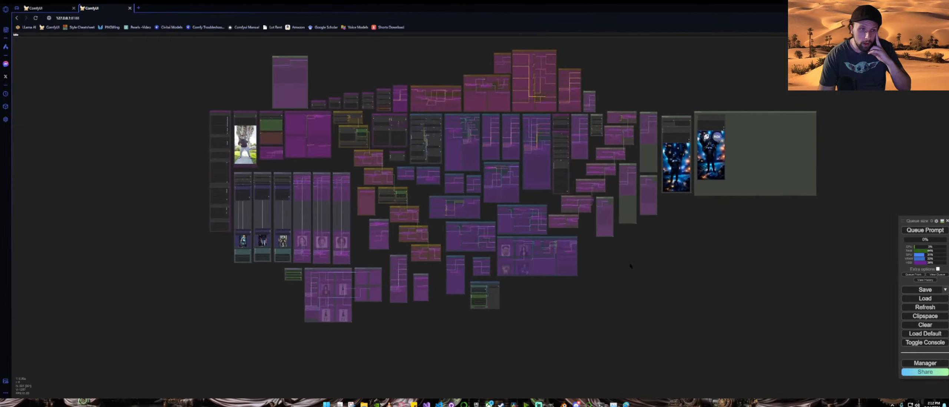
drag(630, 266, 633, 278)
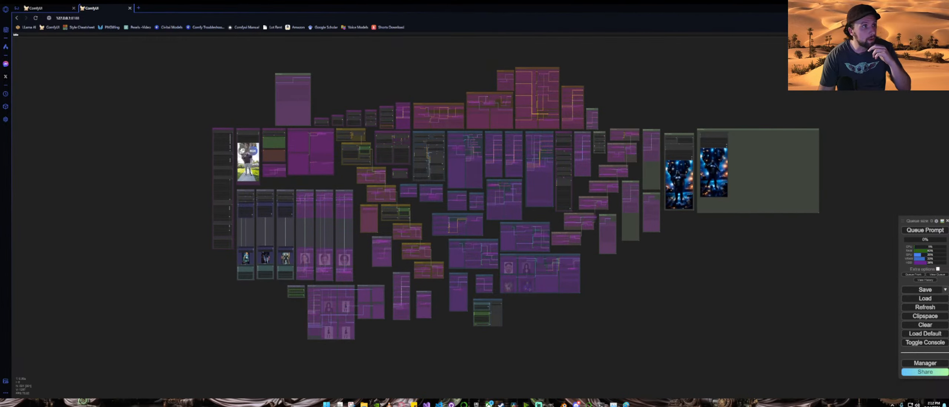
Step: Return to the original ComfyUI tab and inspect the COCO segmentation group's preview frames up close
click(51, 9)
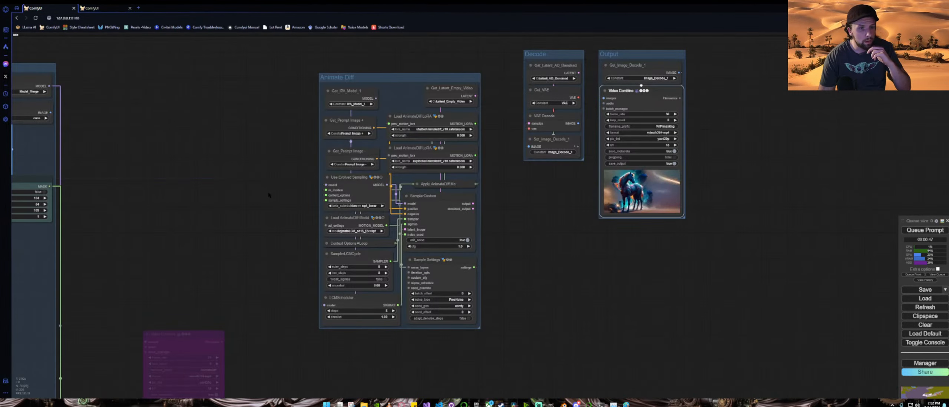
scroll(255, 215, down, 2)
drag(251, 224, 411, 159)
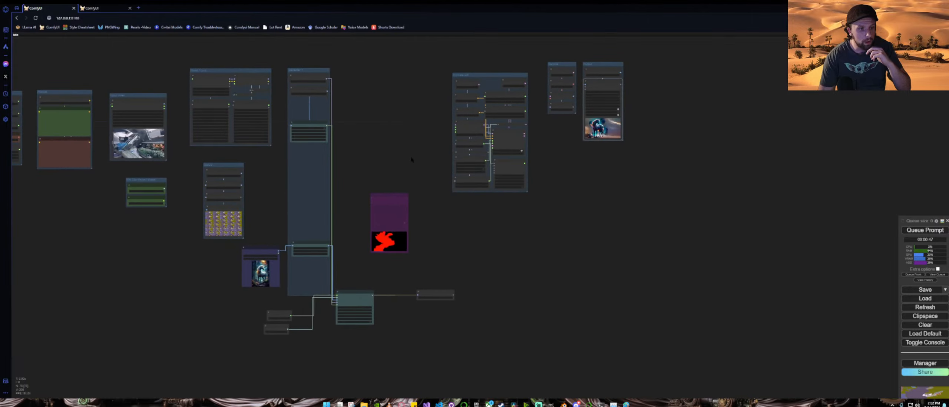
scroll(178, 210, up, 10)
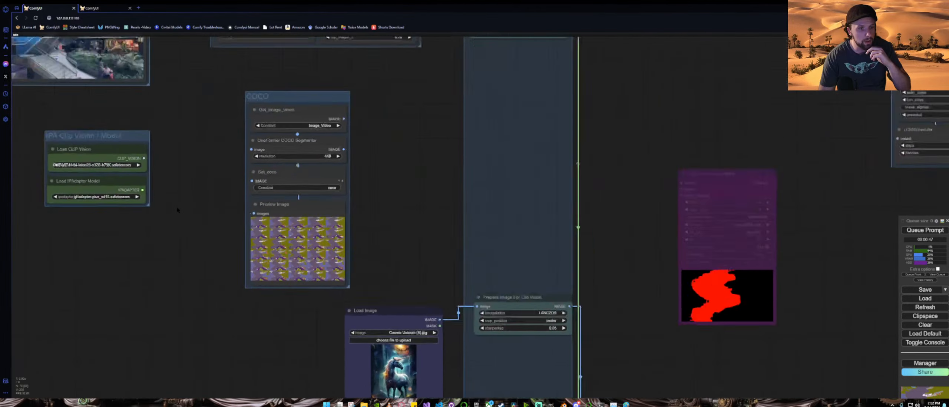
scroll(178, 210, up, 4)
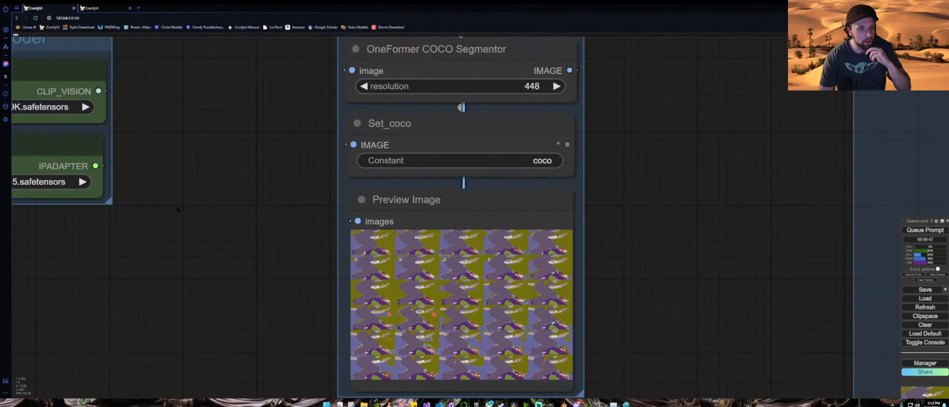
scroll(178, 210, down, 9)
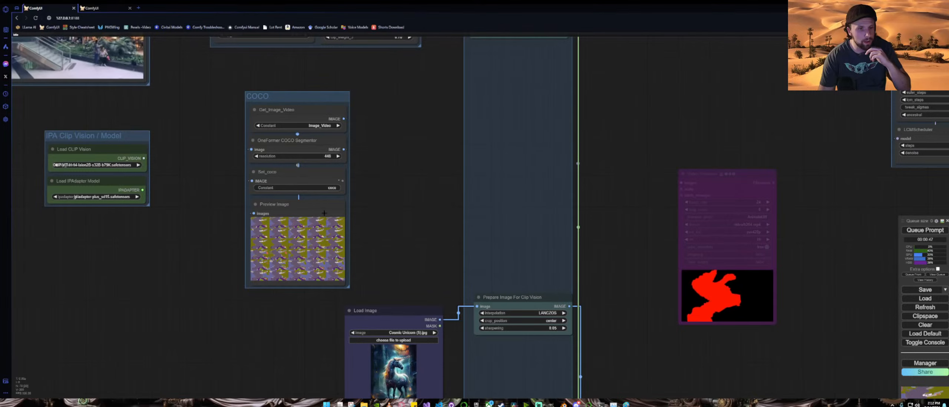
drag(376, 159, 381, 297)
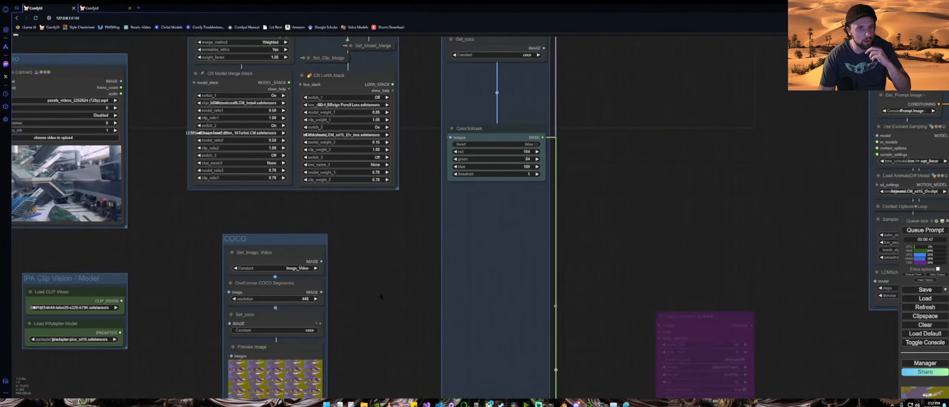
scroll(380, 297, down, 4)
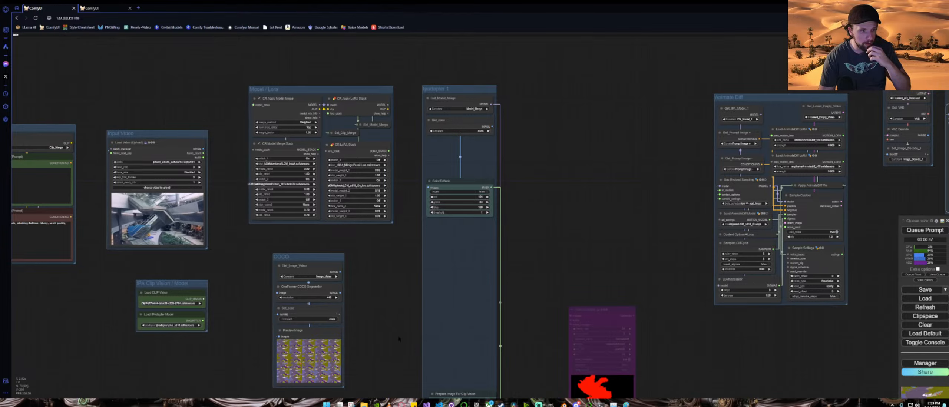
drag(369, 355, 430, 241)
scroll(371, 260, up, 15)
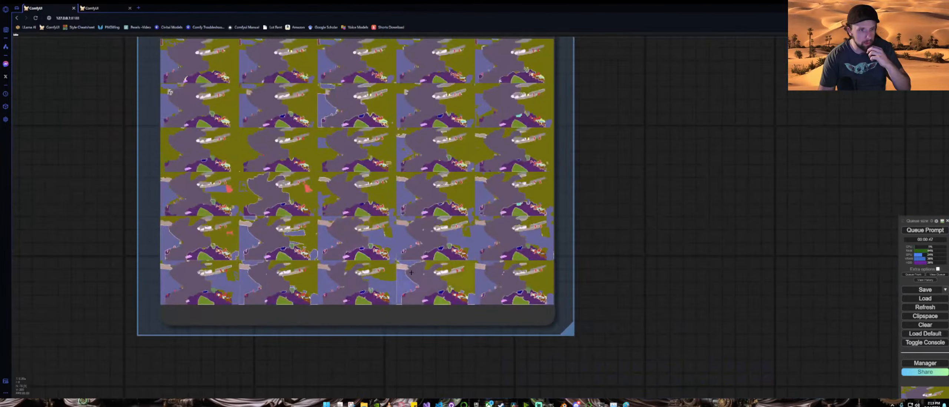
click(191, 69)
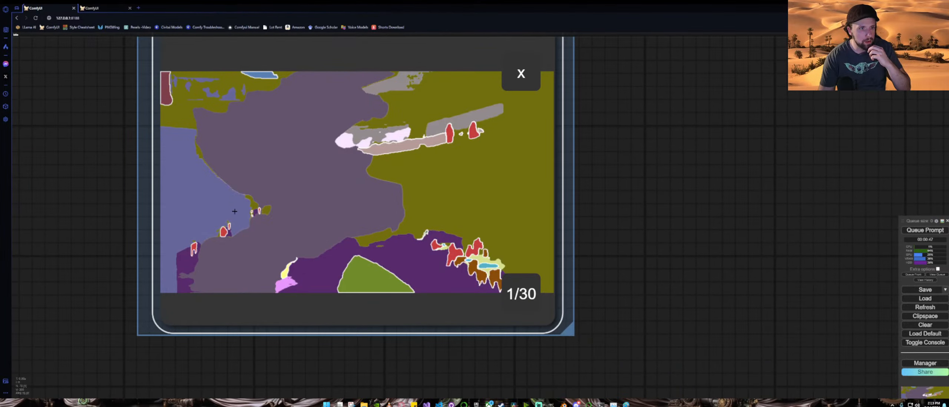
scroll(585, 212, down, 10)
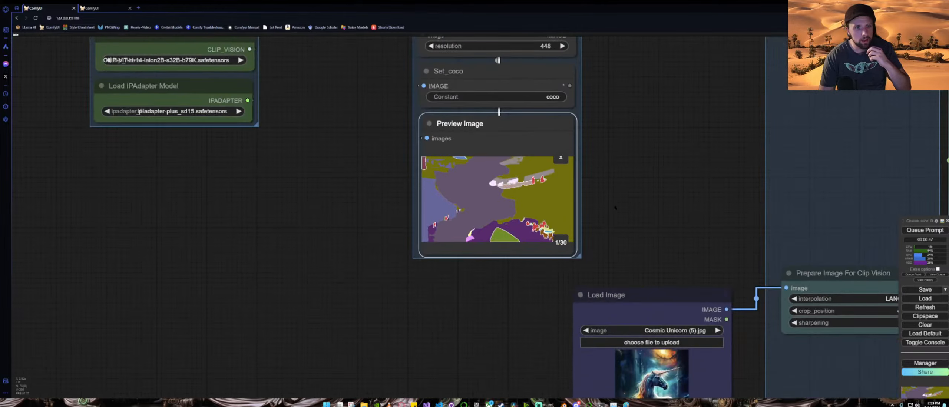
Step: Review the IPAdapter, Animate Diff, Decode and Output groups of the current workflow
scroll(235, 206, up, 5)
scroll(237, 206, down, 10)
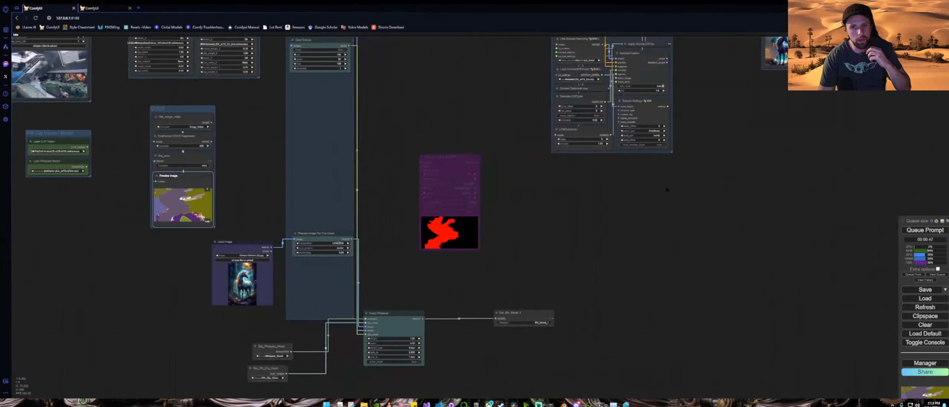
drag(668, 188, 405, 334)
scroll(504, 221, up, 1)
scroll(503, 221, up, 10)
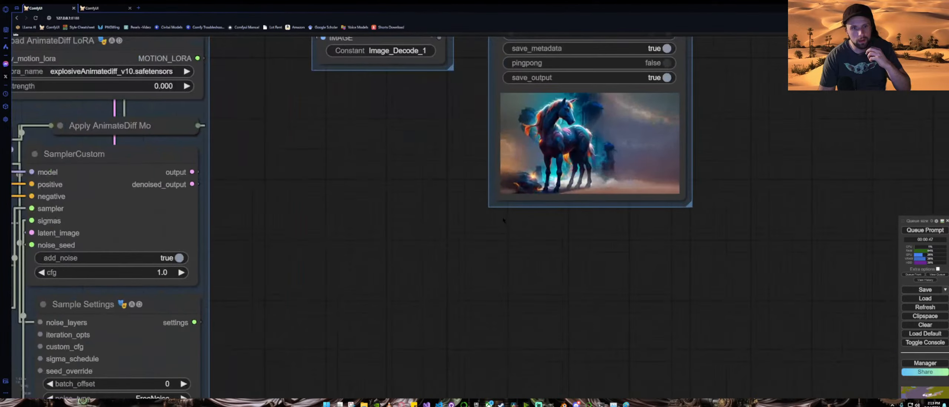
drag(504, 220, 340, 309)
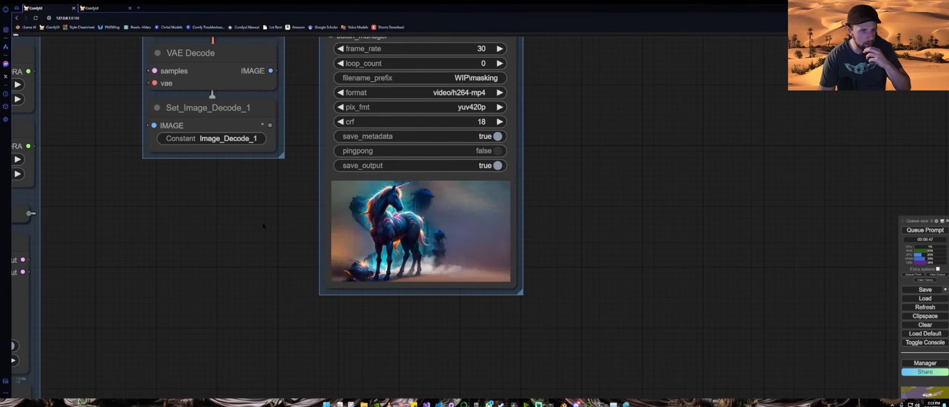
scroll(263, 226, down, 9)
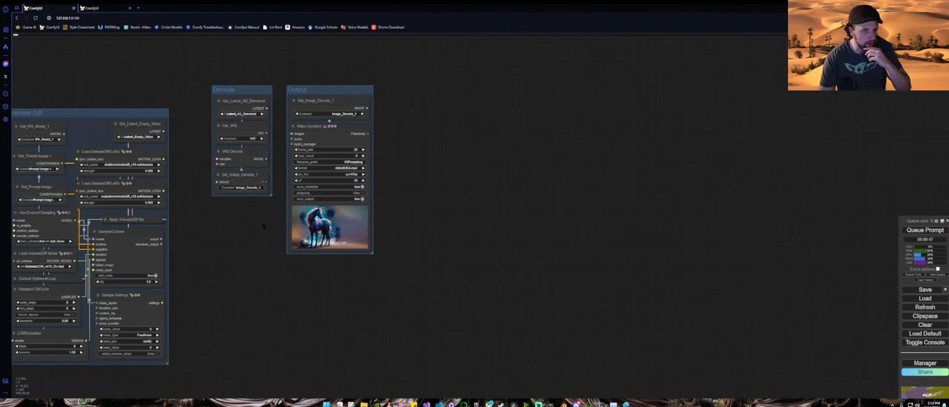
scroll(400, 233, down, 5)
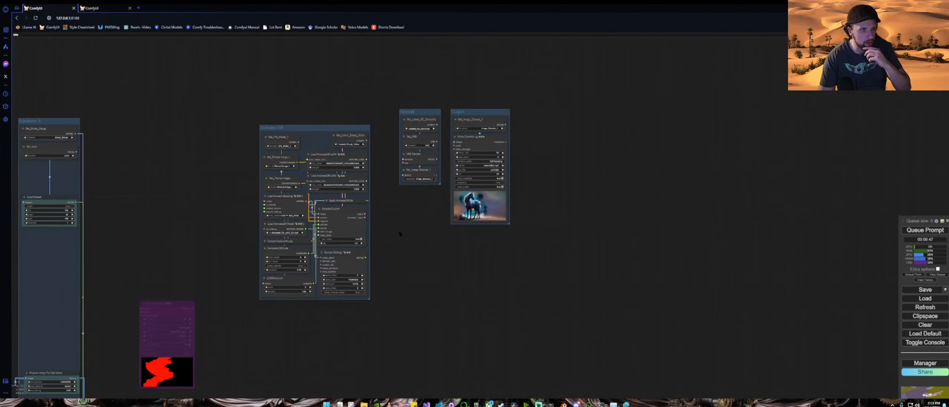
drag(199, 239, 461, 185)
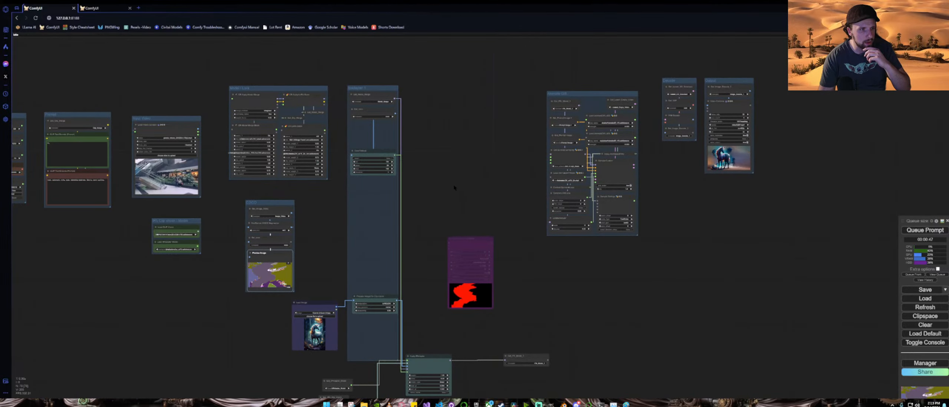
drag(220, 243, 366, 238)
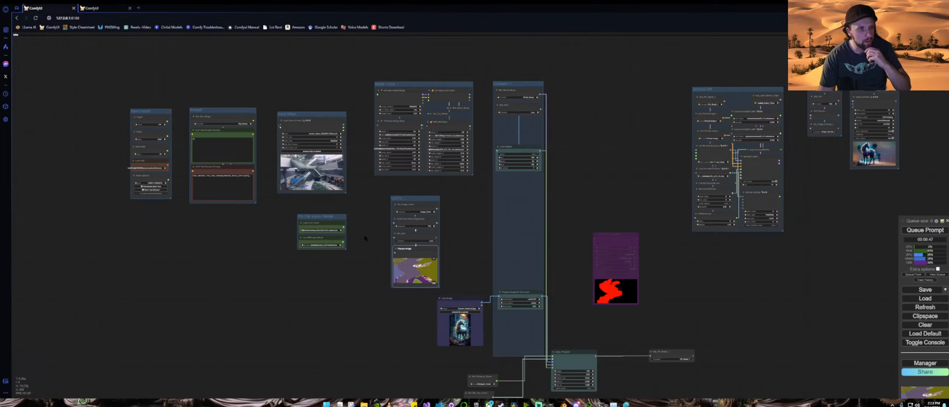
drag(365, 238, 345, 228)
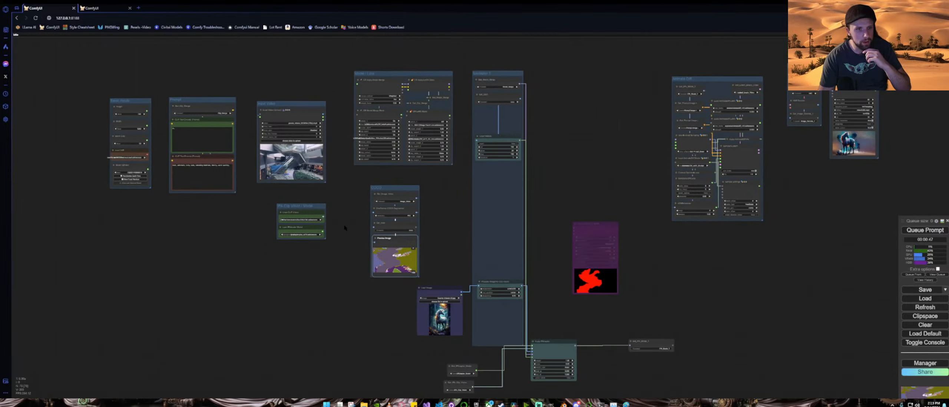
drag(345, 228, 274, 213)
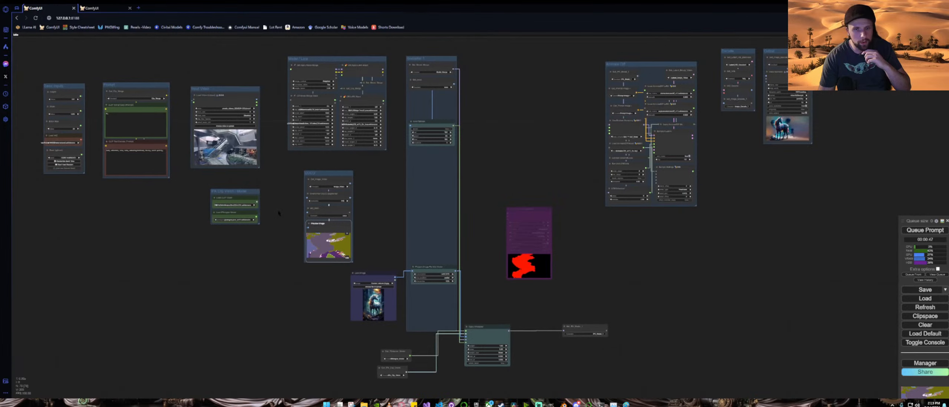
scroll(572, 128, up, 8)
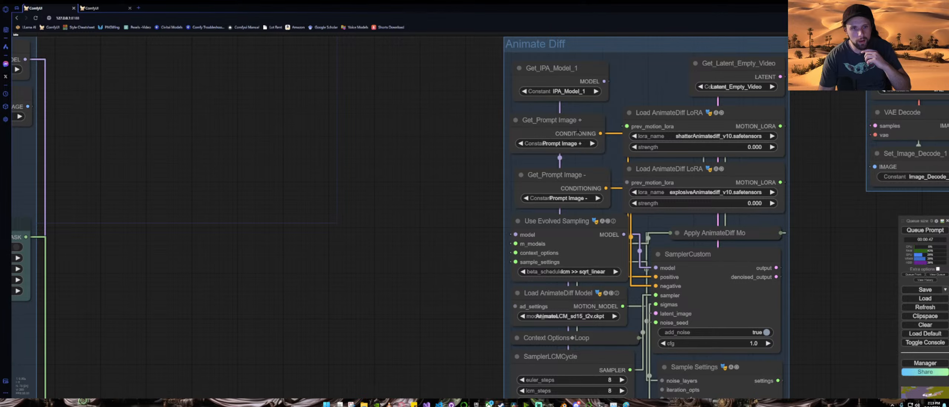
scroll(448, 162, down, 6)
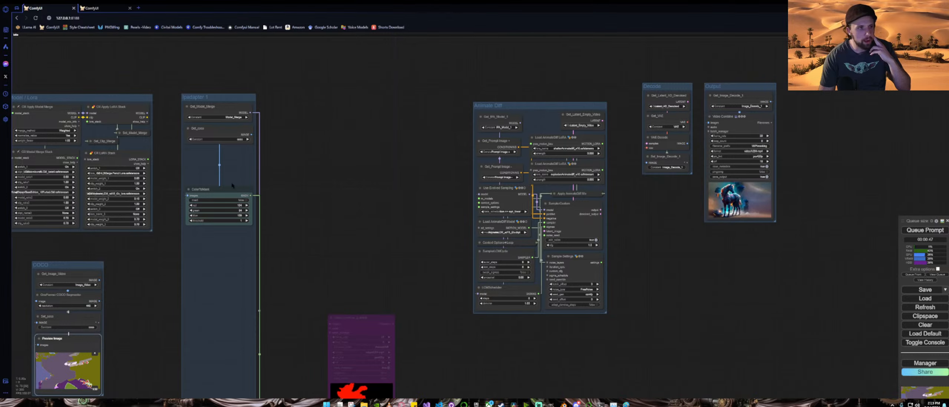
drag(659, 289, 686, 243)
scroll(686, 243, down, 3)
scroll(685, 243, down, 1)
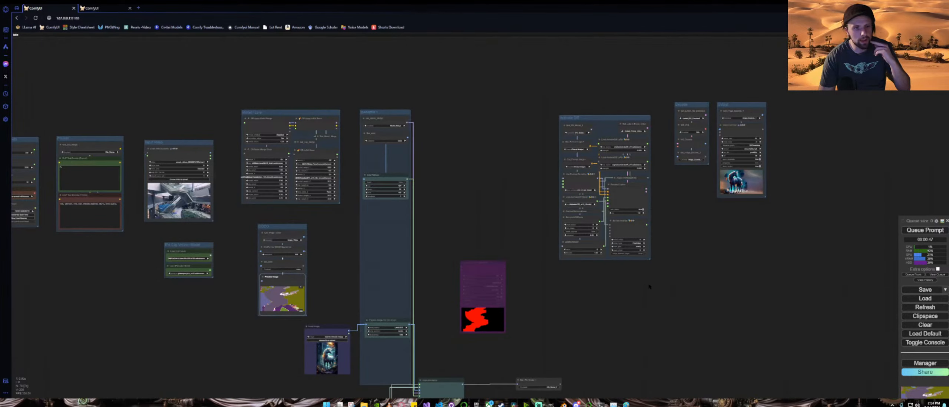
drag(595, 299, 686, 260)
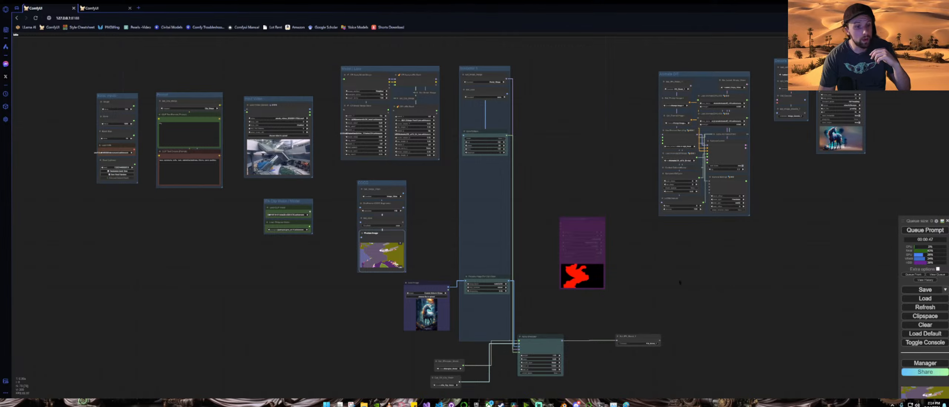
scroll(536, 291, up, 5)
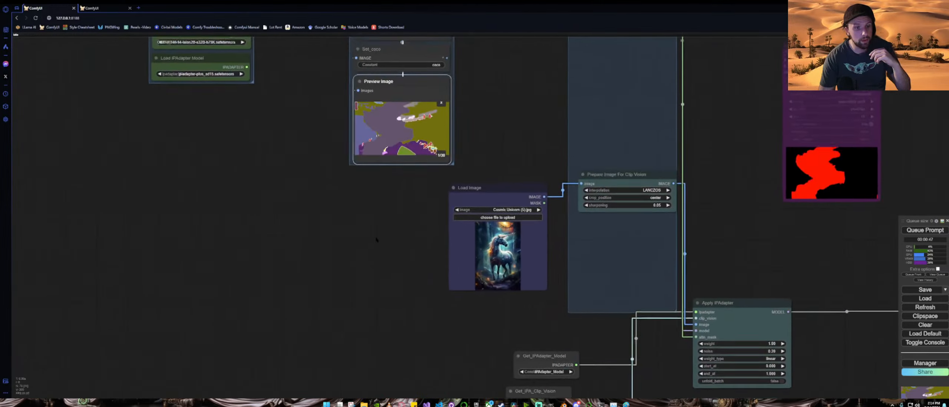
Step: Pick the Agrabah (1).jpg image from recent downloads as the reference in the Load Image node
click(514, 214)
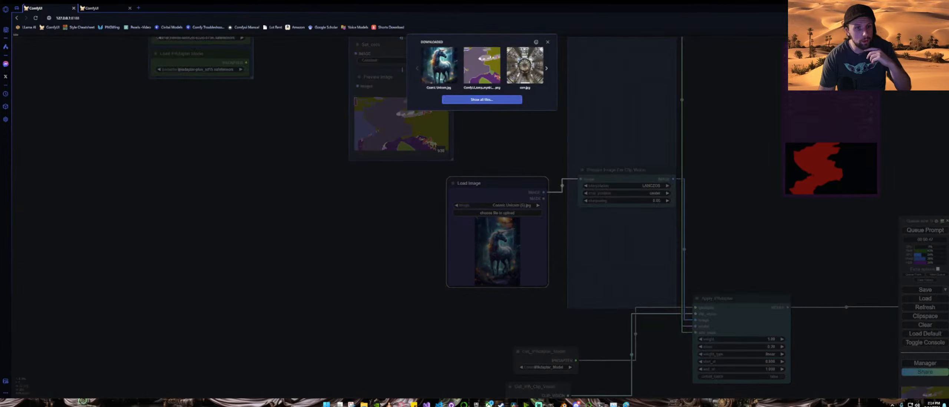
click(547, 69)
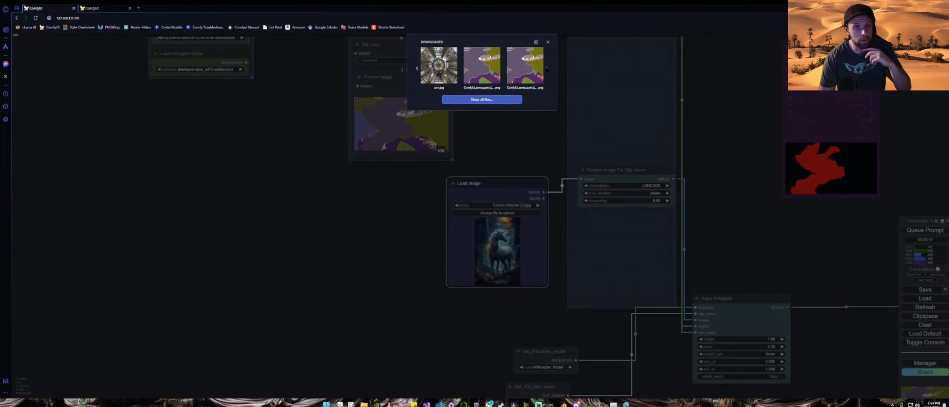
click(547, 69)
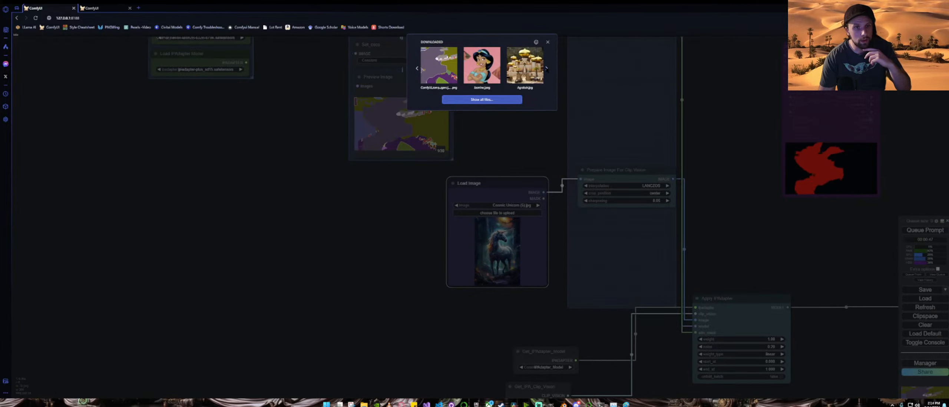
click(546, 69)
click(547, 69)
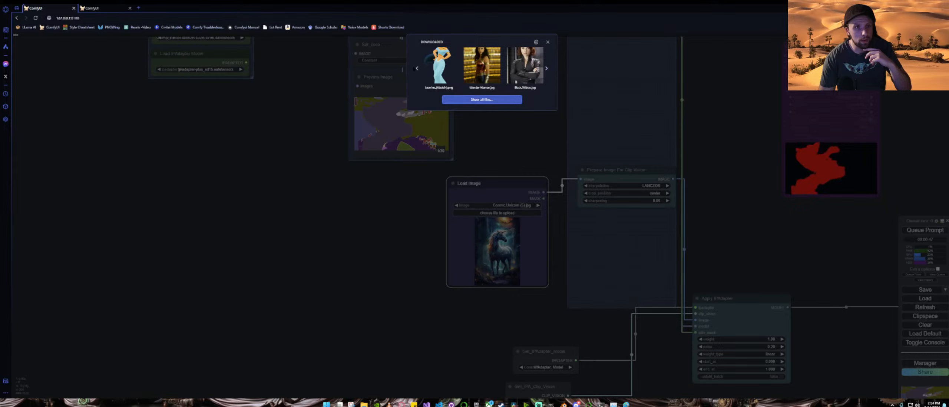
click(417, 69)
click(439, 66)
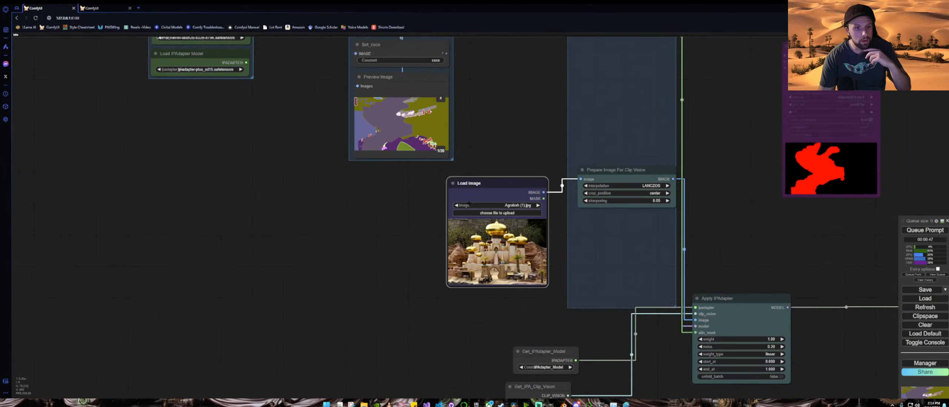
Step: Queue the workflow to generate the video with the new reference image
scroll(403, 232, down, 5)
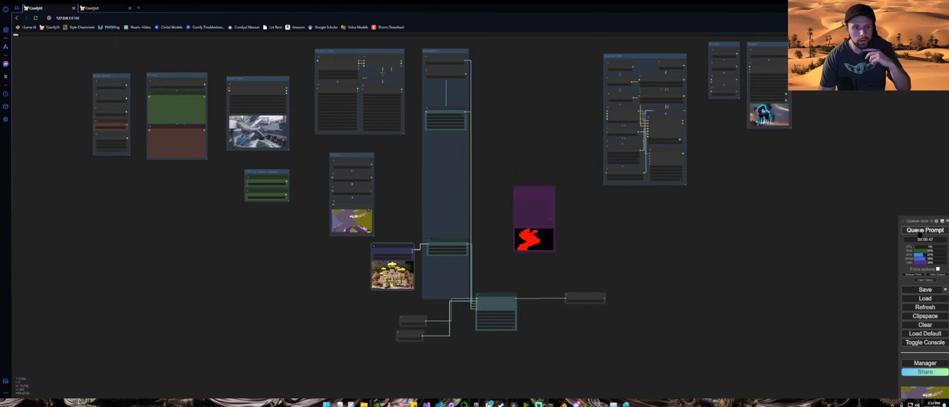
click(920, 233)
drag(782, 209, 711, 251)
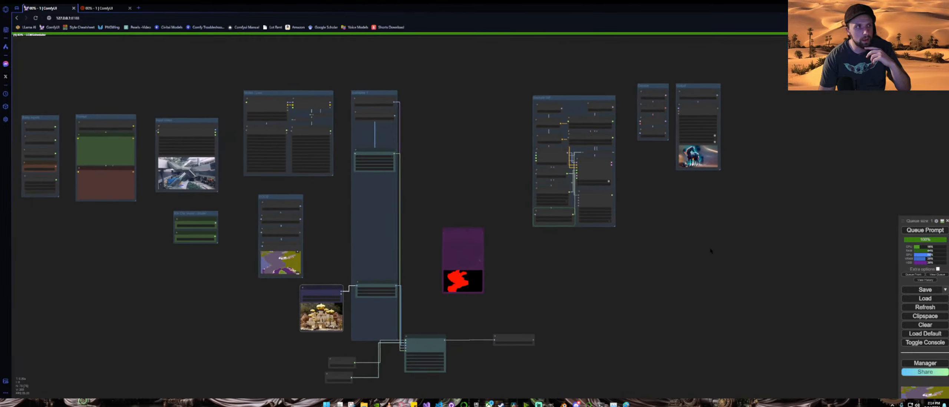
Step: Inspect the Animate Diff sampler settings and the generated output video preview
scroll(666, 205, up, 4)
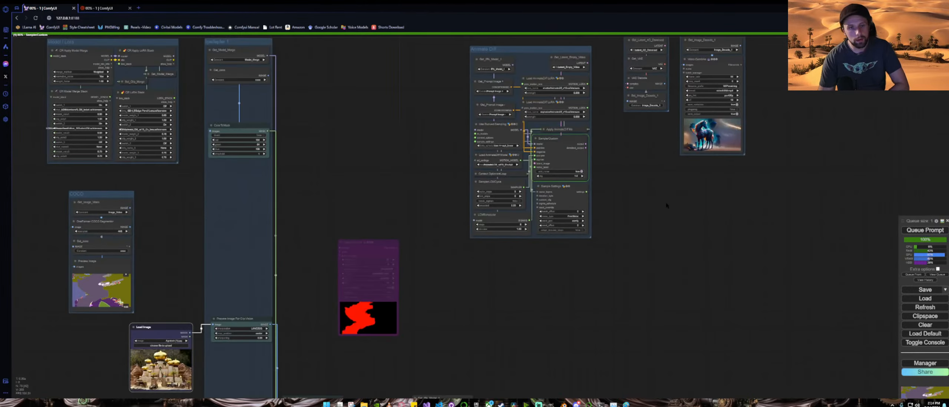
scroll(667, 205, up, 3)
drag(666, 205, 583, 243)
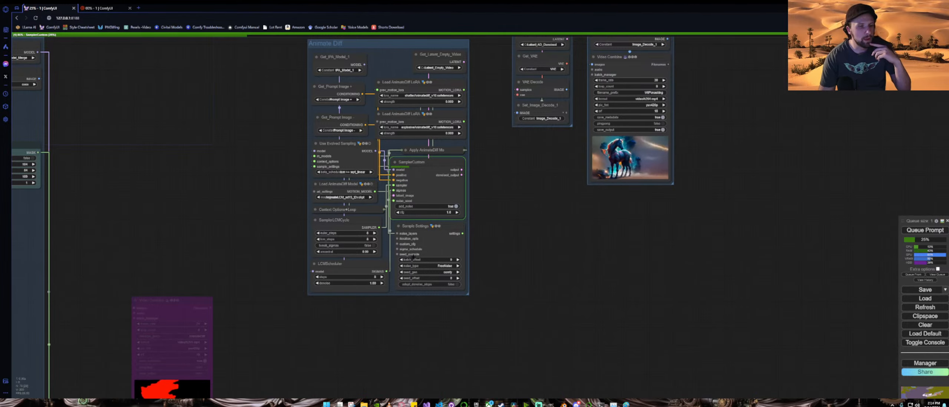
scroll(338, 236, up, 6)
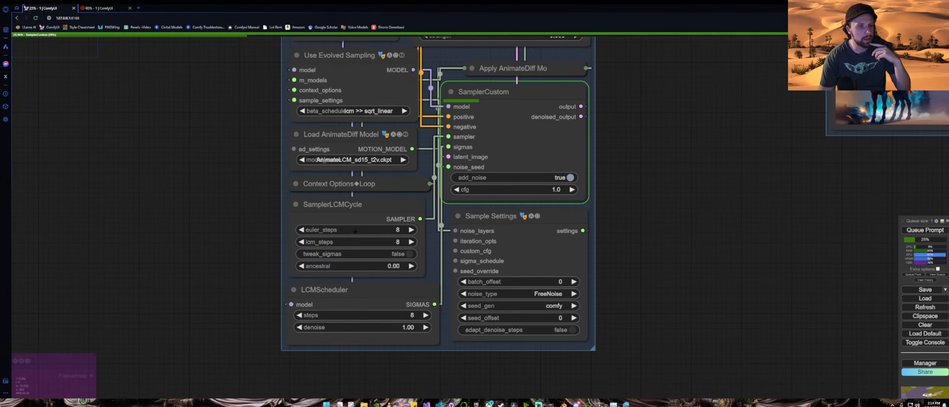
scroll(644, 158, down, 4)
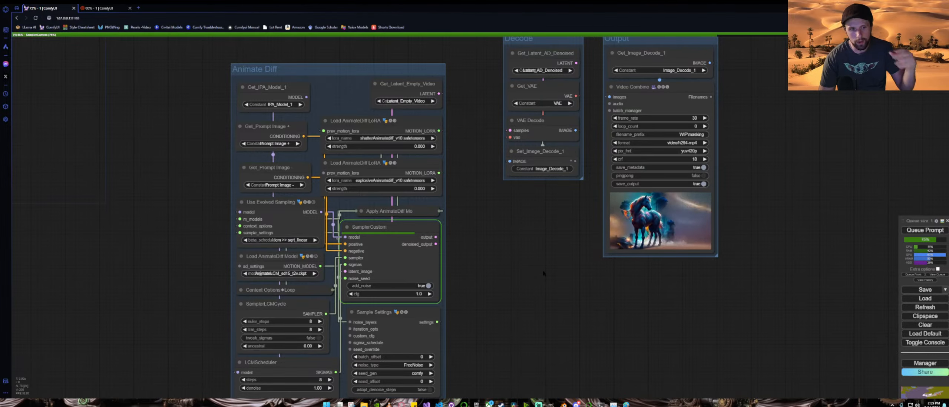
drag(553, 256, 415, 278)
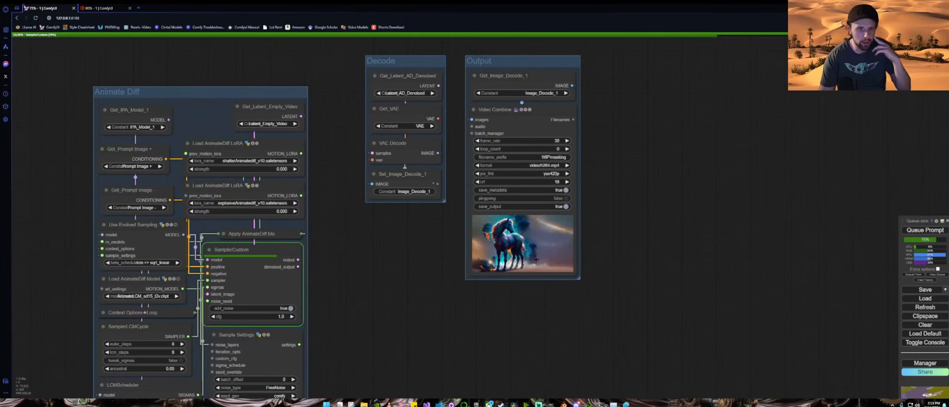
drag(334, 256, 679, 204)
scroll(310, 207, down, 4)
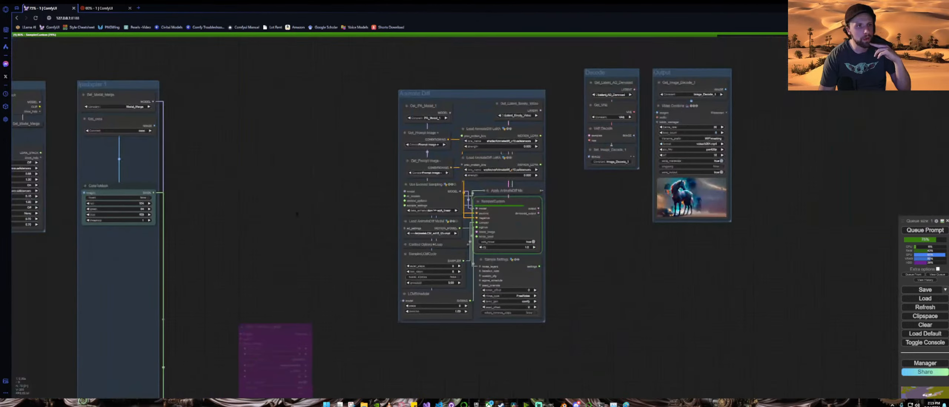
drag(264, 215, 849, 206)
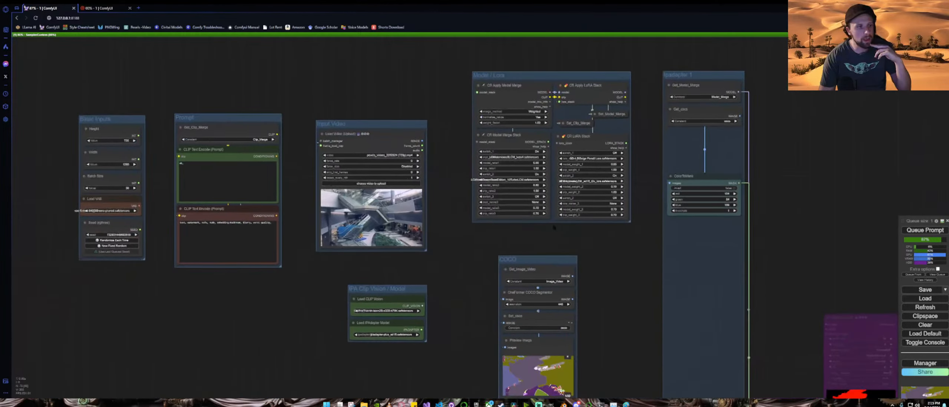
scroll(151, 192, up, 5)
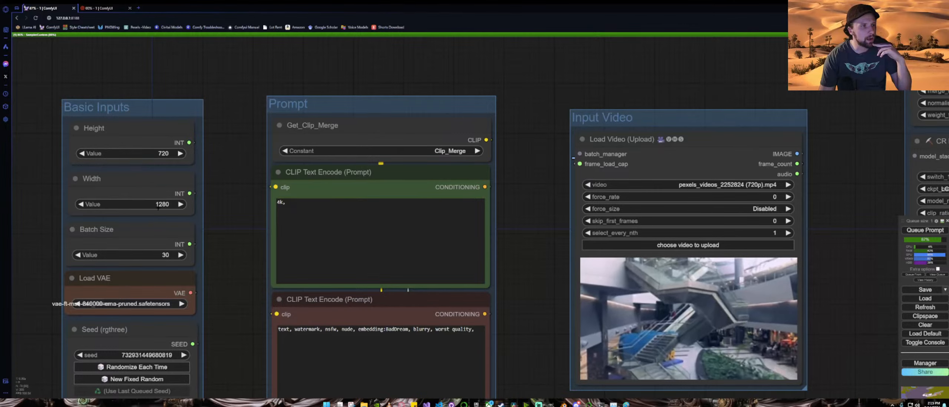
scroll(245, 238, down, 9)
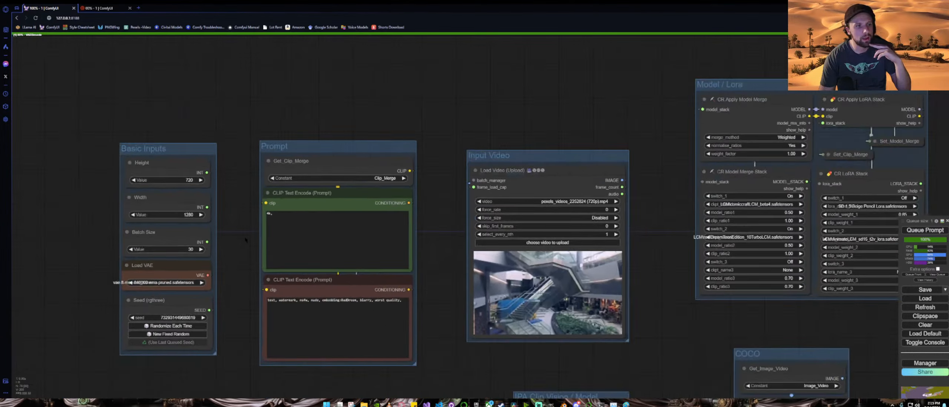
drag(840, 199, 531, 187)
drag(858, 257, 571, 248)
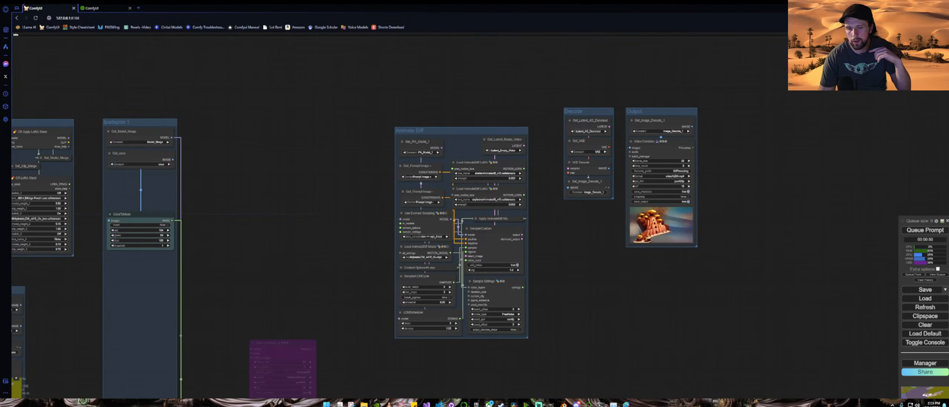
scroll(729, 222, up, 15)
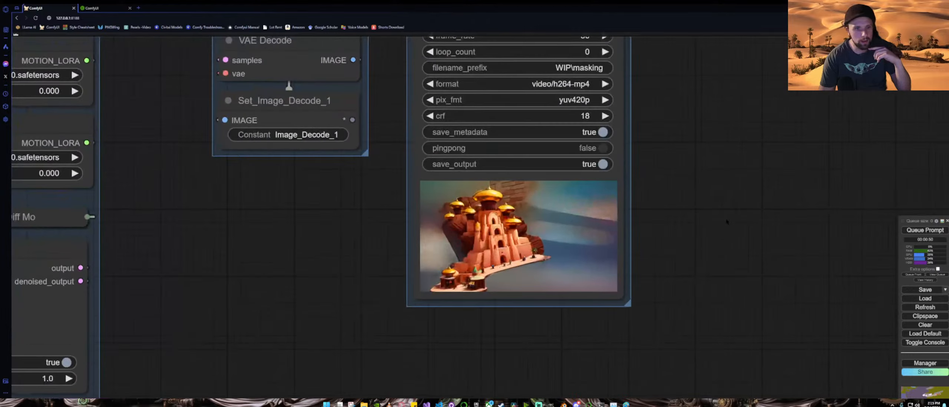
drag(740, 231, 775, 211)
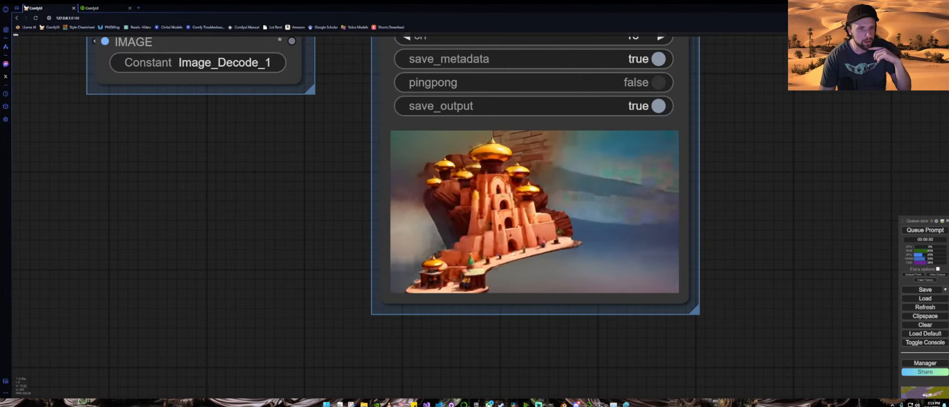
Step: Move the ColorToMask node, the mask preview and the Get_coco node out of the IPAdapter group into open space
scroll(478, 155, down, 10)
scroll(517, 225, down, 4)
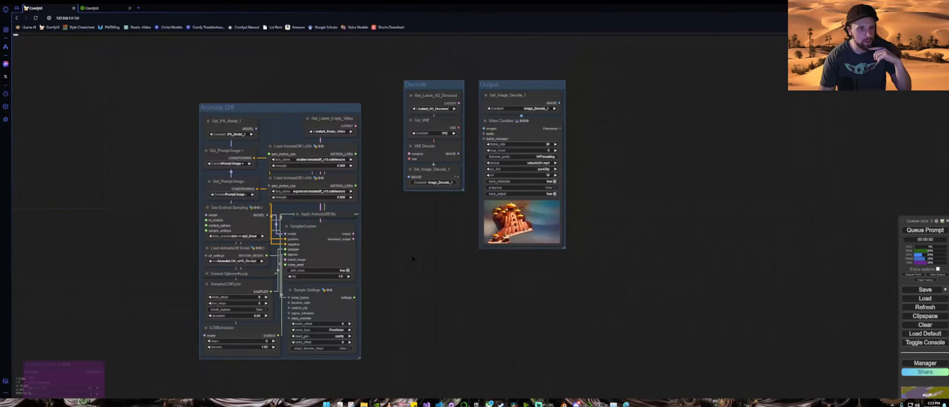
drag(413, 258, 720, 175)
scroll(718, 174, down, 4)
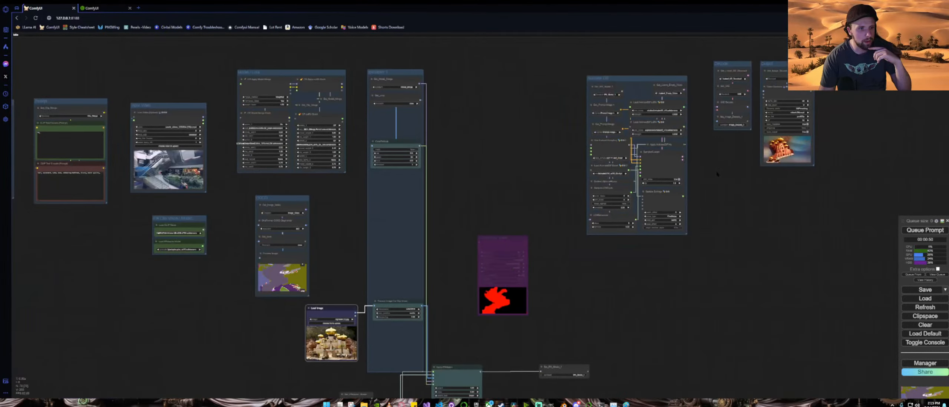
drag(504, 202, 550, 180)
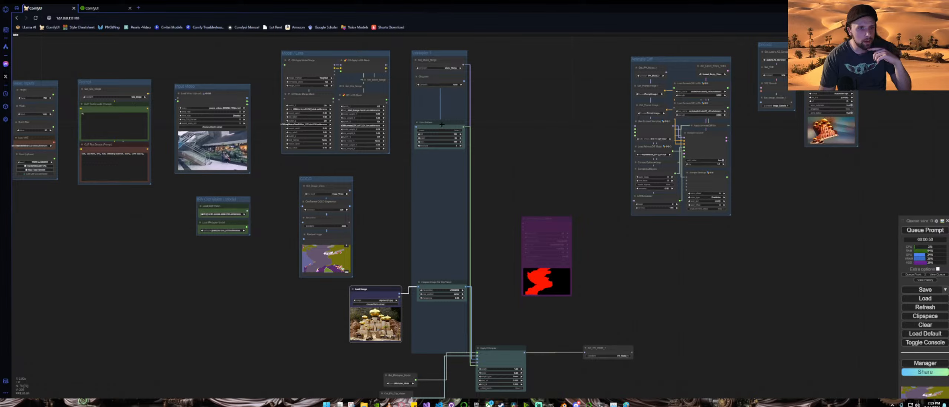
drag(441, 125, 524, 146)
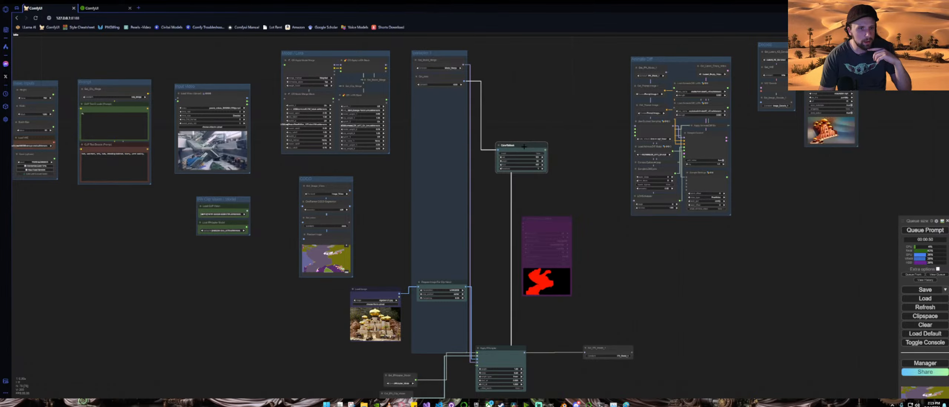
drag(769, 284, 774, 268)
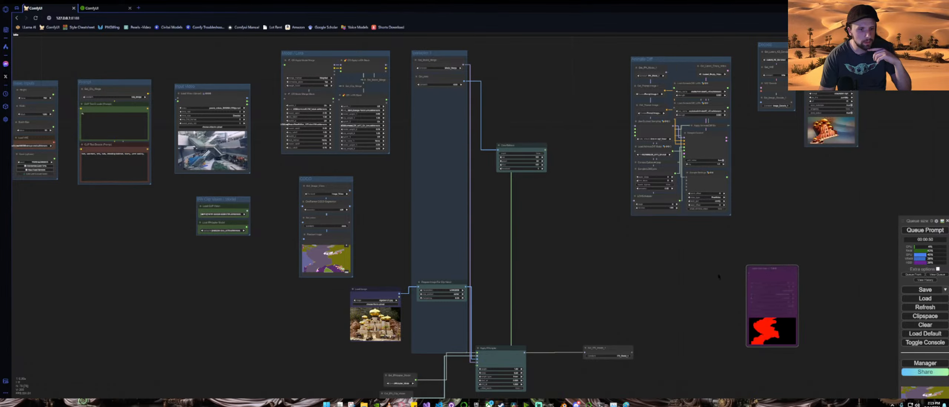
drag(518, 349, 693, 284)
click(442, 77)
drag(441, 77, 411, 182)
Step: Shift the Load Video node aside to inspect the Set and Get nodes hidden beneath it, then put it back
scroll(318, 205, up, 10)
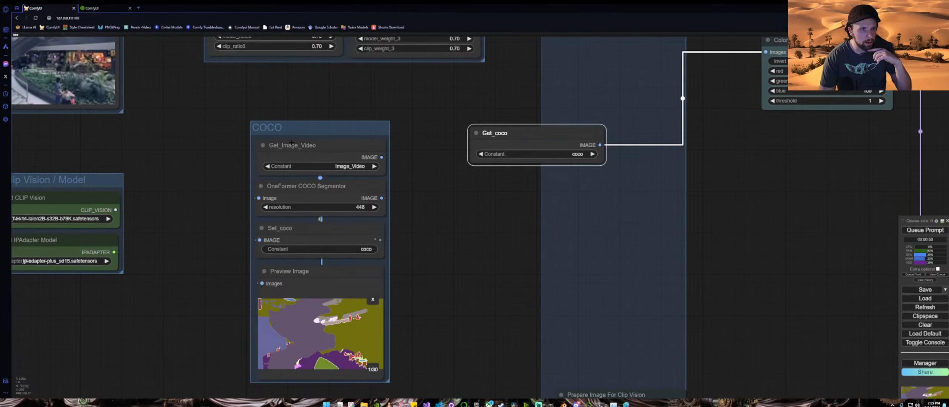
scroll(155, 185, down, 4)
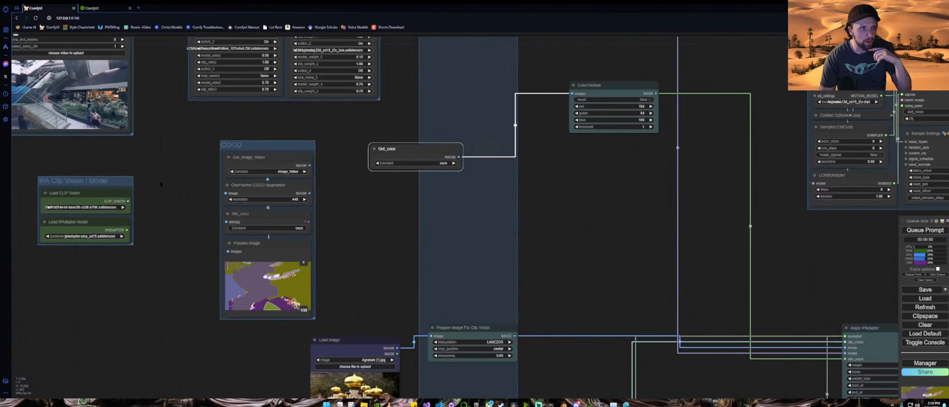
drag(154, 184, 495, 307)
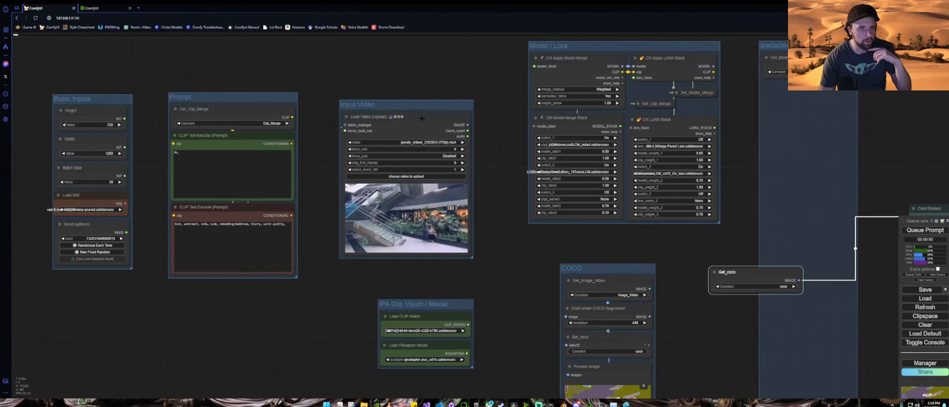
drag(431, 115, 419, 223)
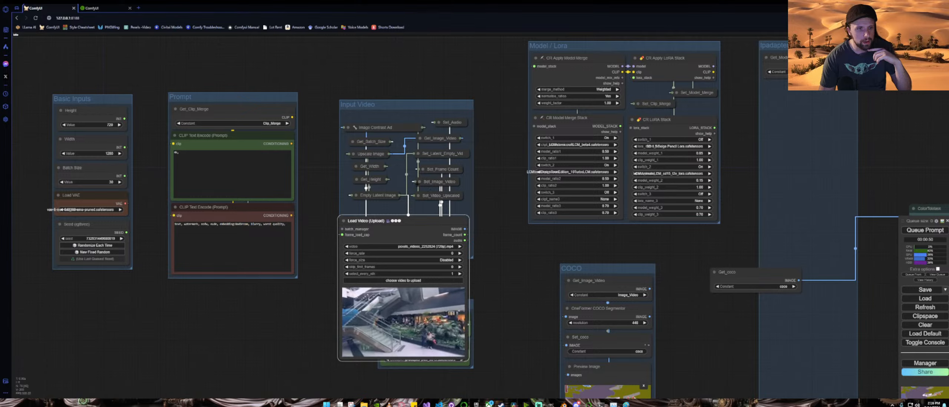
click(419, 182)
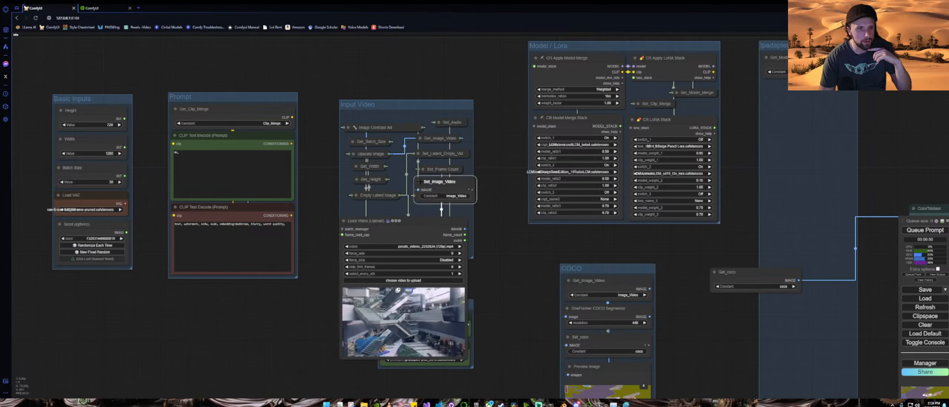
click(419, 182)
mouse_move(430, 181)
mouse_down()
mouse_move(505, 213)
mouse_move(506, 229)
mouse_move(508, 204)
mouse_move(433, 183)
mouse_up()
drag(414, 224, 417, 119)
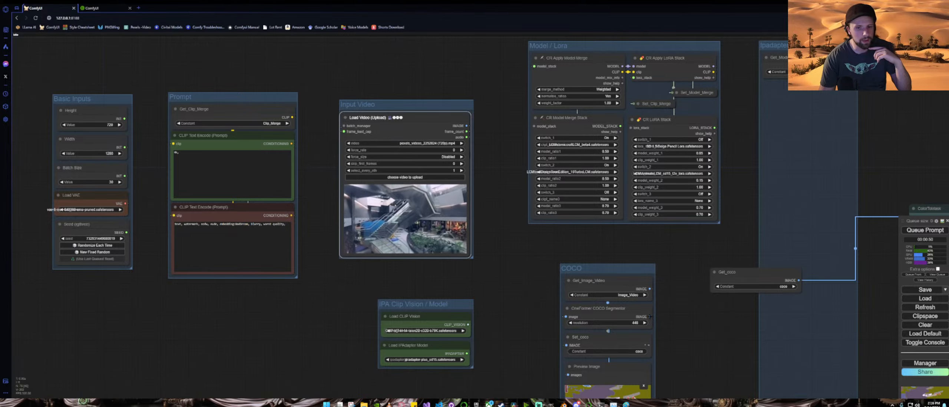
Step: Move the Set_IPA_Model_1 node up beside the Apply IPAdapter node
drag(723, 338, 464, 237)
scroll(464, 237, down, 4)
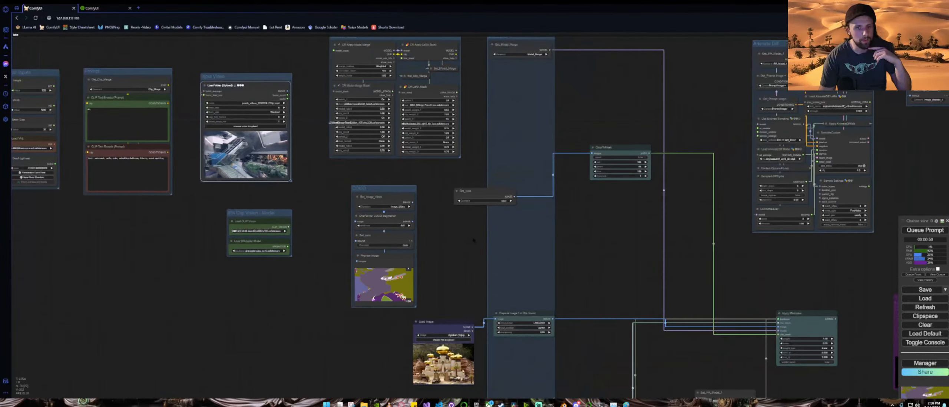
drag(695, 283, 567, 256)
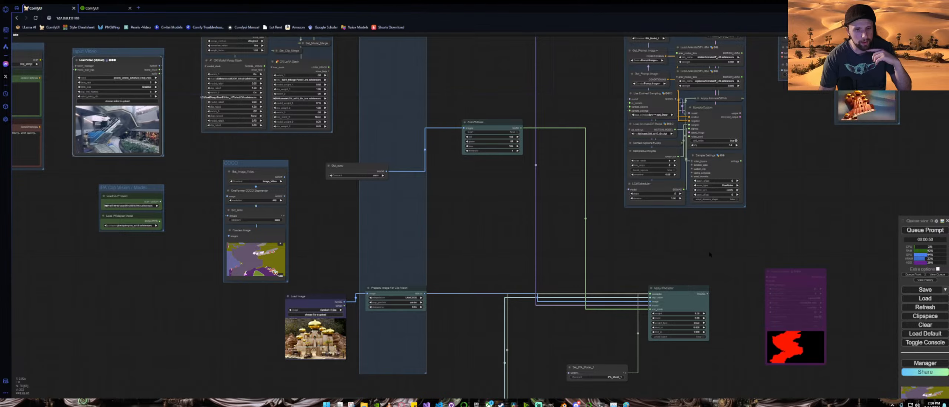
scroll(710, 255, down, 4)
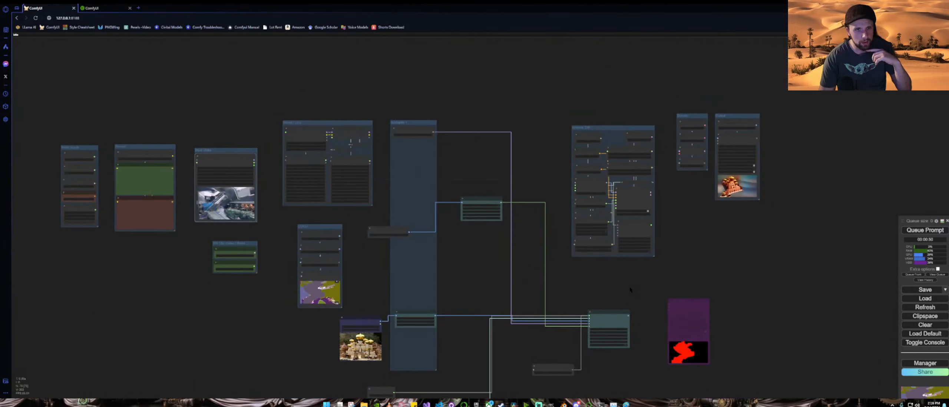
scroll(630, 290, up, 2)
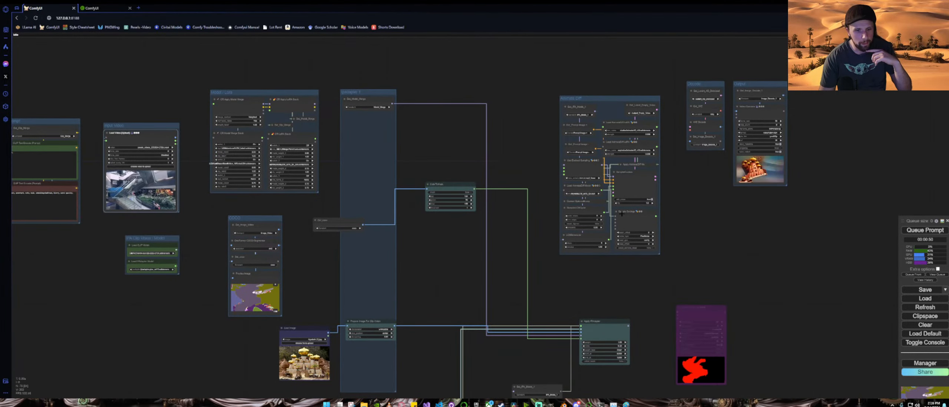
drag(557, 374, 560, 205)
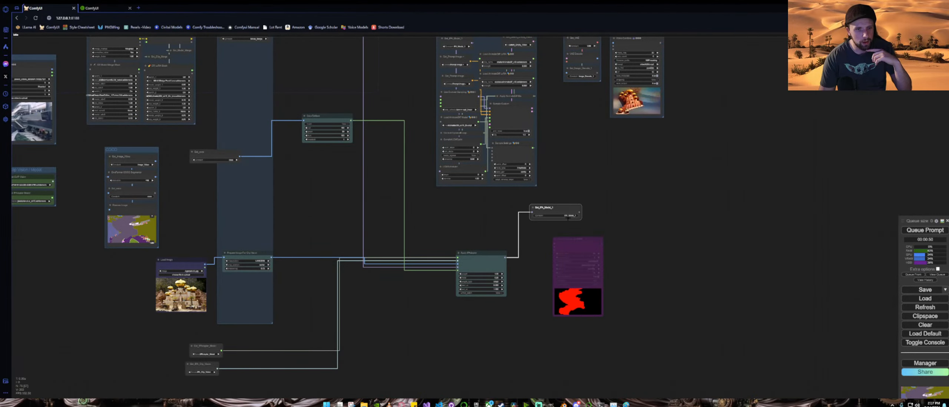
Step: Move the Load Video node out of its group into open space below
drag(571, 147, 598, 267)
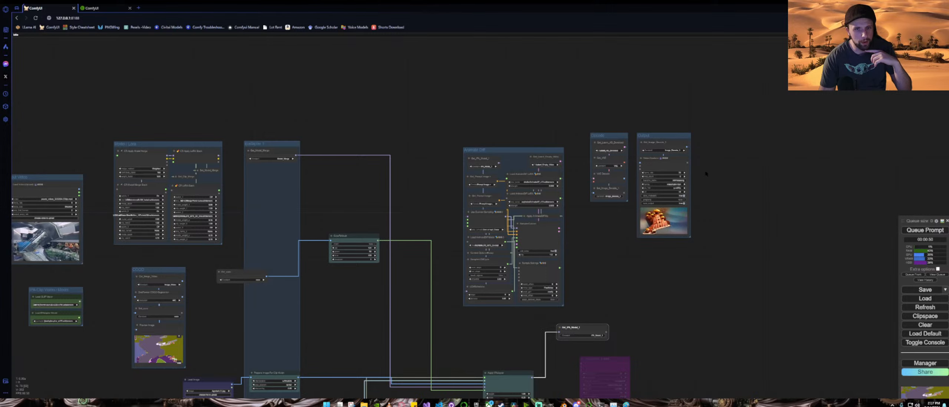
scroll(707, 174, up, 9)
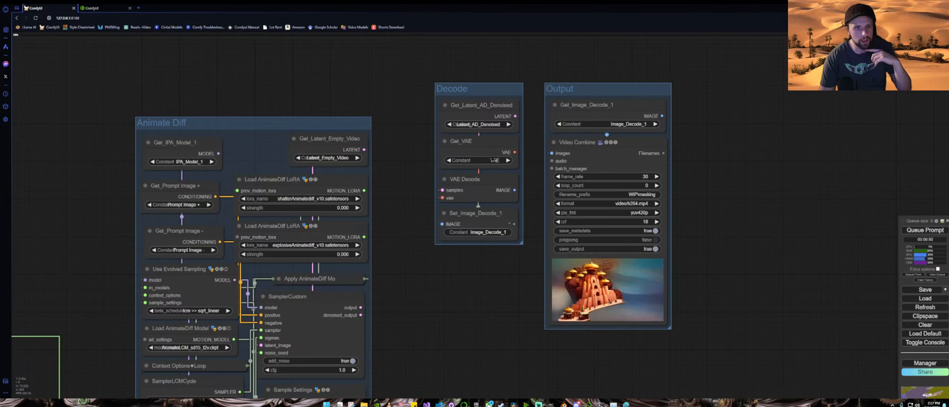
scroll(755, 264, down, 9)
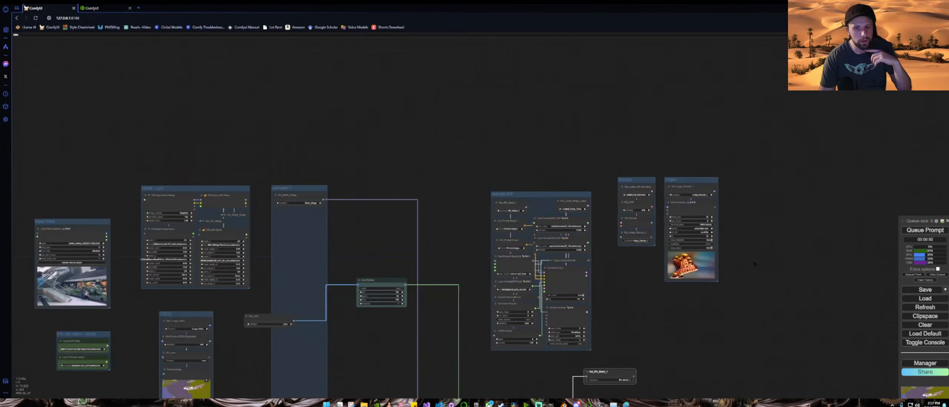
drag(741, 301, 836, 137)
scroll(770, 195, down, 3)
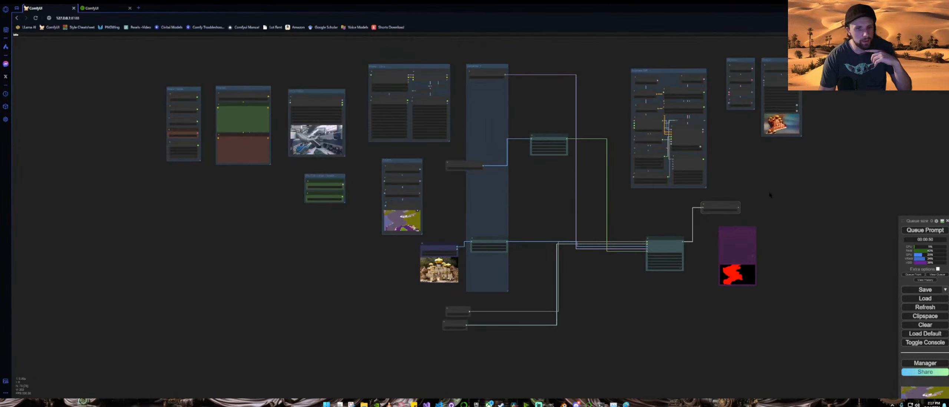
drag(531, 211, 562, 218)
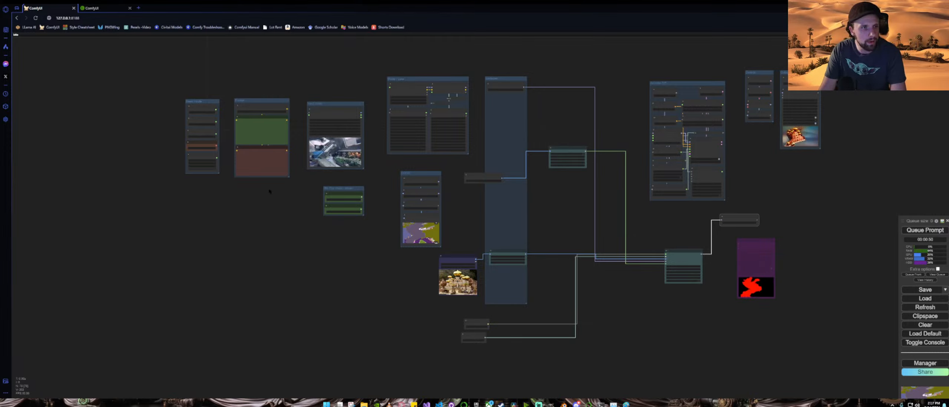
drag(342, 111, 264, 268)
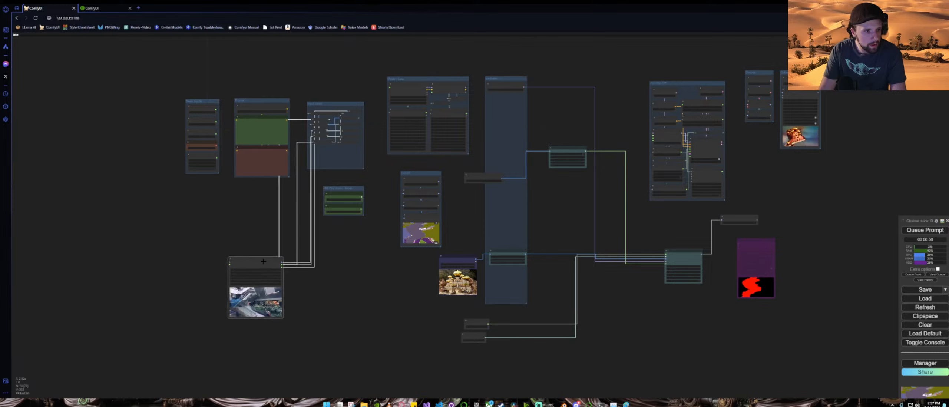
Step: Delete the Set and Get nodes inside the small group beside the prompt nodes, dismissing the warning
scroll(299, 273, up, 7)
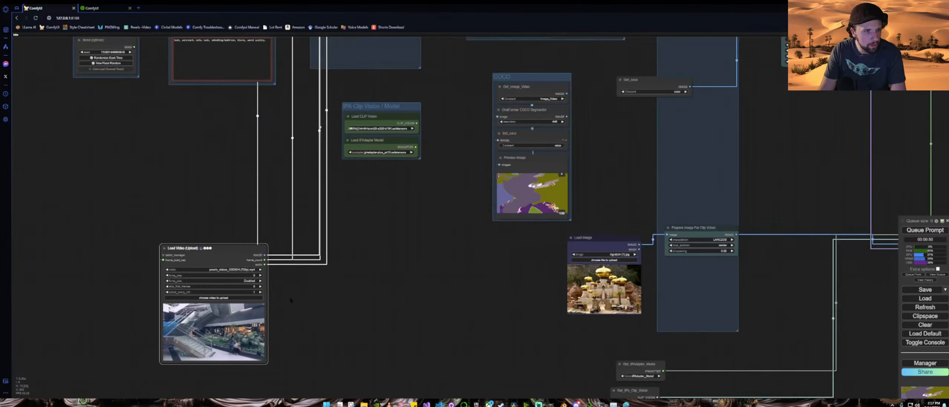
drag(291, 299, 360, 286)
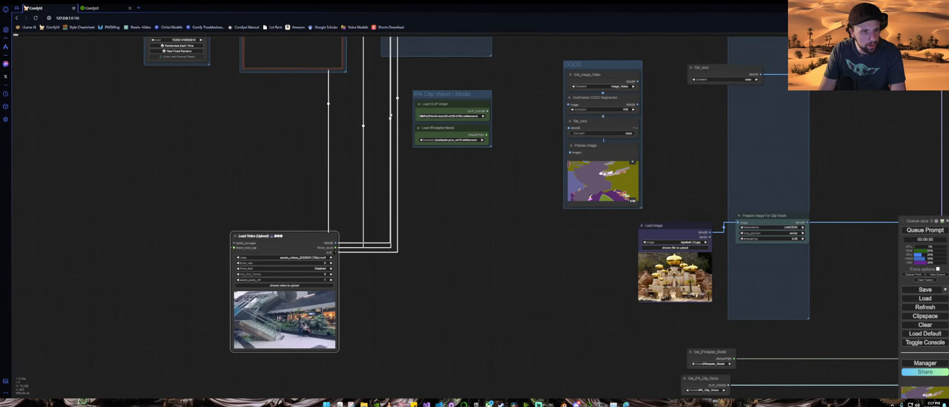
scroll(336, 252, down, 3)
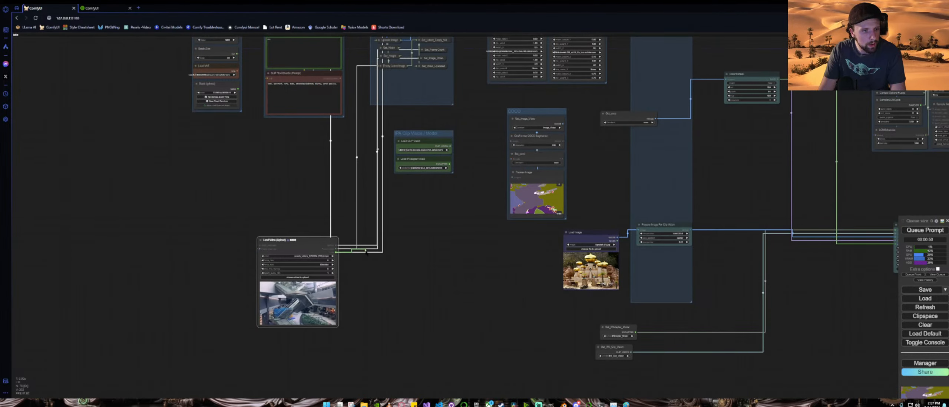
drag(336, 253, 347, 245)
scroll(302, 242, down, 5)
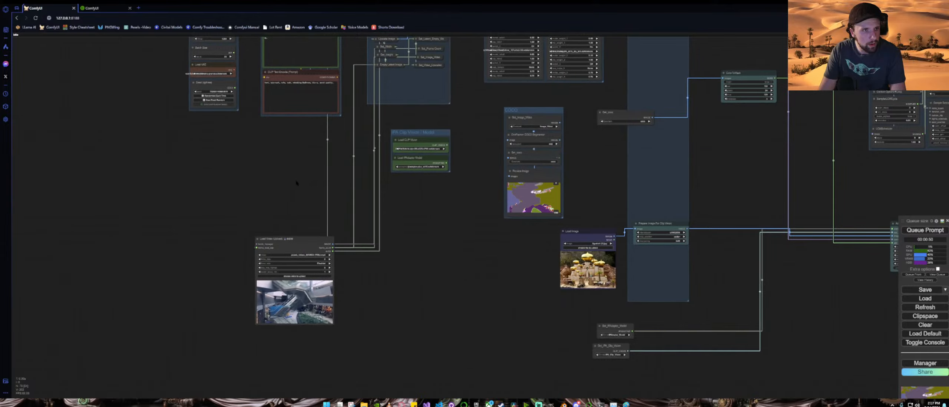
drag(346, 127, 395, 183)
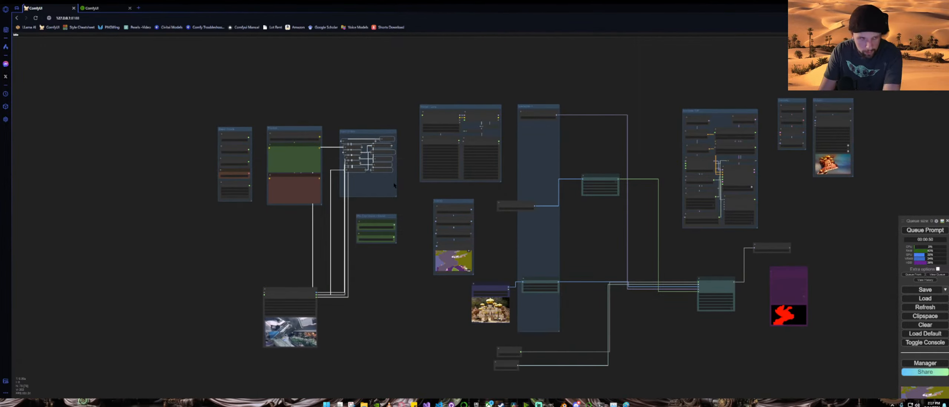
key(Delete)
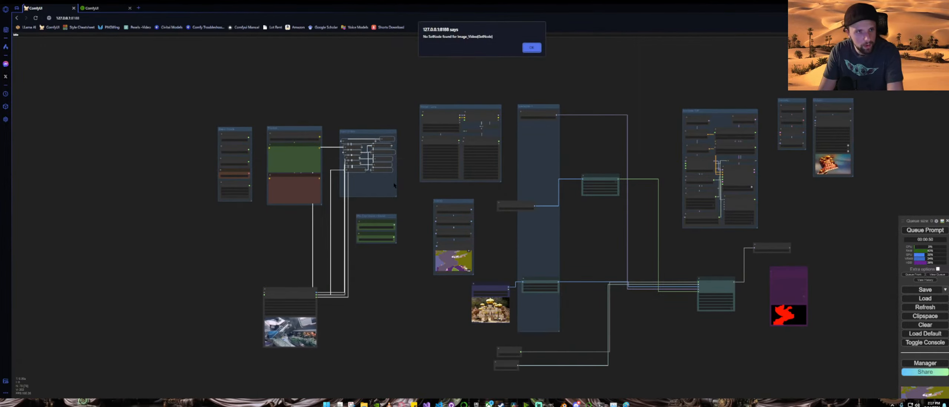
click(531, 48)
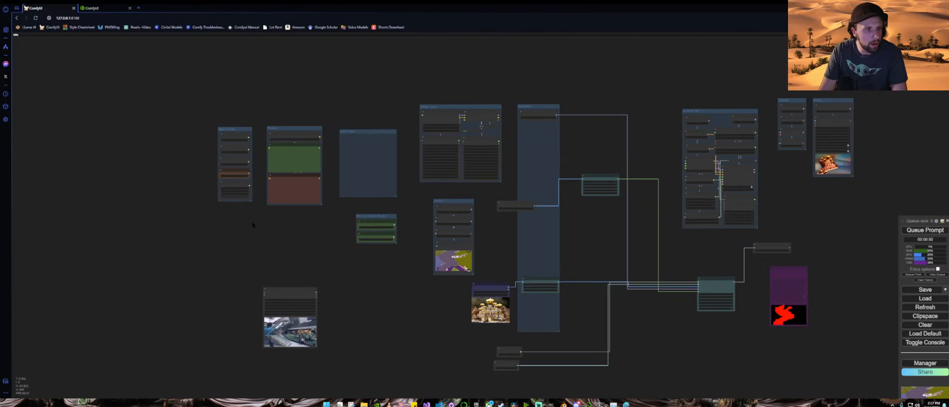
Step: Move the Height node out of the settings group and delete it
scroll(244, 239, up, 3)
drag(237, 240, 307, 221)
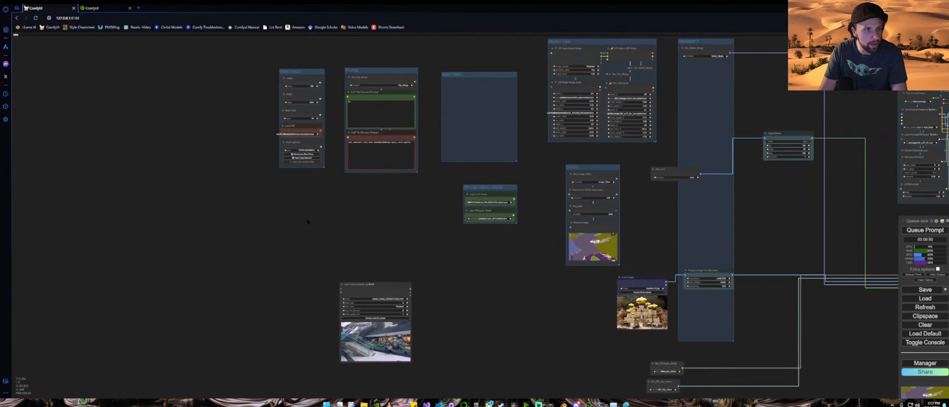
drag(293, 78, 353, 254)
click(531, 48)
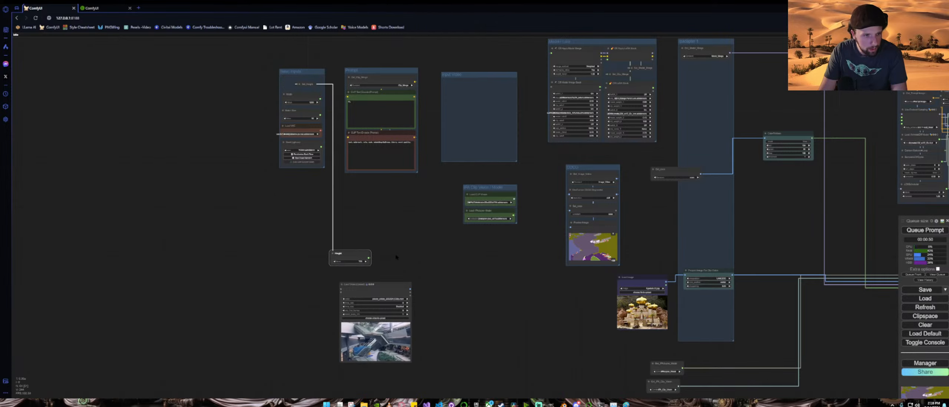
scroll(398, 273, up, 3)
drag(446, 277, 448, 233)
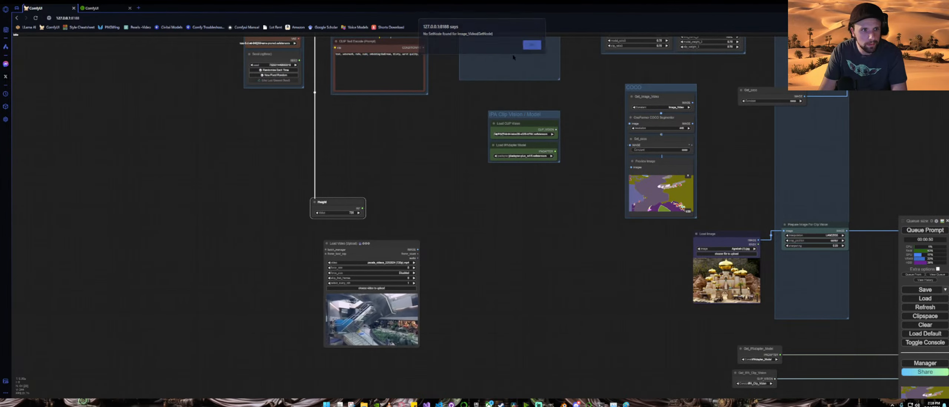
click(525, 49)
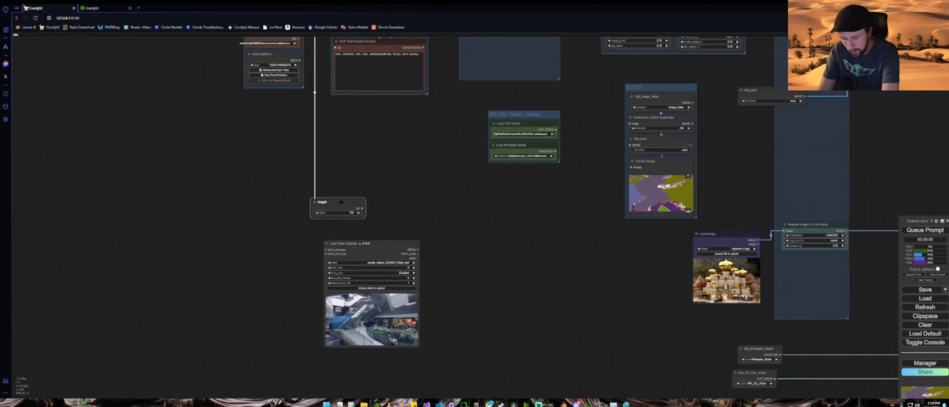
key(Delete)
Step: Delete the remaining upper nodes inside the leftmost settings group, dismissing the warning
scroll(245, 138, down, 4)
drag(249, 135, 292, 235)
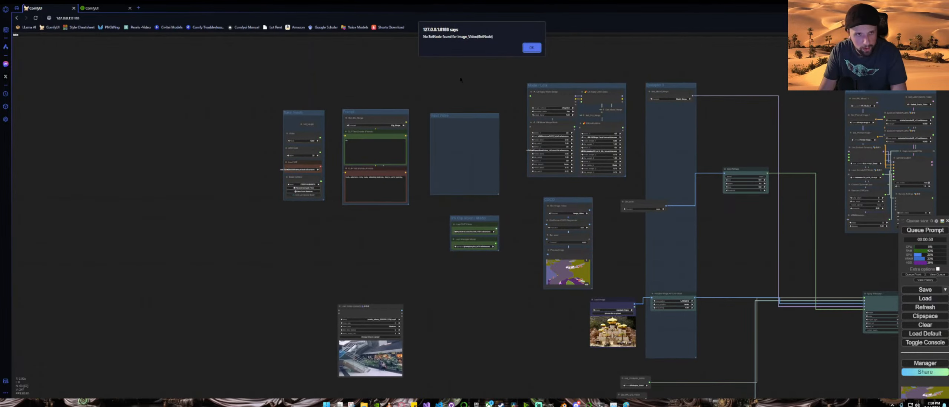
click(532, 48)
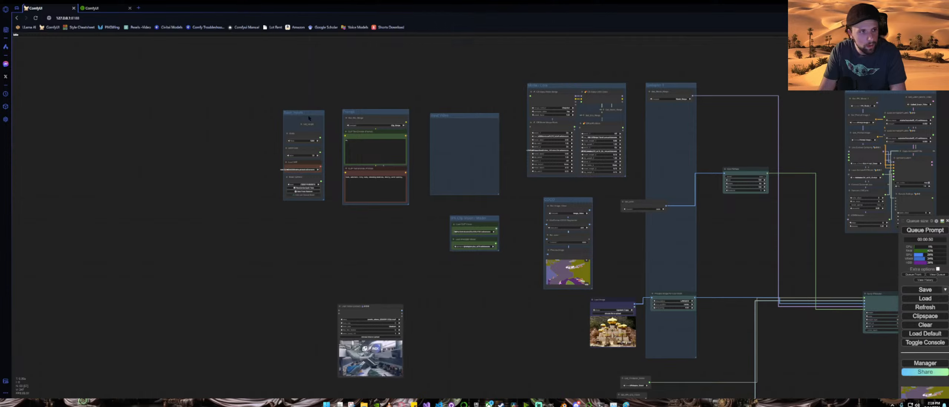
drag(292, 128, 321, 155)
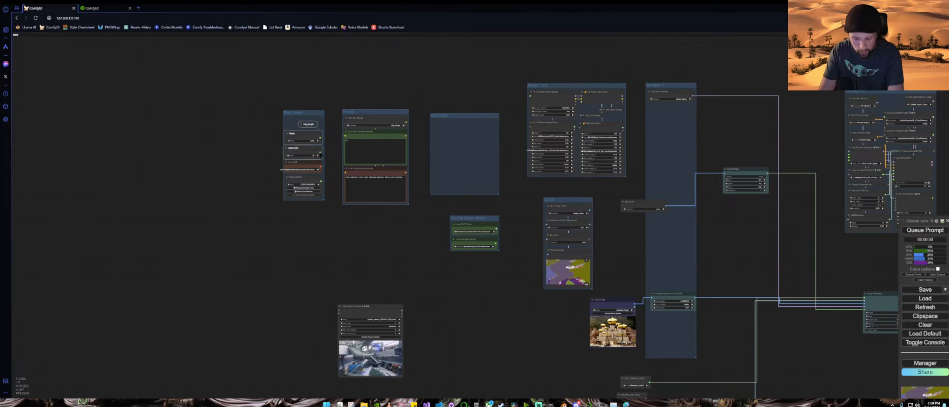
key(Delete)
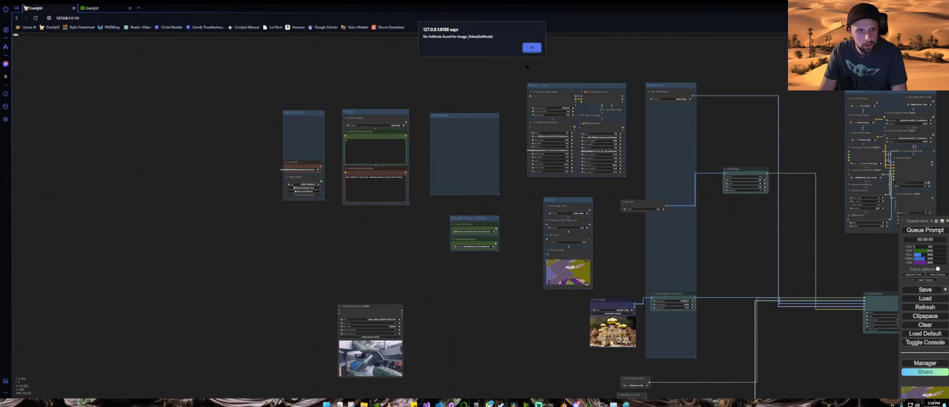
click(531, 48)
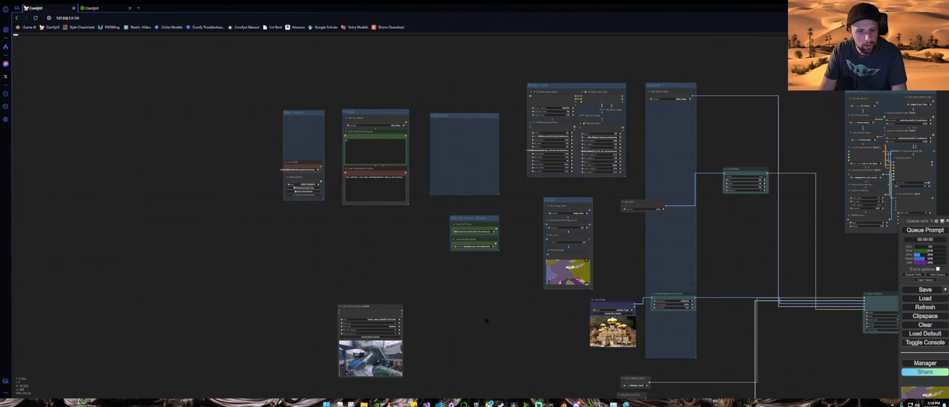
Step: Move the Load Image node left and connect the Load Video image output to the OneFormer COCO Segmentor
drag(487, 320, 397, 248)
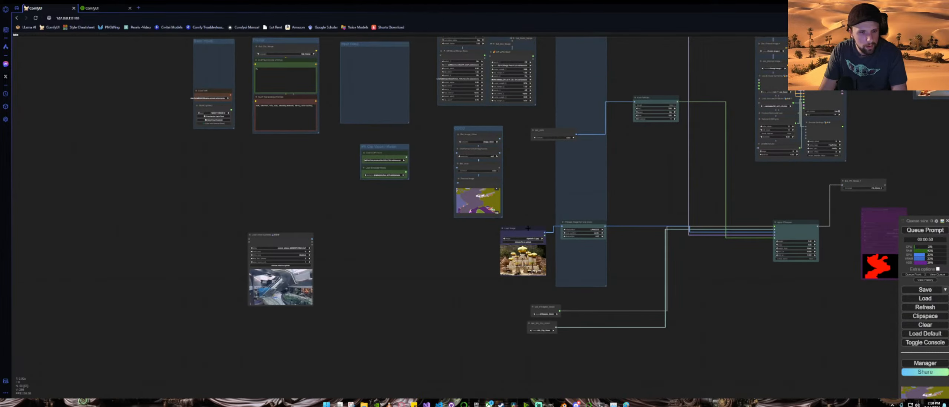
drag(528, 228, 481, 242)
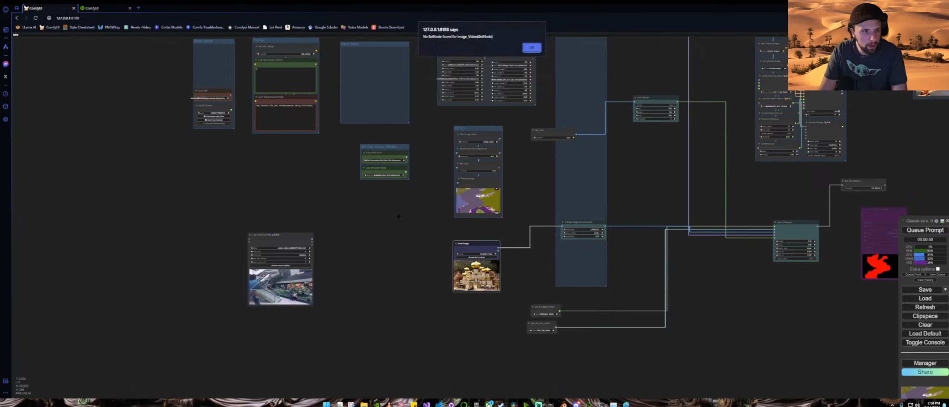
key(Return)
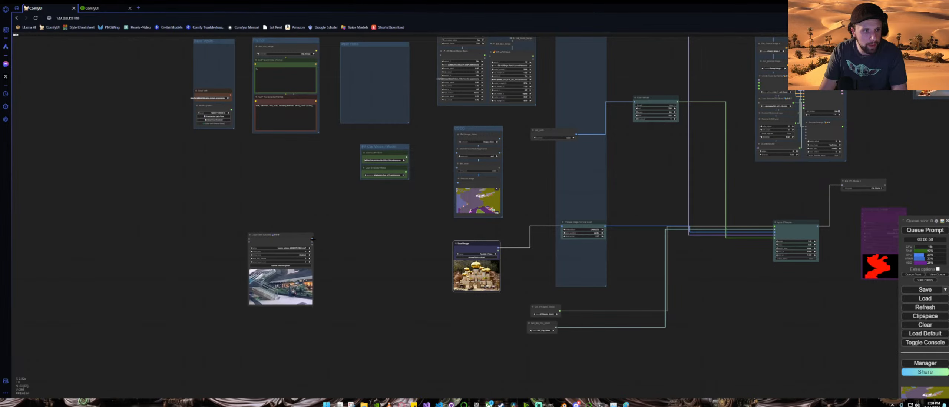
drag(313, 239, 322, 294)
scroll(457, 152, up, 6)
click(531, 47)
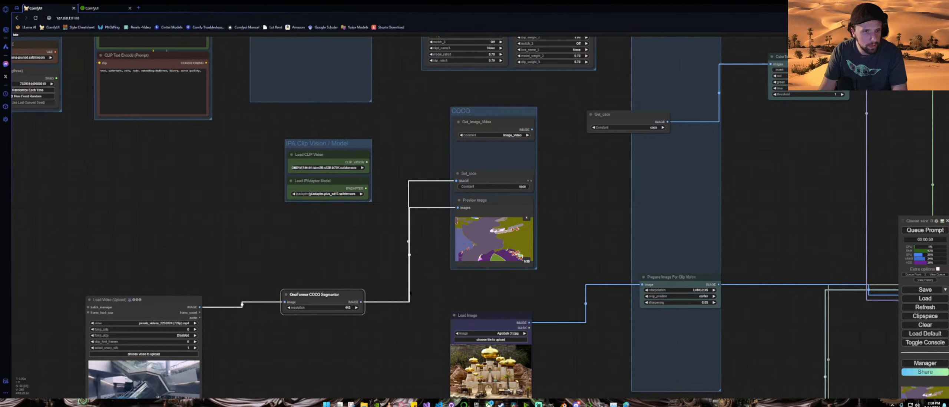
Step: Clear the entire workflow from the canvas
drag(426, 288, 469, 249)
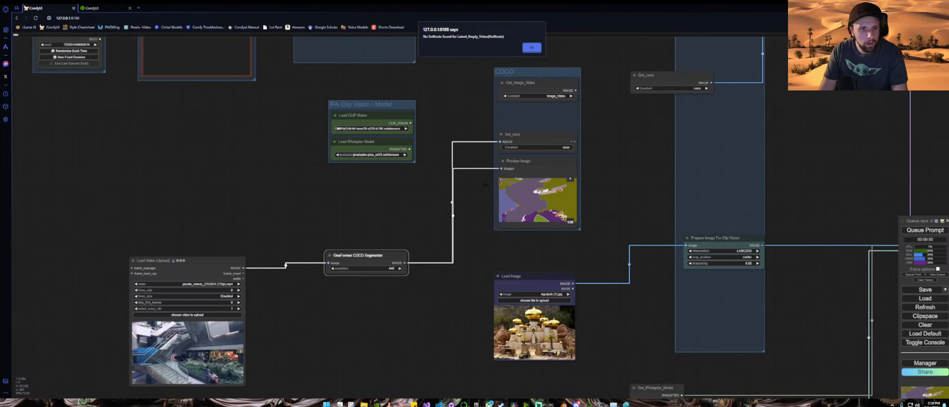
click(534, 46)
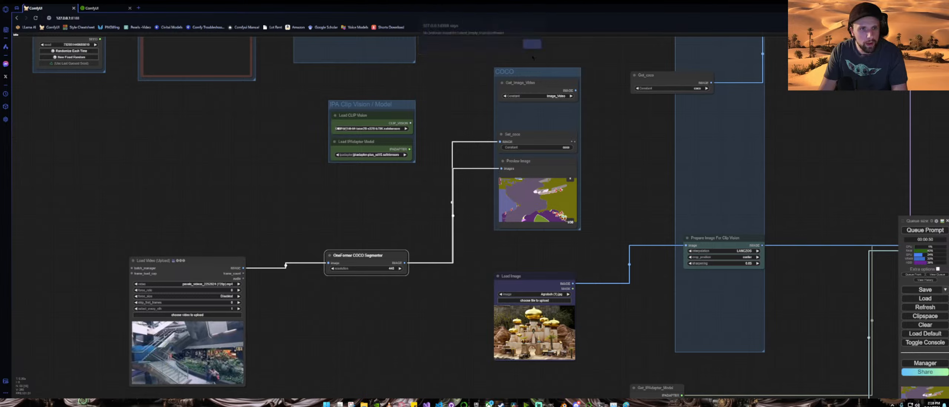
click(525, 135)
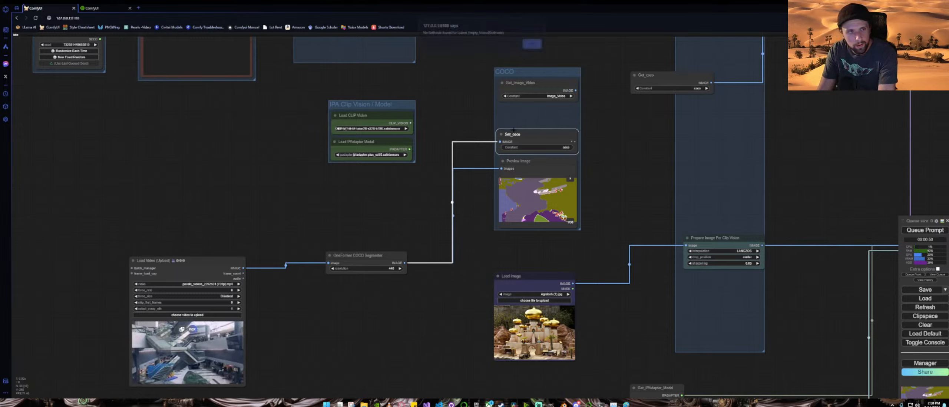
click(533, 47)
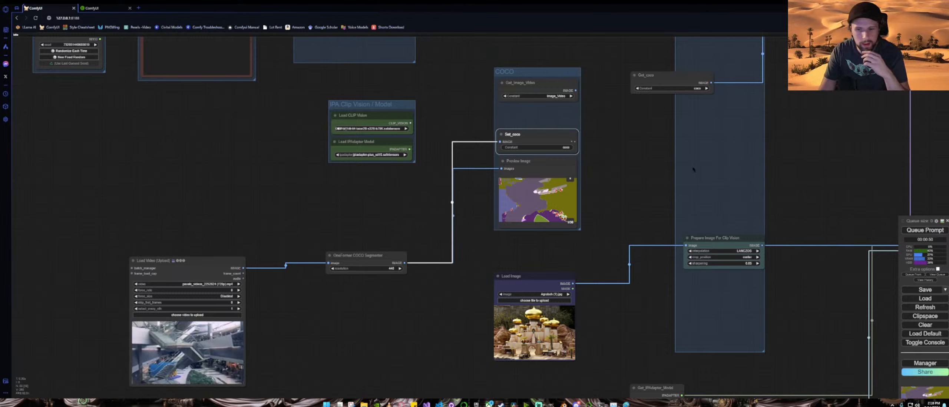
click(931, 325)
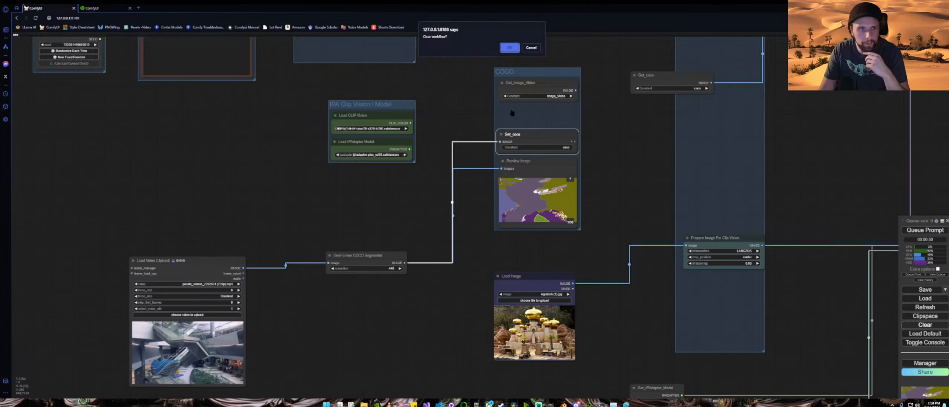
click(515, 50)
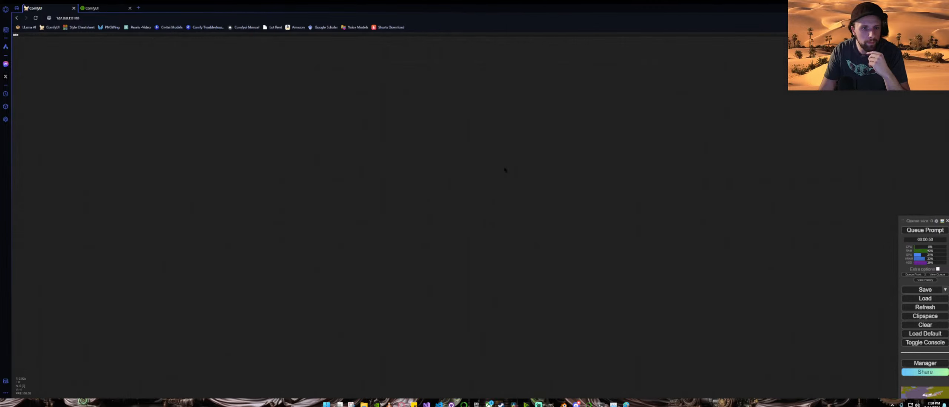
Step: Add a Load Video (Upload) node to the empty canvas and position it
double_click(425, 158)
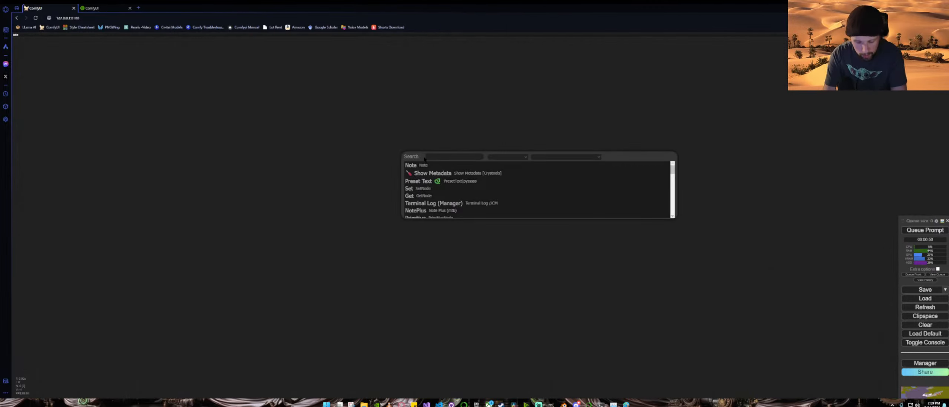
text(load)
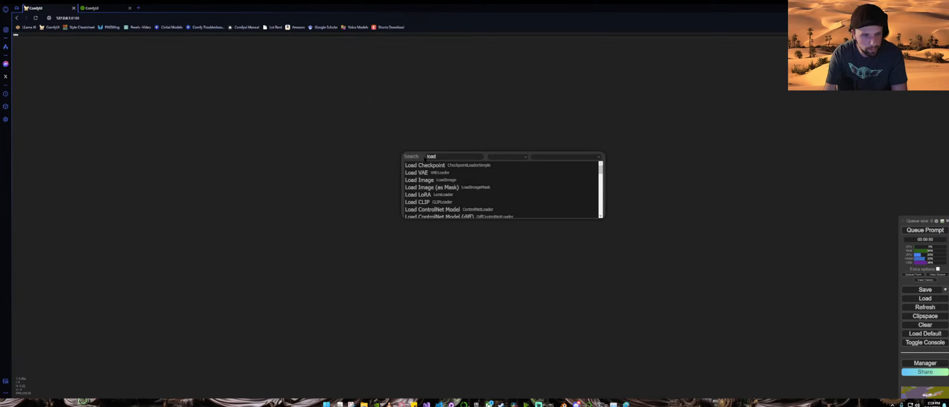
text( vi)
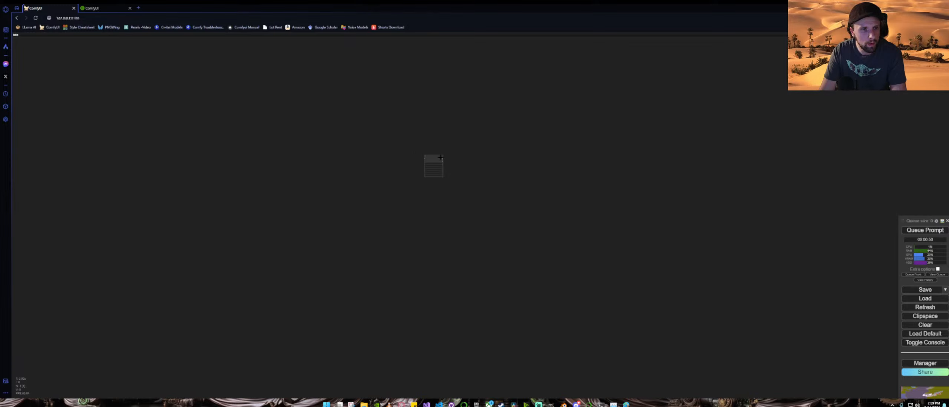
drag(398, 152, 306, 125)
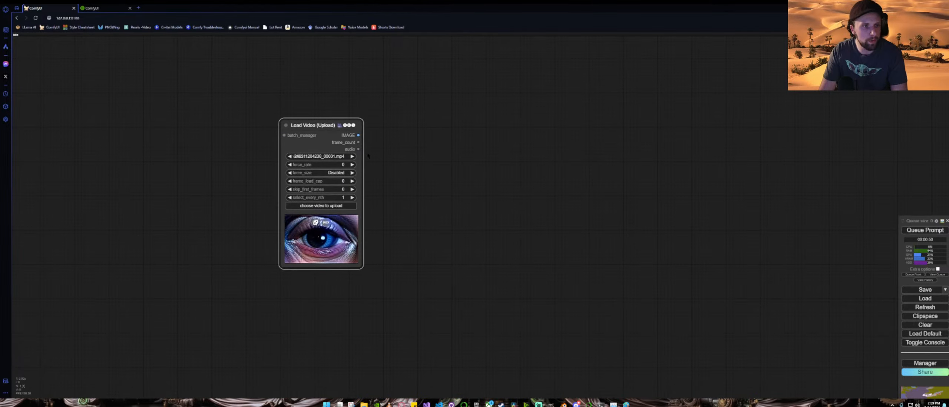
Step: Add a OneFormer COCO Segmentor node beside the Load Video node
drag(359, 135, 467, 152)
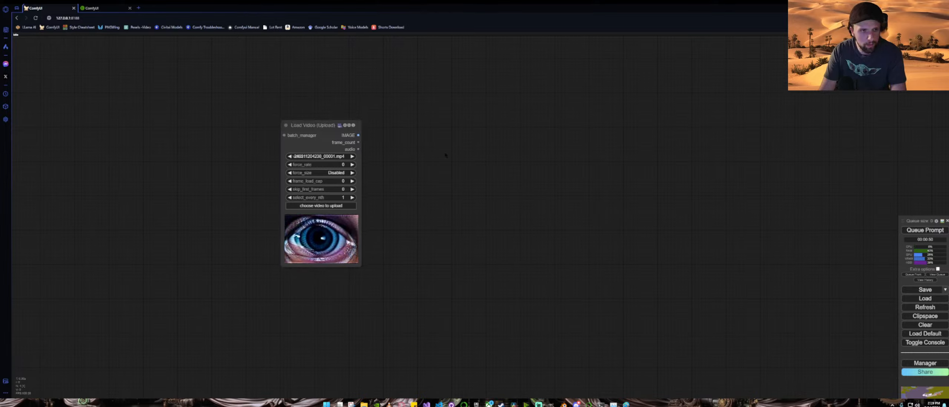
double_click(397, 145)
text(coco)
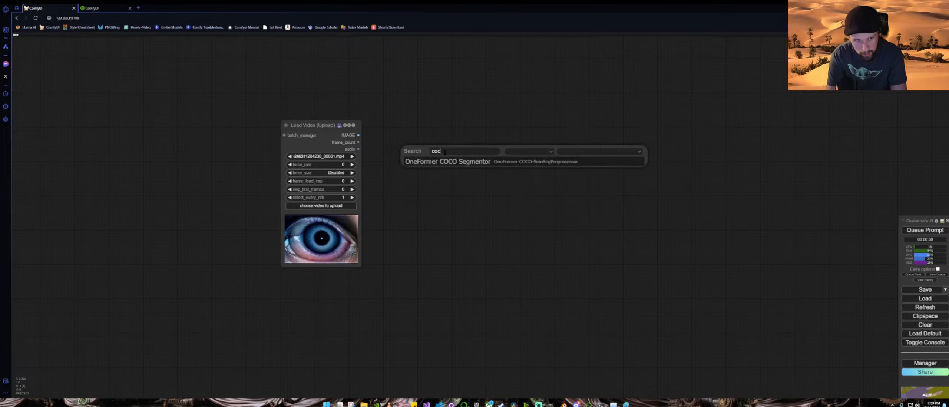
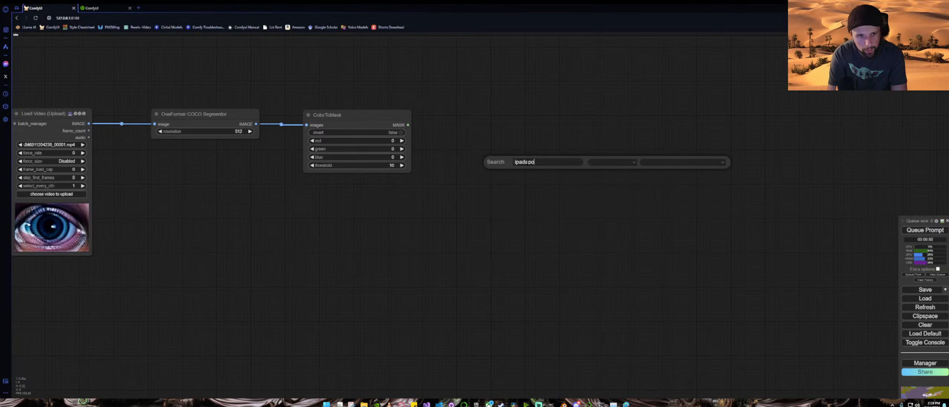
Step: Search for ipadapter and add a Load IPAdapter Model node to the canvas
key(BackSpace)
key(BackSpace)
key(BackSpace)
key(BackSpace)
text(p)
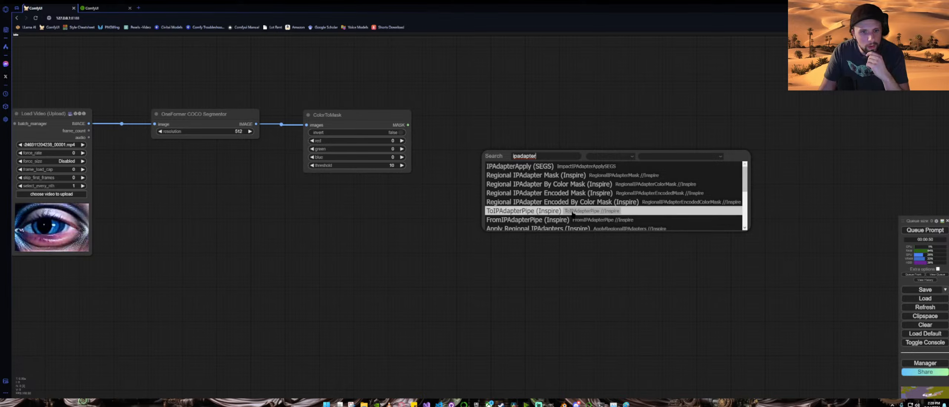
scroll(573, 215, down, 2)
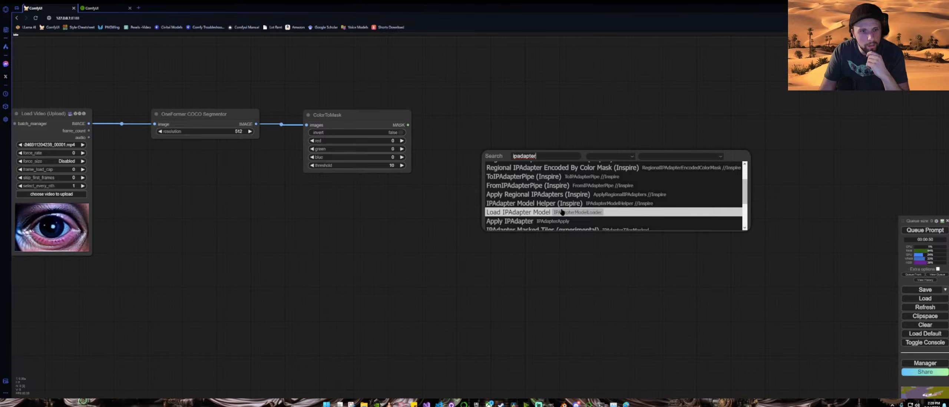
click(563, 212)
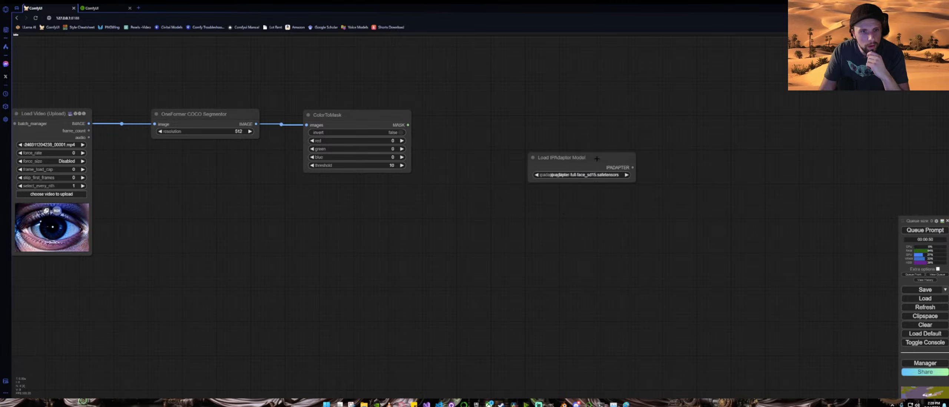
Step: Add an Apply IPAdapter node fed by the Load IPAdapter Model output and position it
drag(597, 158, 497, 200)
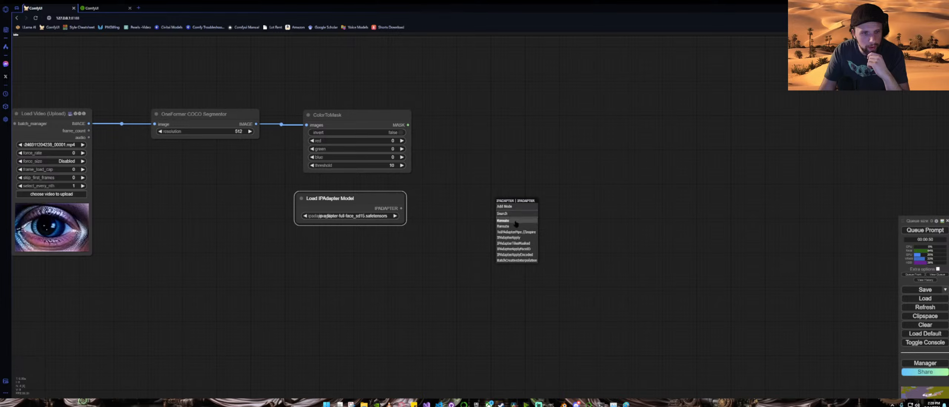
click(521, 238)
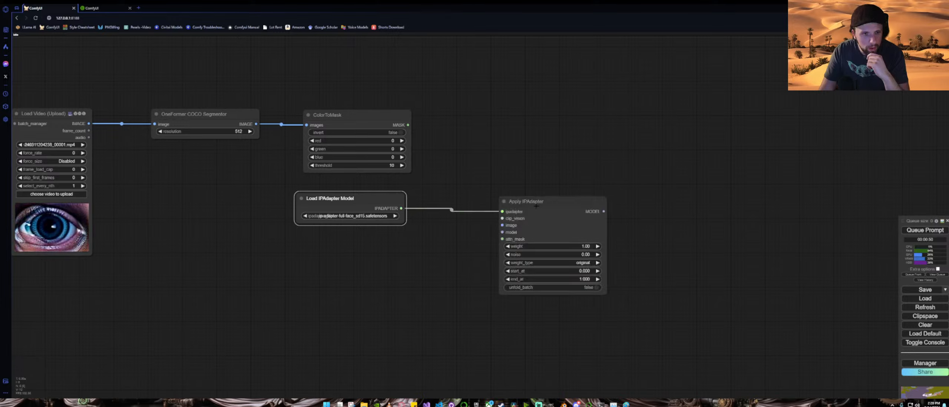
drag(538, 201, 510, 136)
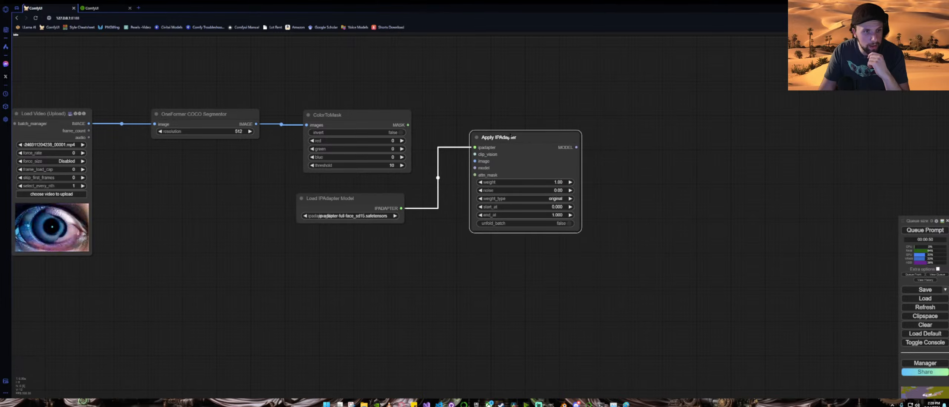
Step: Move the Load IPAdapter Model node above Apply IPAdapter and set its model to ip-adapter-plus_sd15.safetensors
drag(372, 197, 547, 87)
click(521, 105)
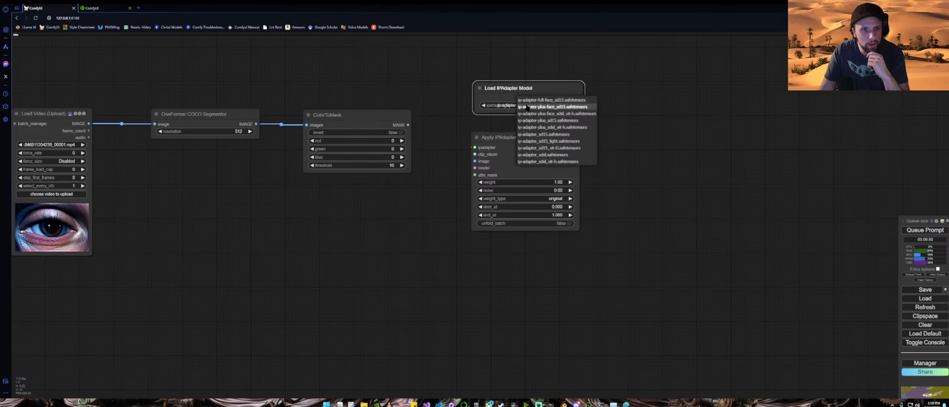
click(564, 120)
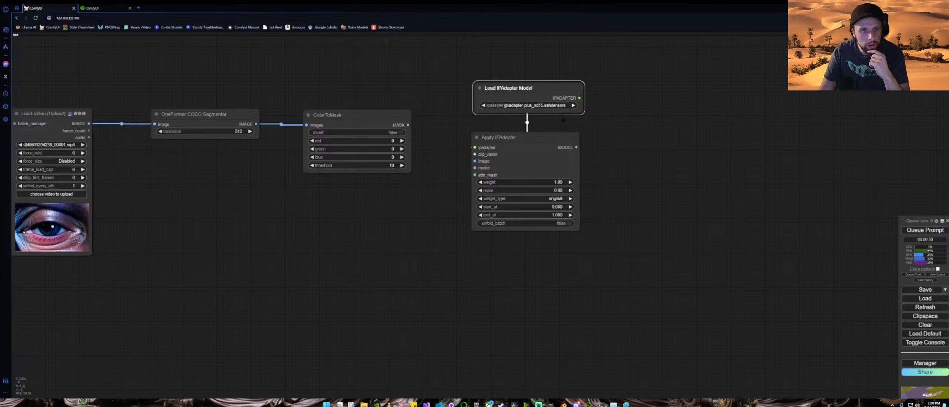
Step: Add a Load CLIP Vision node feeding Apply IPAdapter's clip_vision input and stack both loaders above it
drag(474, 155, 429, 69)
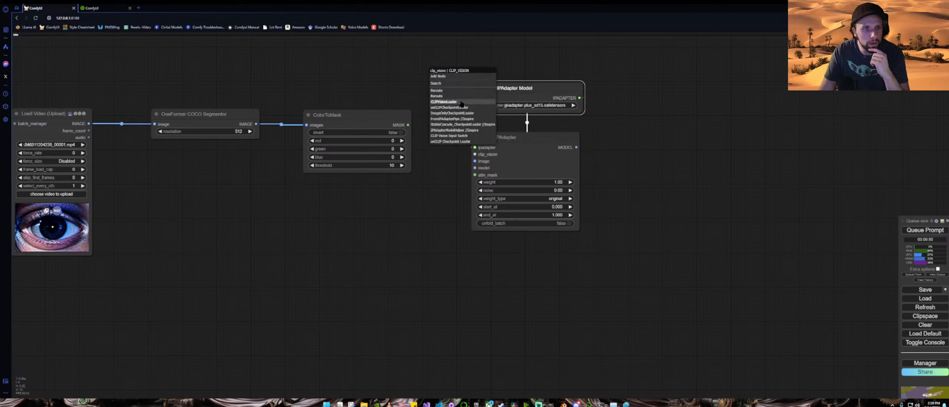
click(450, 102)
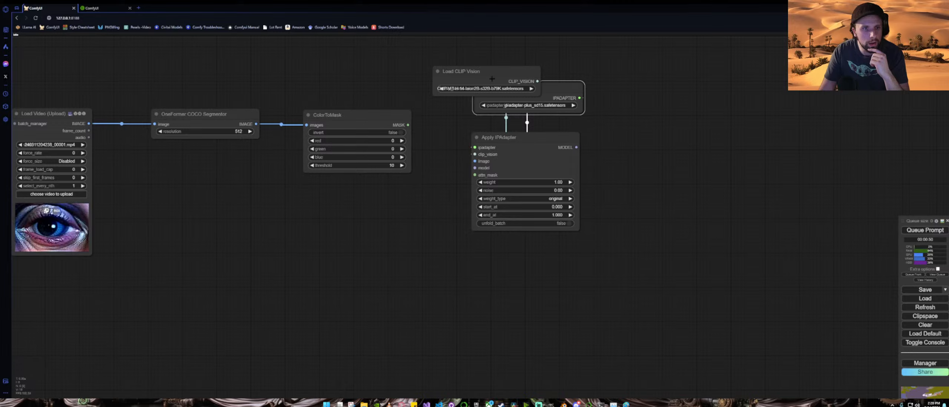
drag(558, 87, 557, 43)
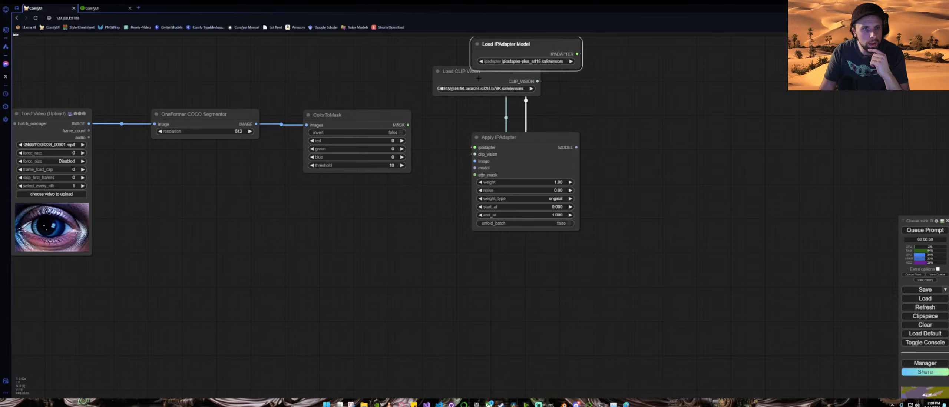
drag(479, 78, 496, 100)
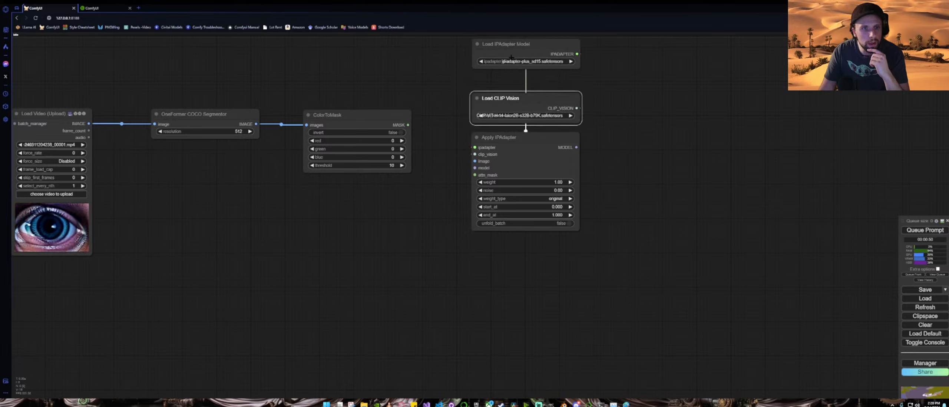
drag(521, 45, 521, 60)
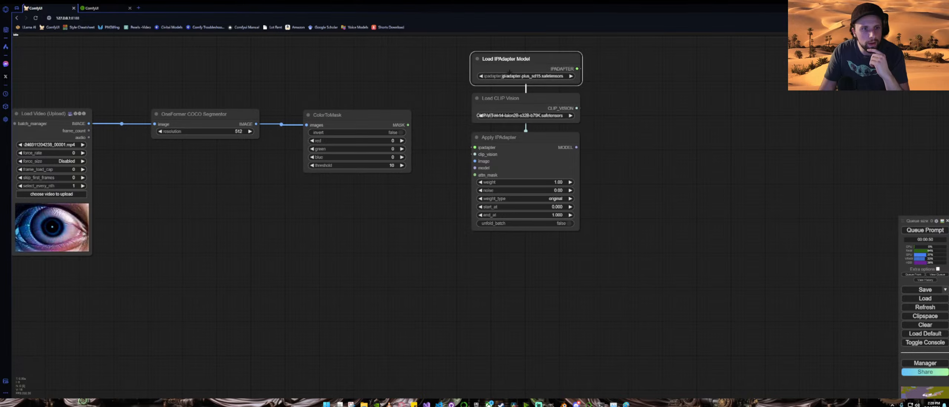
Step: Connect the ColorToMask MASK output to Apply IPAdapter's attn_mask input
drag(417, 222, 442, 204)
drag(433, 107, 499, 157)
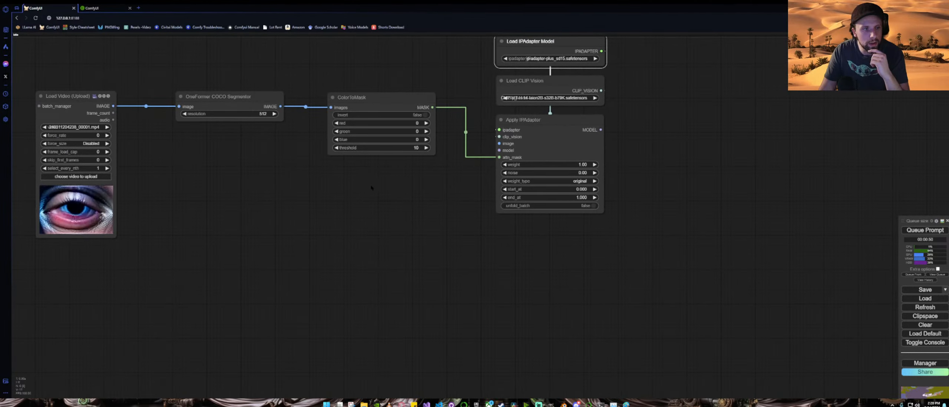
Step: Add a Load Checkpoint node and connect its MODEL output to Apply IPAdapter's model input
drag(326, 233, 472, 194)
double_click(313, 202)
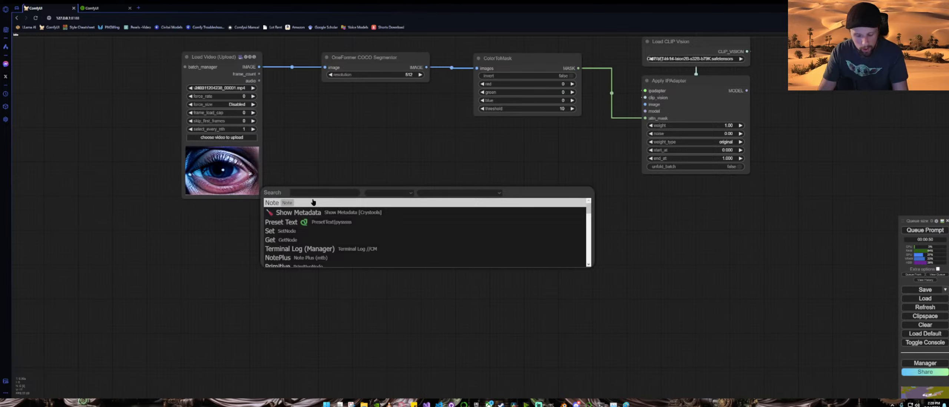
text(model lo)
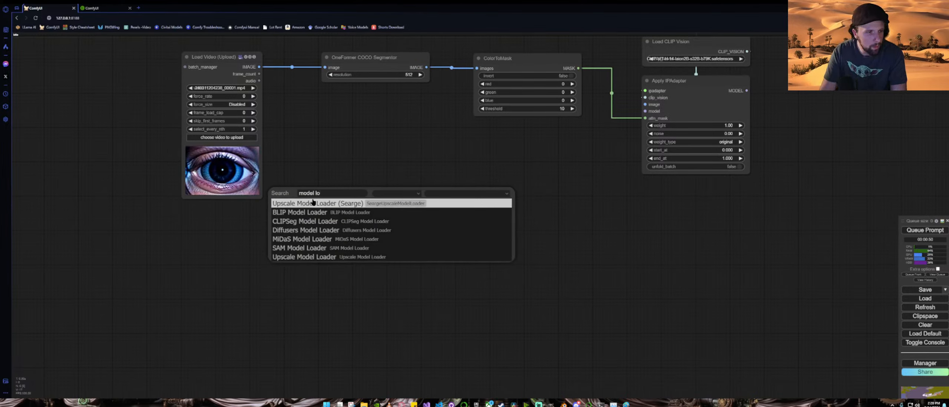
key(BackSpace)
key(BackSpace)
key(BackSpace)
key(BackSpace)
key(BackSpace)
key(BackSpace)
key(BackSpace)
key(BackSpace)
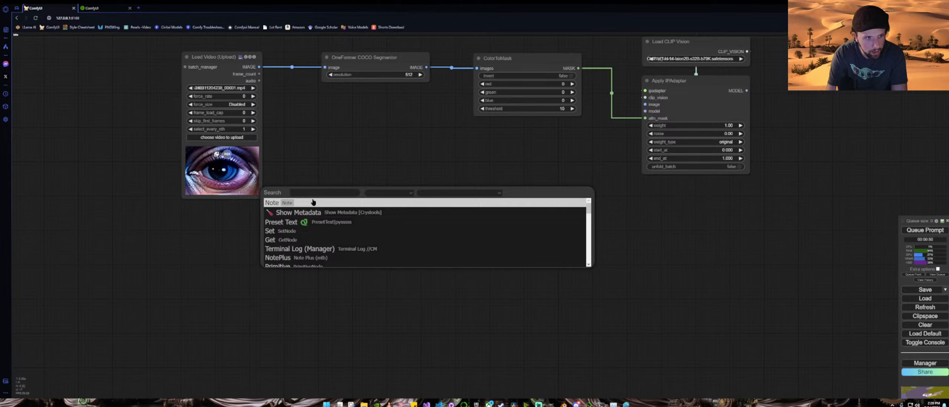
text(loadm)
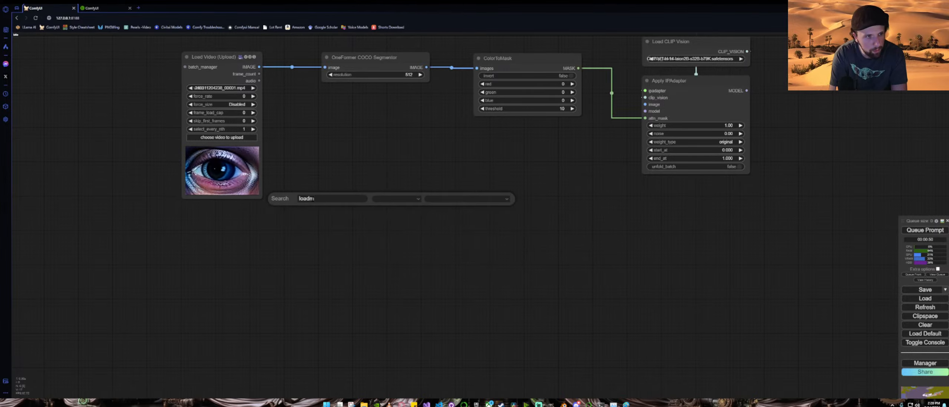
key(BackSpace)
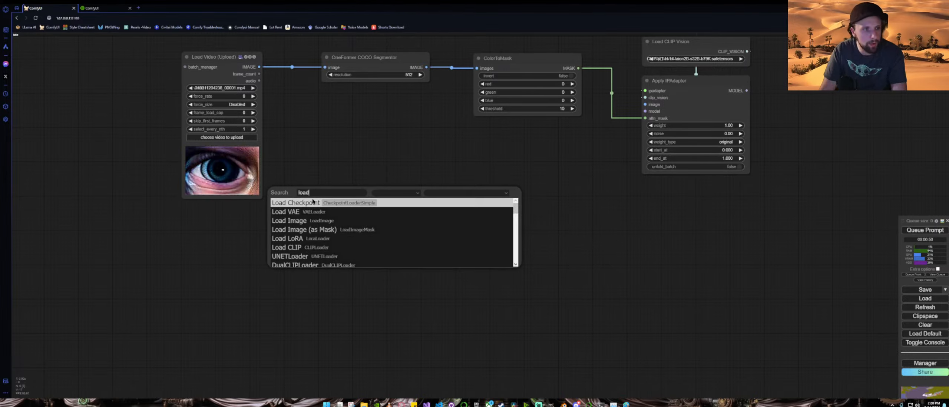
click(367, 204)
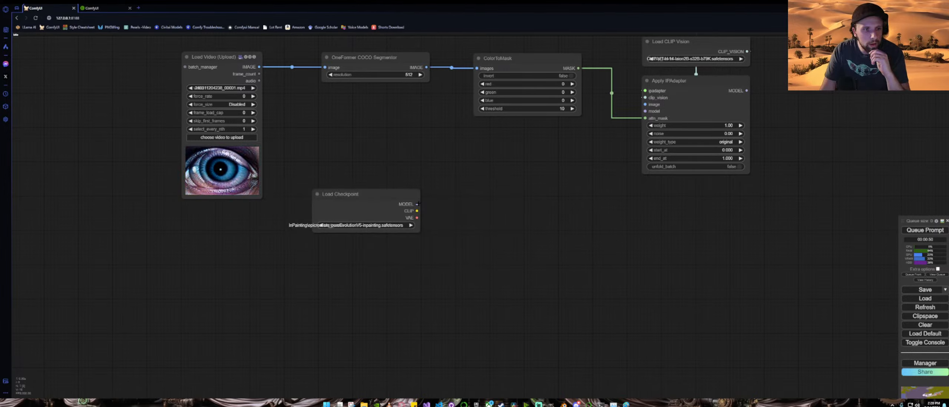
drag(417, 204, 645, 111)
Step: Add a Load Image node for the reference image and connect it to Apply IPAdapter's image input
scroll(571, 201, down, 4)
drag(595, 208, 525, 208)
double_click(567, 206)
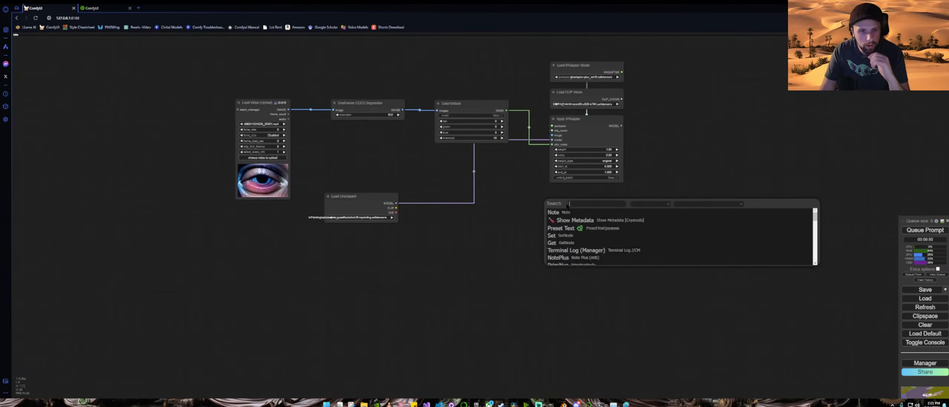
text(loadima)
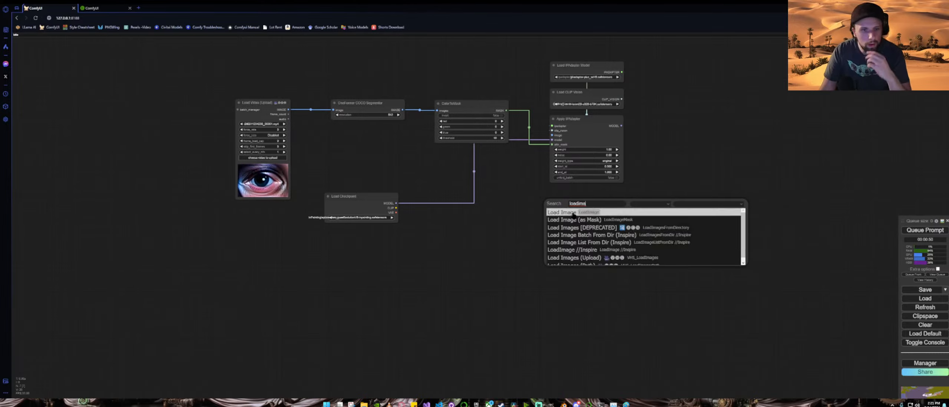
click(580, 213)
drag(605, 205, 552, 135)
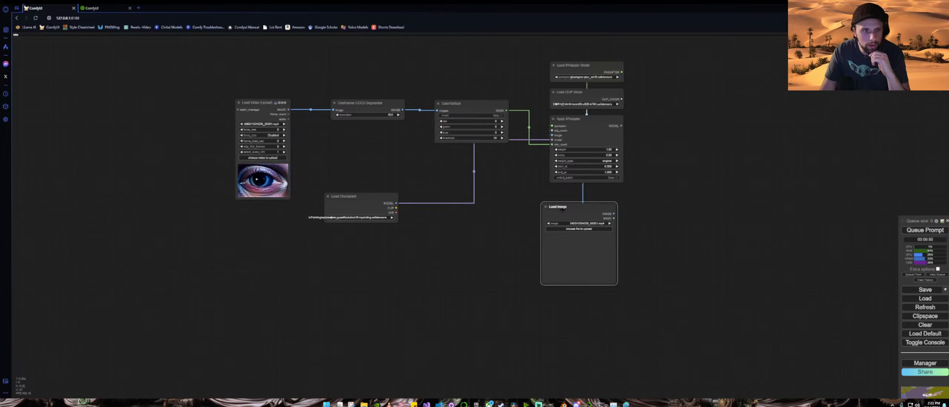
Step: Add a Preview Image node and connect the OneFormer COCO Segmentor's image output to it
drag(372, 195, 384, 277)
double_click(363, 192)
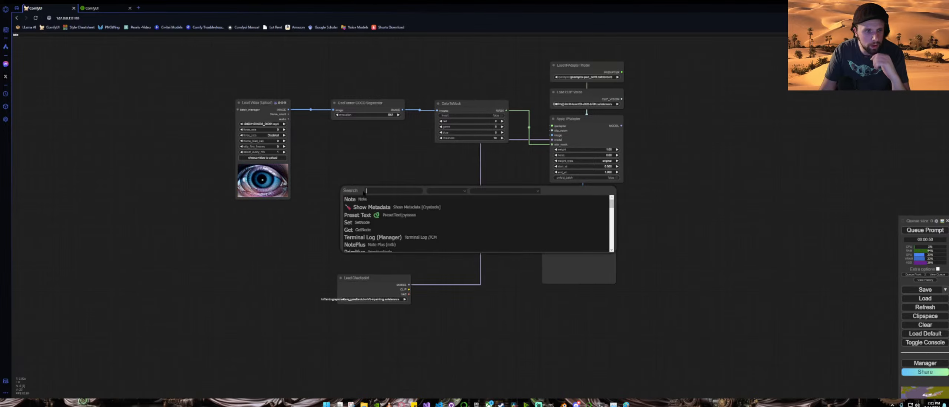
text(previe)
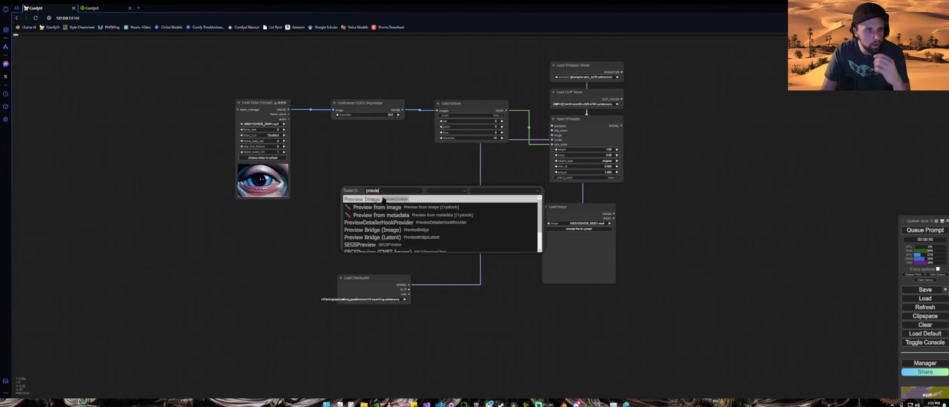
key(Return)
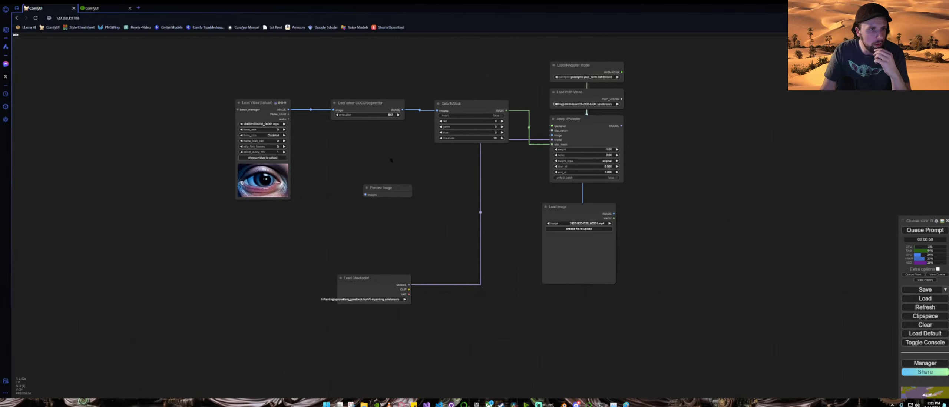
drag(402, 110, 380, 153)
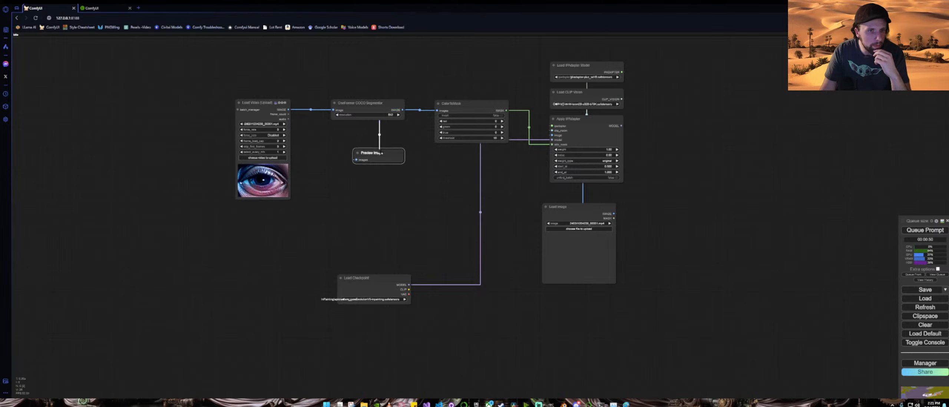
Step: Reposition the Load Checkpoint and Load Image nodes closer to Apply IPAdapter
drag(519, 270, 349, 188)
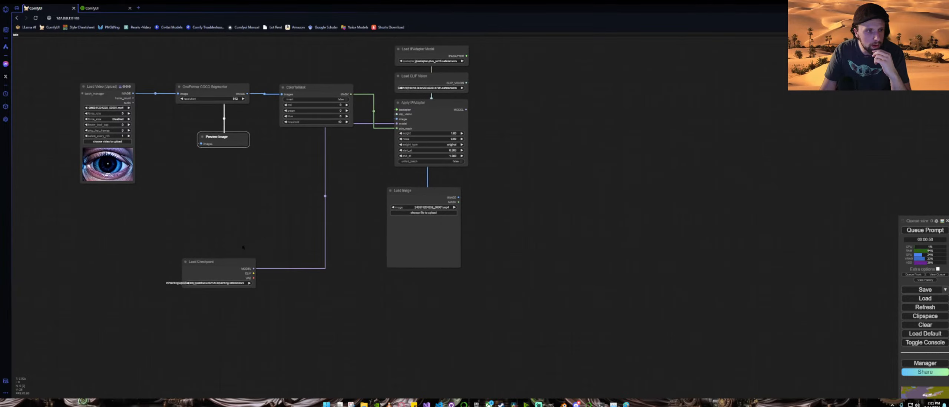
drag(229, 265, 331, 151)
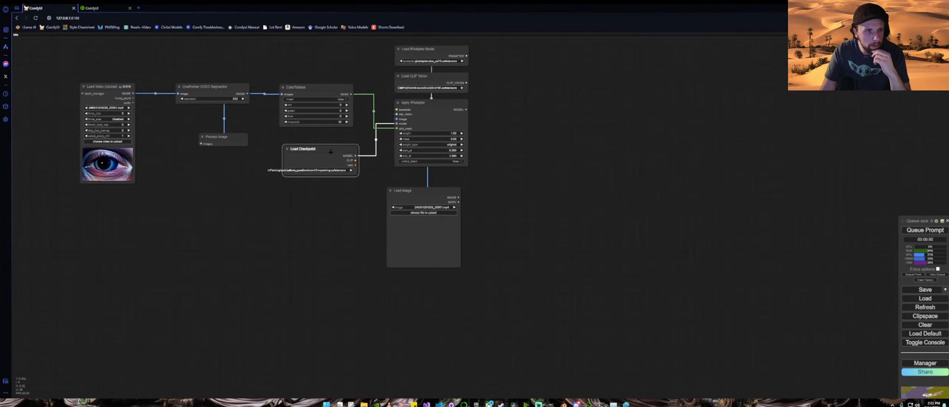
drag(421, 189, 429, 188)
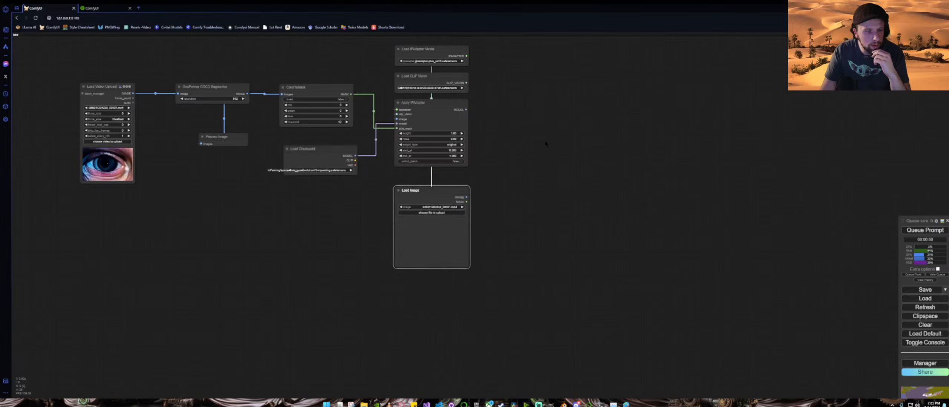
Step: Add an AnimateDiff Loader node and connect Apply IPAdapter's MODEL output to its model input
double_click(553, 131)
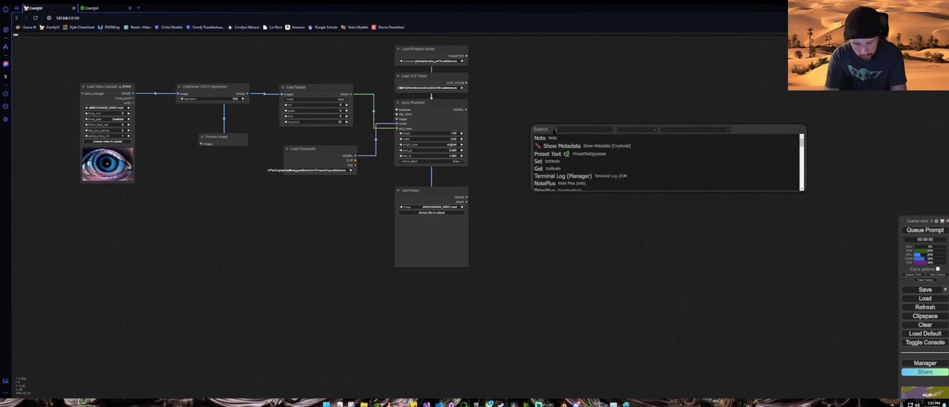
text(ar)
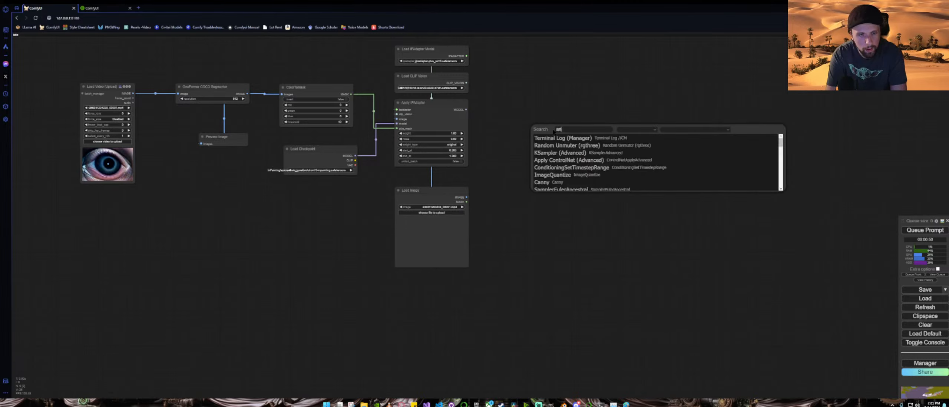
text(imatedi)
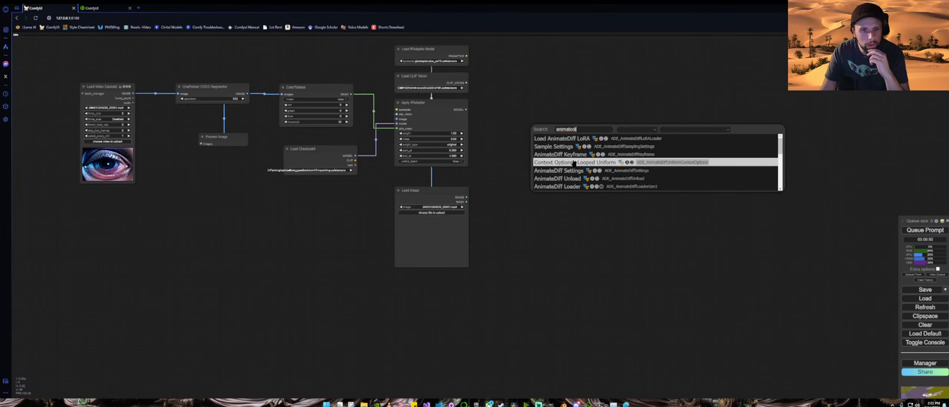
click(585, 186)
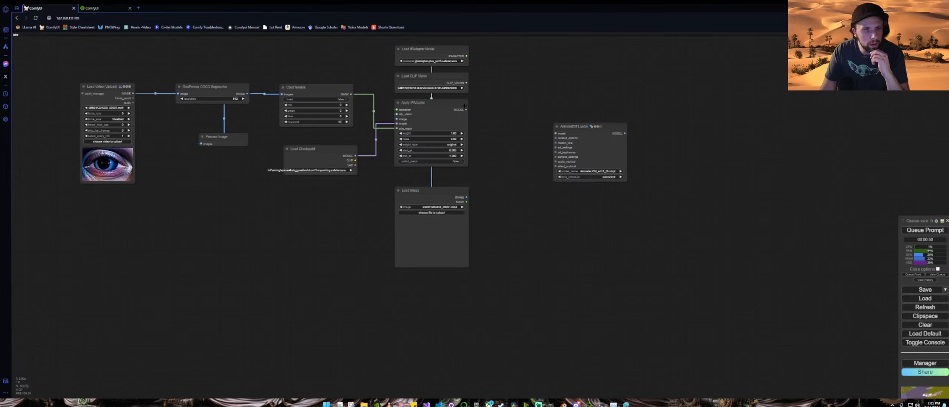
drag(466, 110, 533, 173)
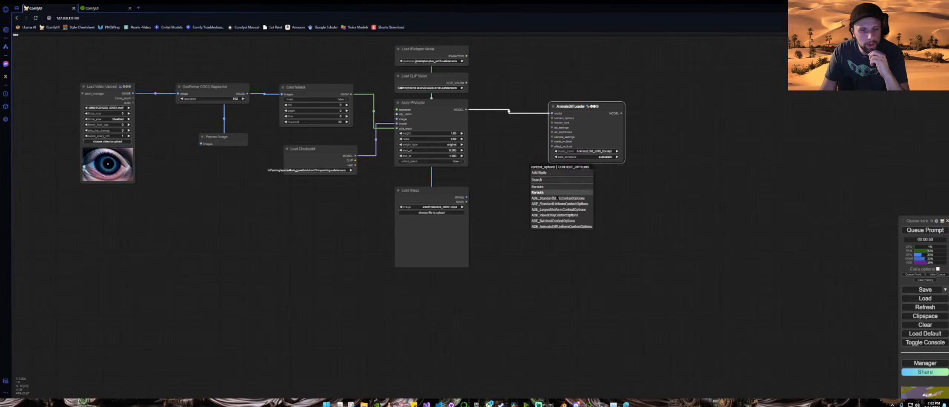
Step: Add a Context Options Standard Uniform node to the AnimateDiff Loader's context_options input and place it below the loader
click(571, 204)
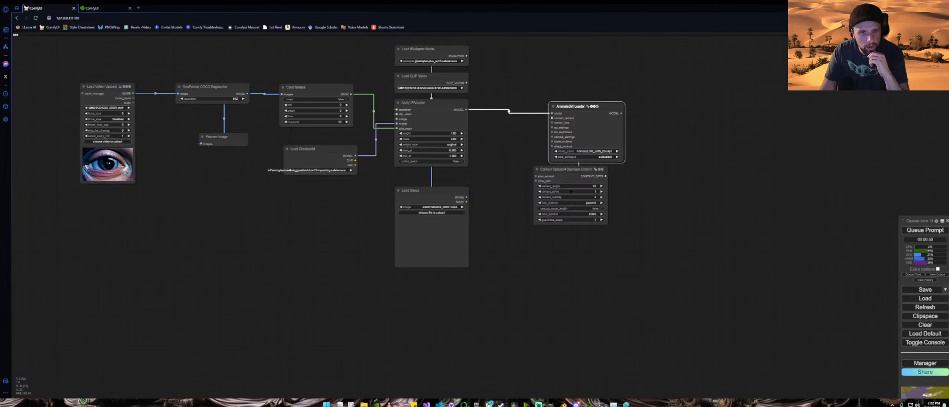
drag(574, 171, 589, 171)
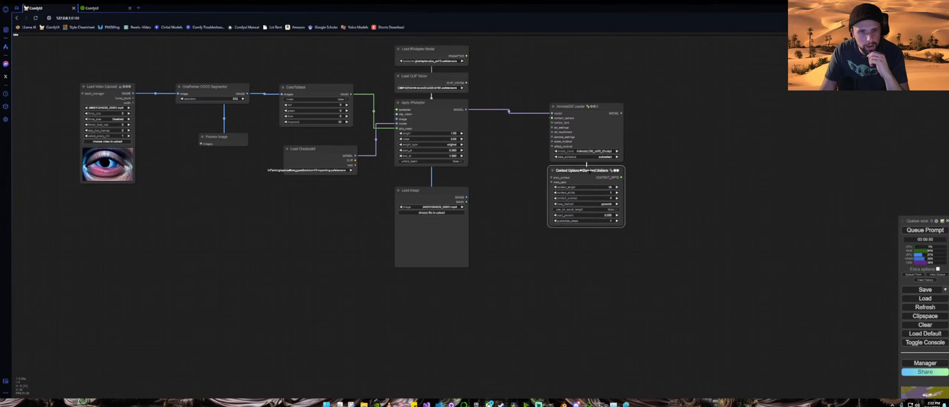
scroll(540, 153, up, 6)
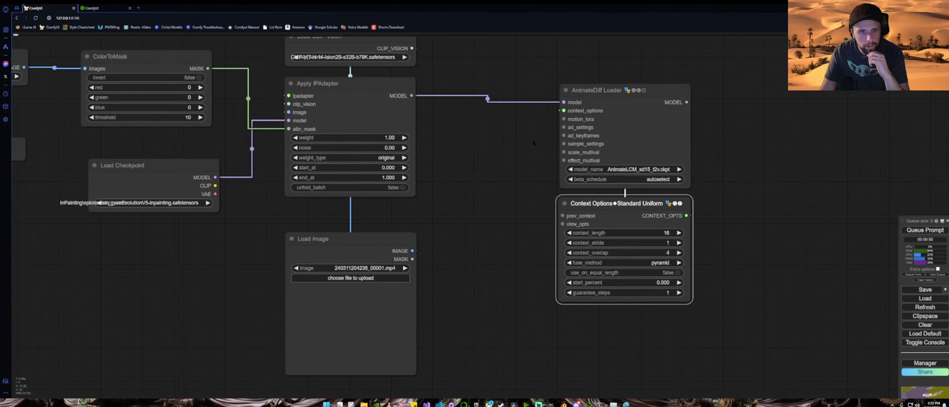
Step: Add a Sample Settings node to the AnimateDiff Loader's sample_settings input and set its noise type to FreeNoise
drag(448, 166, 411, 327)
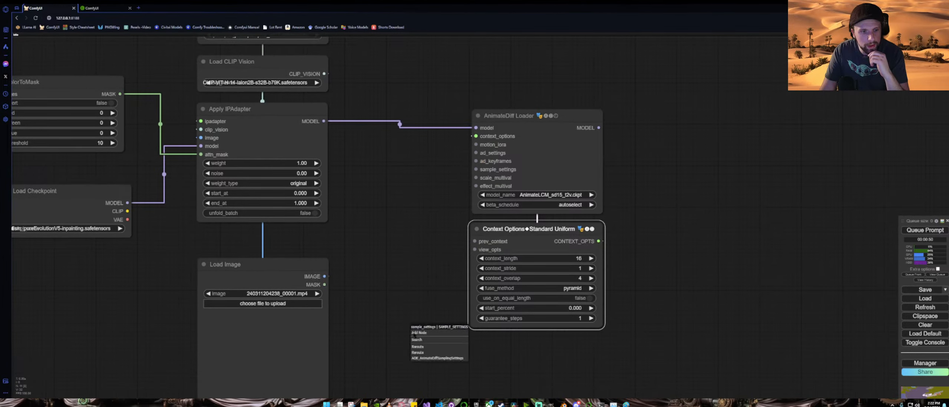
click(435, 359)
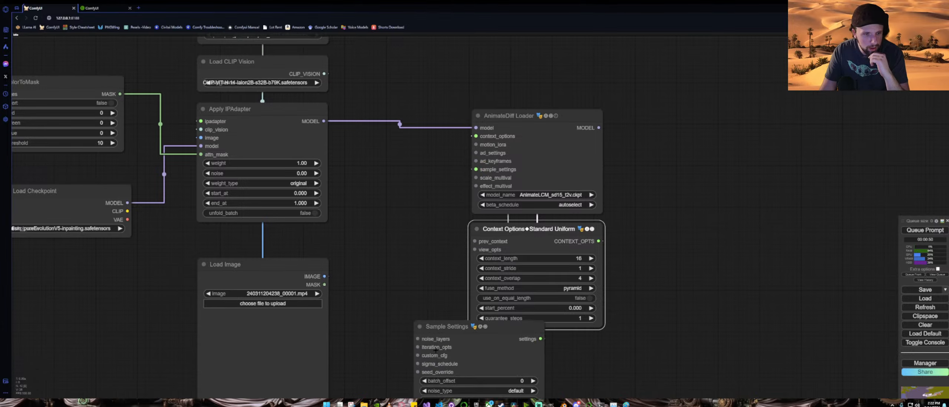
drag(424, 282, 380, 179)
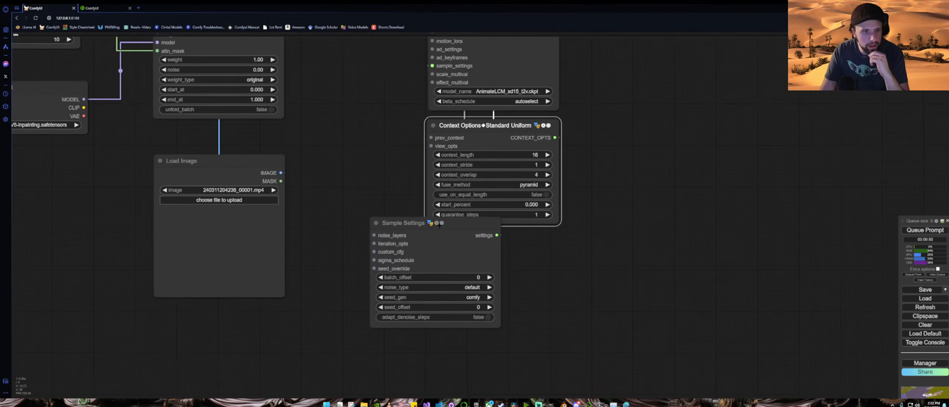
drag(439, 225, 493, 244)
click(532, 307)
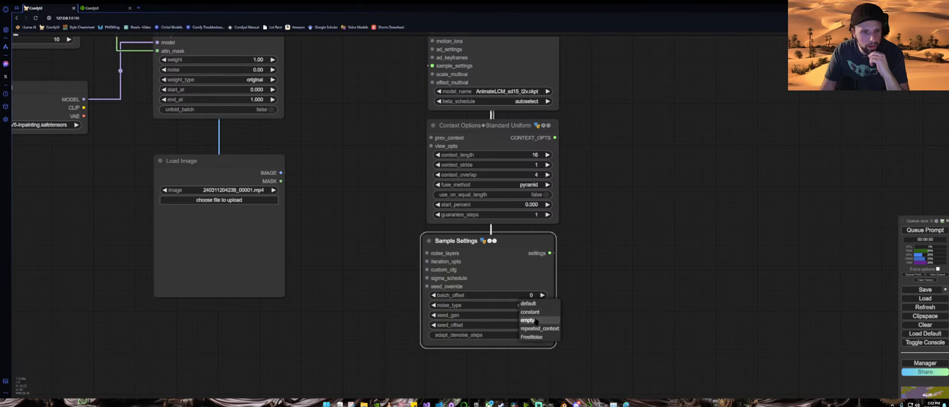
click(540, 337)
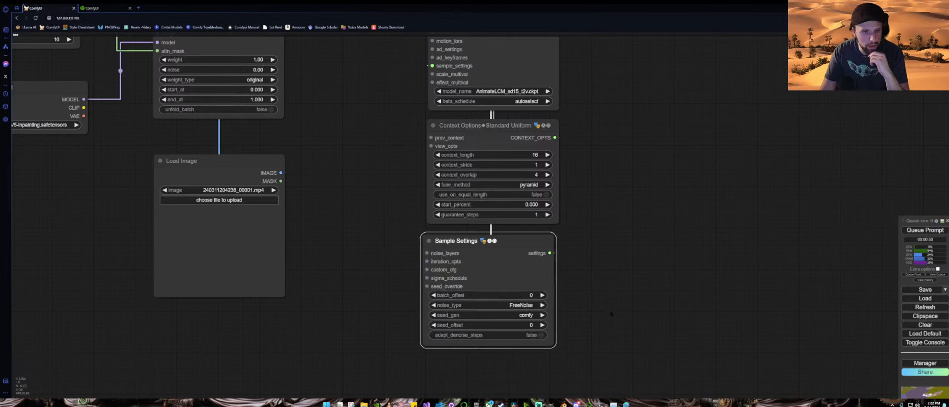
Step: Try an AnimateDiff Settings node on the loader's ad_settings input, then remove it
scroll(611, 314, down, 4)
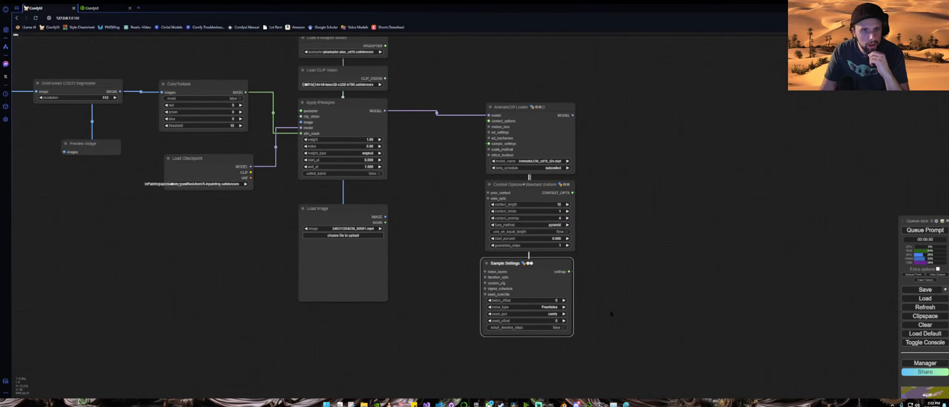
drag(542, 263, 544, 262)
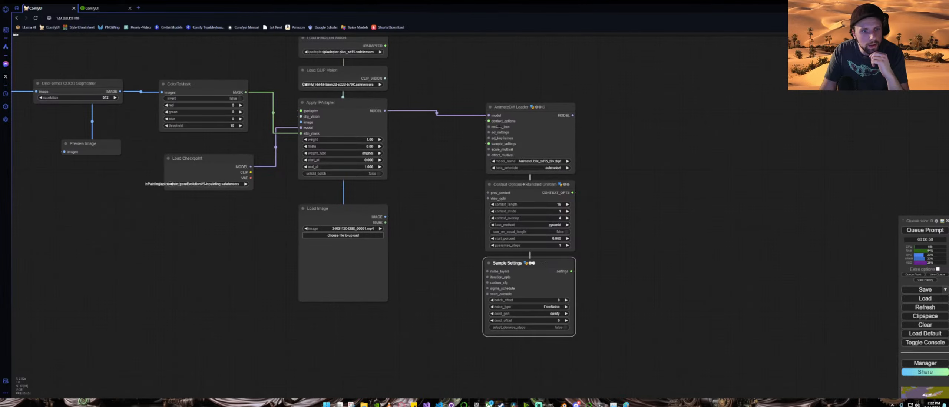
drag(490, 133, 445, 155)
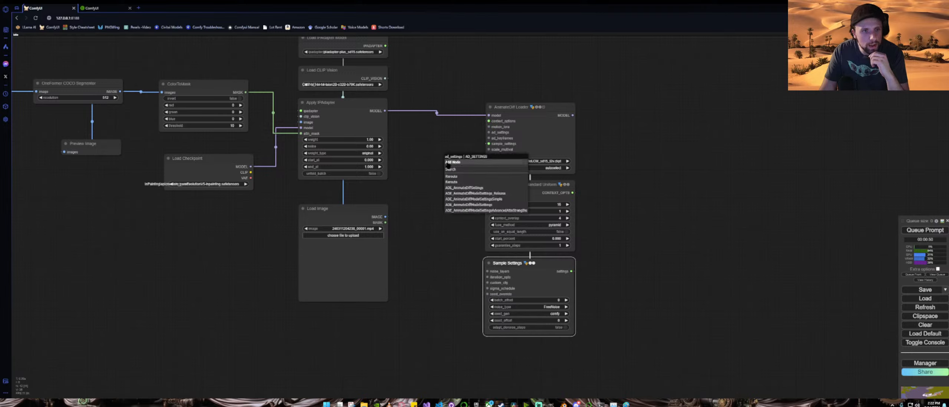
click(467, 188)
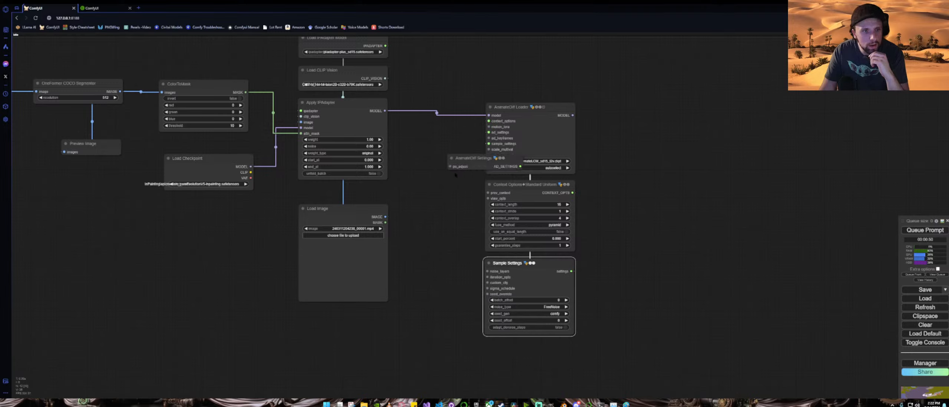
drag(475, 155, 426, 153)
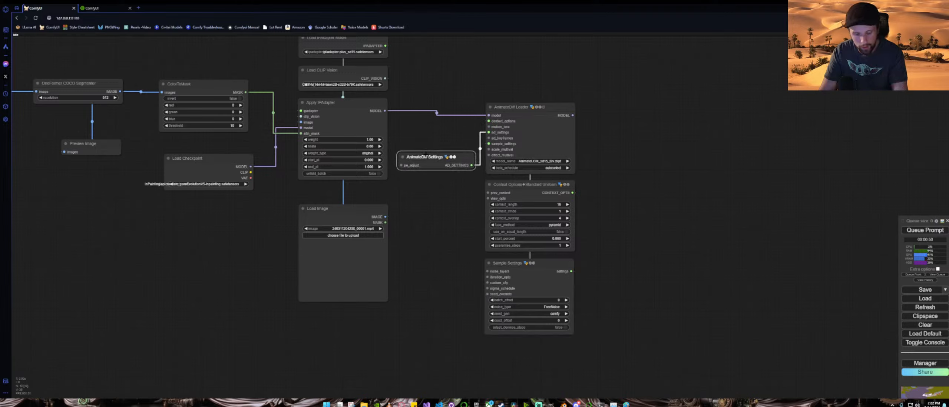
key(Delete)
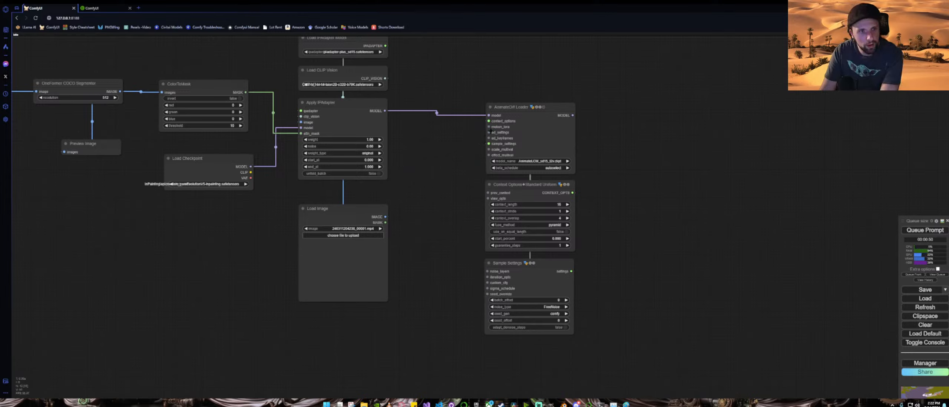
Step: Try Motion Model Settings (Simple) nodes on the loader's ad_settings input twice, removing each one
drag(490, 133, 453, 141)
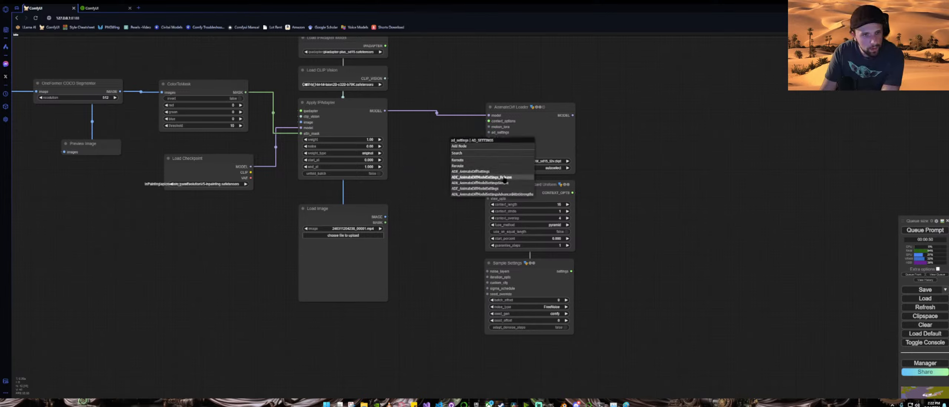
click(485, 183)
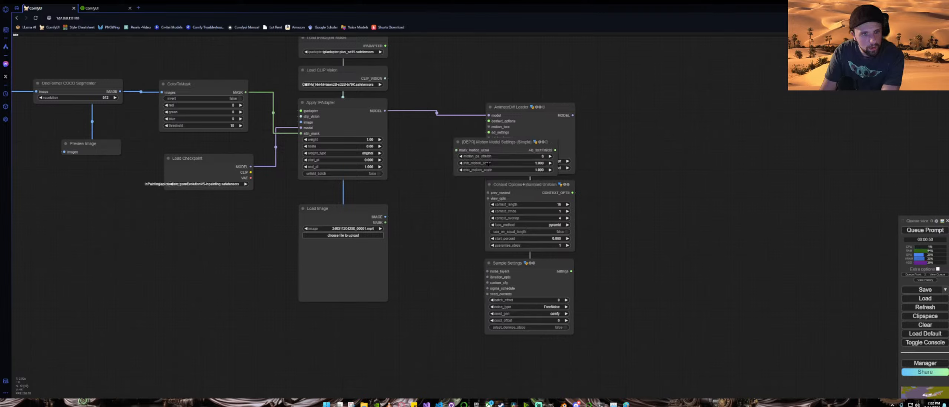
drag(500, 145, 526, 63)
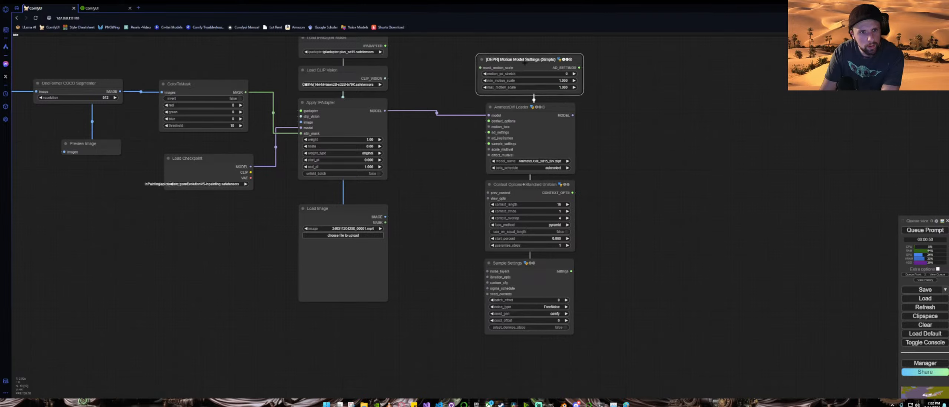
key(Delete)
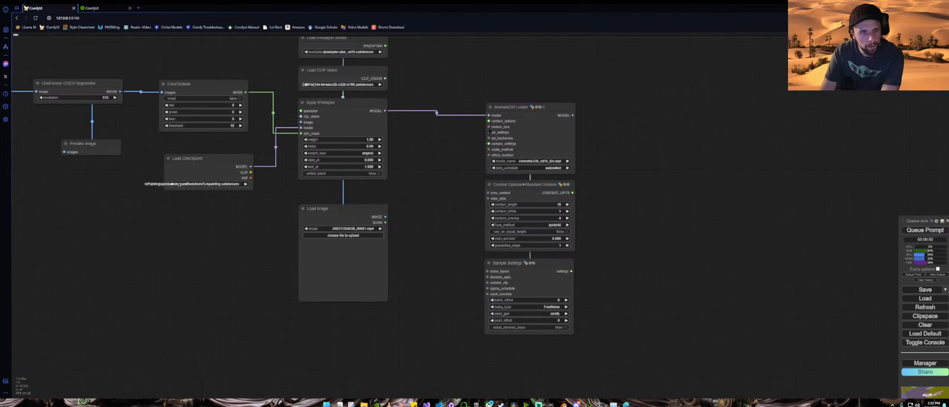
drag(489, 133, 456, 139)
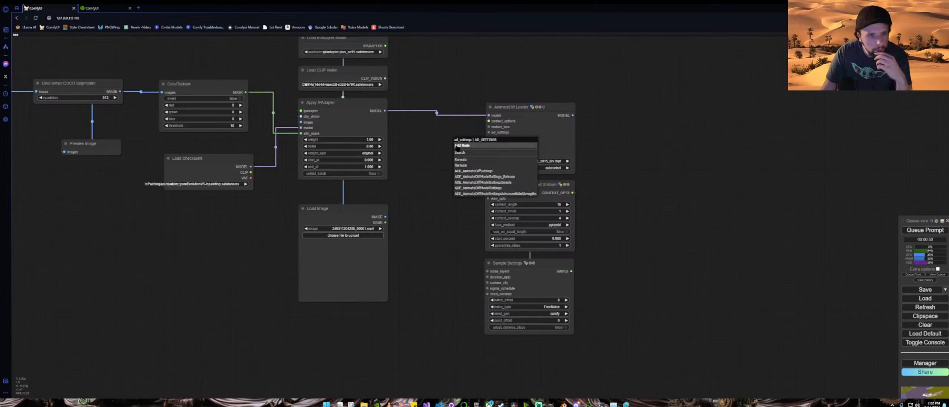
click(482, 183)
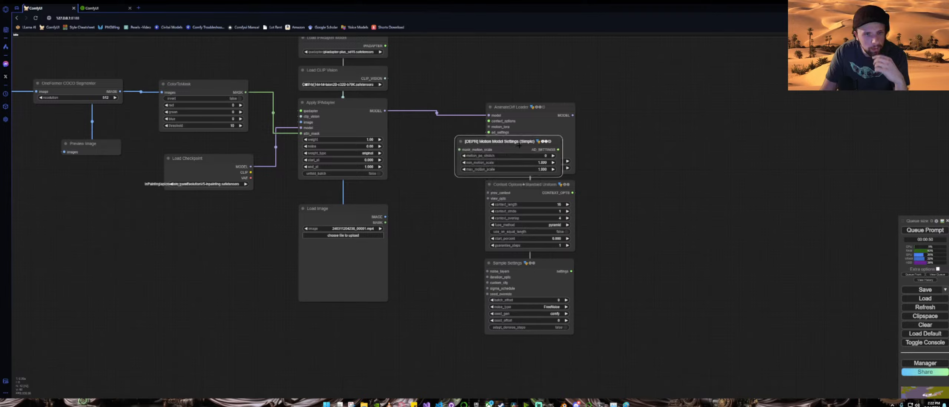
key(Delete)
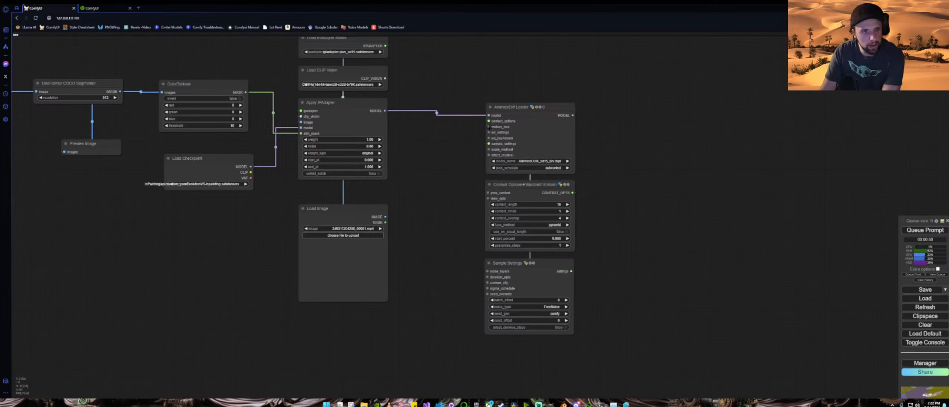
Step: Try a Motion Model Settings (Adv. Attn) node on the ad_settings input, then remove it
drag(488, 132, 451, 147)
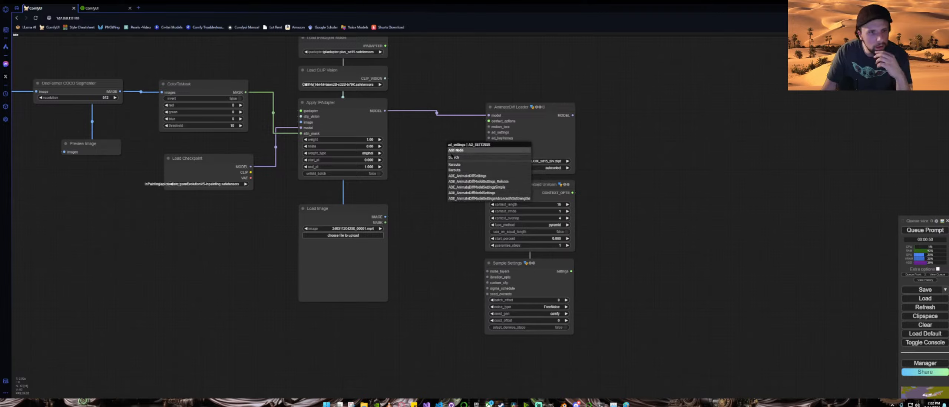
click(466, 200)
drag(510, 147, 429, 173)
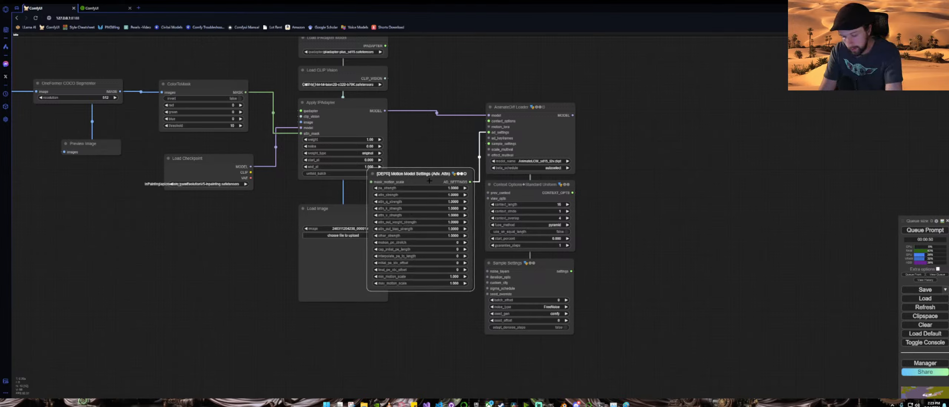
key(Delete)
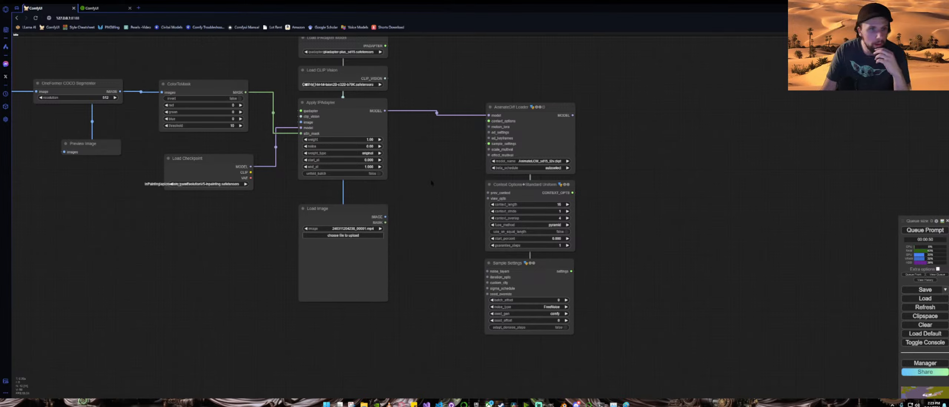
Step: Search for lora and add a LoraLoaderModelOnly node above the AnimateDiff Loader
scroll(665, 227, down, 3)
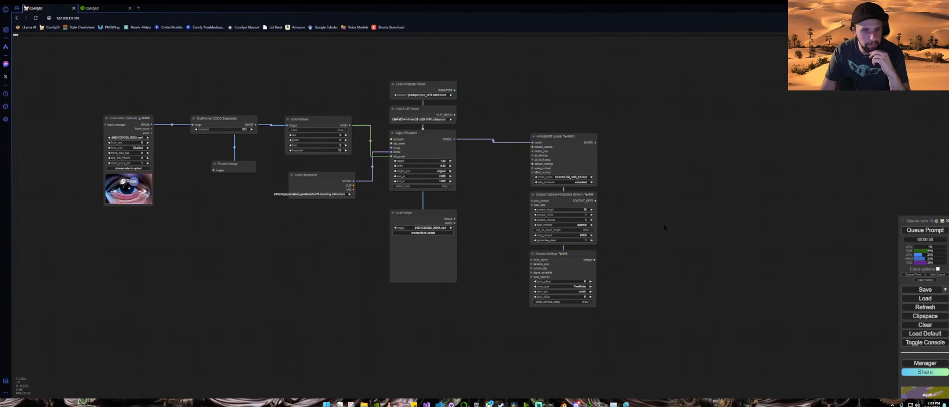
scroll(597, 185, up, 6)
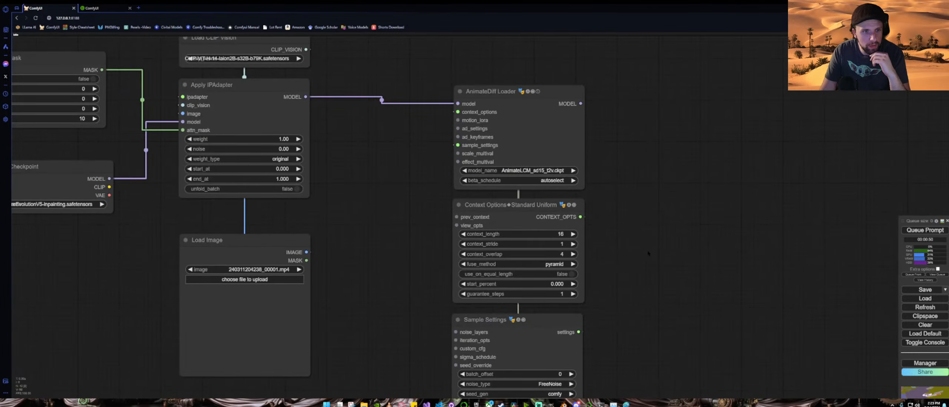
scroll(648, 254, down, 2)
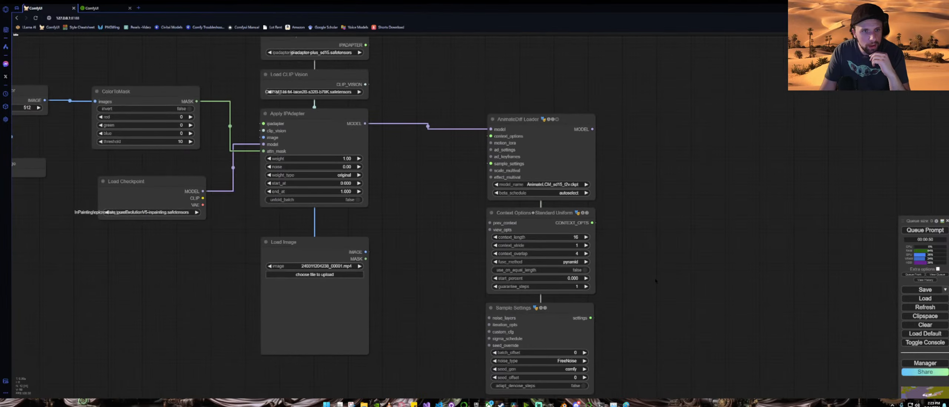
drag(655, 281, 648, 355)
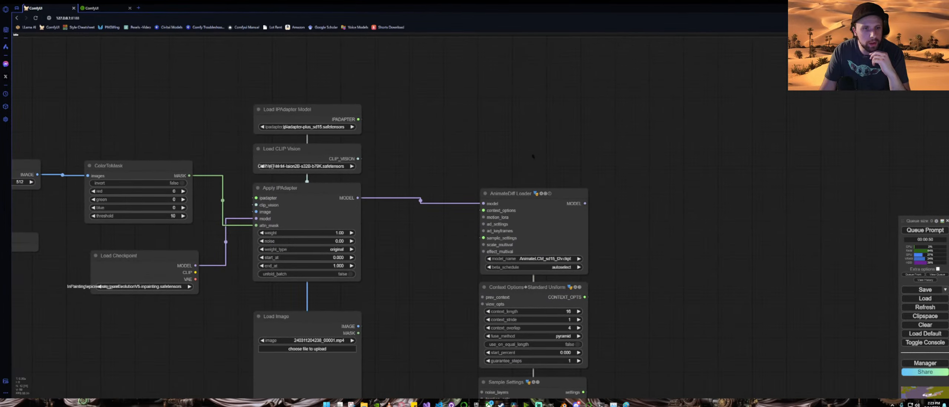
double_click(508, 159)
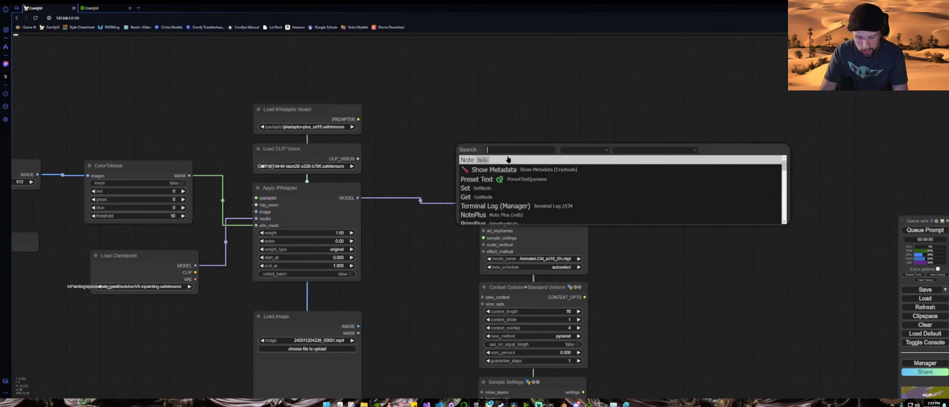
text(loadl)
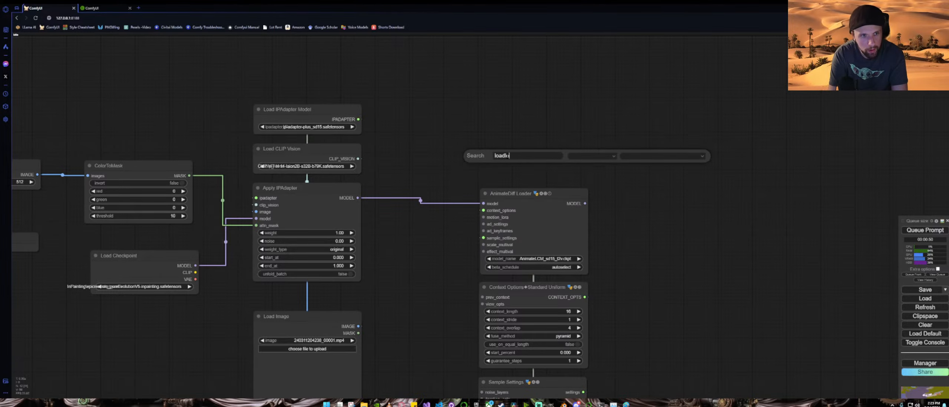
key(BackSpace)
key(BackSpace)
key(BackSpace)
key(BackSpace)
key(BackSpace)
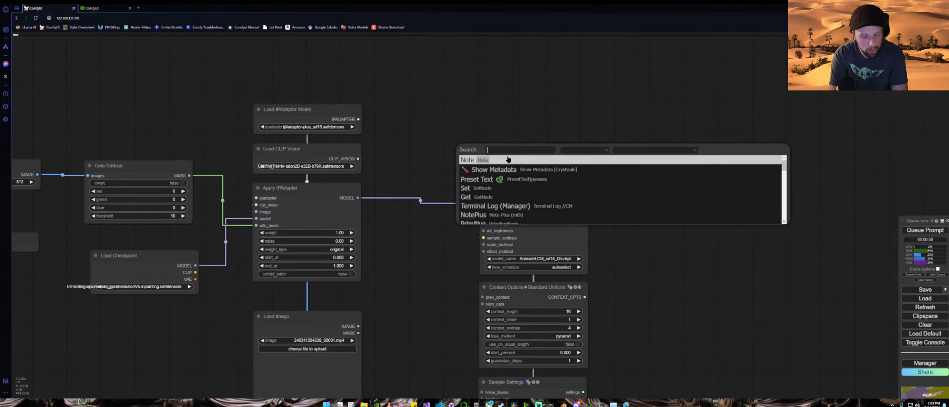
text(lora)
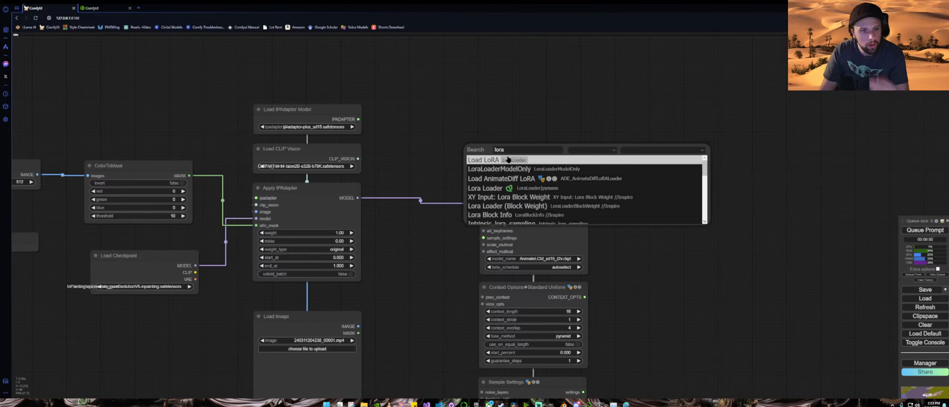
click(515, 169)
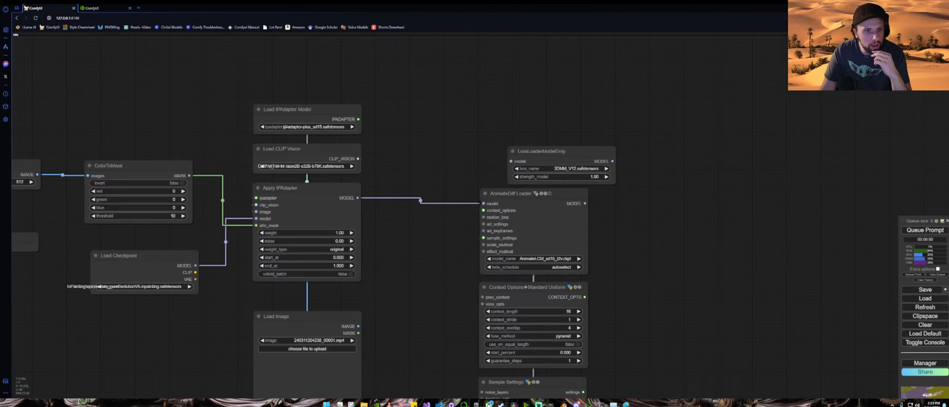
Step: Insert the LoraLoaderModelOnly between Apply IPAdapter and the AnimateDiff Loader, and set its strength_model to 0.15
drag(483, 203, 511, 161)
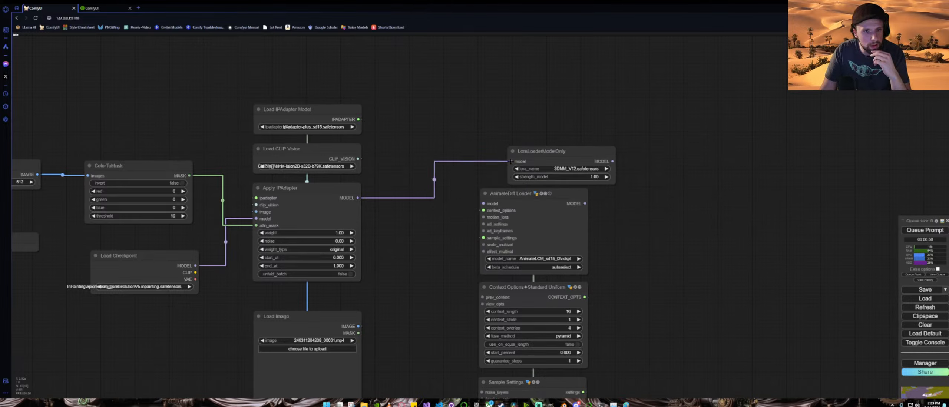
drag(595, 161, 527, 187)
click(565, 166)
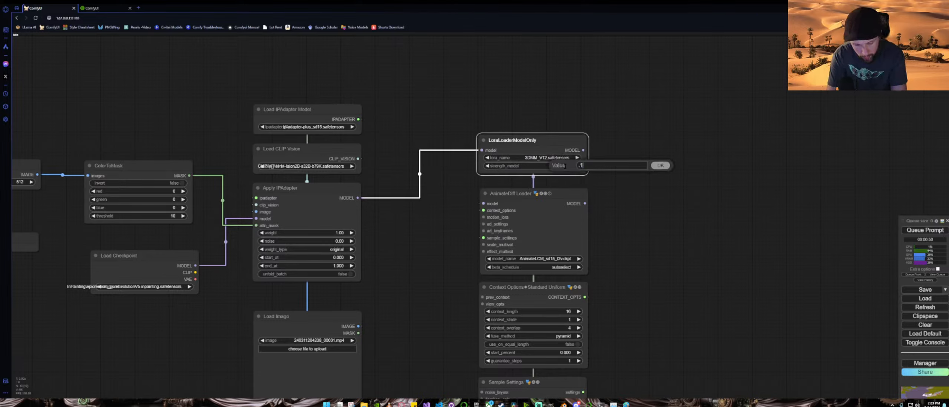
text(.15)
key(Return)
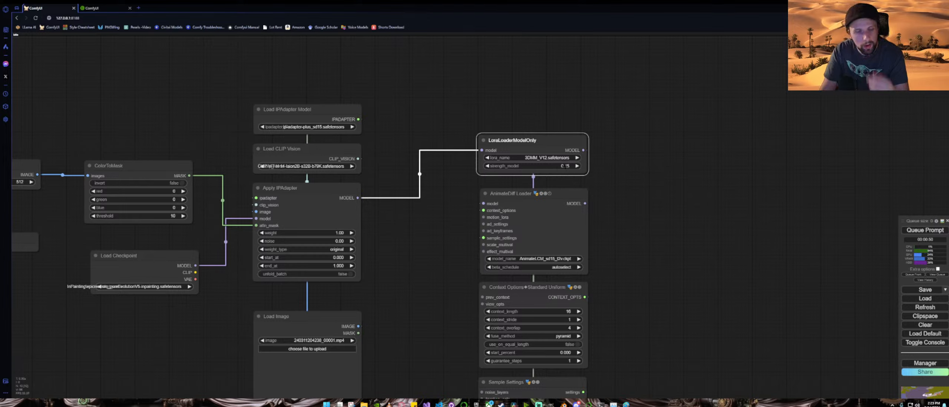
Step: Load AnimateLCM_sd15_t2v_lora.safetensors as the LoRA in the LoraLoaderModelOnly node
click(555, 159)
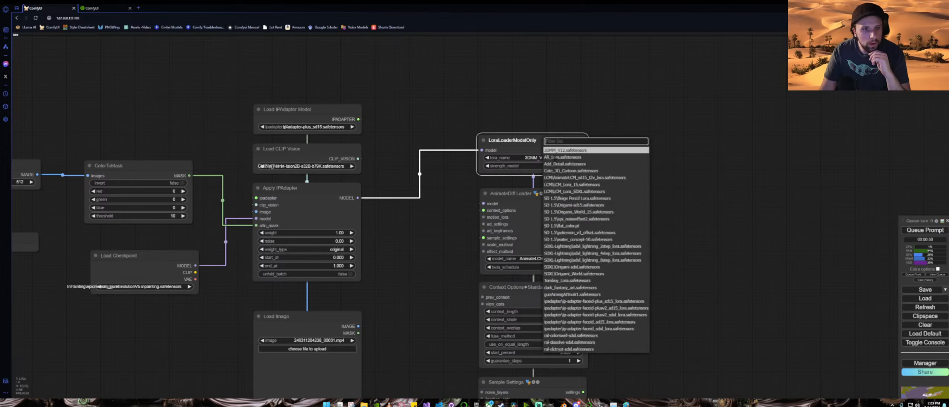
click(597, 178)
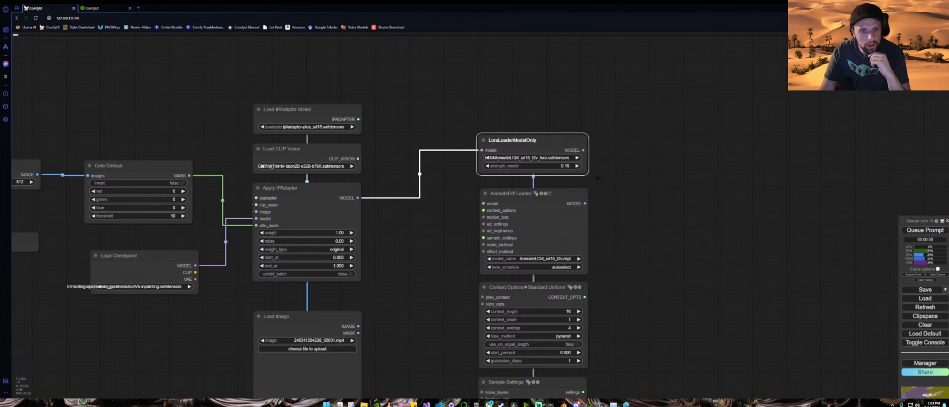
Step: Move the Load Checkpoint node up above the IPAdapter nodes
scroll(618, 220, down, 5)
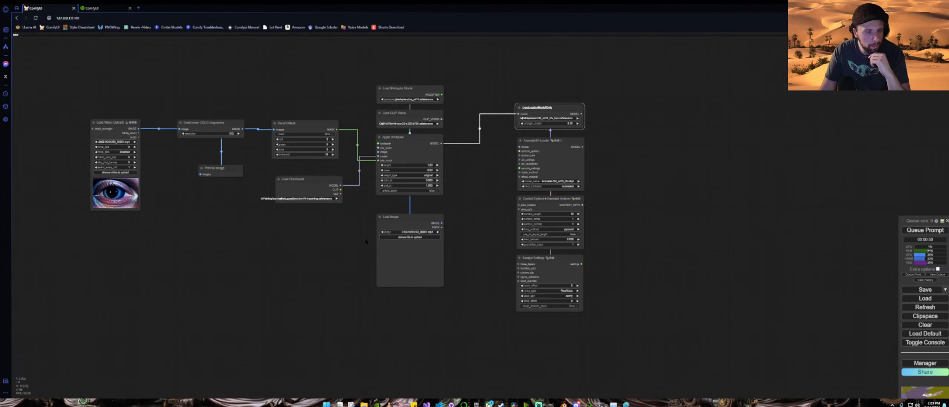
click(329, 179)
drag(328, 179, 294, 49)
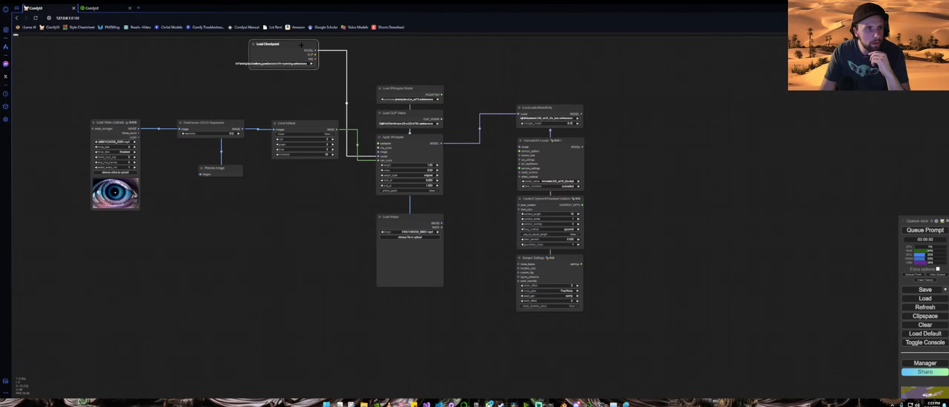
drag(332, 116, 284, 202)
Step: Search for prompt and add a CLIP Text Encode (Prompt) node above the graph
drag(250, 136, 375, 84)
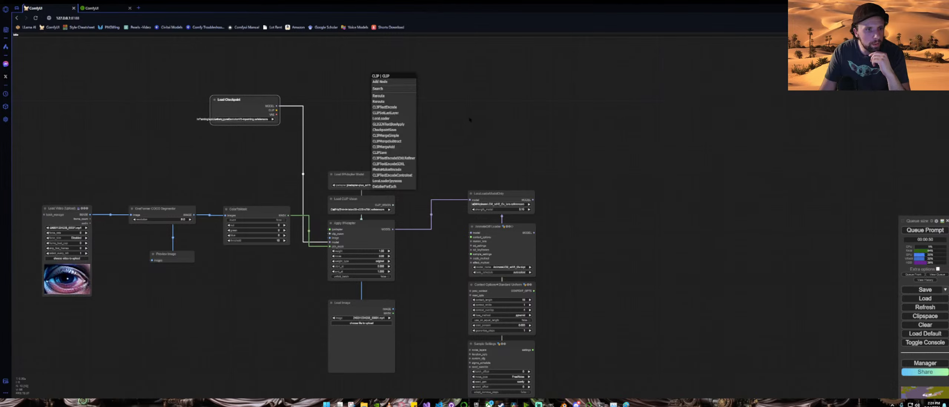
click(469, 119)
double_click(371, 79)
text(p)
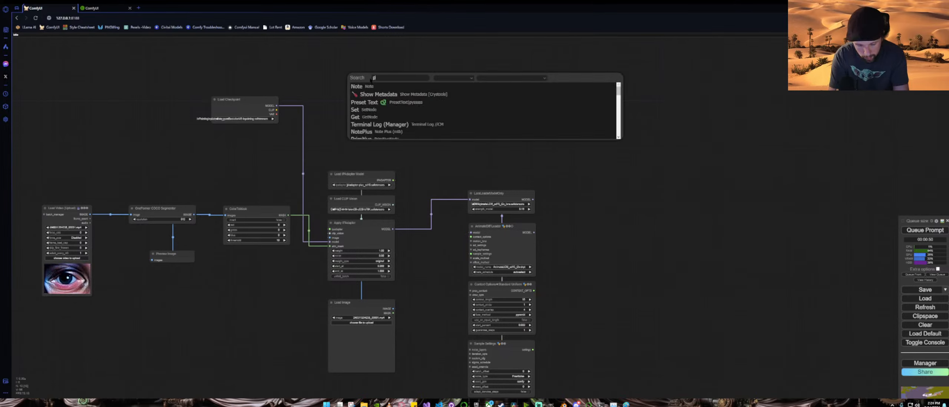
text(o)
text(rom)
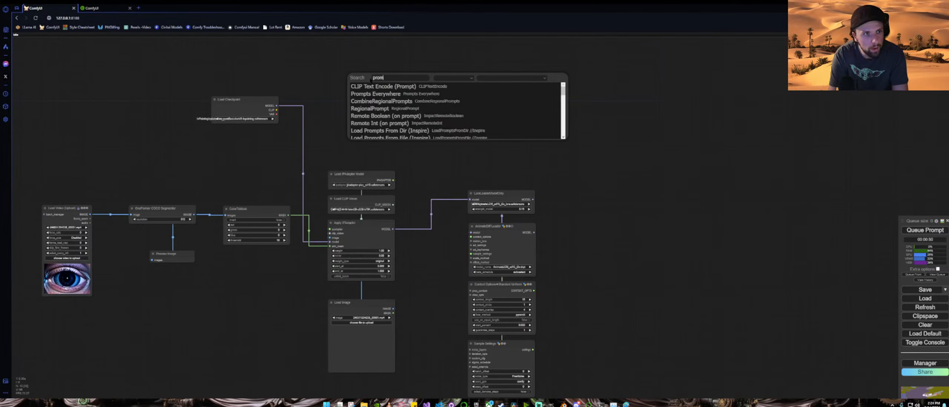
click(381, 89)
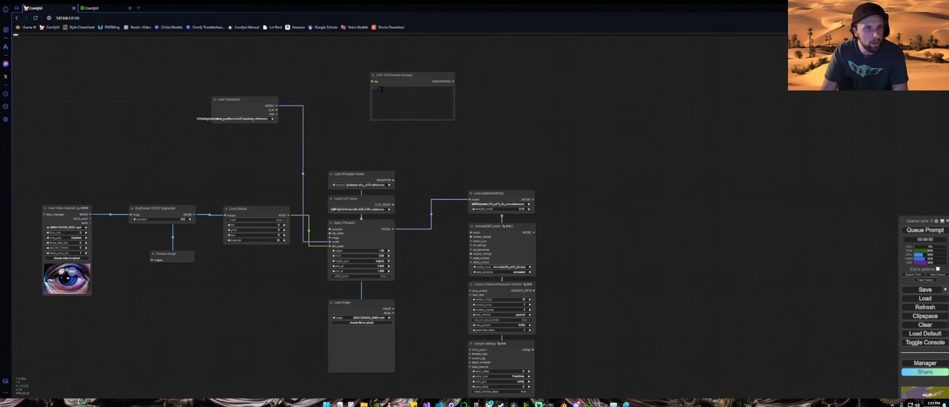
drag(397, 81, 369, 51)
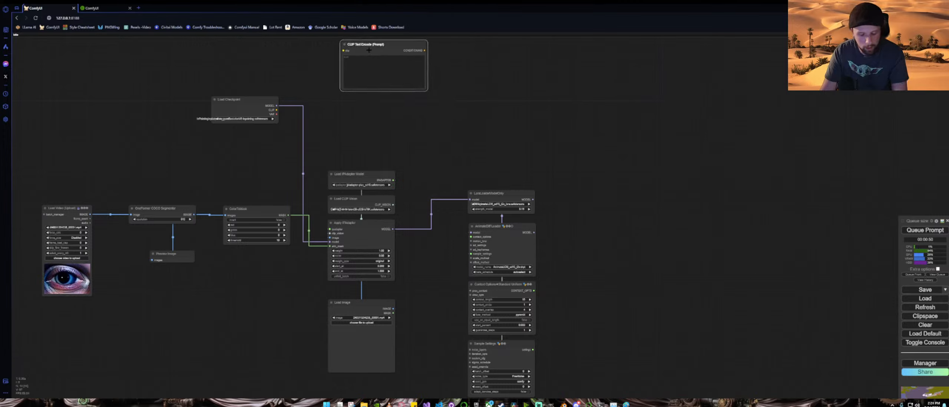
Step: Paste a second CLIP Text Encode (Prompt) below the first and connect the checkpoint's CLIP output to both
key(ctrl+v)
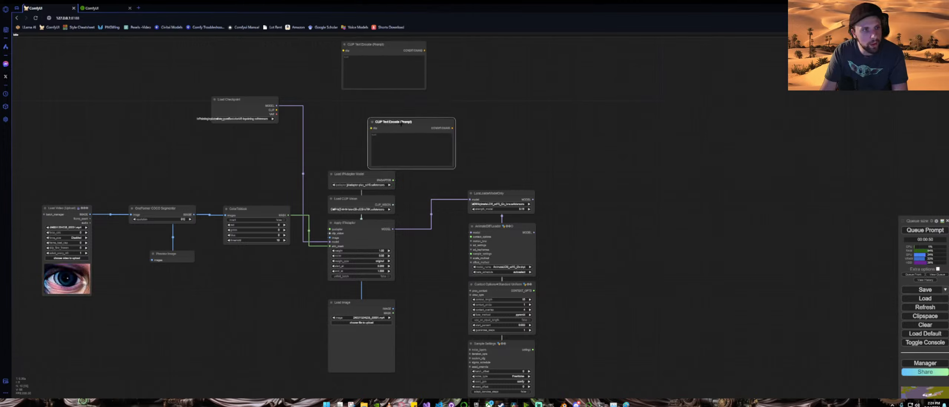
drag(401, 124, 374, 109)
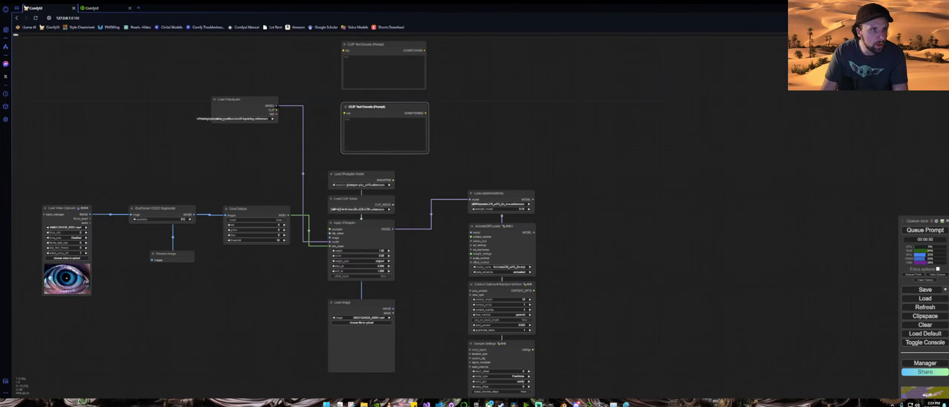
drag(276, 110, 344, 51)
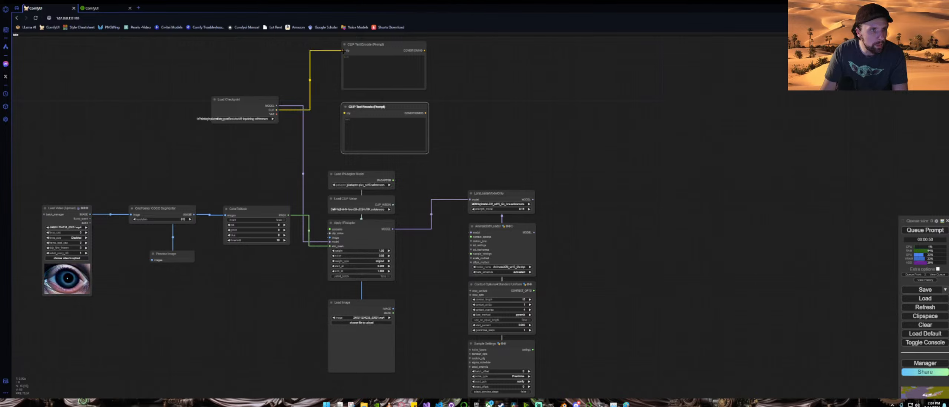
drag(277, 110, 345, 113)
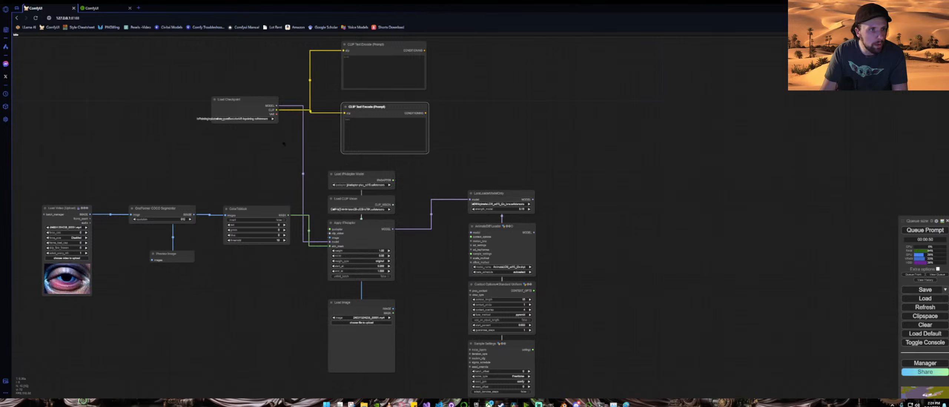
Step: Colour the upper CLIP Text Encode node green and the lower one red
drag(271, 146, 200, 164)
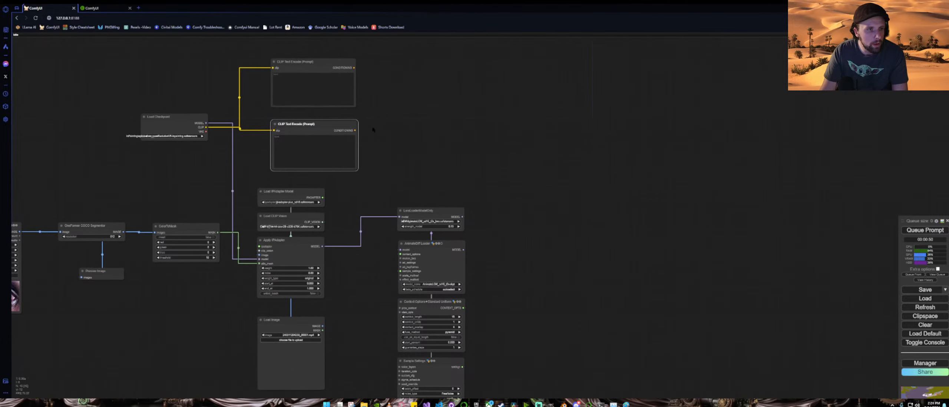
right_click(294, 64)
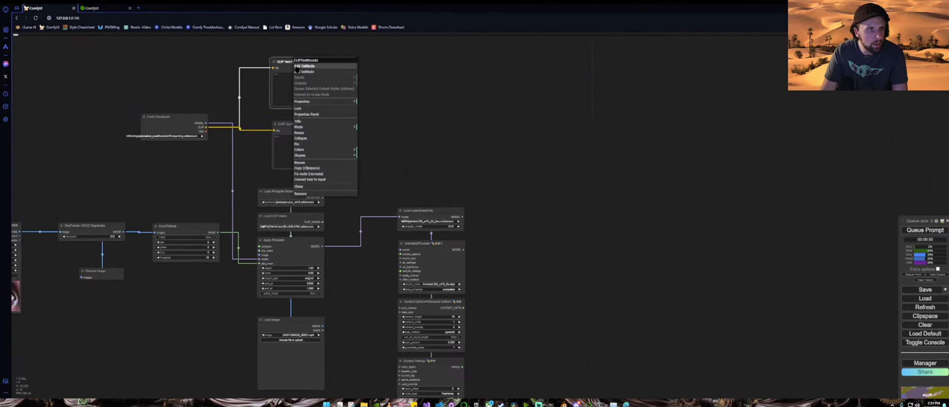
click(327, 150)
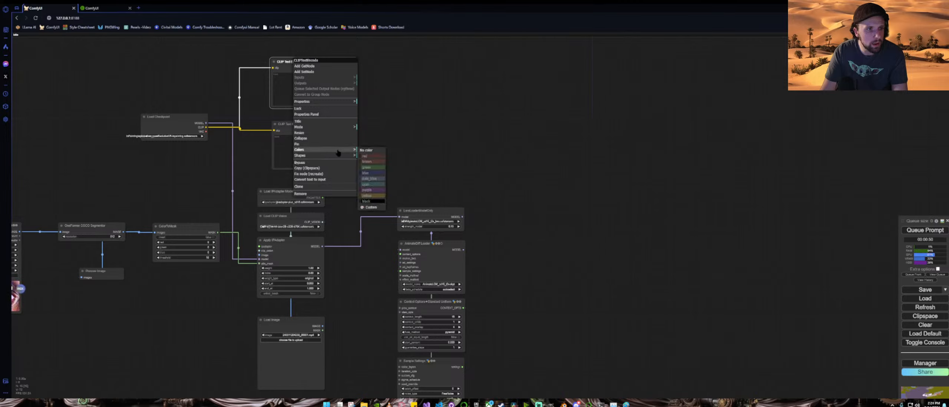
click(380, 168)
right_click(313, 125)
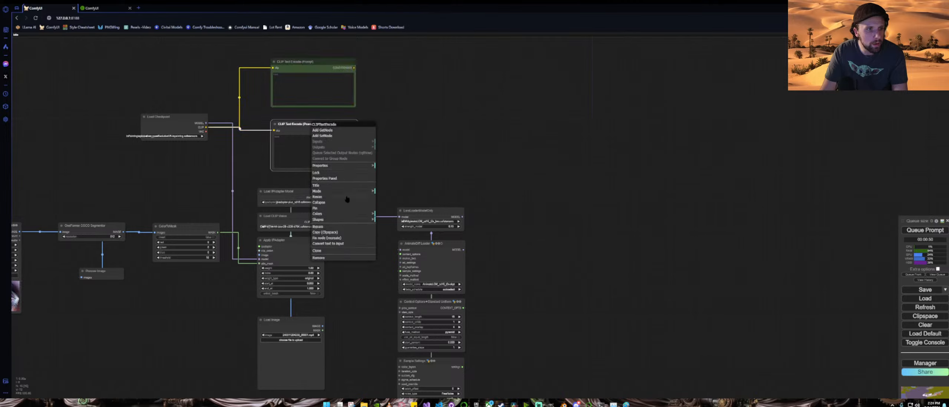
click(356, 214)
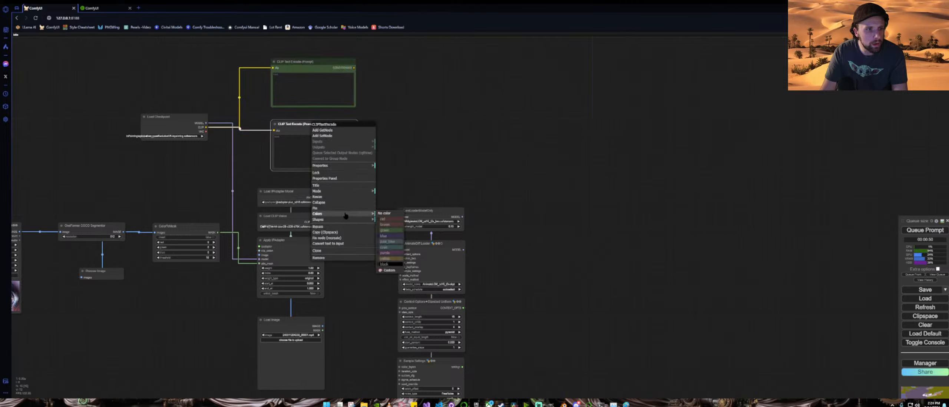
click(392, 219)
Step: Search for ksam and add a KSampler (Advanced) node to the right of the AnimateDiff nodes
drag(438, 161, 353, 139)
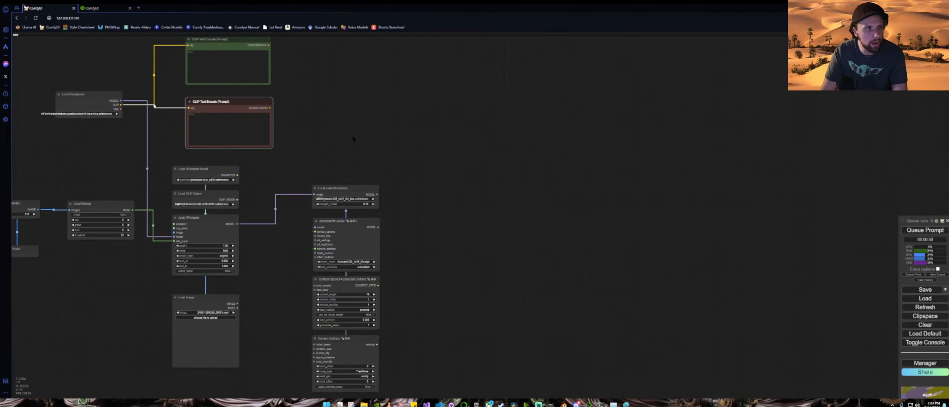
scroll(353, 139, down, 4)
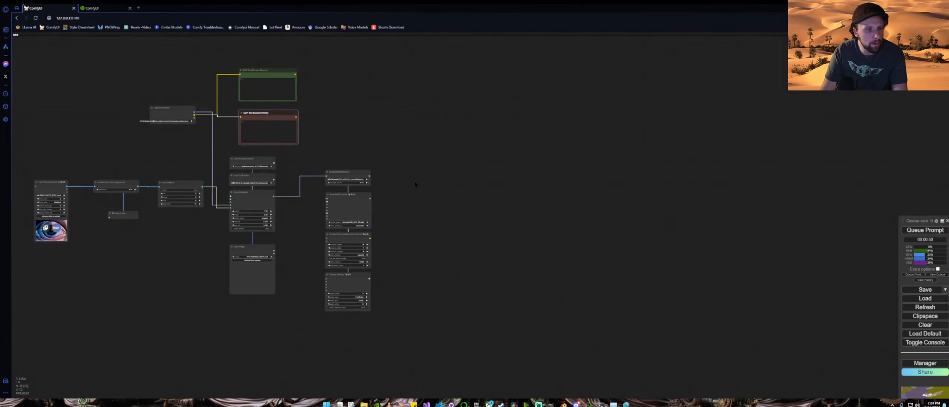
double_click(417, 184)
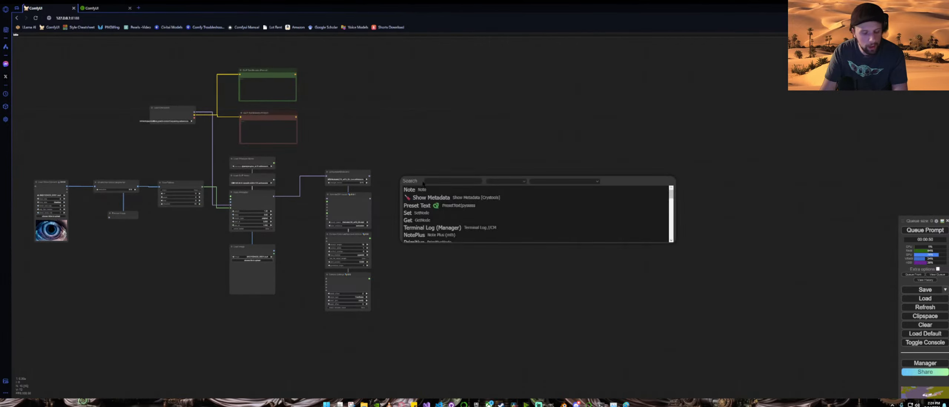
text(ksam)
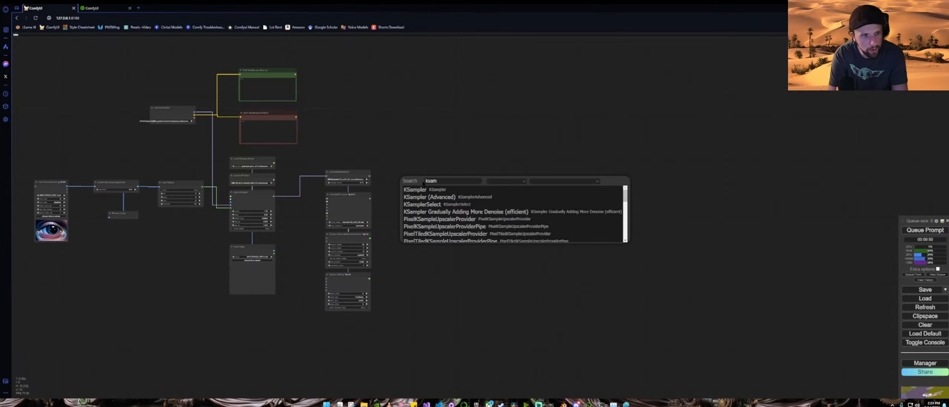
click(445, 198)
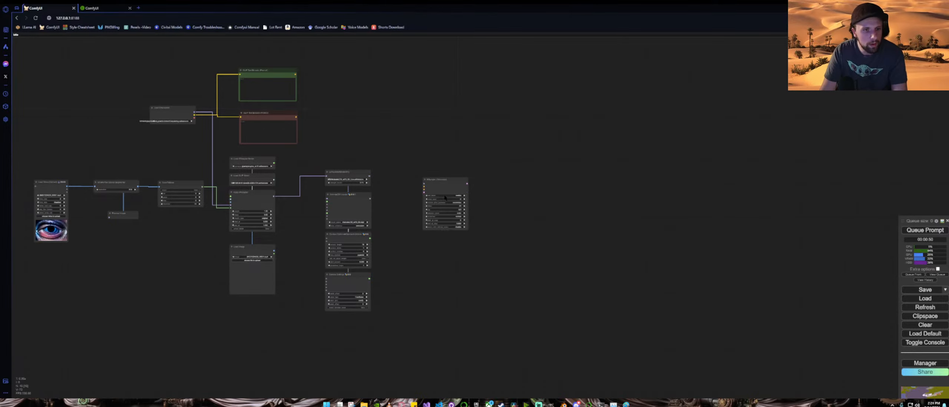
Step: Connect the AnimateDiff Loader's MODEL output to the KSampler (Advanced) model input
scroll(446, 198, up, 10)
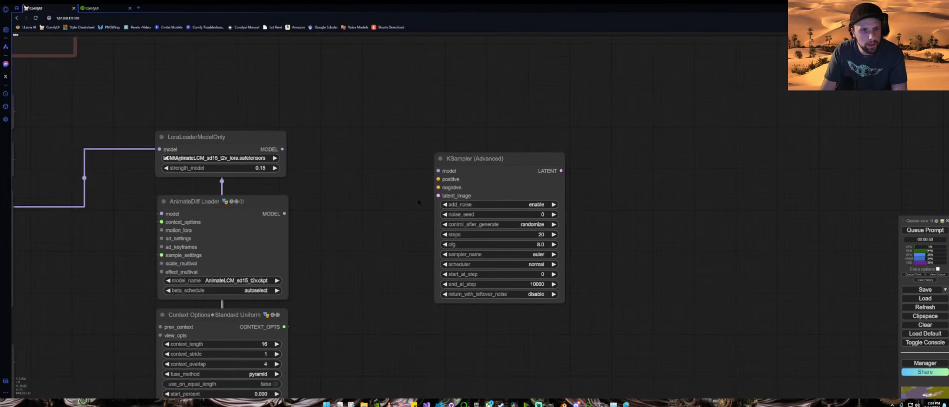
scroll(418, 202, down, 5)
drag(400, 205, 419, 209)
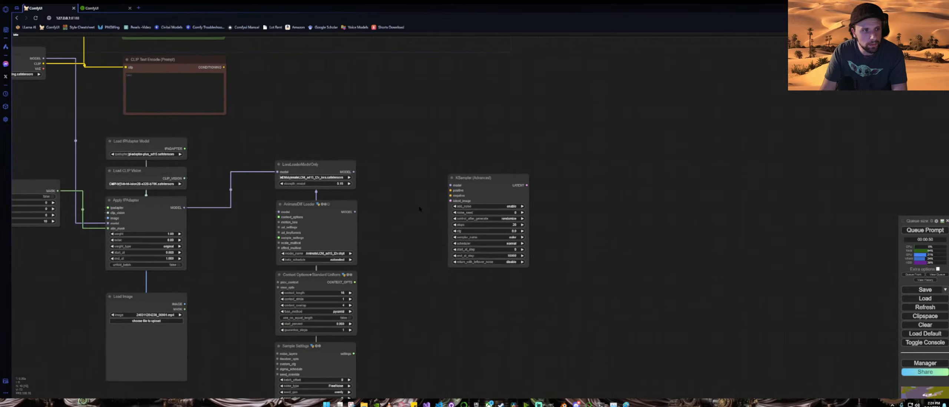
drag(355, 211, 450, 186)
Step: Connect the green encoder to the KSampler's positive input and the red encoder to its negative input
scroll(401, 155, down, 4)
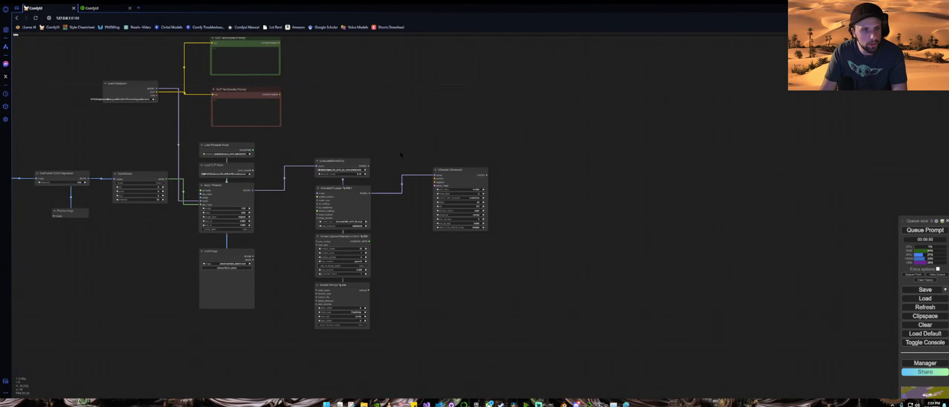
drag(405, 144, 396, 156)
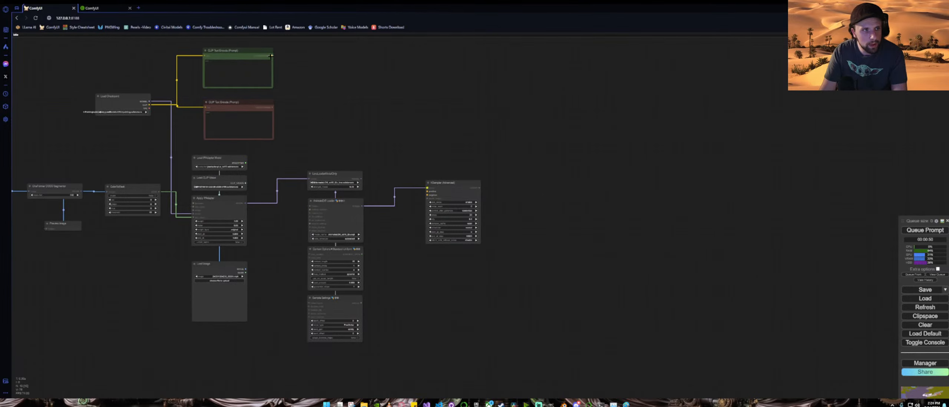
drag(274, 56, 465, 107)
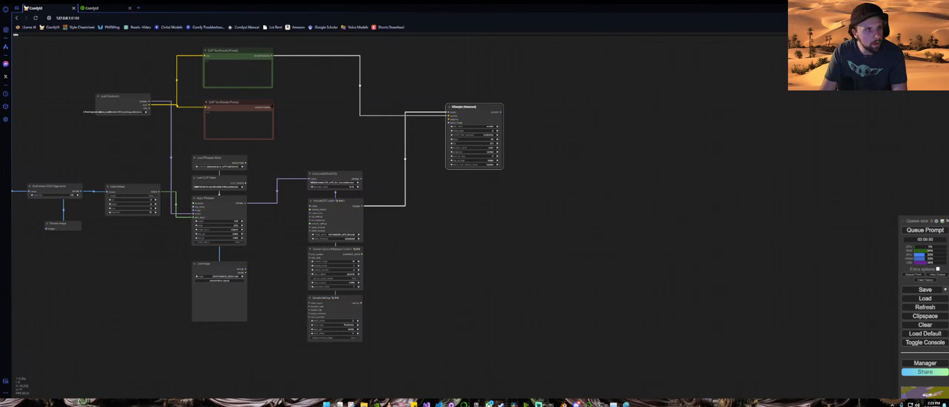
drag(273, 107, 449, 119)
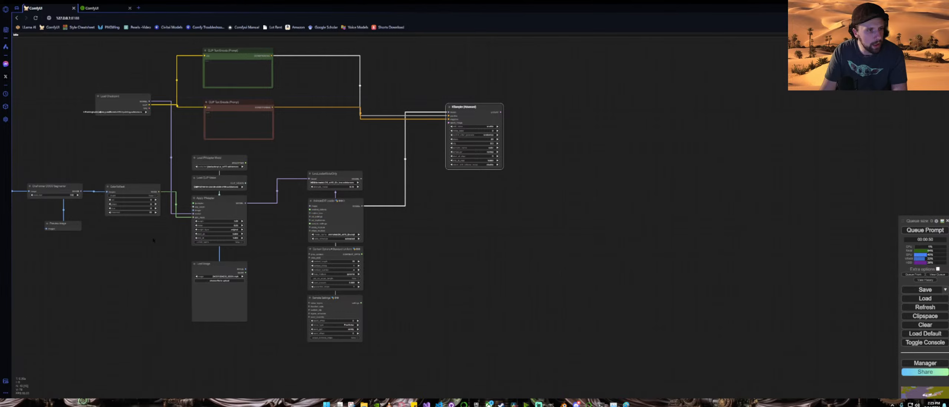
drag(115, 264, 343, 266)
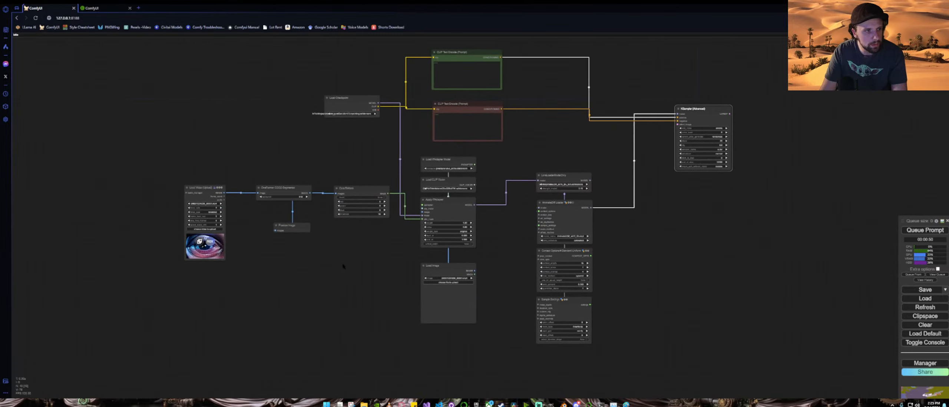
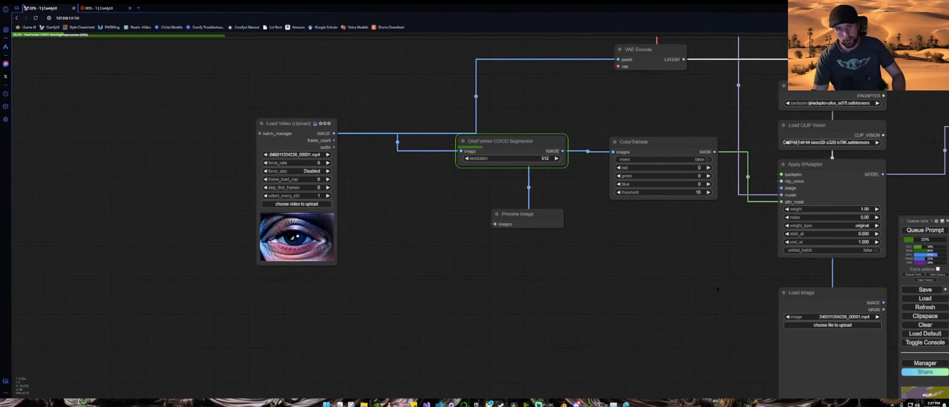
Step: Load the Cosmic Unicorn image from the browser downloads into the Load Image node
drag(717, 291, 522, 204)
click(647, 239)
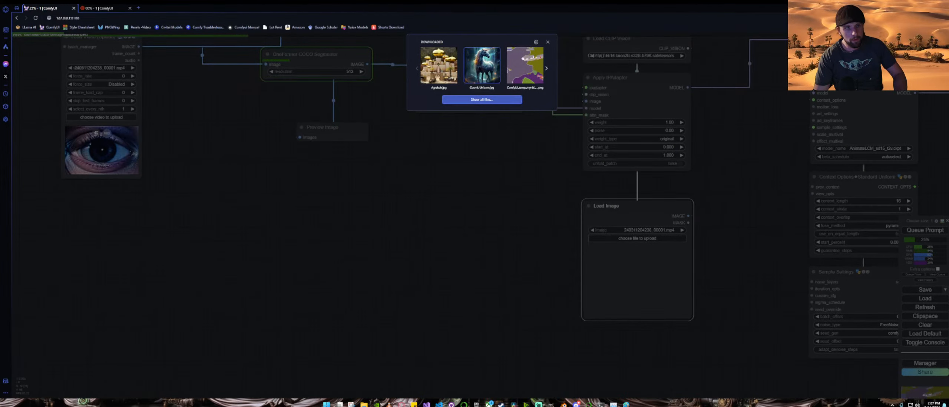
click(439, 66)
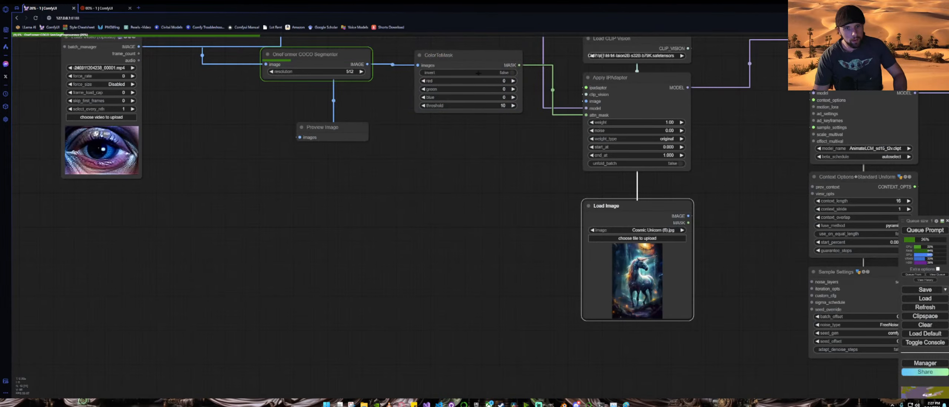
scroll(412, 217, down, 5)
drag(415, 213, 500, 241)
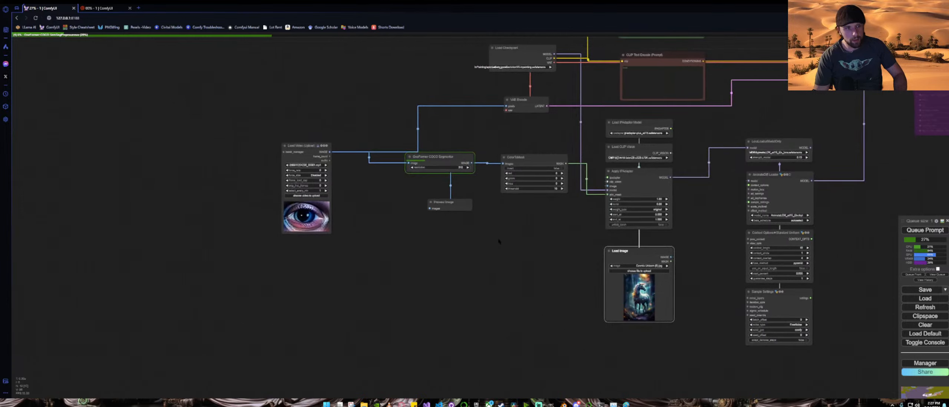
click(314, 195)
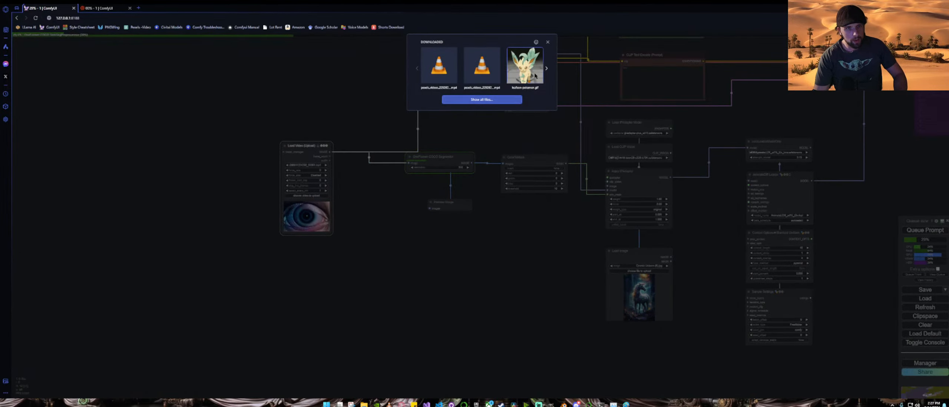
click(438, 77)
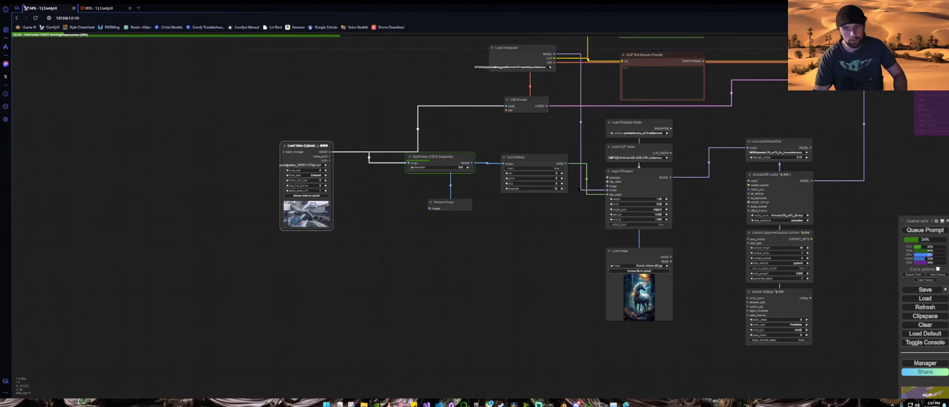
Step: Queue the workflow and cancel the run
click(945, 275)
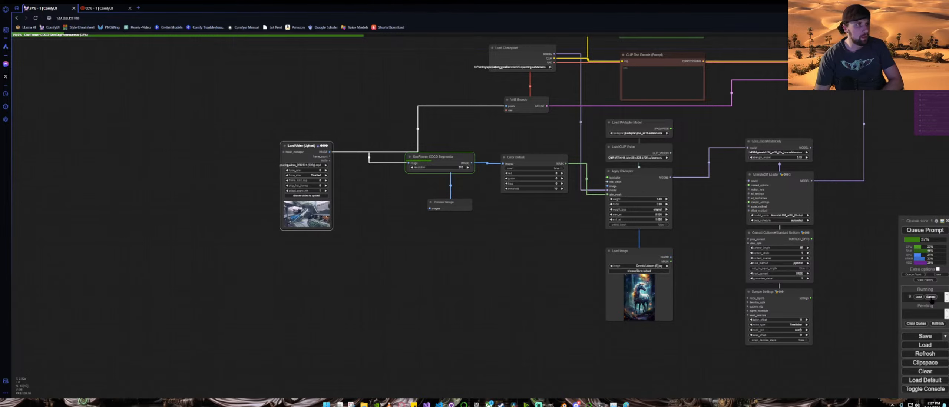
click(931, 297)
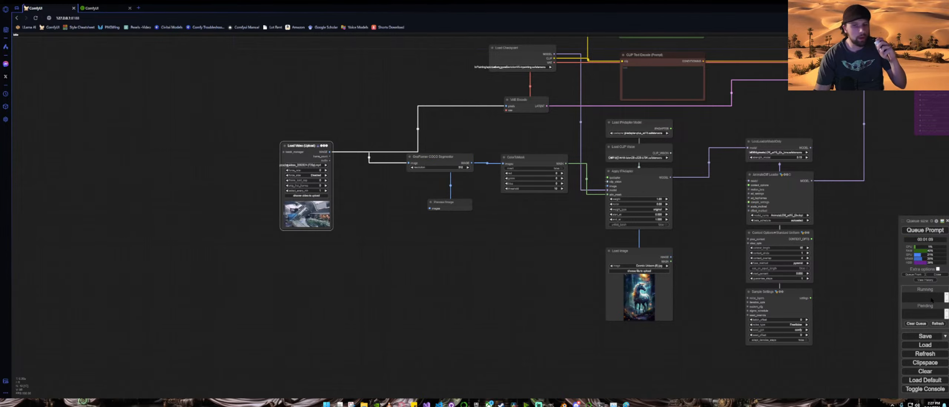
Step: Set the Load Video node's frame_load_cap to 30
scroll(269, 195, up, 12)
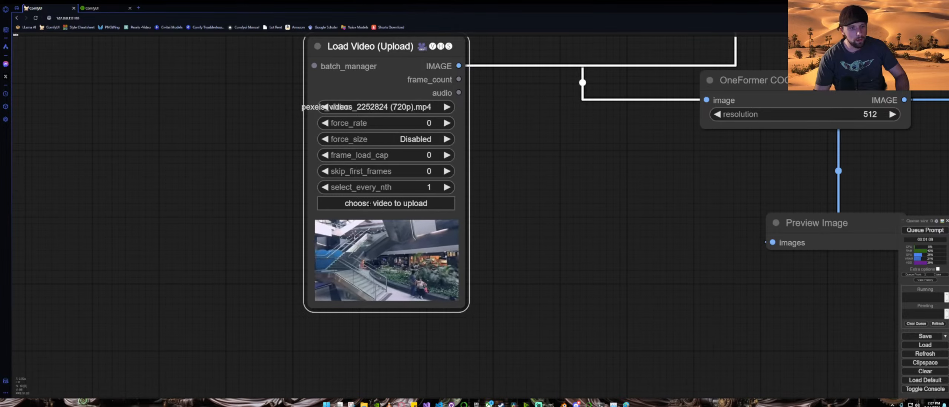
scroll(587, 244, down, 5)
drag(729, 292, 460, 271)
scroll(460, 272, down, 4)
scroll(270, 199, up, 3)
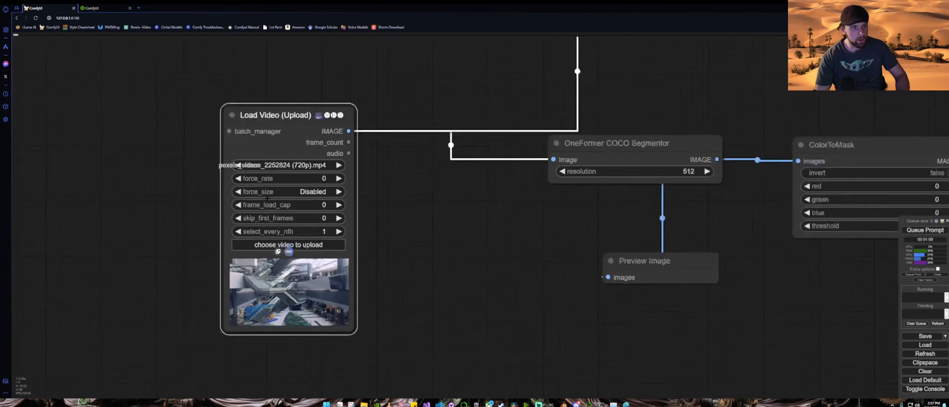
click(330, 206)
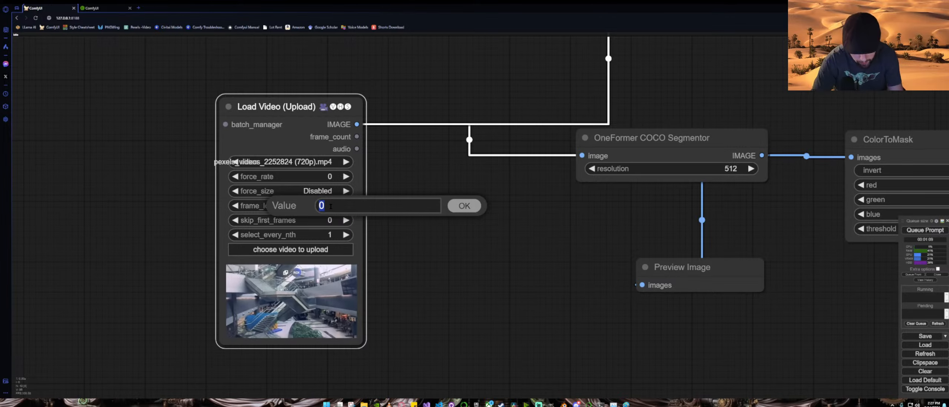
text(30)
key(Return)
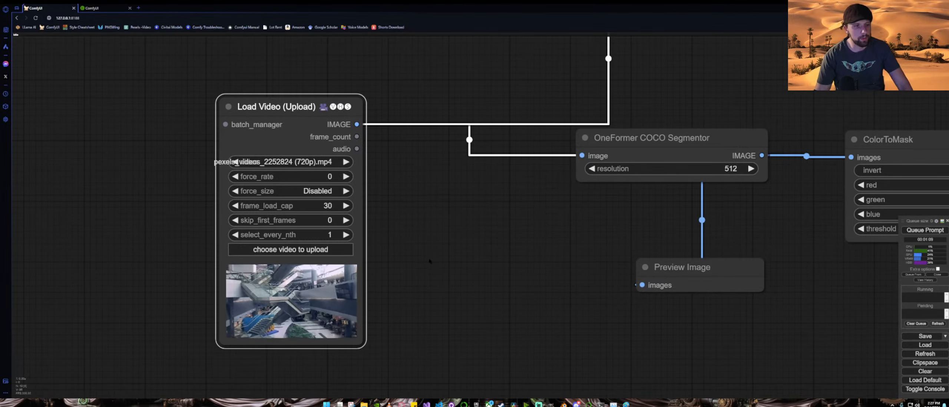
Step: Queue the workflow to generate the OneFormer segmentation previews
scroll(429, 259, down, 5)
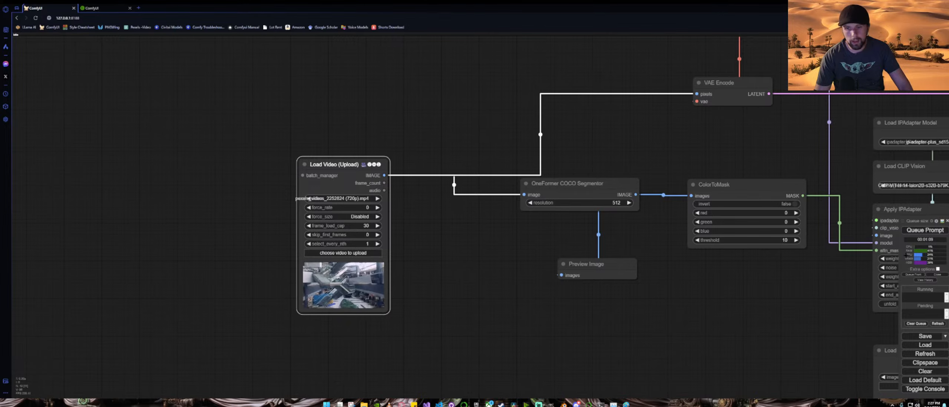
click(926, 230)
drag(702, 326, 513, 291)
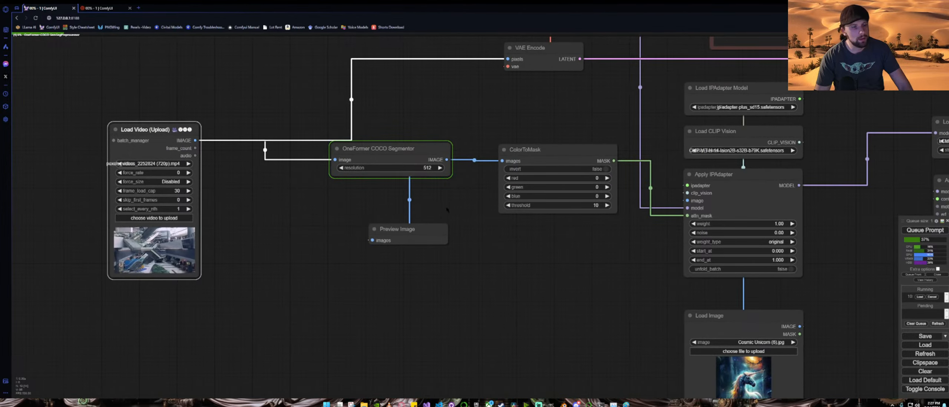
scroll(450, 207, up, 2)
scroll(450, 207, down, 4)
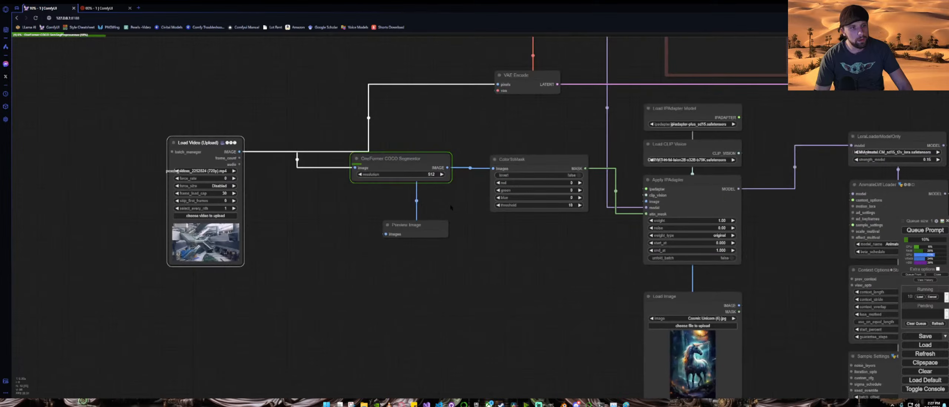
scroll(549, 256, down, 3)
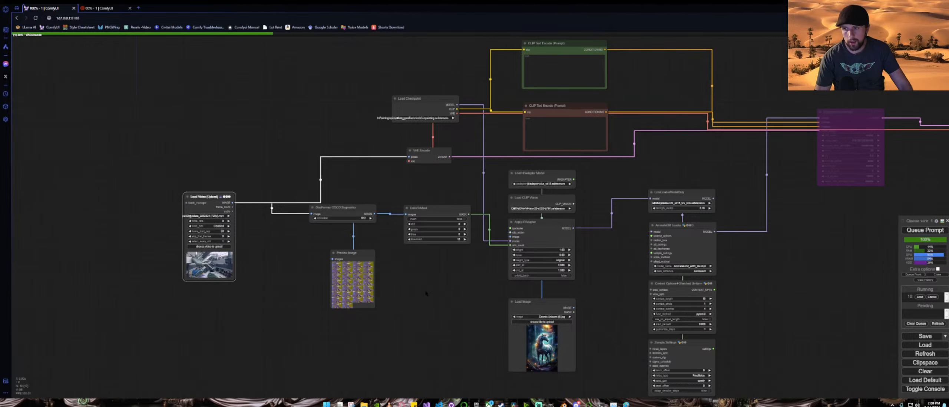
Step: Save a single segmentation frame from the Preview Image node and open its Downloads folder
scroll(426, 293, up, 7)
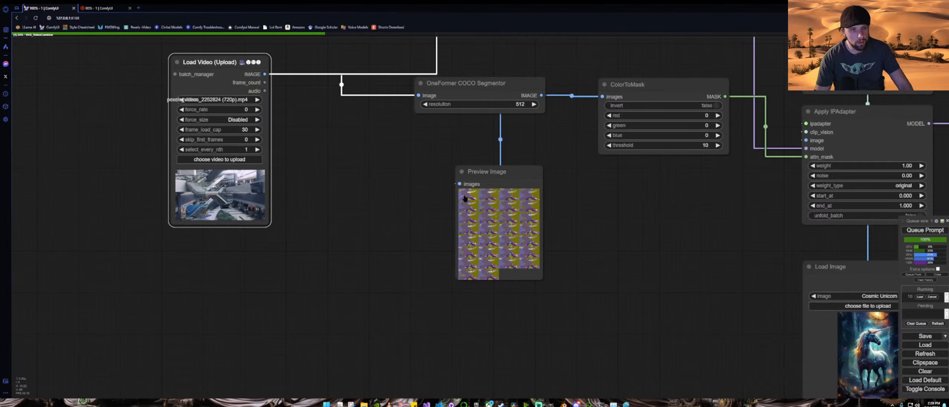
click(465, 198)
right_click(488, 227)
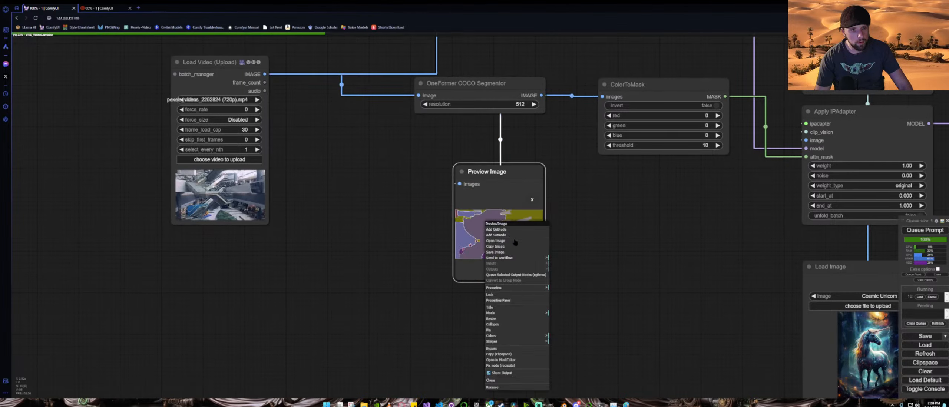
click(521, 246)
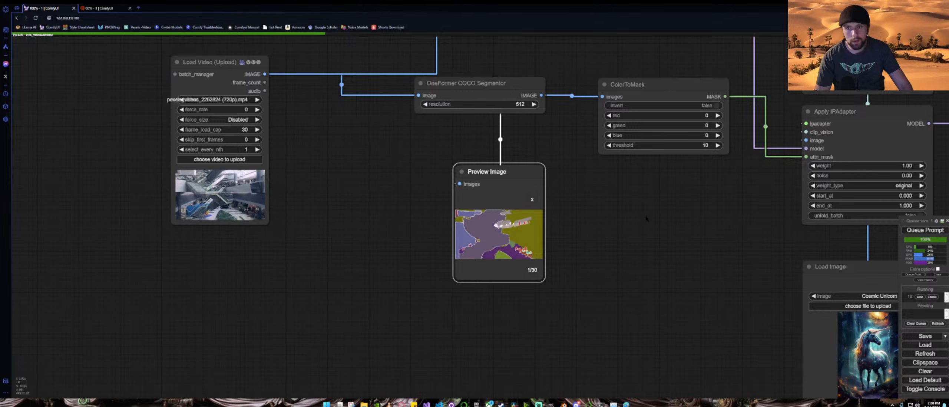
click(897, 44)
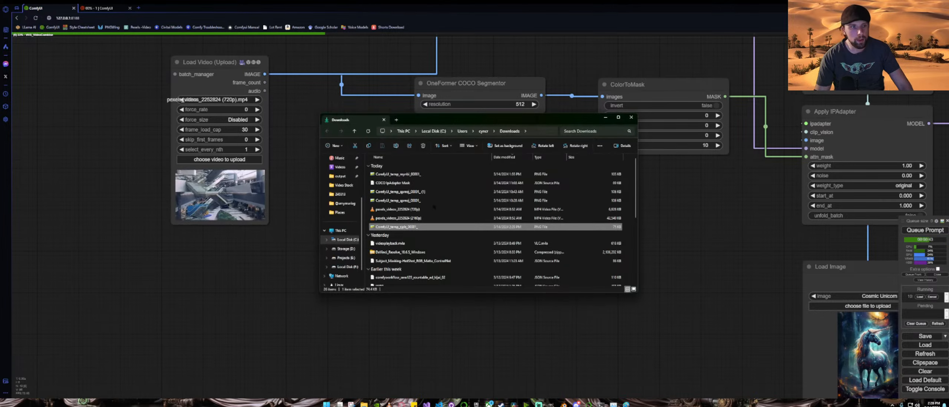
Step: Open the saved segmentation image with Paint
right_click(430, 227)
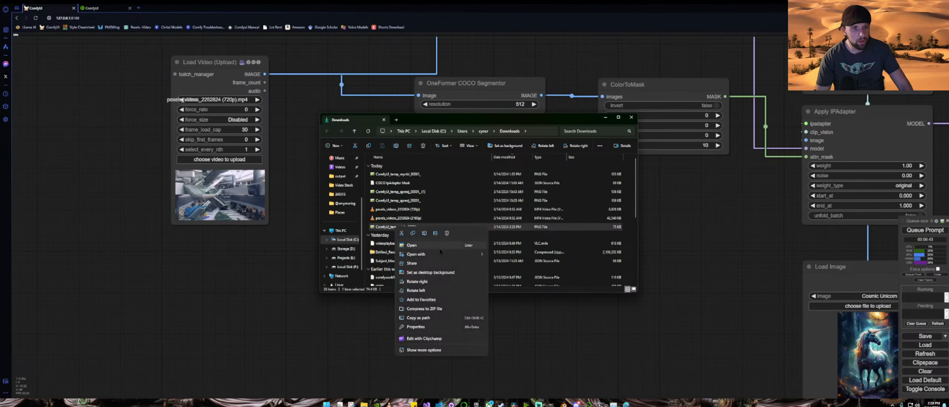
mouse_move(445, 254)
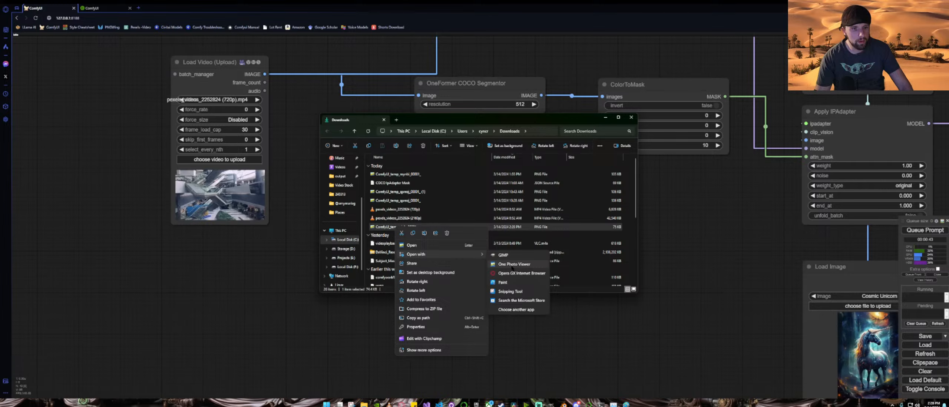
click(504, 282)
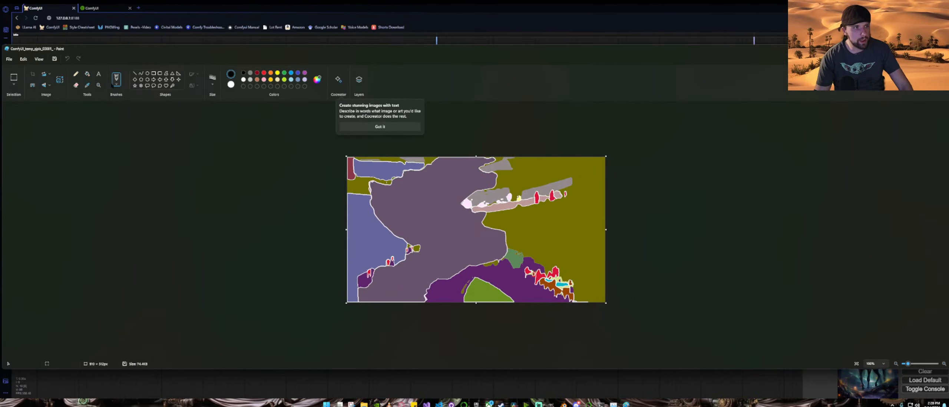
Step: Sample the olive segment's colour with the colour picker and check its RGB values in Edit colors
click(89, 85)
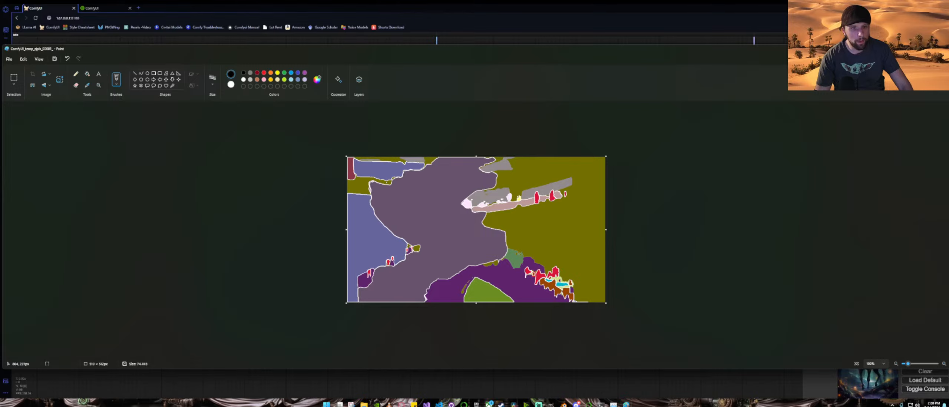
click(86, 85)
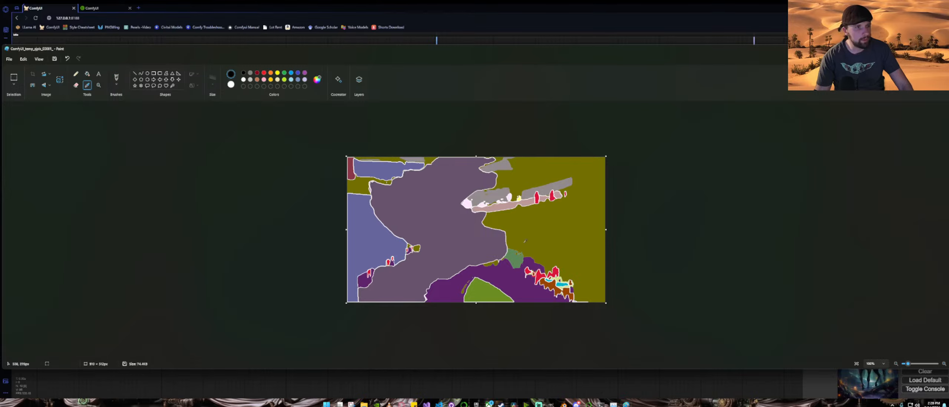
click(572, 236)
click(317, 79)
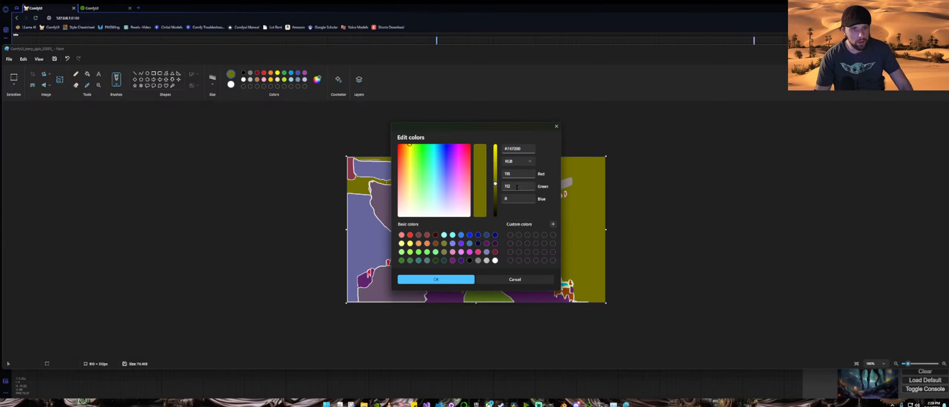
click(432, 282)
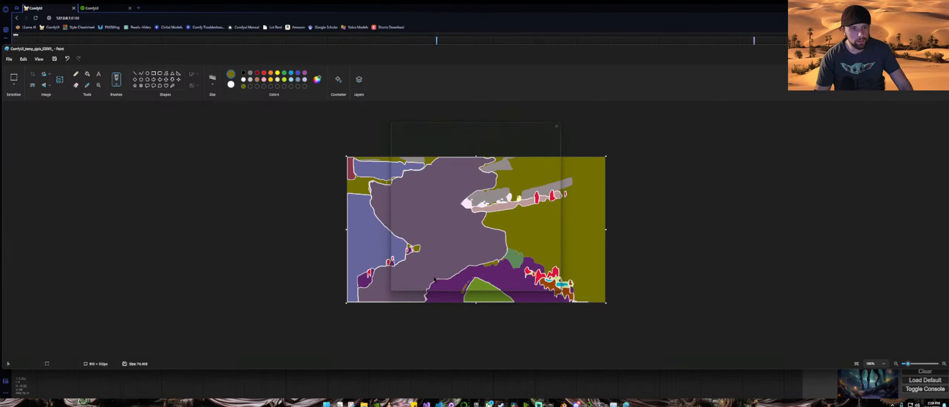
Step: Close Paint without saving and close the Downloads window
key(alt+F4)
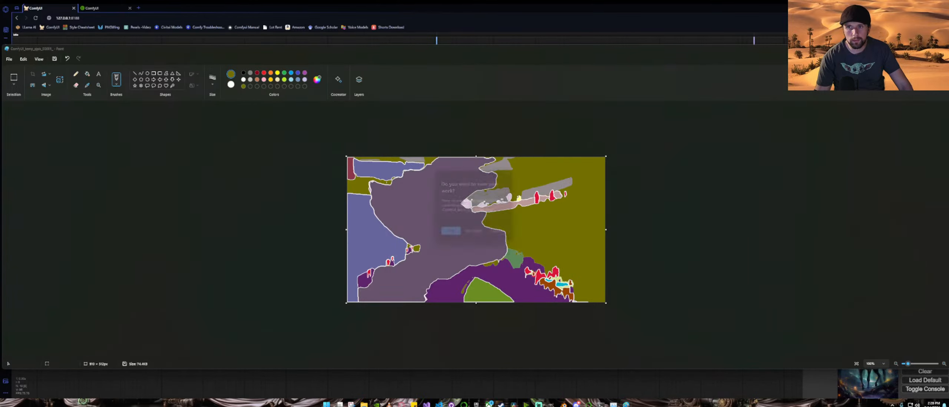
click(458, 236)
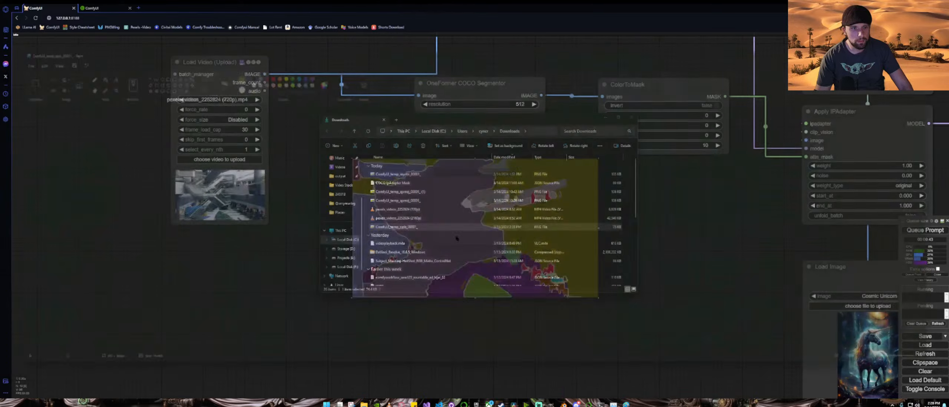
click(606, 117)
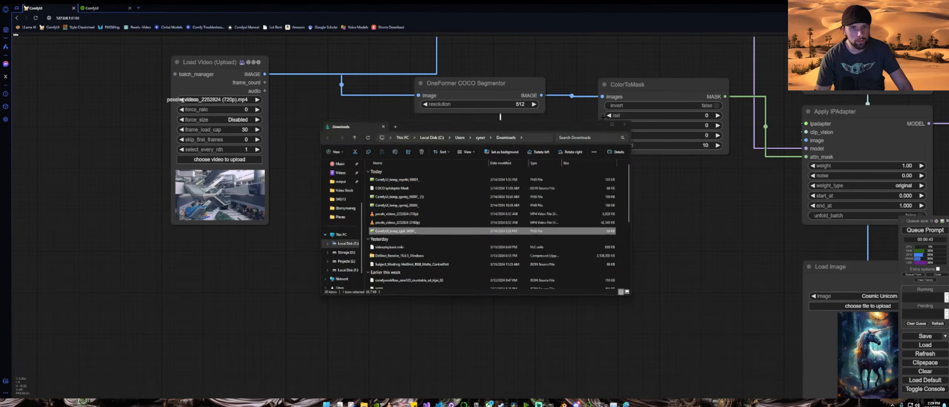
Step: Set the ColorToMask node's red value to 116 and green value to 112
click(708, 118)
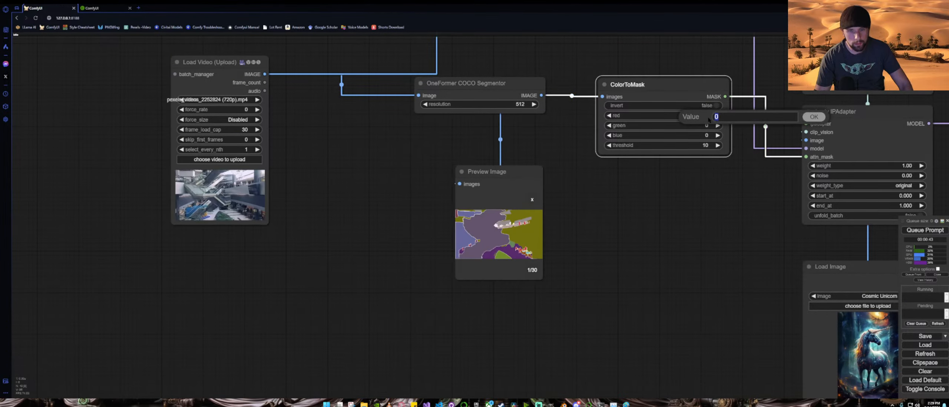
text(11)
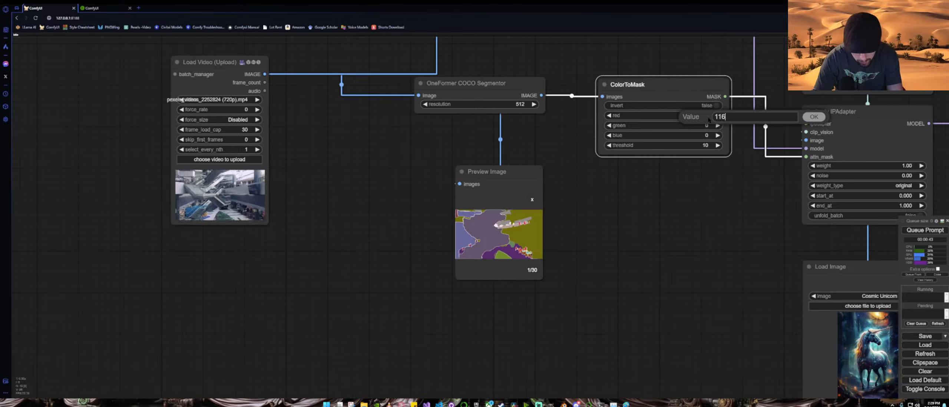
text(6)
key(Return)
click(704, 124)
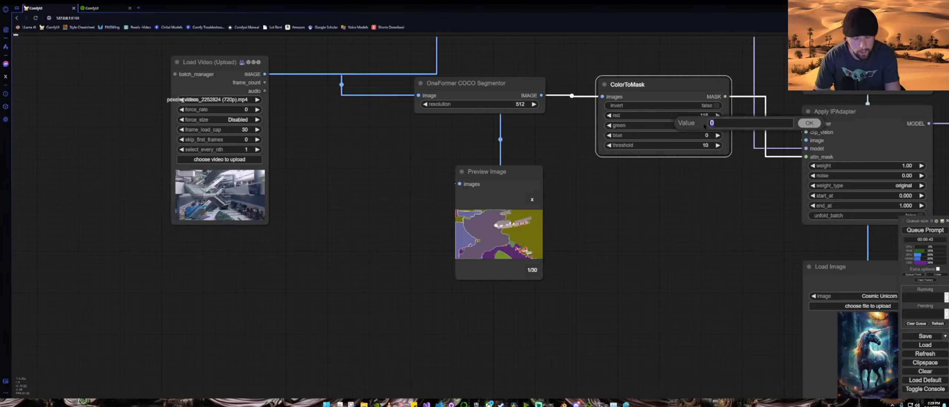
text(112)
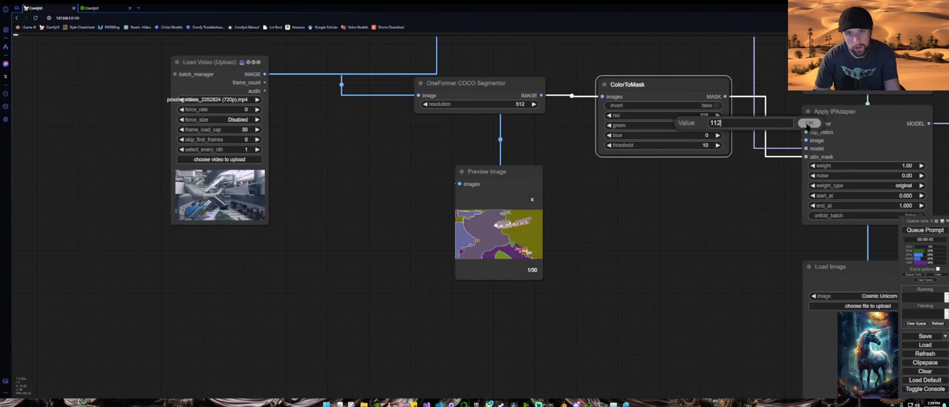
key(Return)
scroll(572, 186, down, 3)
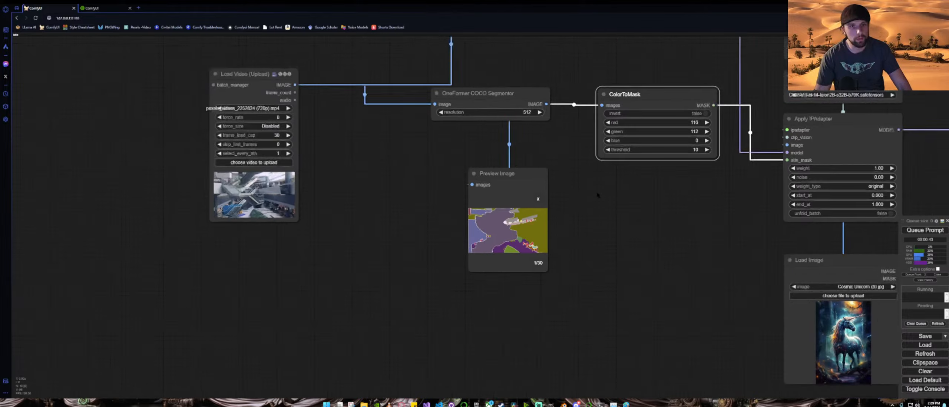
scroll(584, 218, down, 1)
scroll(584, 219, down, 4)
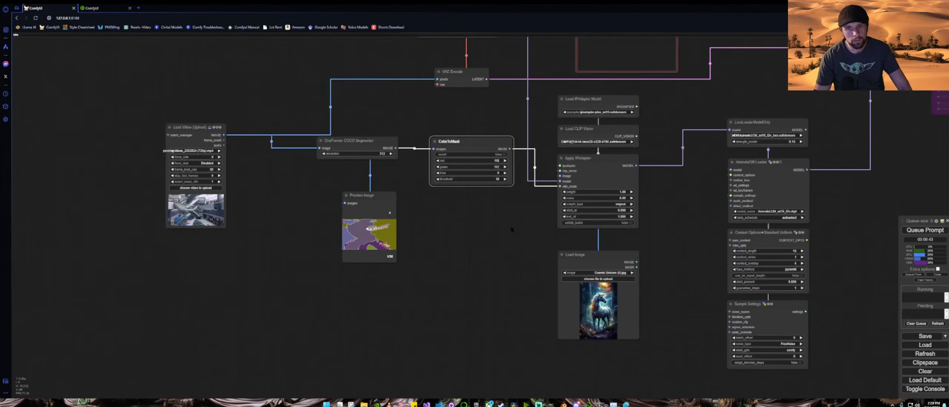
Step: Queue the workflow and re-enable the bypassed KSampler (Advanced) node
drag(755, 210, 603, 216)
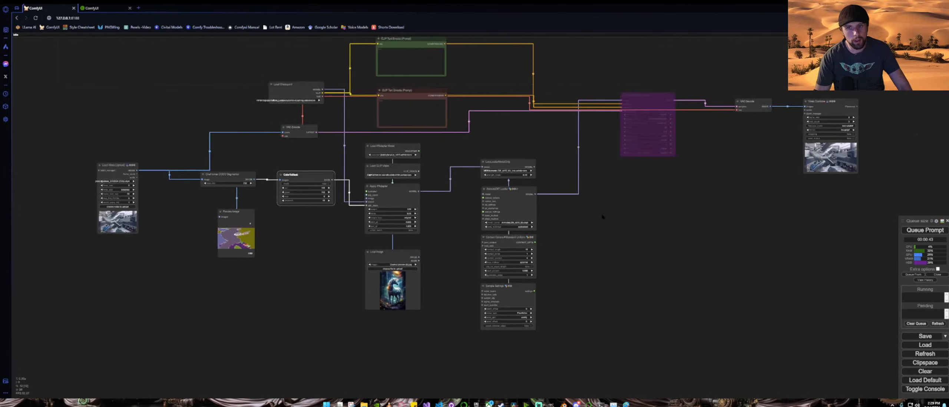
click(908, 233)
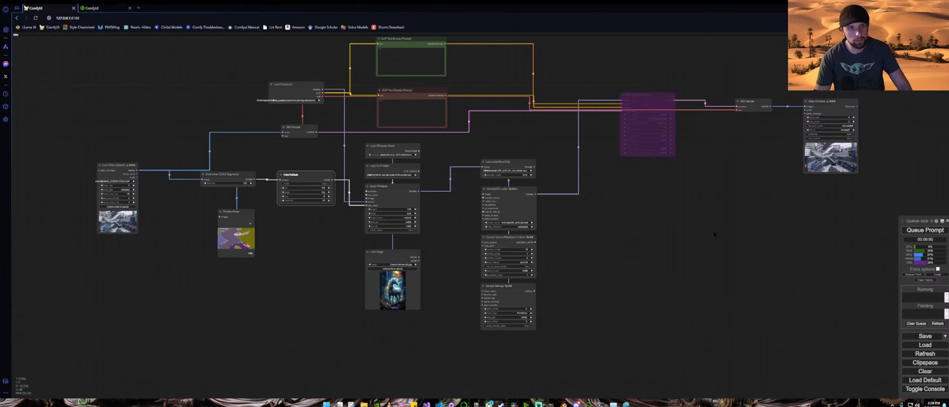
right_click(645, 94)
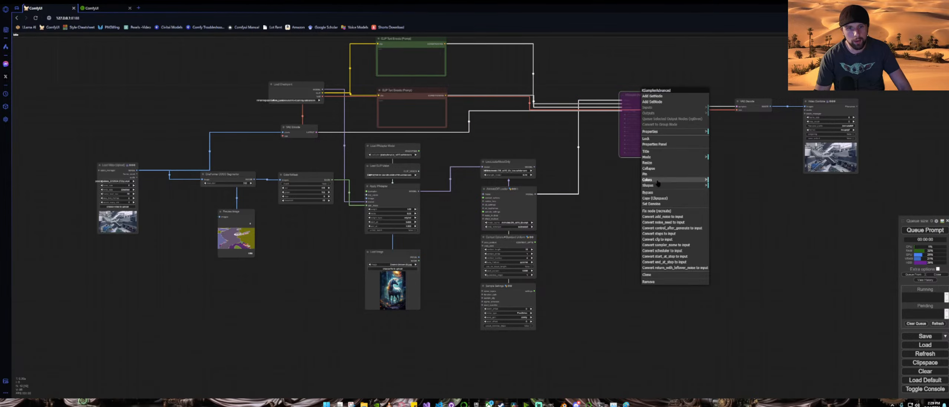
click(659, 193)
Step: Switch the Load Checkpoint model to LCM\kitschInSyncAndABagOfChips_v2.safetensors
scroll(677, 133, up, 5)
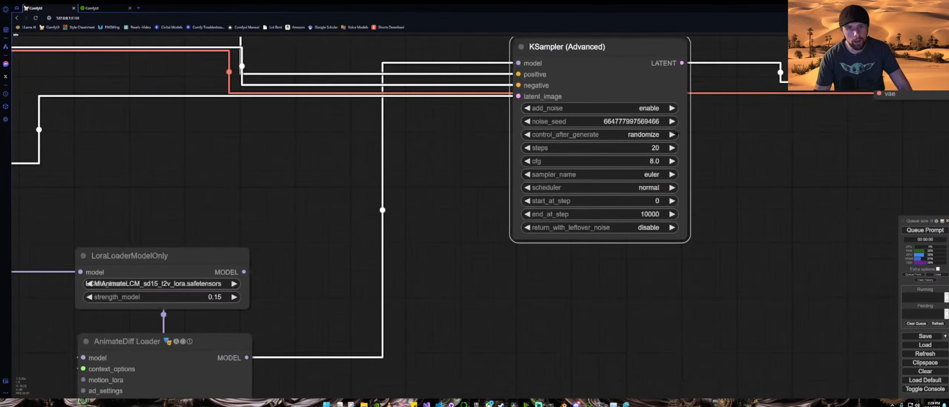
scroll(677, 133, down, 9)
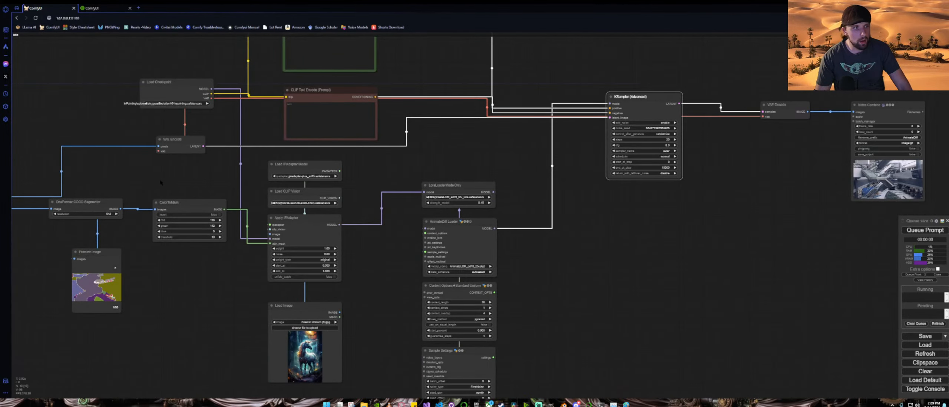
drag(161, 183, 410, 216)
scroll(400, 139, up, 10)
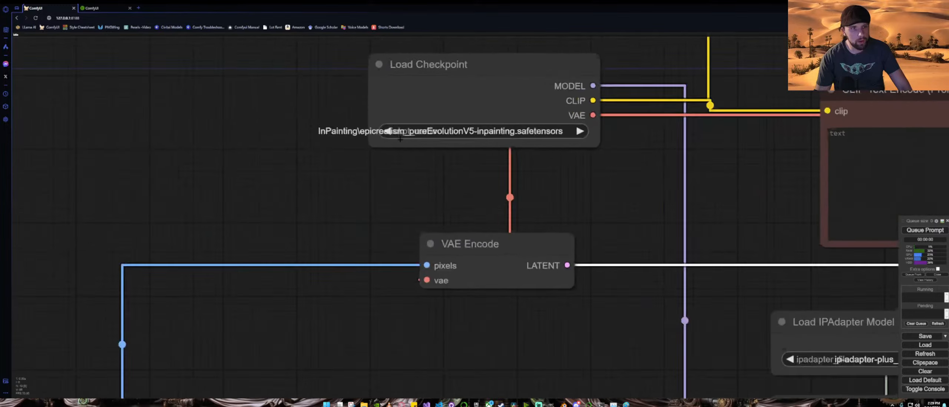
scroll(400, 139, up, 4)
click(511, 130)
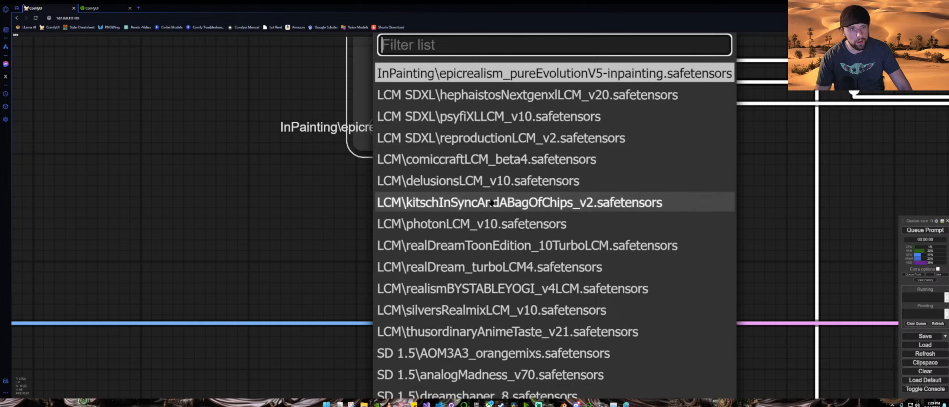
scroll(491, 203, up, 2)
scroll(491, 203, down, 1)
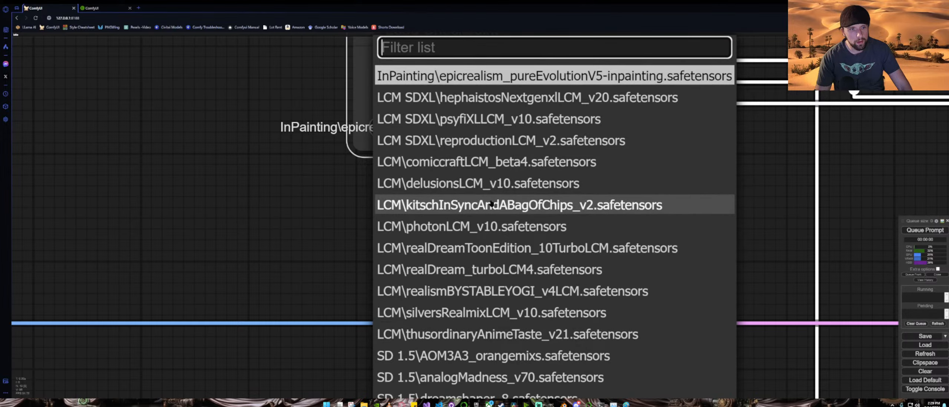
click(513, 206)
Step: Set the KSampler (Advanced) cfg to 1.0 and steps to 8
scroll(637, 190, down, 15)
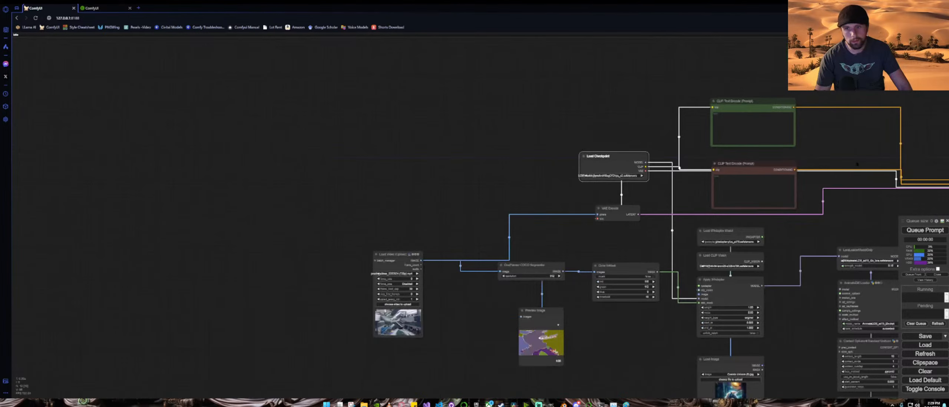
drag(858, 164, 397, 146)
scroll(644, 224, up, 5)
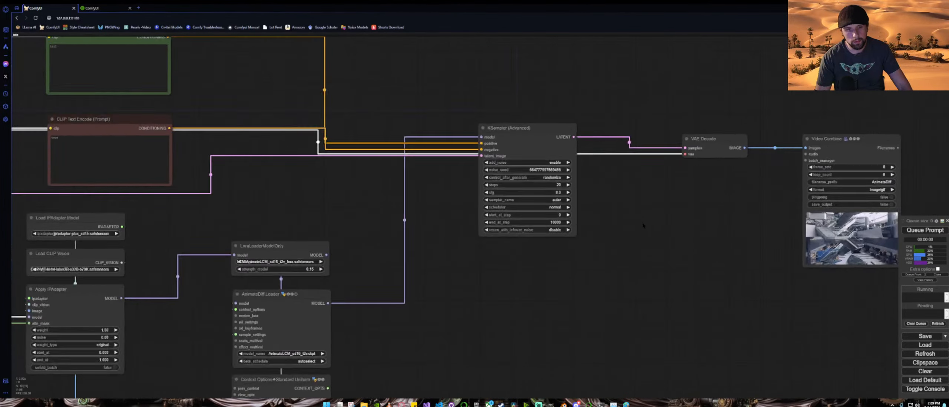
drag(738, 234, 566, 212)
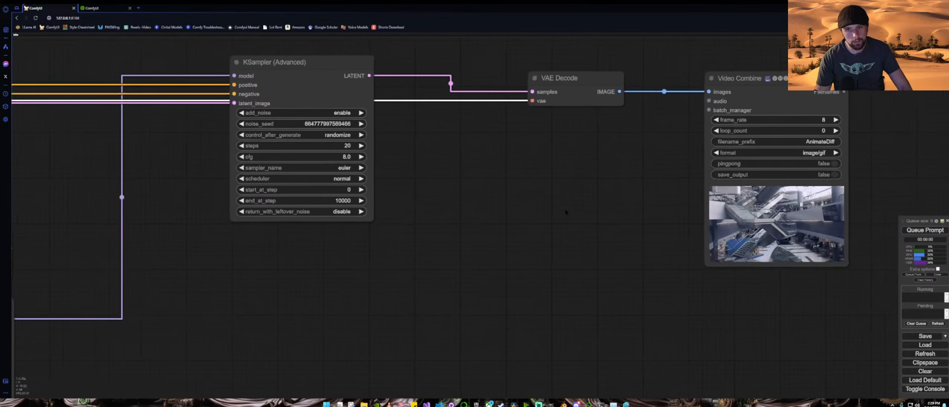
drag(387, 191, 542, 212)
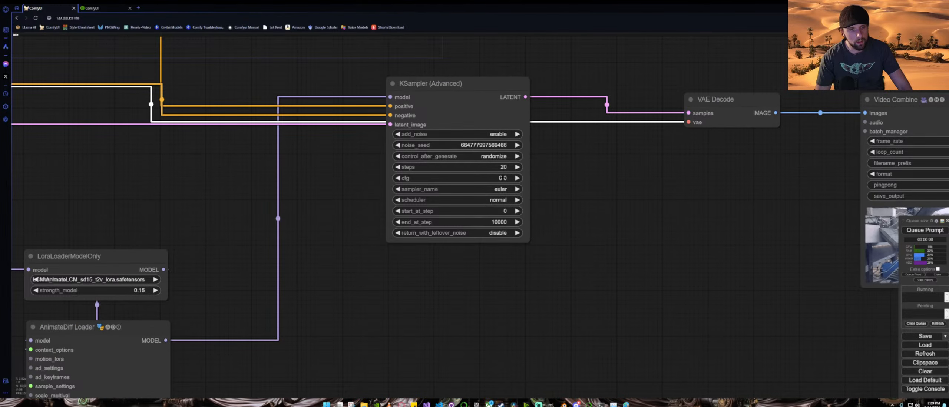
click(503, 178)
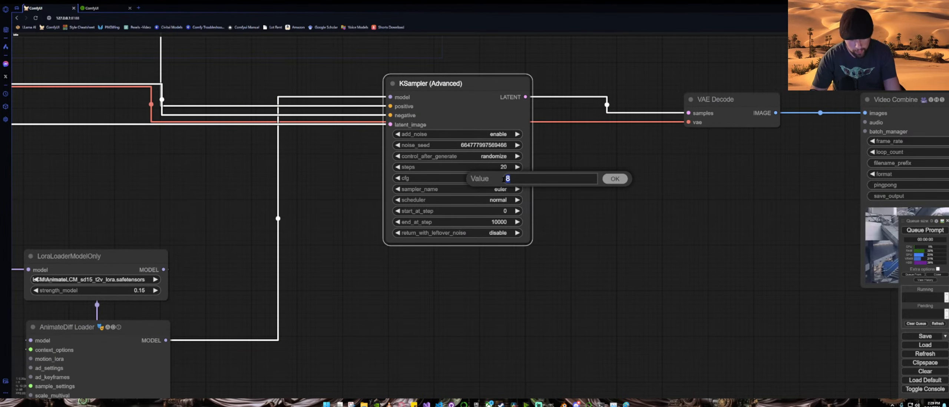
key(Escape)
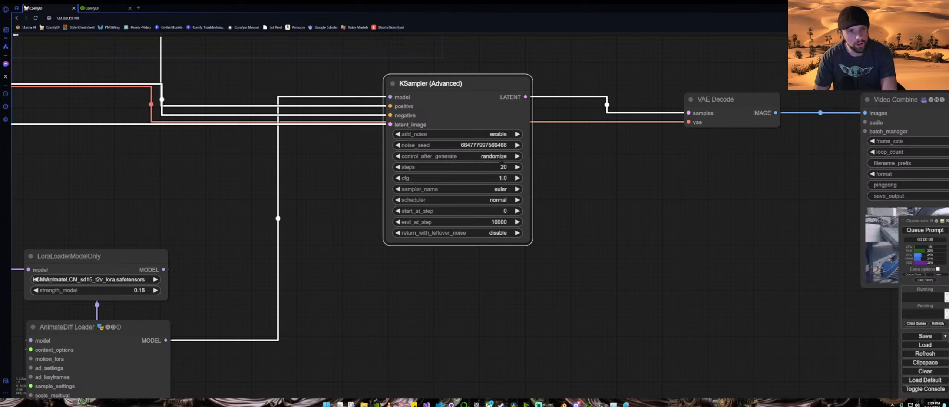
click(507, 167)
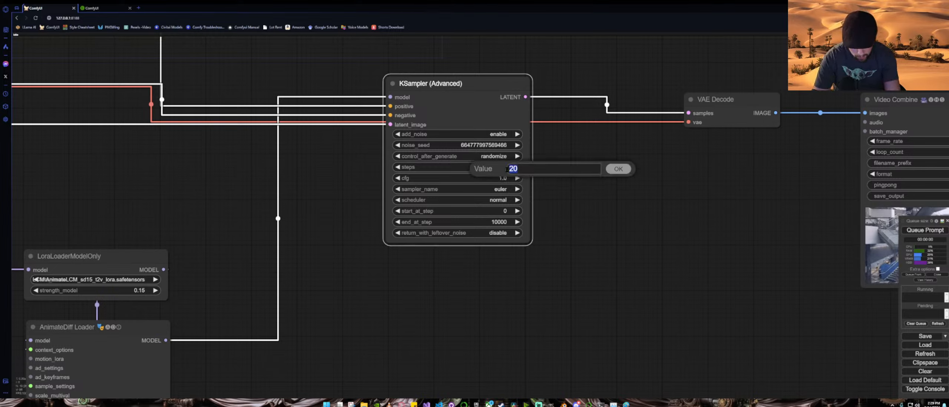
text(8)
key(Return)
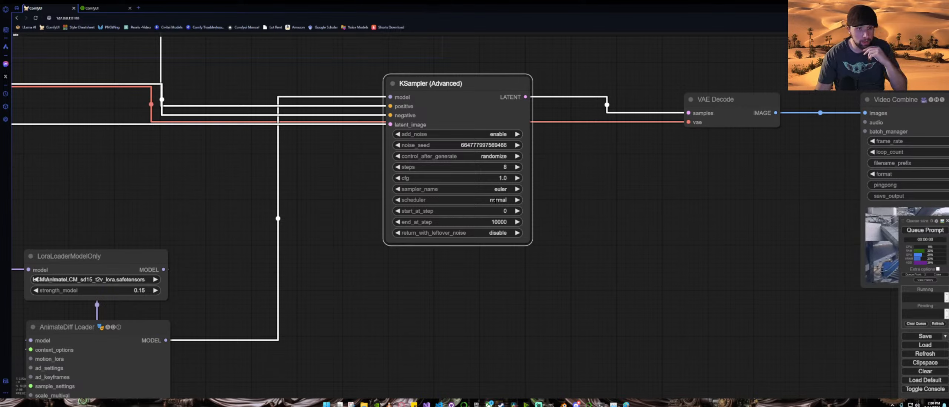
Step: Set the KSampler (Advanced) sampler to lcm and scheduler to sgm_uniform
click(502, 190)
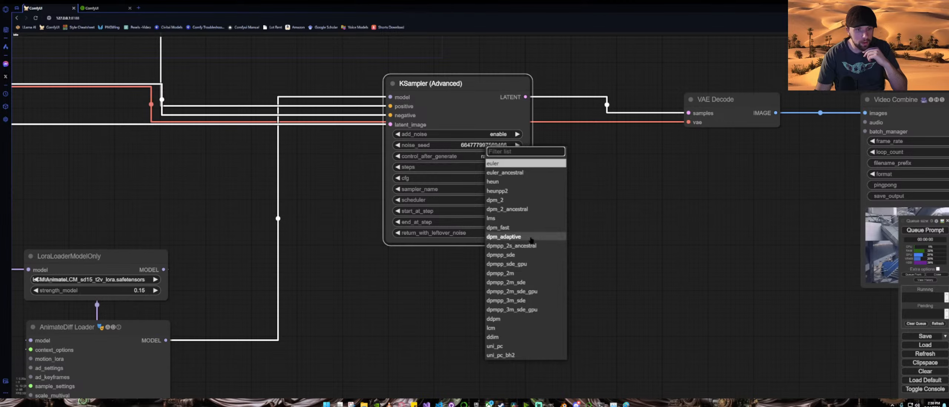
click(512, 328)
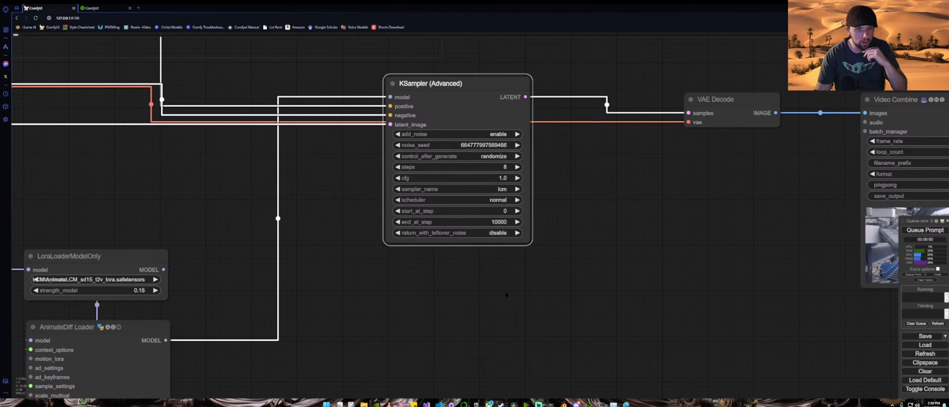
click(498, 201)
click(515, 230)
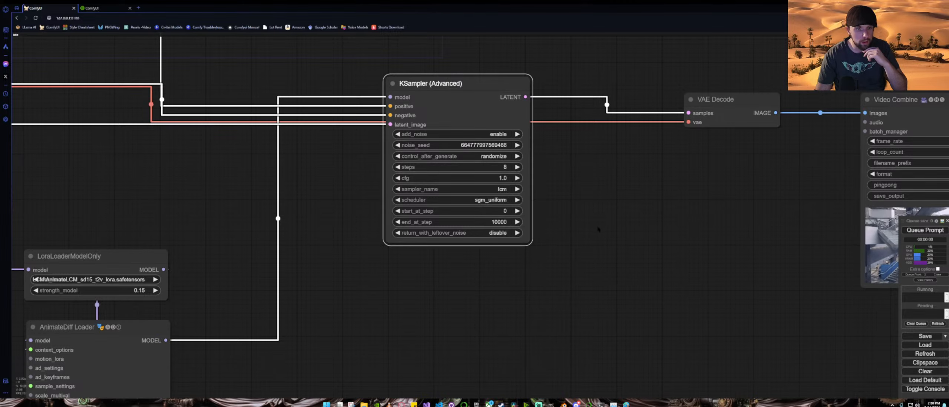
Step: Queue the workflow to generate the video
scroll(598, 229, down, 6)
scroll(816, 210, up, 2)
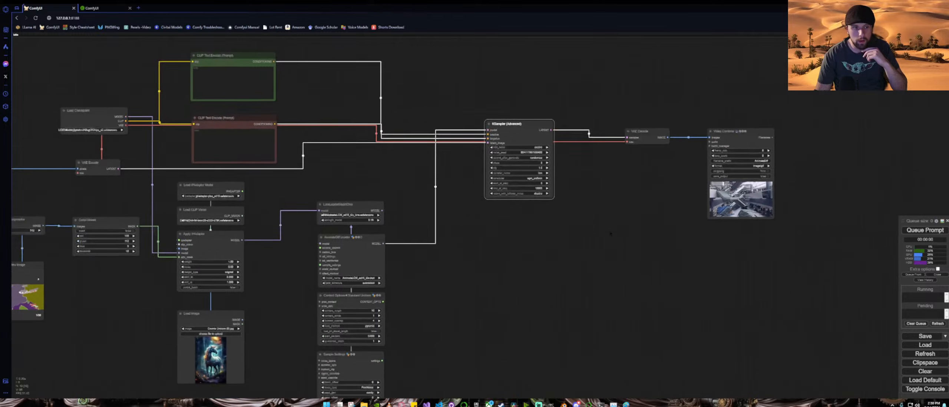
click(914, 232)
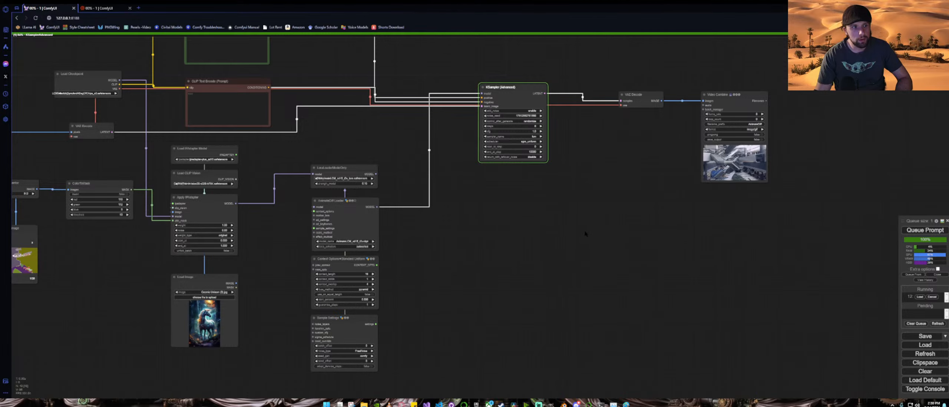
drag(624, 192, 460, 215)
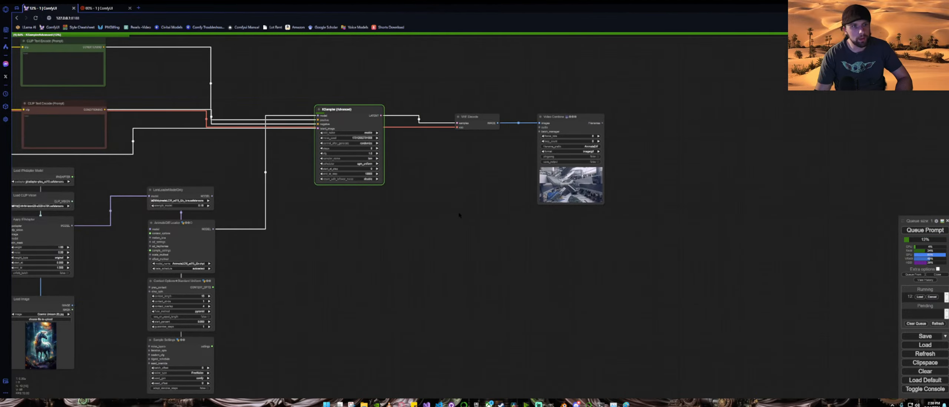
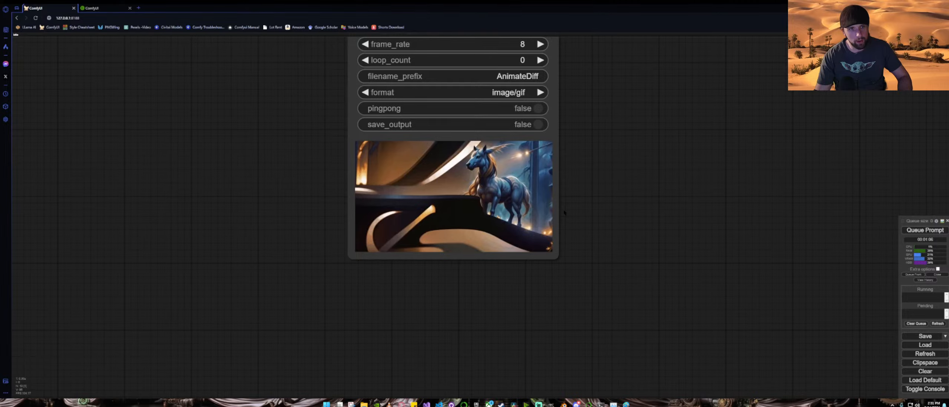
Step: Set the Video Combine format to video/h264-mp4
scroll(564, 212, down, 3)
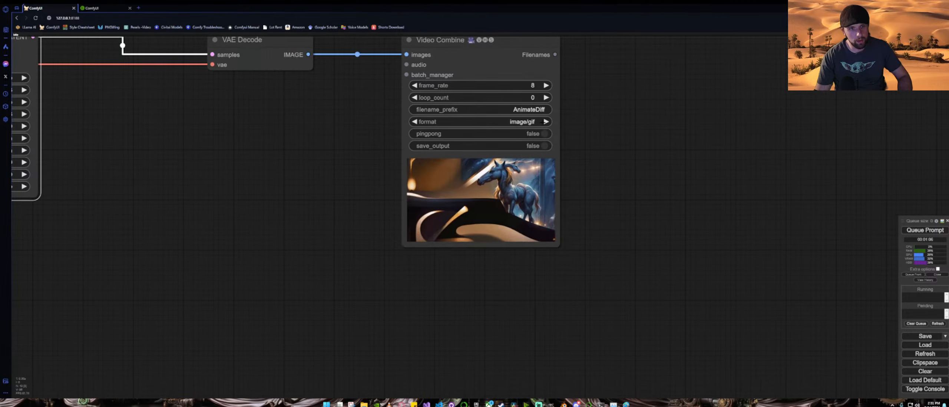
click(545, 121)
click(546, 122)
click(546, 122)
click(546, 121)
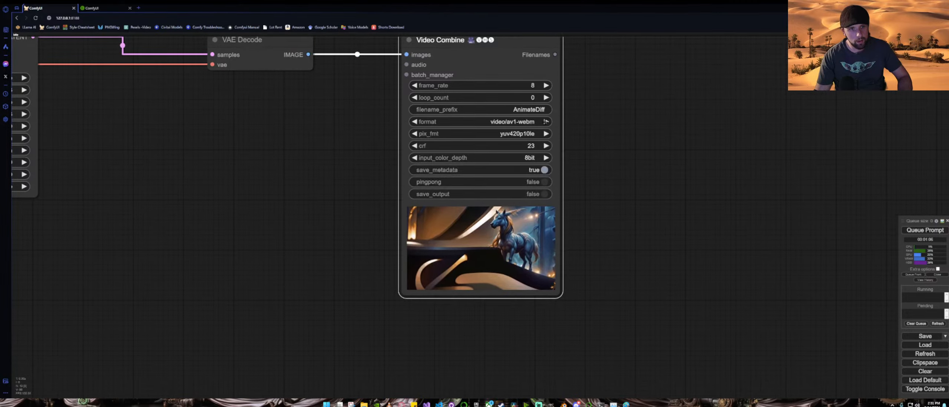
click(546, 121)
click(546, 122)
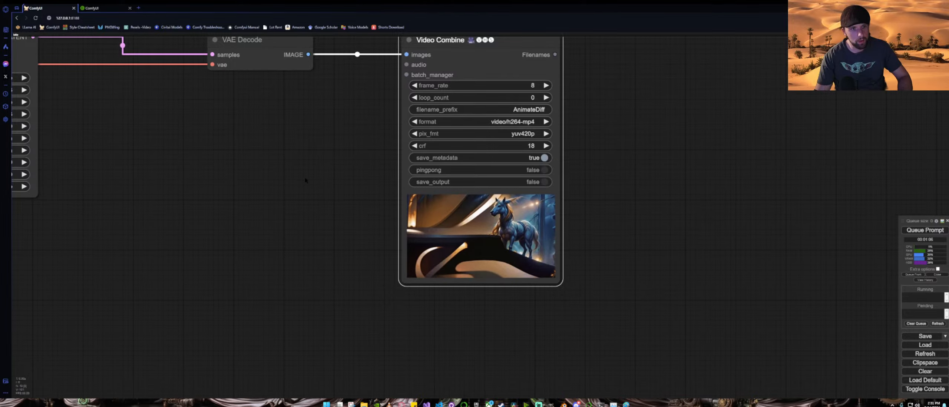
Step: Queue the workflow to generate the video
scroll(304, 178, down, 5)
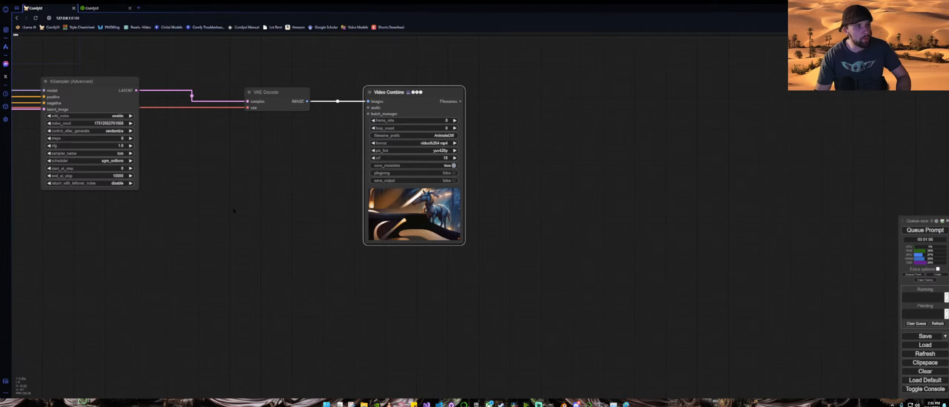
drag(237, 213, 454, 230)
click(926, 229)
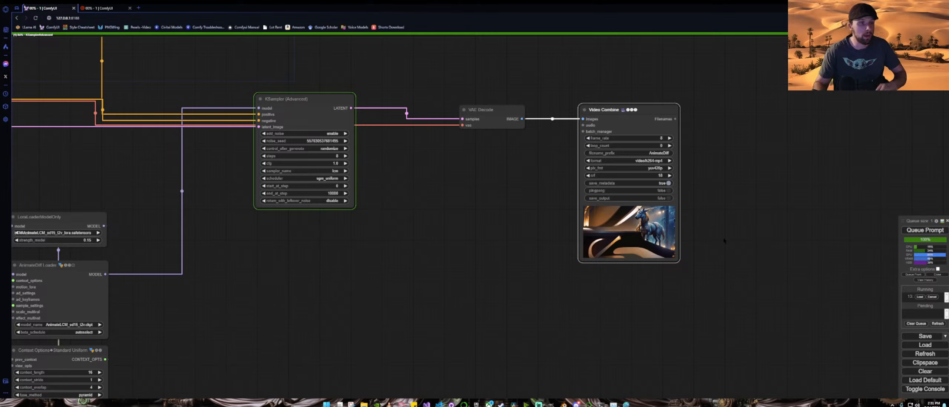
Step: Set the KSampler (Advanced) control_after_generate to fixed
right_click(724, 240)
click(441, 228)
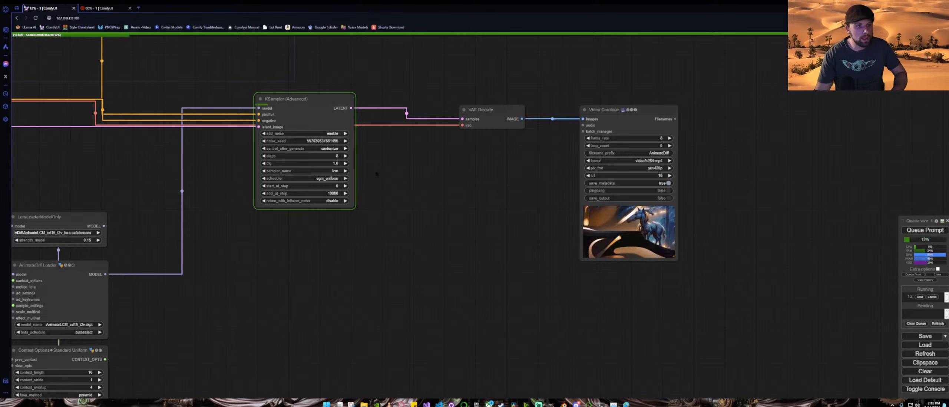
click(329, 149)
click(334, 151)
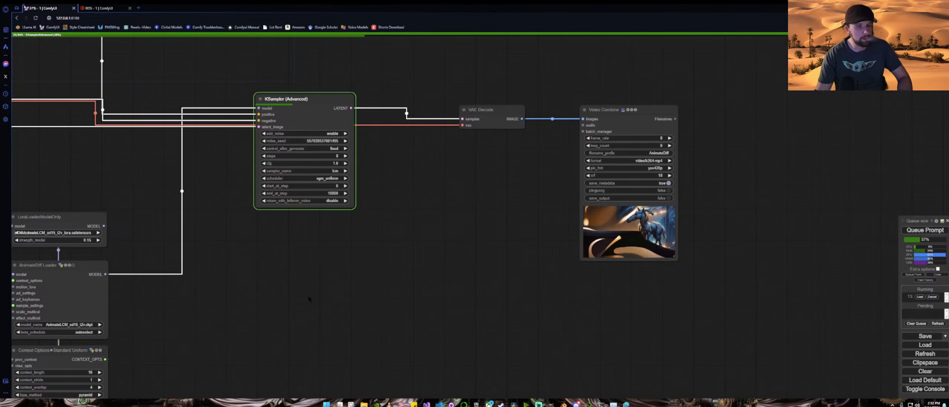
Step: Set the AnimateDiff Loader beta_schedule to lcm >> sqrt_linear
drag(318, 295, 552, 203)
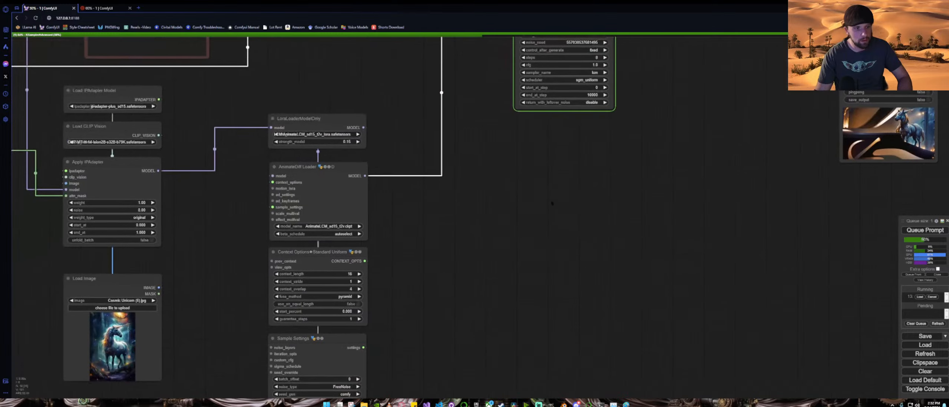
scroll(406, 244, up, 4)
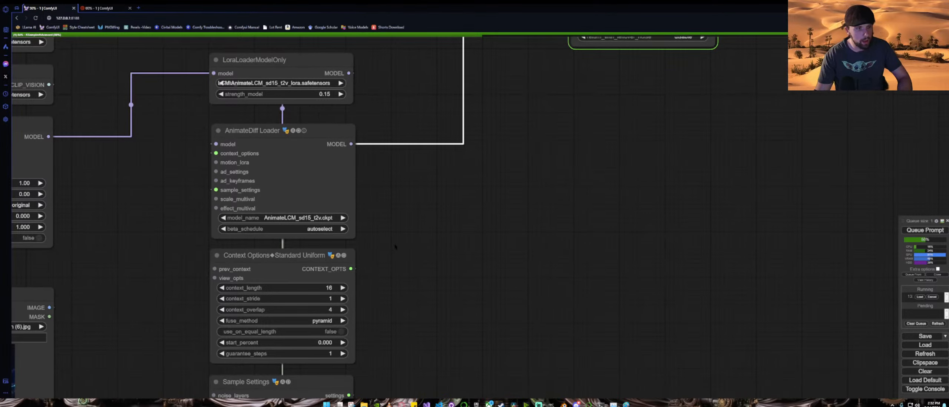
click(330, 229)
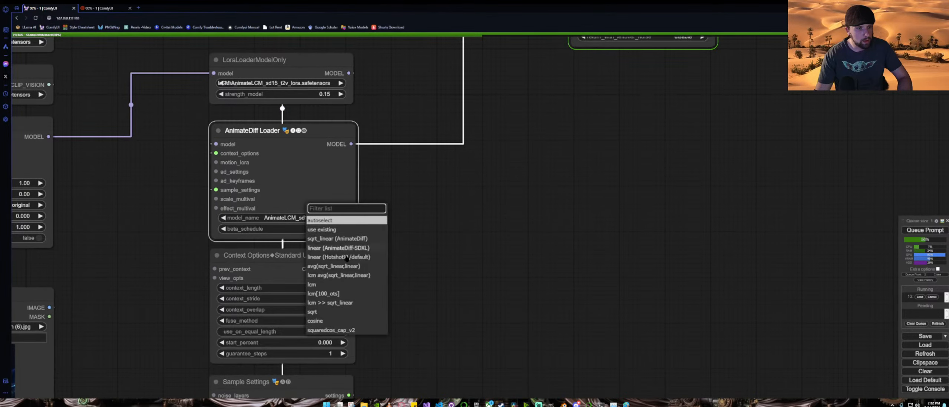
click(385, 283)
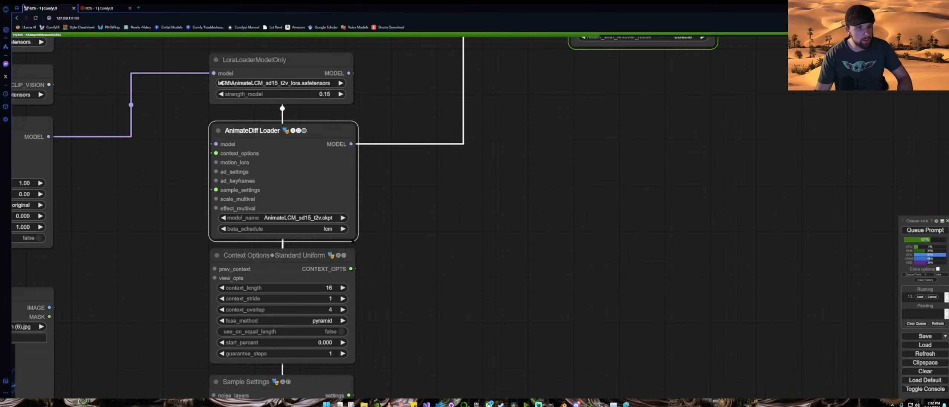
click(330, 229)
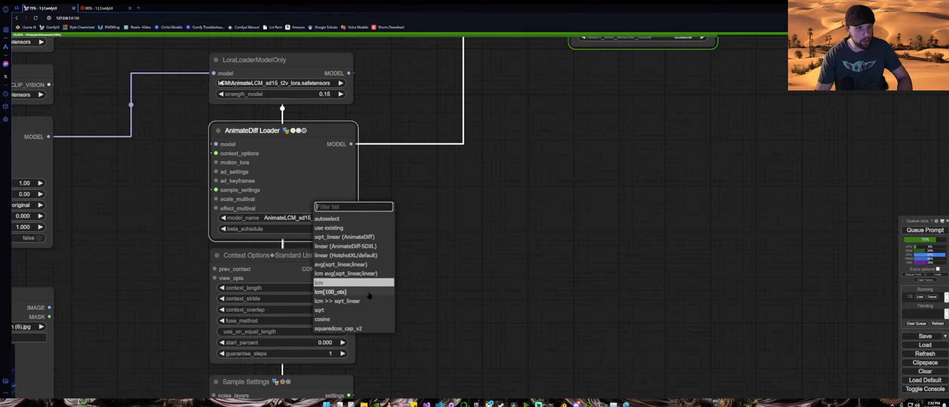
click(357, 300)
Step: Queue the workflow again to regenerate the video
scroll(441, 282, down, 5)
drag(198, 269, 236, 225)
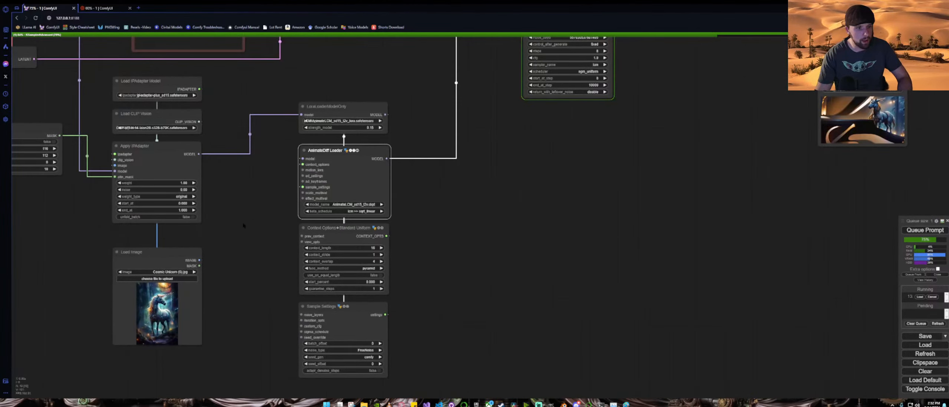
drag(653, 205, 452, 293)
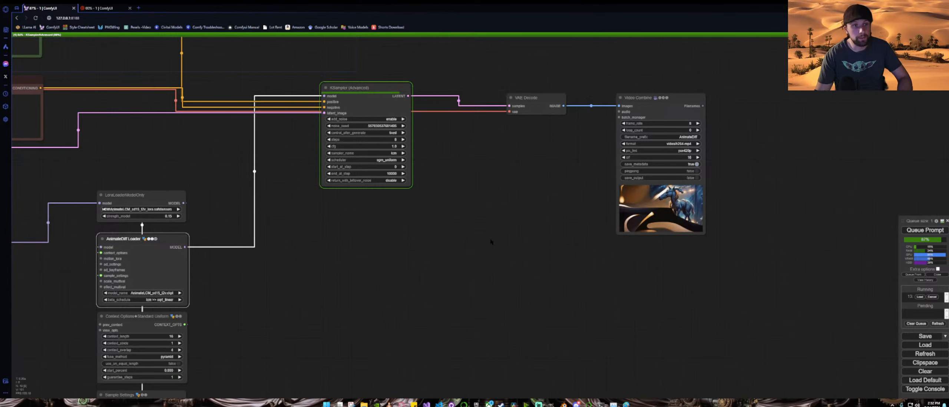
scroll(490, 241, down, 5)
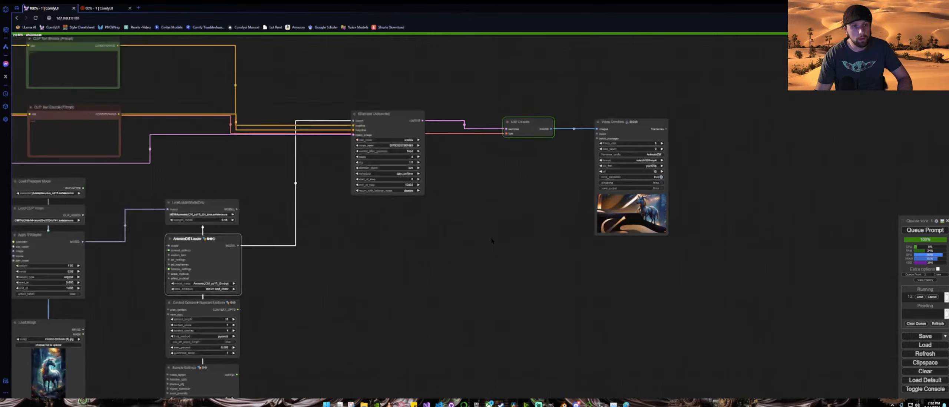
drag(436, 269, 526, 211)
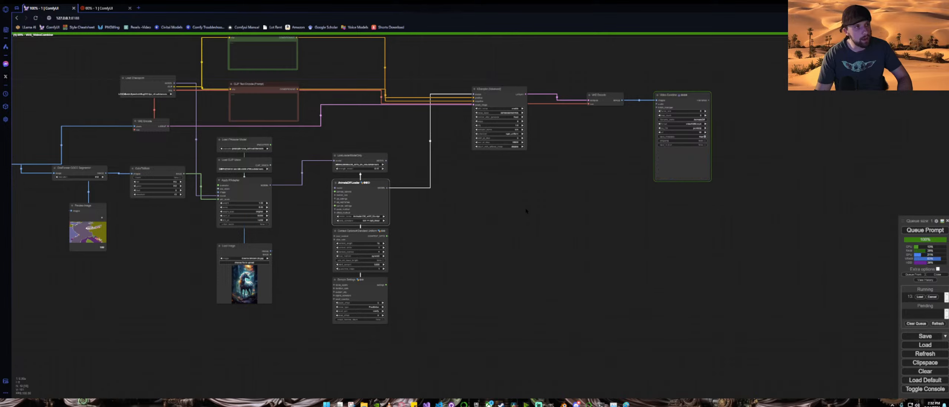
scroll(526, 211, up, 7)
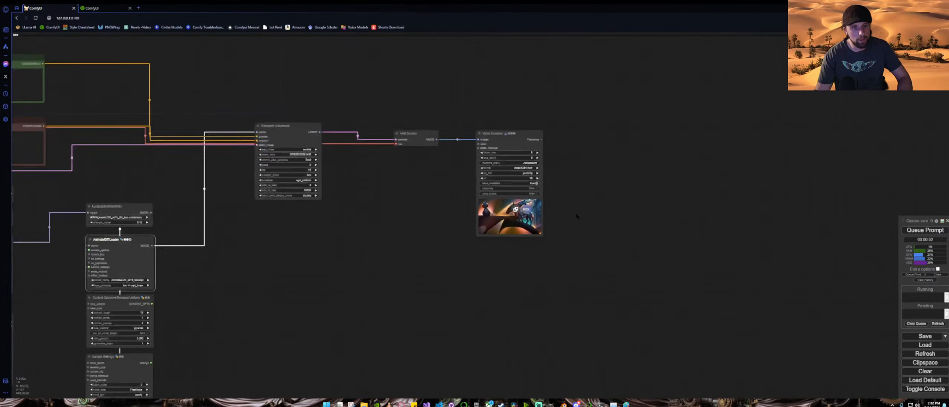
scroll(552, 219, up, 3)
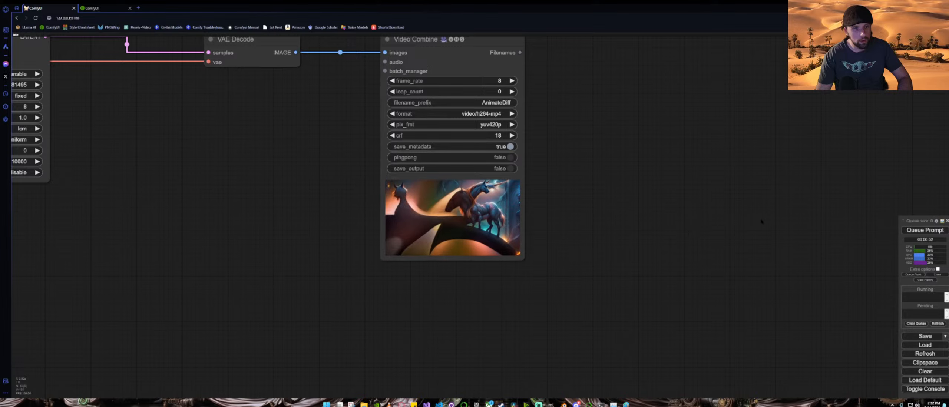
key(ctrl+Return)
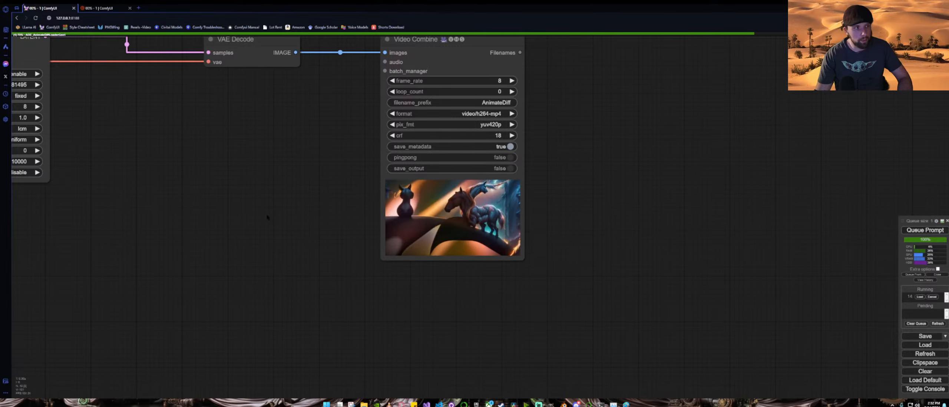
Step: Inspect the segmentation preview and the workflow nodes while the video generates
scroll(267, 217, down, 3)
drag(267, 217, 529, 208)
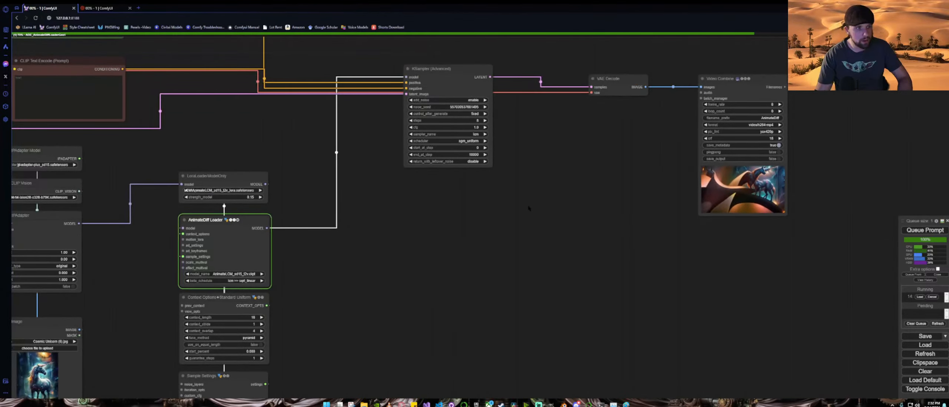
drag(600, 203, 385, 208)
scroll(610, 197, up, 6)
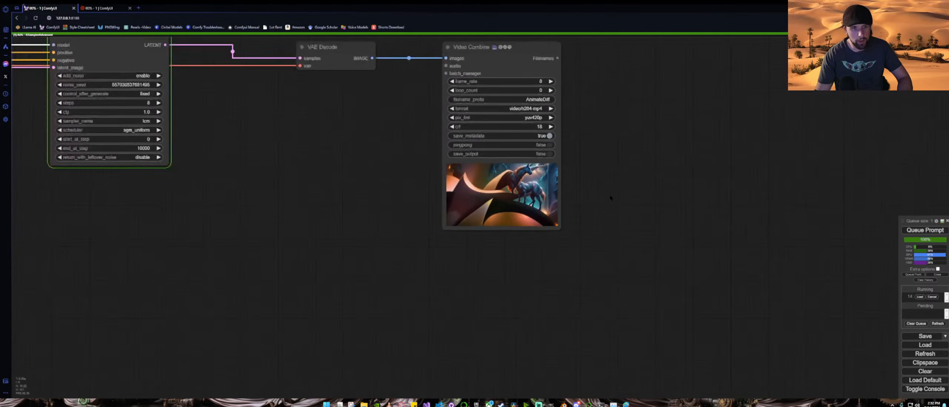
scroll(611, 198, down, 9)
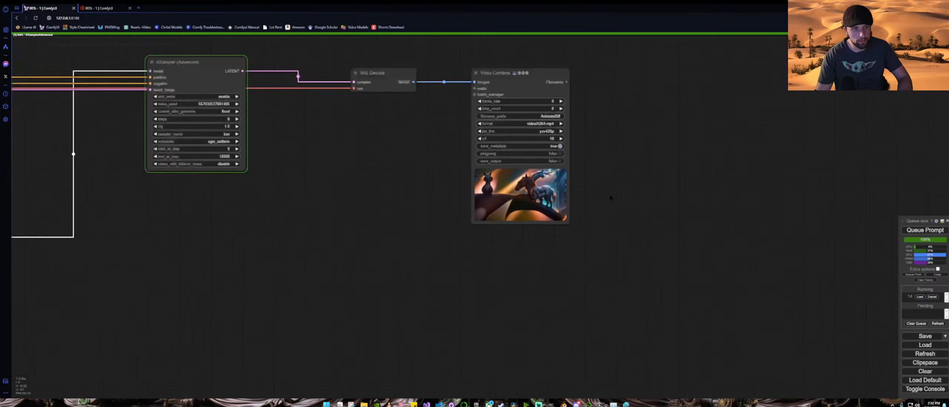
drag(351, 274, 630, 195)
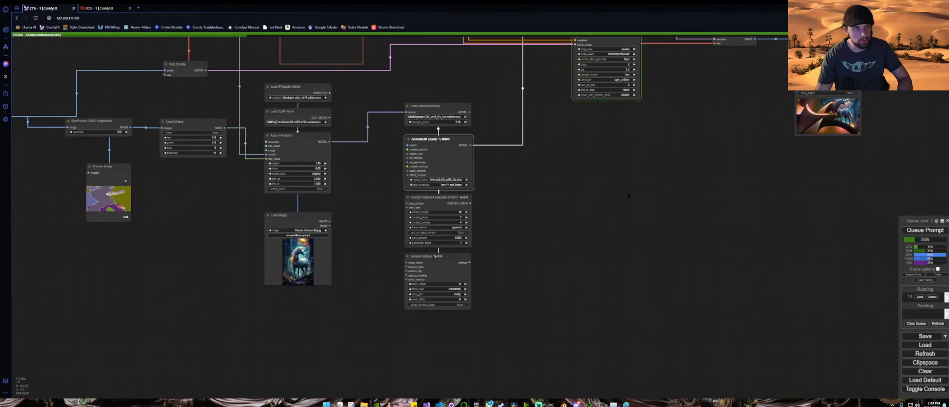
scroll(78, 200, up, 17)
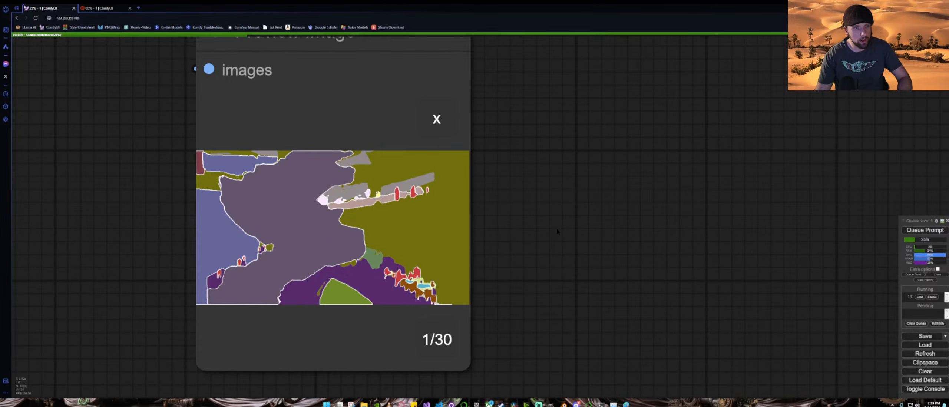
scroll(564, 230, down, 13)
drag(668, 217, 229, 223)
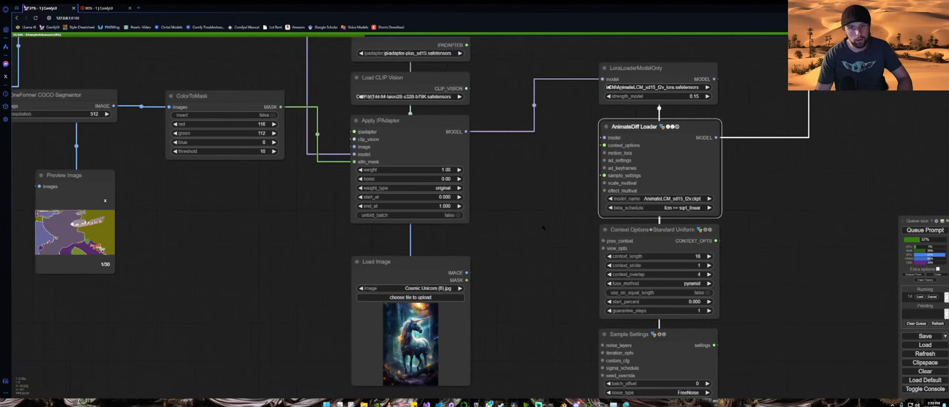
drag(783, 230, 310, 237)
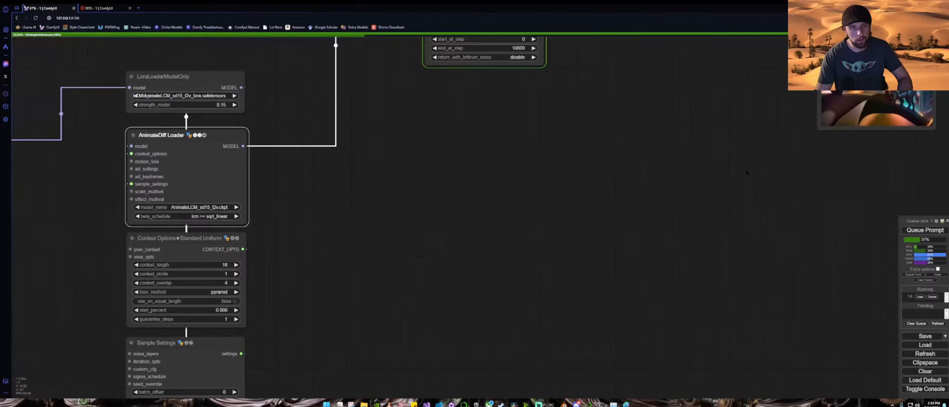
drag(747, 173, 488, 286)
scroll(475, 268, down, 4)
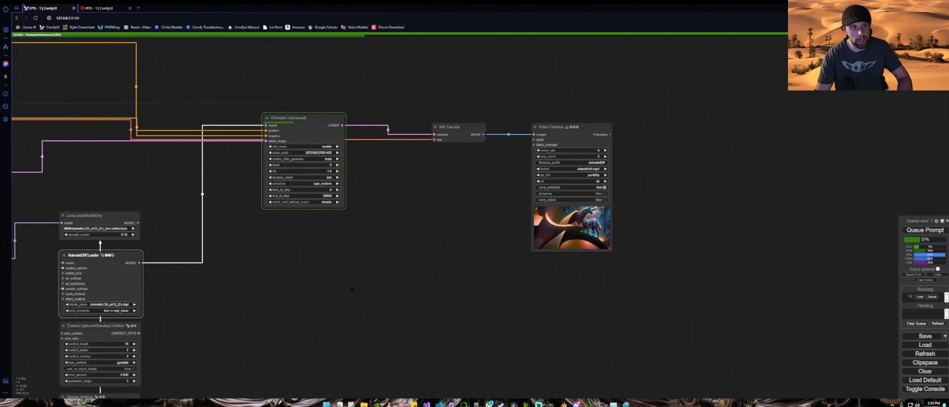
drag(324, 282, 698, 158)
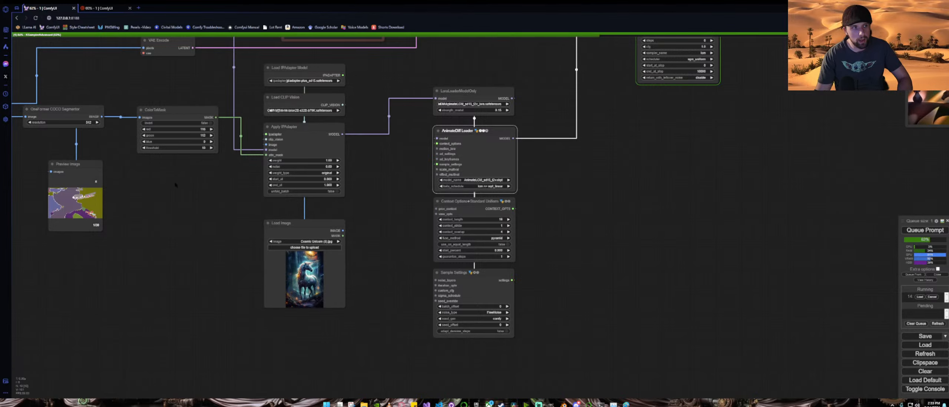
scroll(306, 218, down, 3)
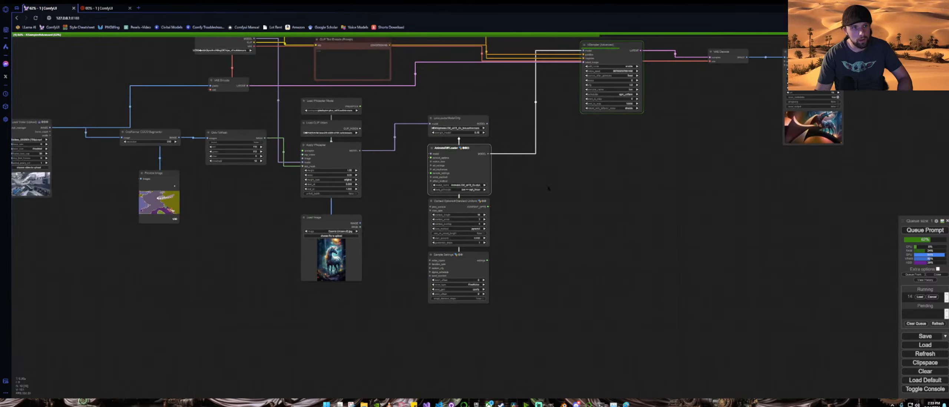
drag(623, 190, 420, 242)
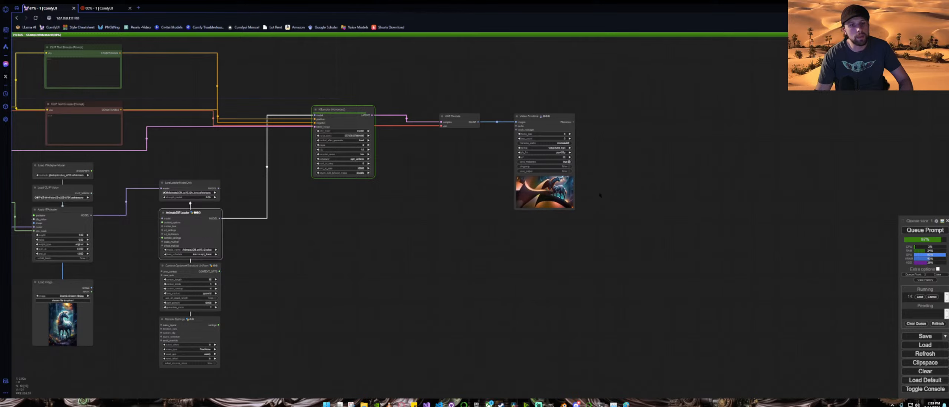
scroll(600, 196, up, 5)
scroll(602, 198, down, 3)
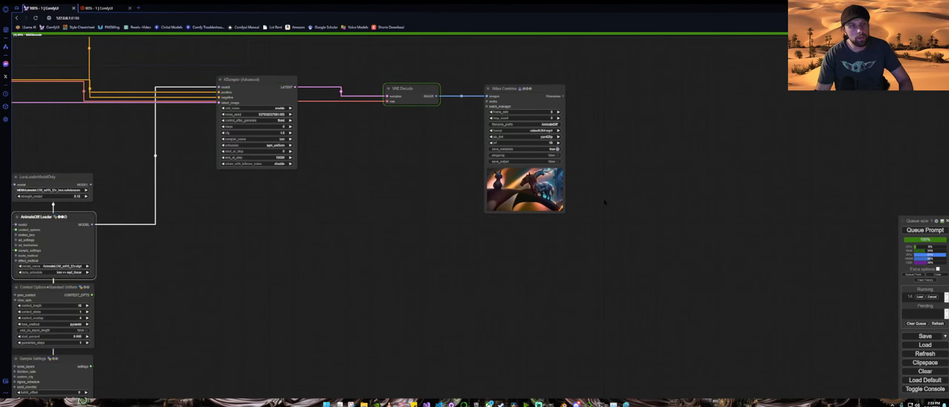
drag(612, 161, 559, 186)
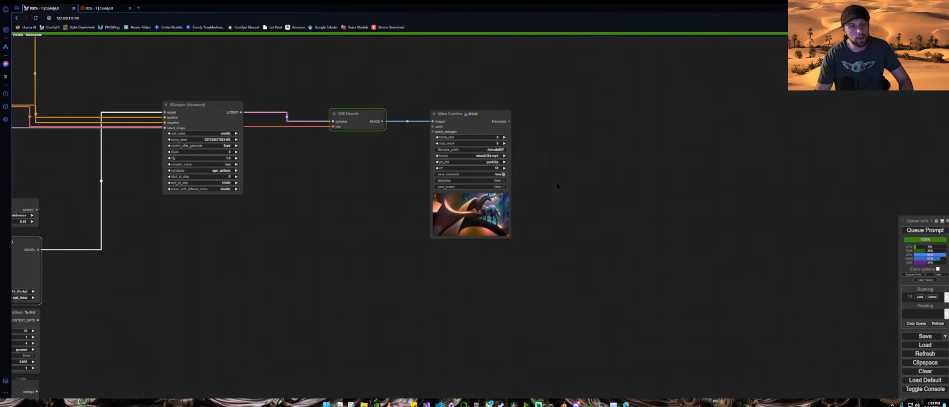
scroll(545, 197, up, 5)
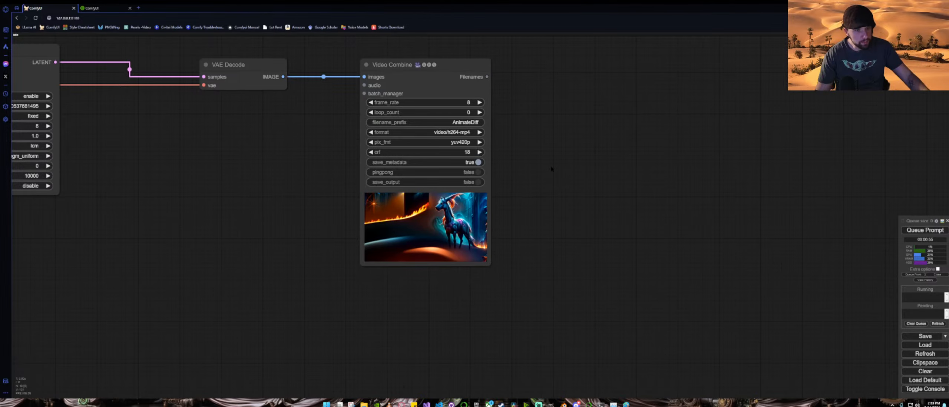
Step: Open the Video Combine output preview in a new tab to watch the generated video, then close that tab
scroll(551, 169, up, 12)
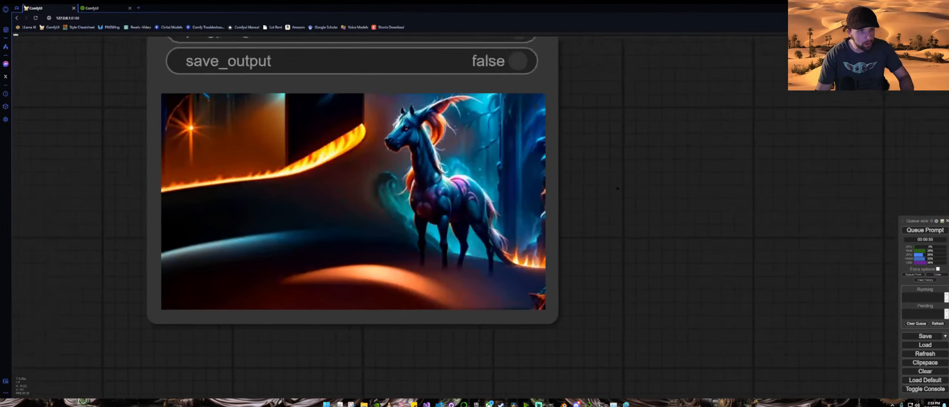
drag(618, 189, 637, 184)
right_click(398, 149)
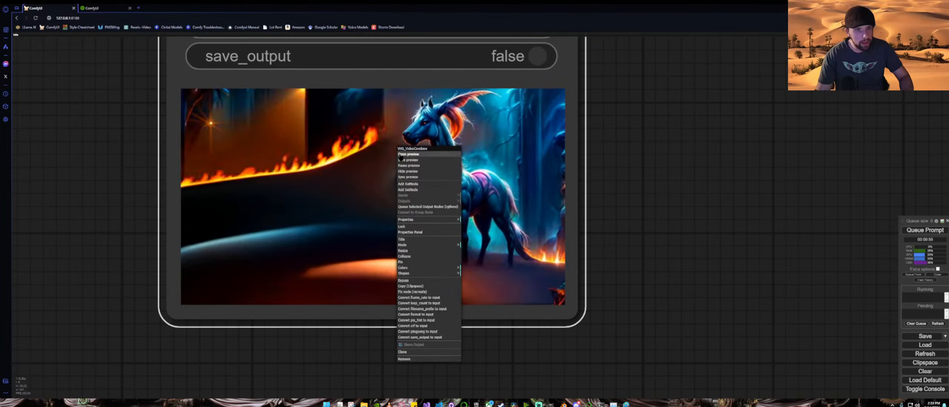
click(407, 155)
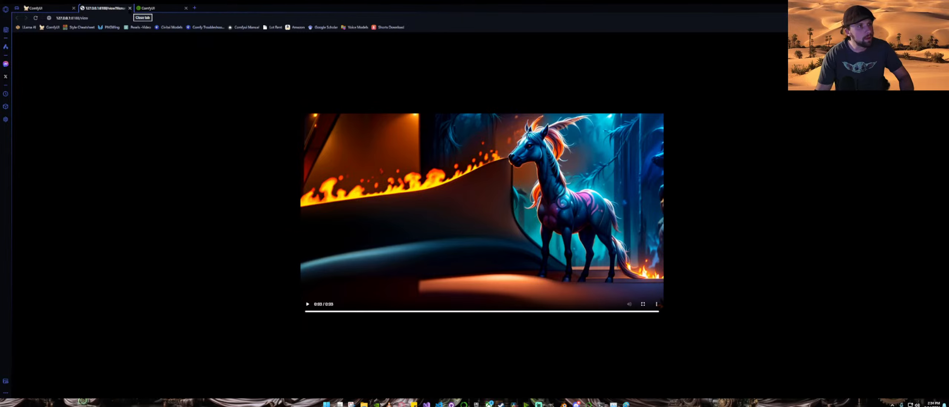
click(130, 8)
Step: Move the AnimateDiff loader group and the KSampler (Advanced) node to the right to make room
scroll(140, 125, down, 5)
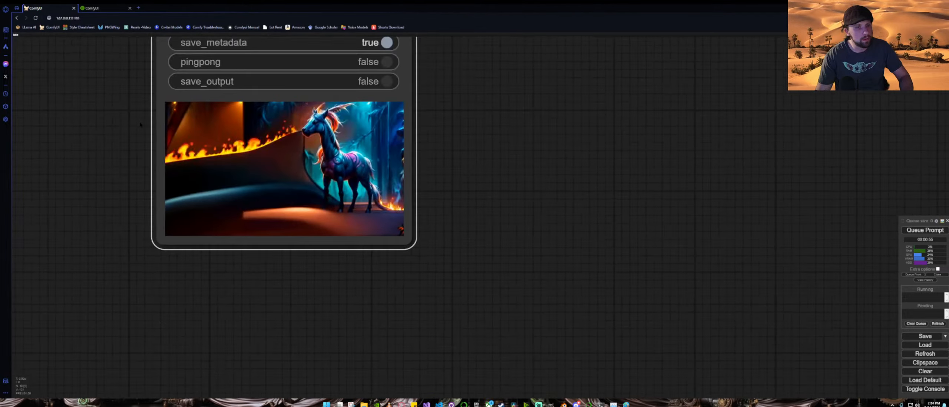
drag(115, 127, 590, 164)
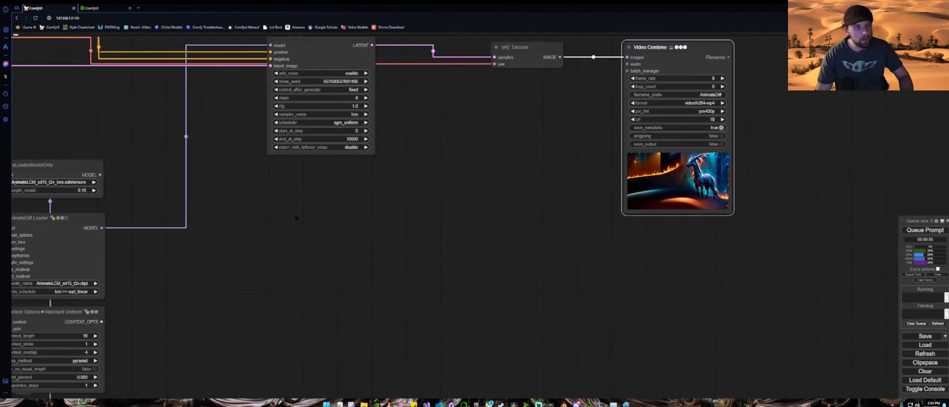
drag(315, 213, 534, 135)
scroll(534, 135, down, 3)
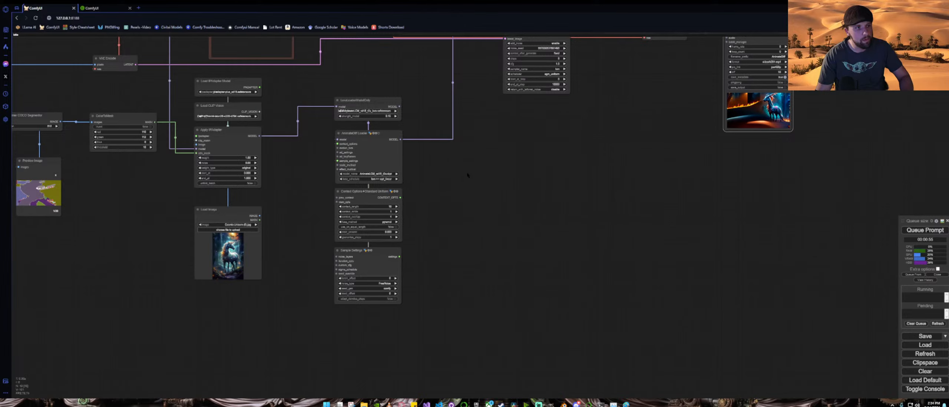
drag(467, 175, 525, 170)
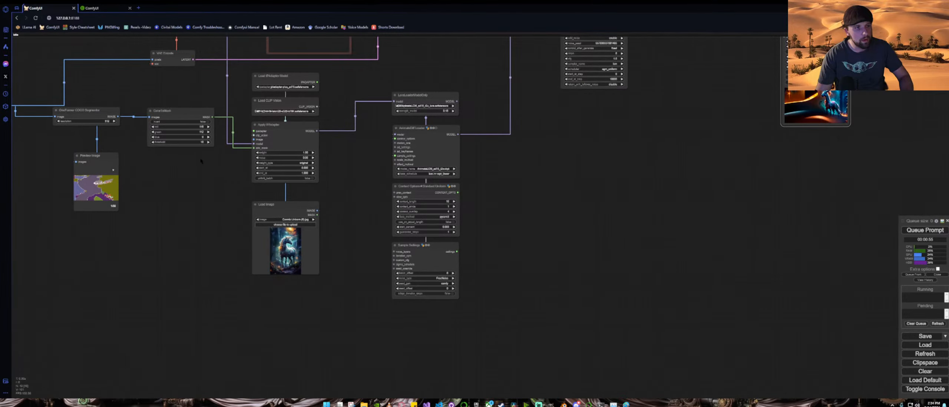
scroll(200, 160, up, 3)
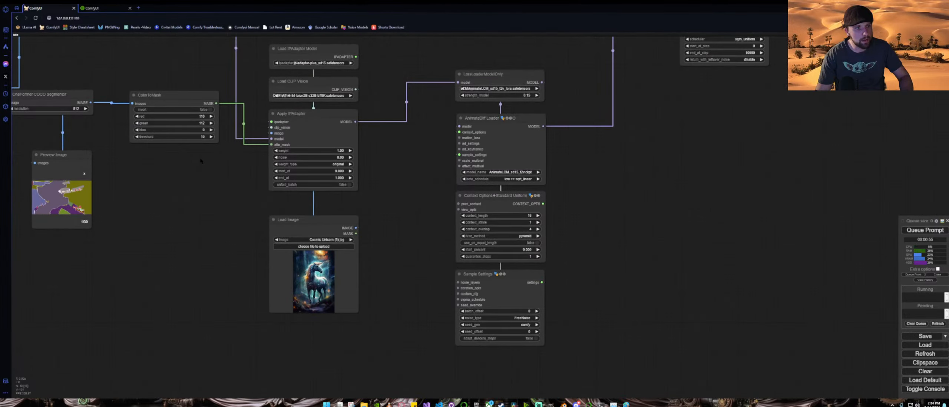
scroll(200, 161, down, 3)
drag(201, 161, 140, 174)
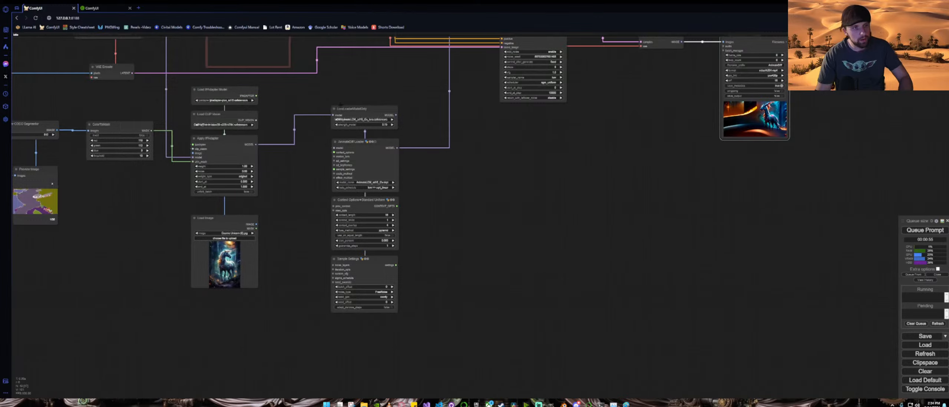
drag(352, 87, 402, 308)
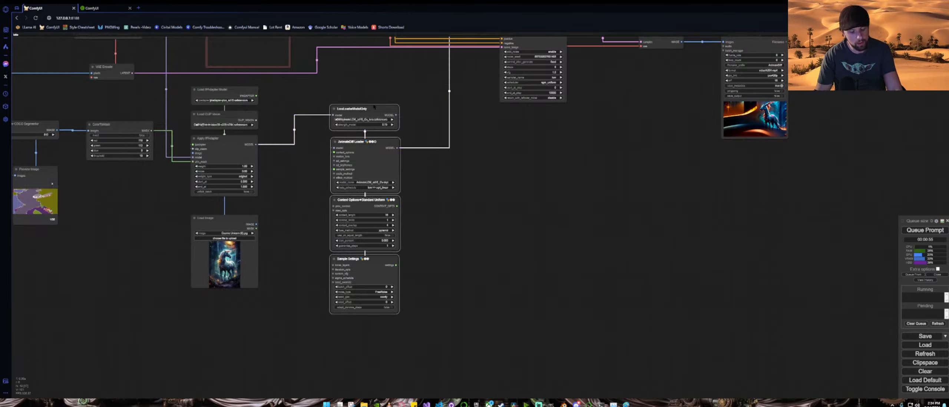
drag(372, 107, 464, 76)
drag(605, 159, 592, 214)
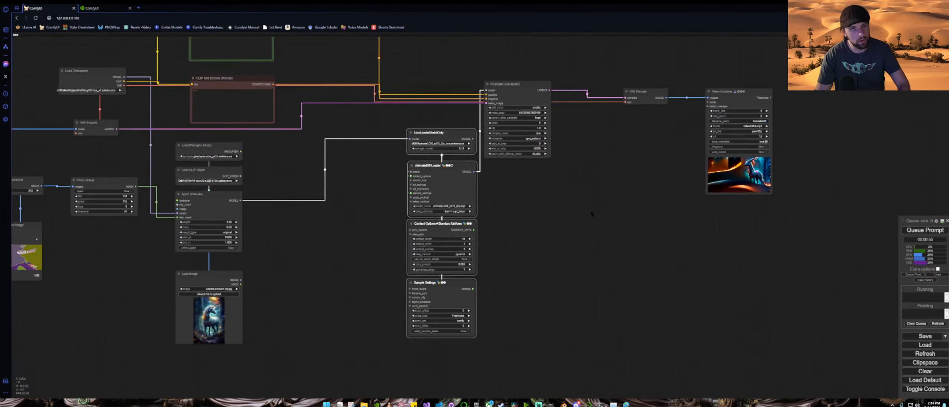
drag(522, 84, 553, 85)
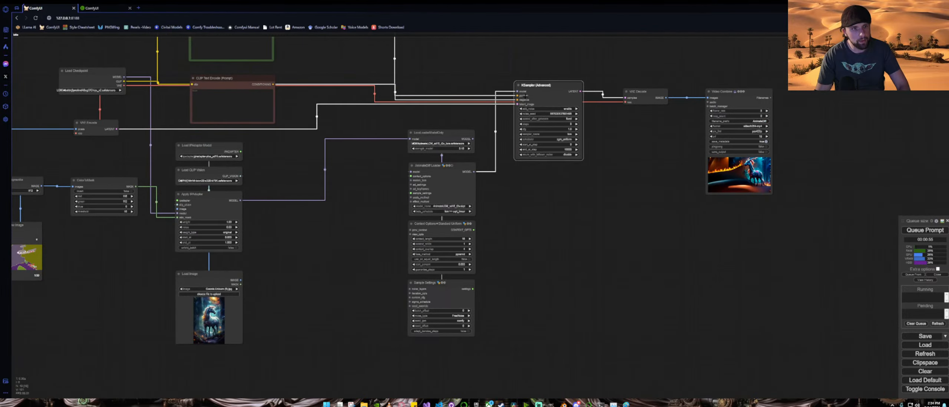
drag(276, 241, 434, 200)
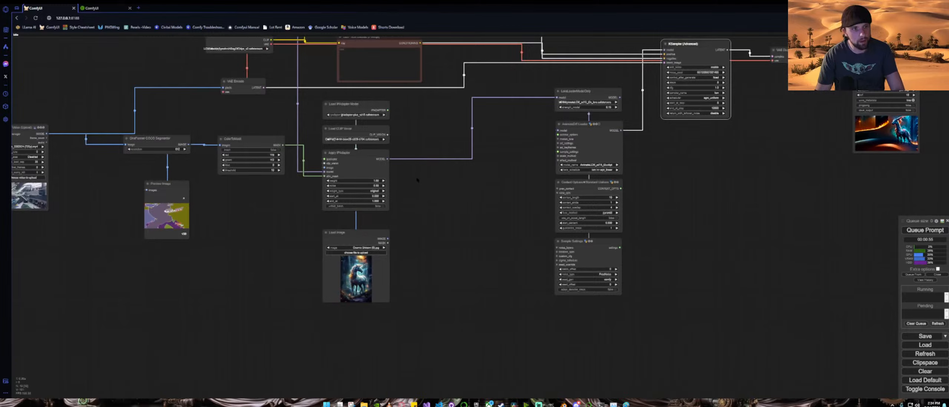
drag(342, 96, 372, 287)
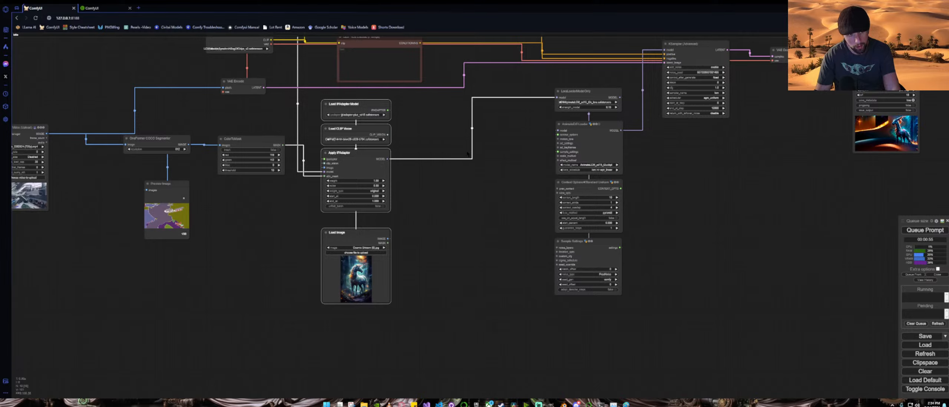
key(ctrl+v)
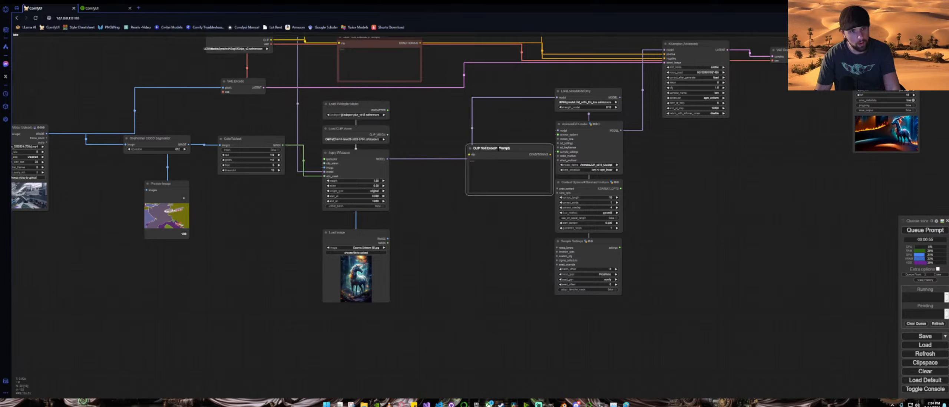
key(Delete)
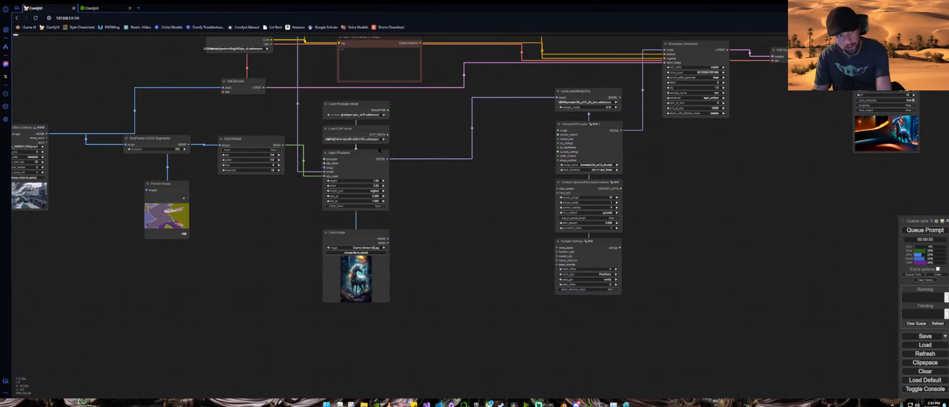
Step: Duplicate the four IPAdapter nodes and chain the copy's Apply IPAdapter between the first Apply IPAdapter and the LoRA loader
drag(311, 89, 382, 292)
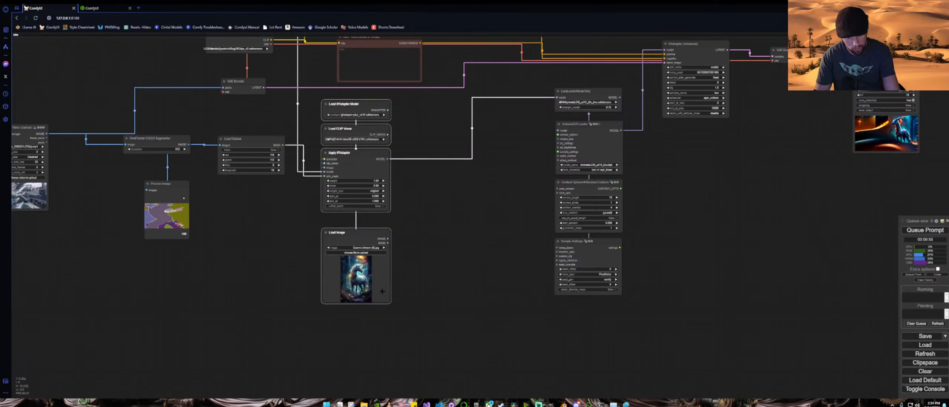
key(ctrl+v)
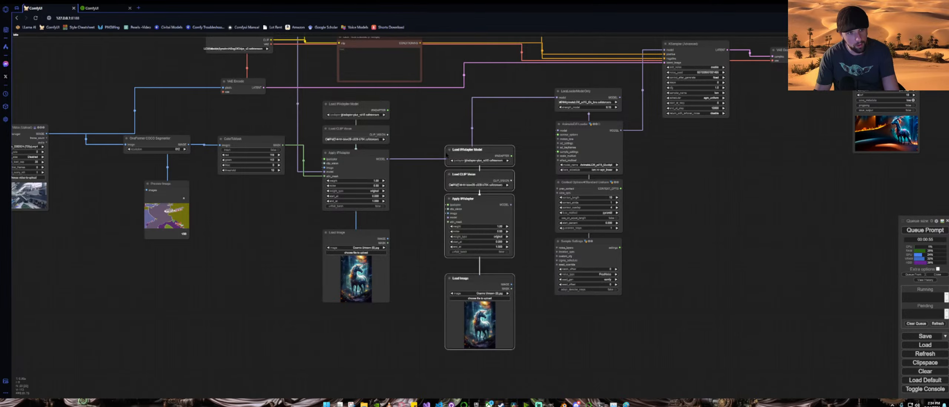
drag(463, 150, 444, 103)
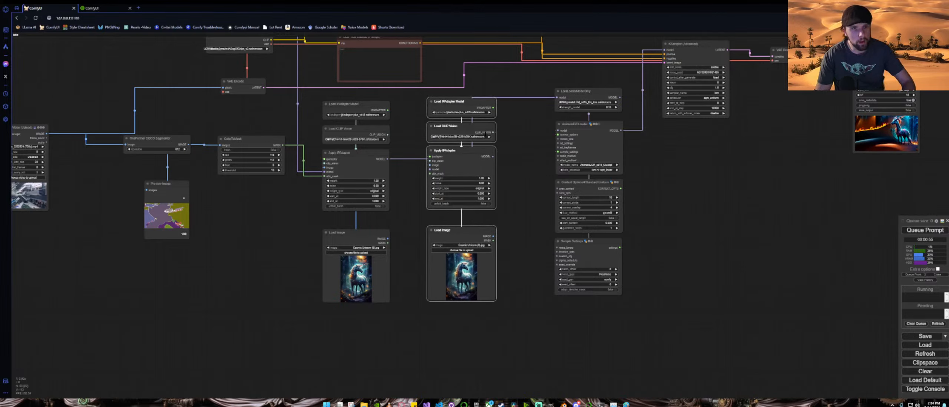
mouse_move(430, 169)
mouse_down()
mouse_move(421, 169)
mouse_move(431, 169)
mouse_up()
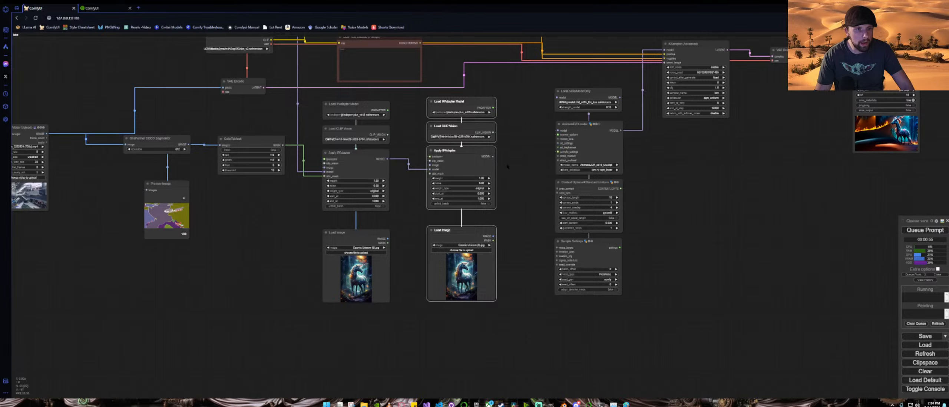
drag(534, 117, 557, 97)
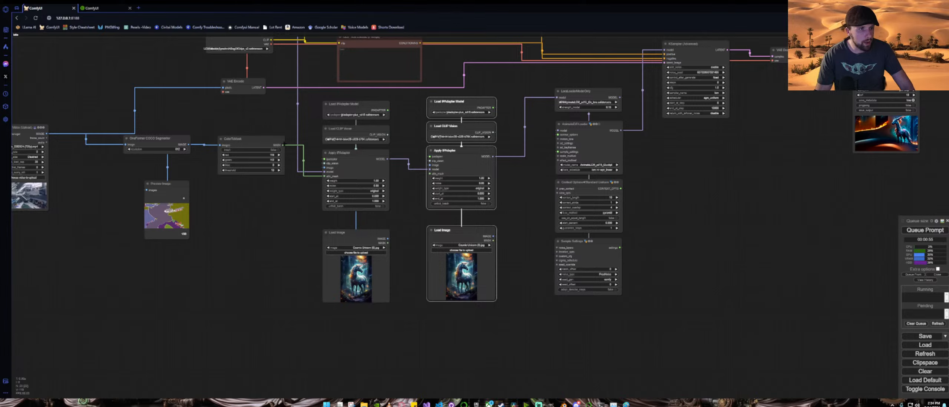
Step: Add an InvertMask node fed by the Color Mask output and connect it to the second Apply IPAdapter's attn_mask
drag(283, 144, 218, 277)
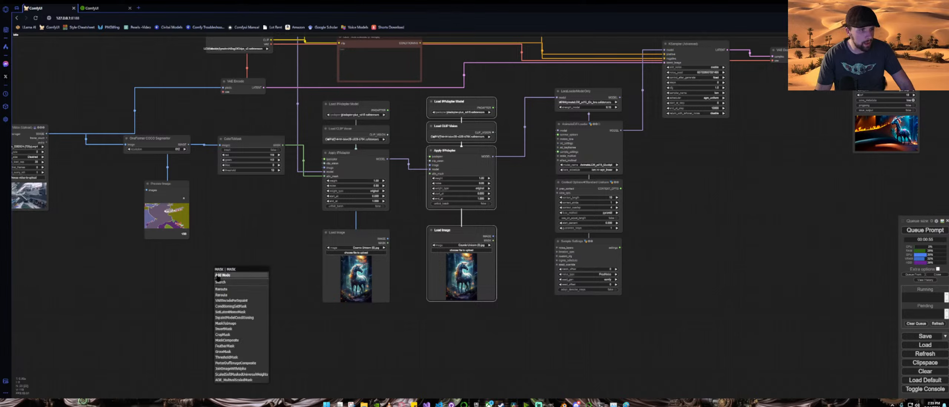
click(236, 329)
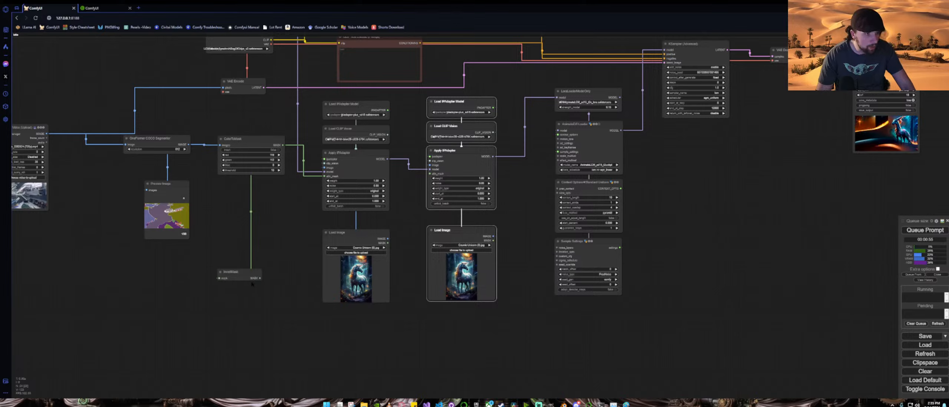
drag(255, 273, 281, 231)
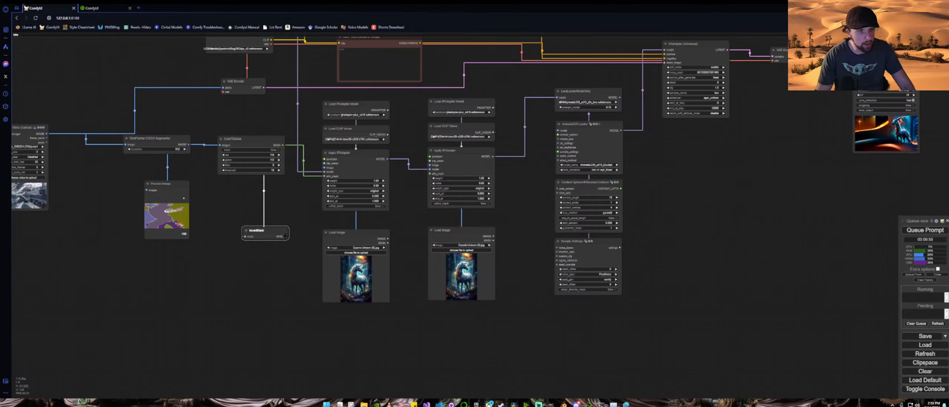
drag(286, 236, 430, 174)
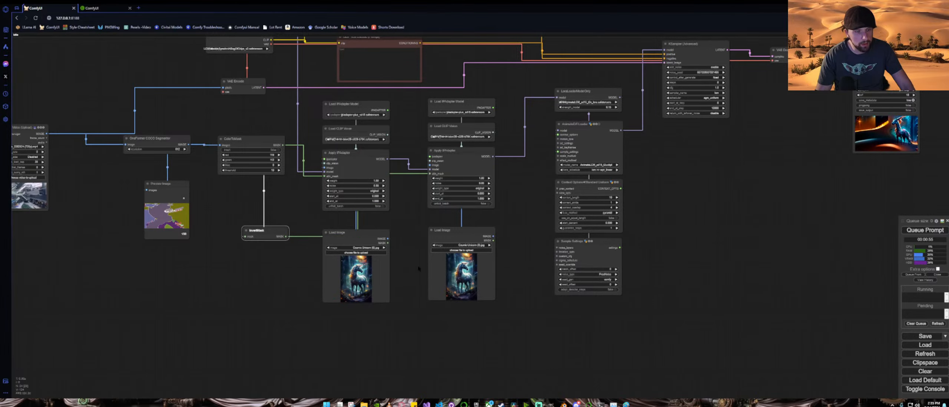
Step: Load the golden palace image into the second Load Image node and queue the workflow
click(477, 250)
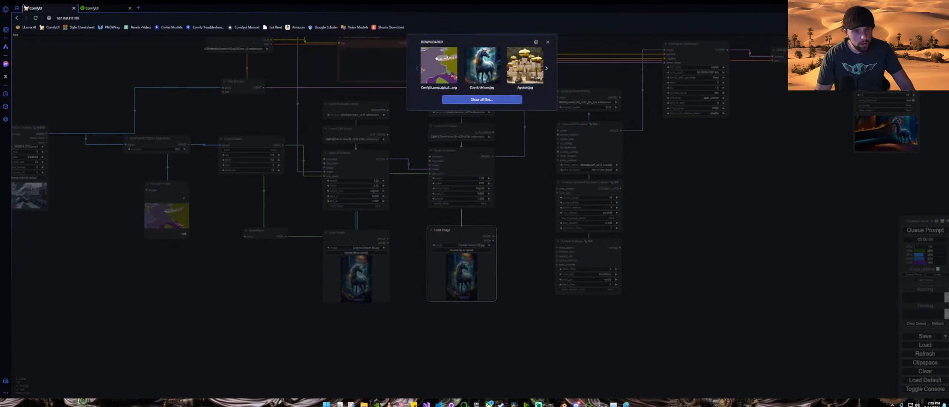
click(525, 65)
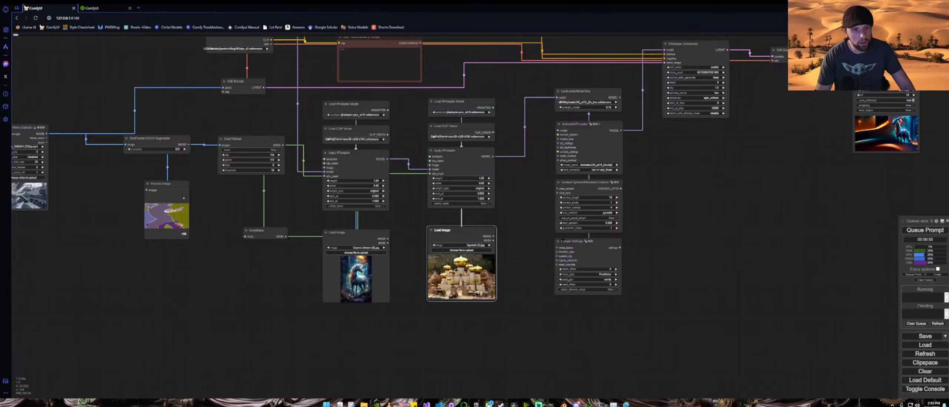
drag(745, 194, 635, 204)
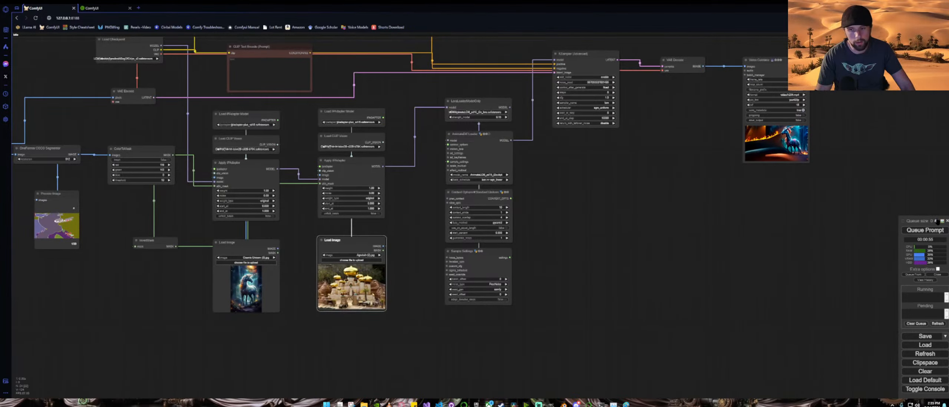
click(930, 230)
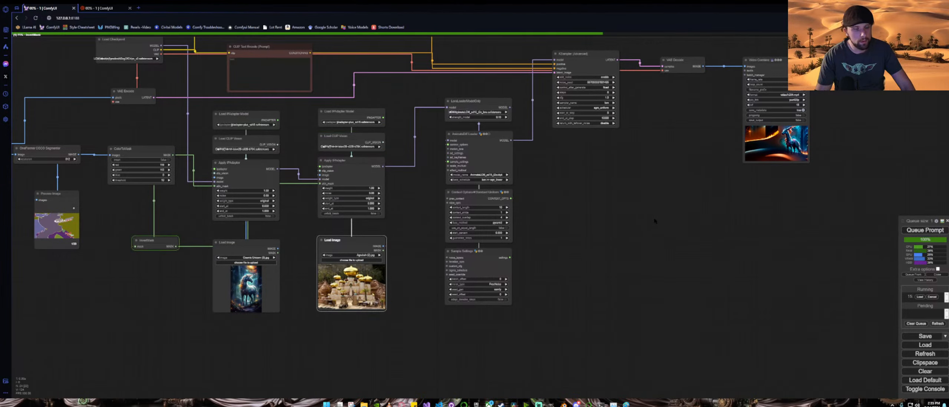
Step: Inspect the workflow layout and the Video Combine output while the video generates
scroll(654, 221, down, 3)
drag(659, 211, 500, 233)
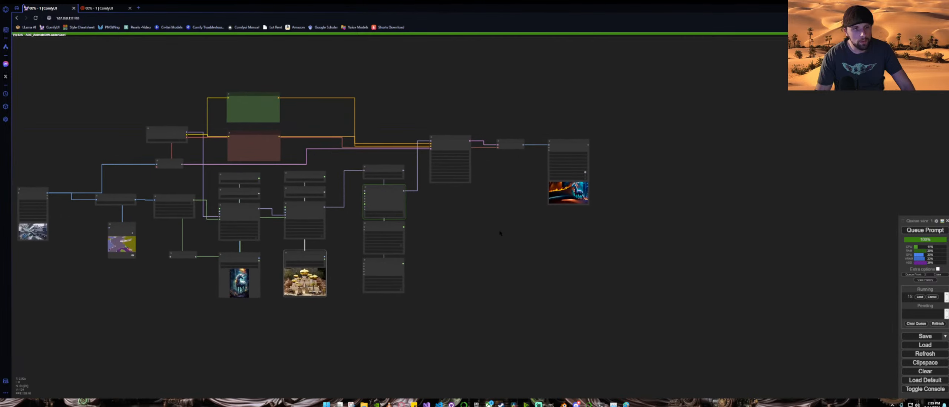
scroll(434, 223, up, 4)
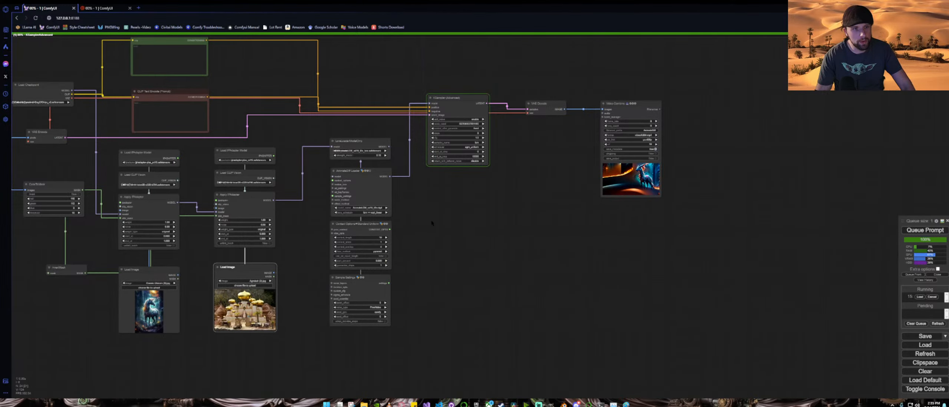
drag(518, 185, 363, 234)
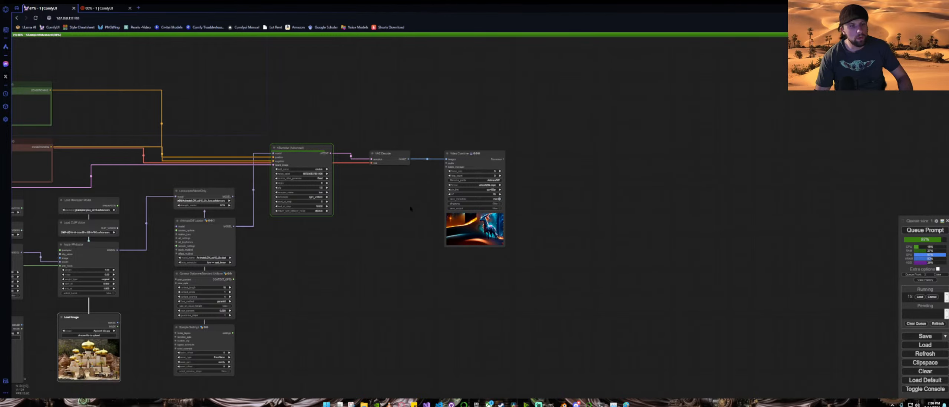
scroll(418, 202, up, 8)
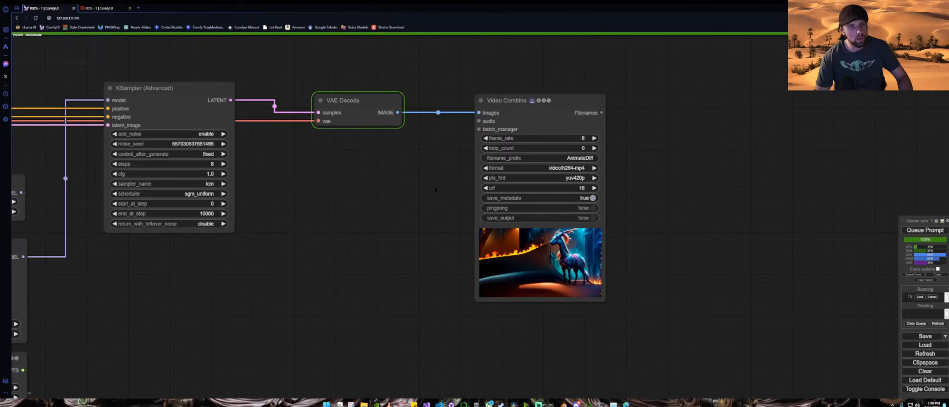
drag(408, 190, 346, 195)
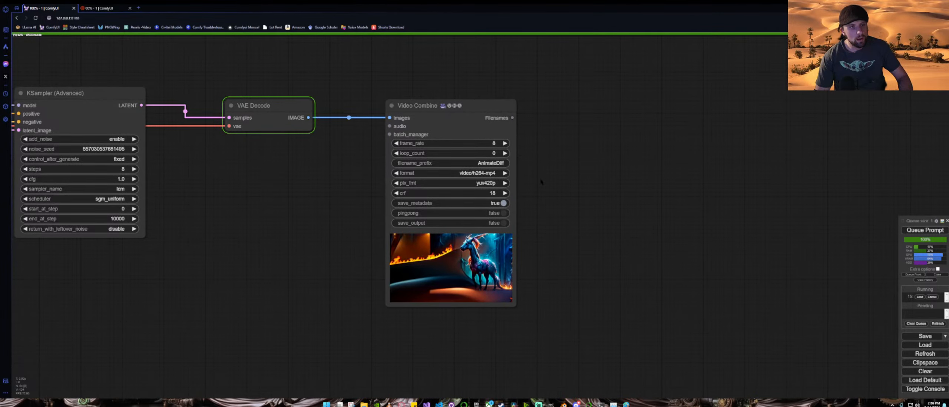
scroll(541, 181, down, 2)
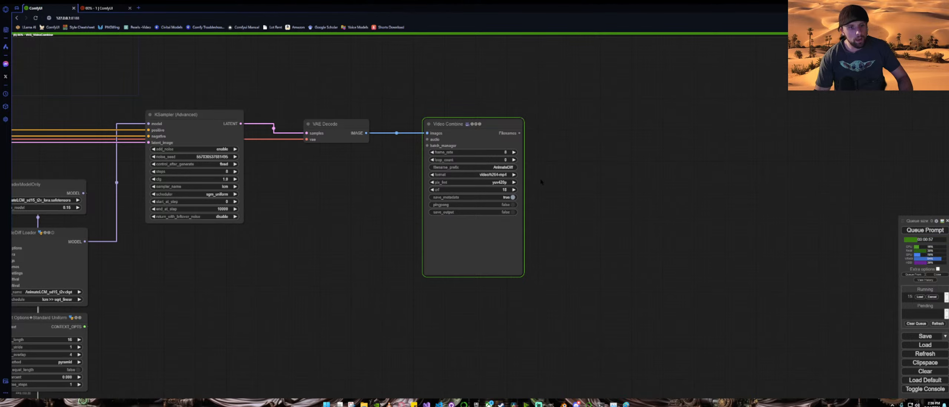
Step: Open the generated Video Combine output in a new browser tab, play it, and return to the workflow tab
scroll(545, 231, up, 10)
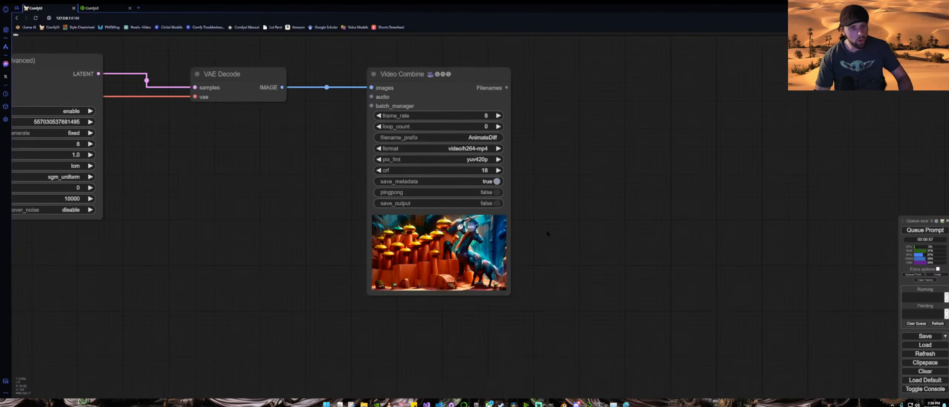
drag(553, 241, 639, 208)
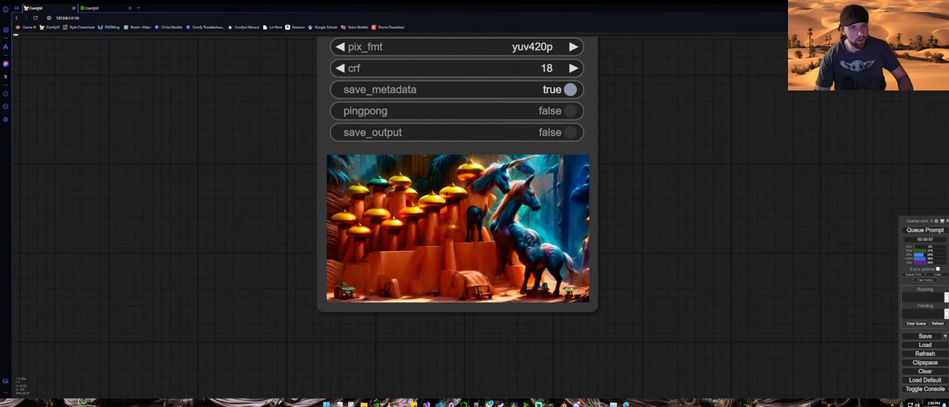
right_click(438, 202)
click(448, 190)
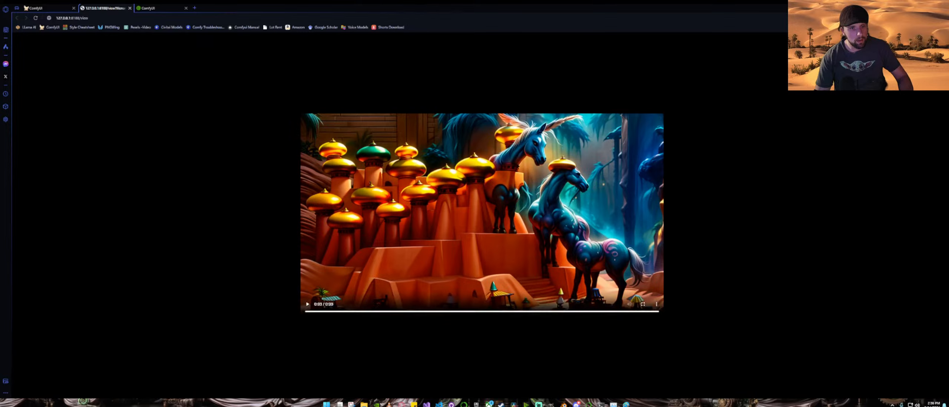
key(space)
key(space)
key(space)
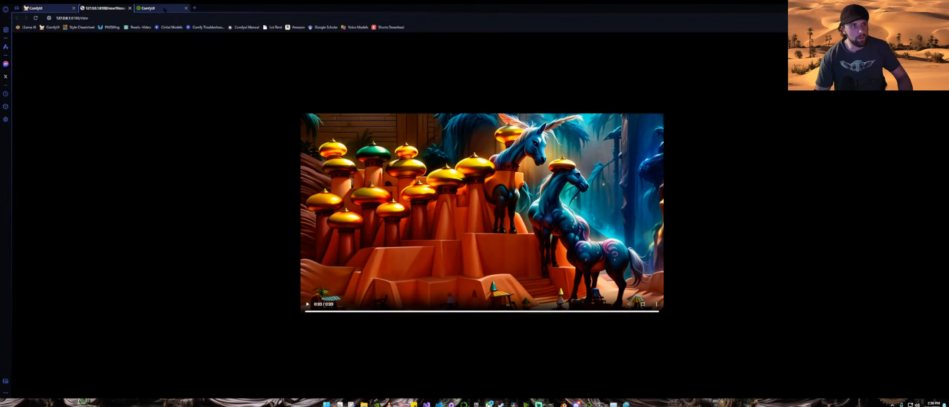
click(129, 8)
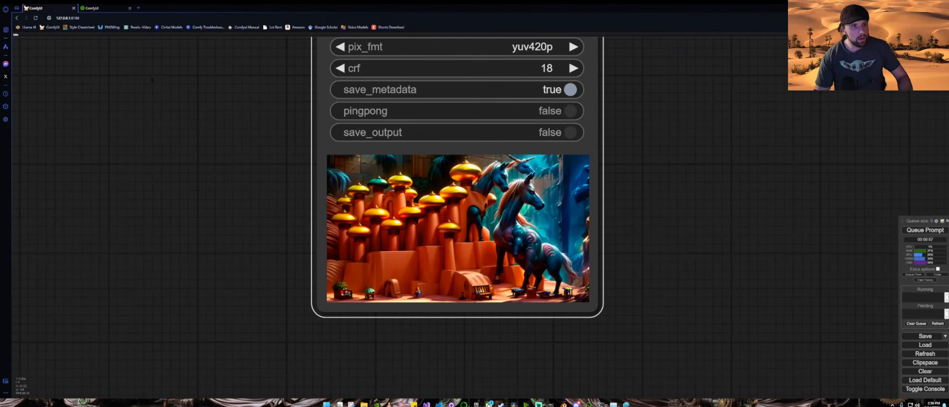
Step: Open the segmentation preview image from Downloads in Paint and sample the blue-grey region's RGB colour values
scroll(242, 121, down, 8)
drag(181, 140, 643, 181)
drag(294, 213, 895, 125)
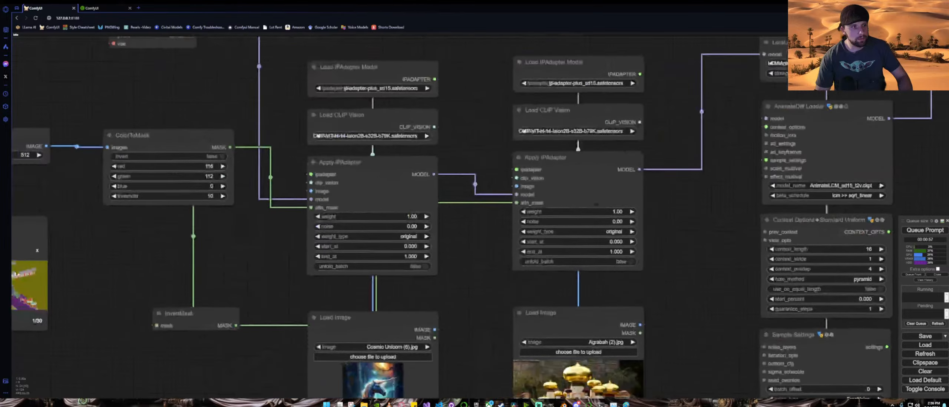
scroll(328, 216, down, 4)
drag(177, 240, 437, 195)
scroll(437, 201, up, 7)
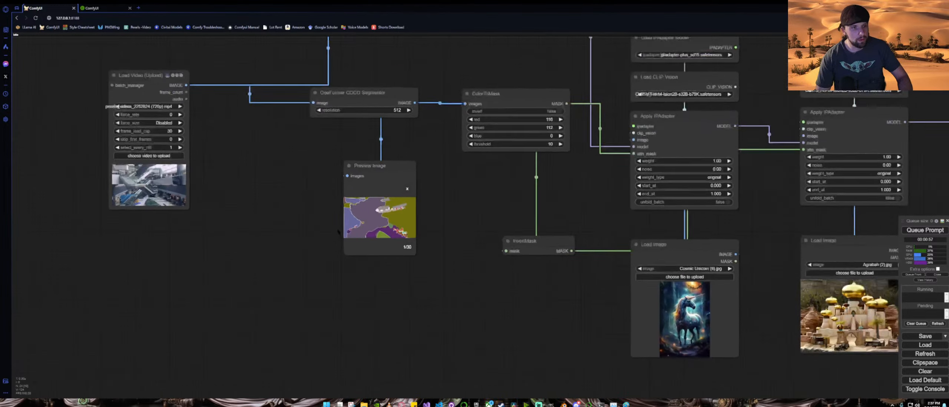
scroll(544, 199, down, 2)
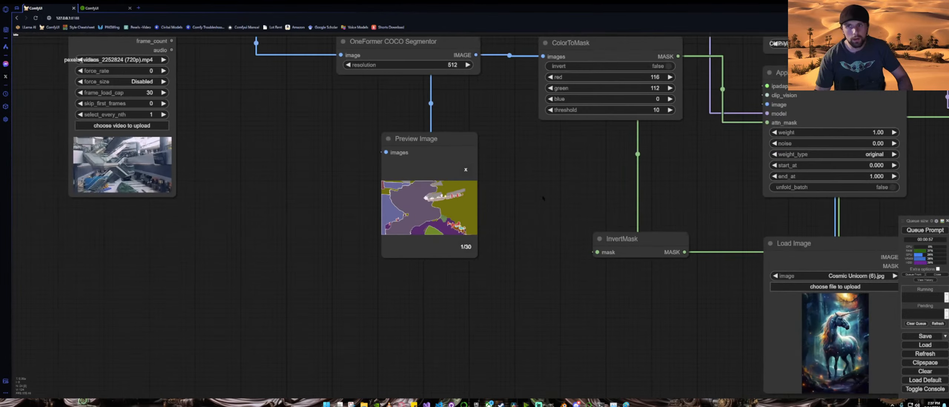
click(932, 18)
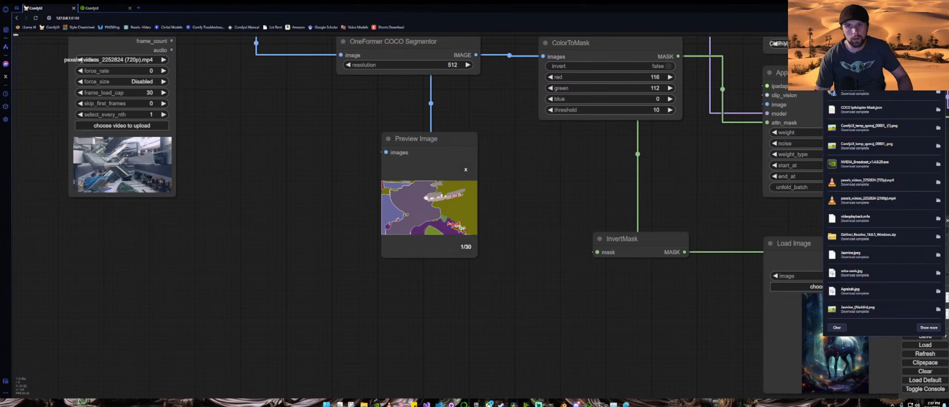
click(938, 92)
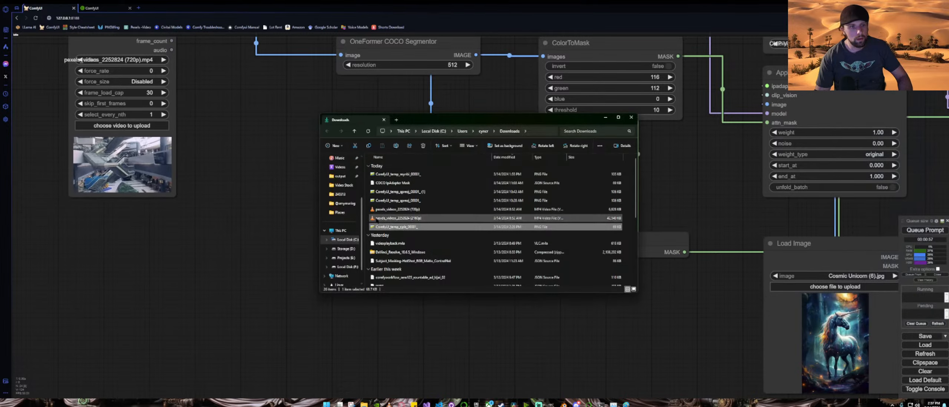
right_click(395, 227)
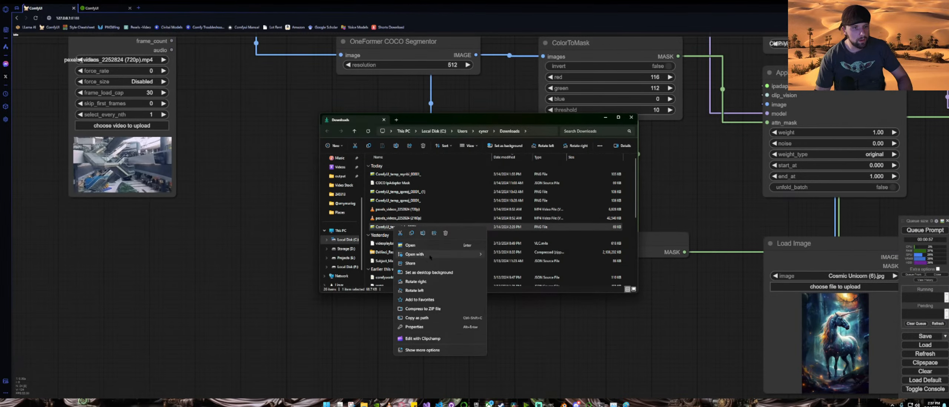
mouse_move(445, 254)
click(502, 282)
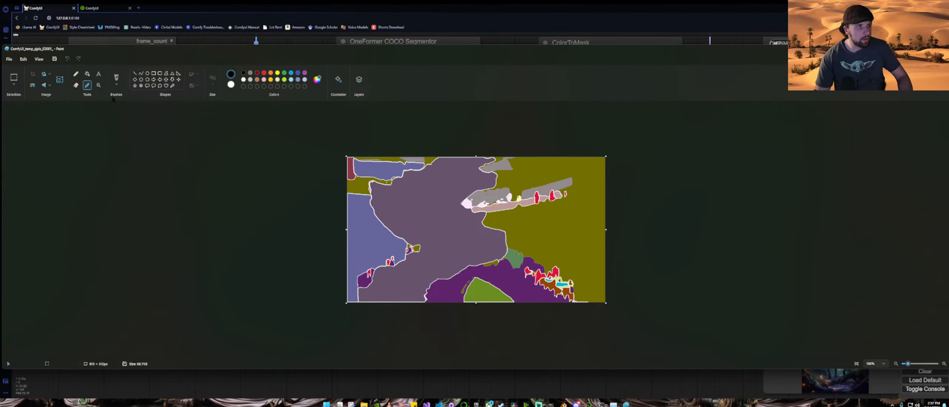
click(373, 232)
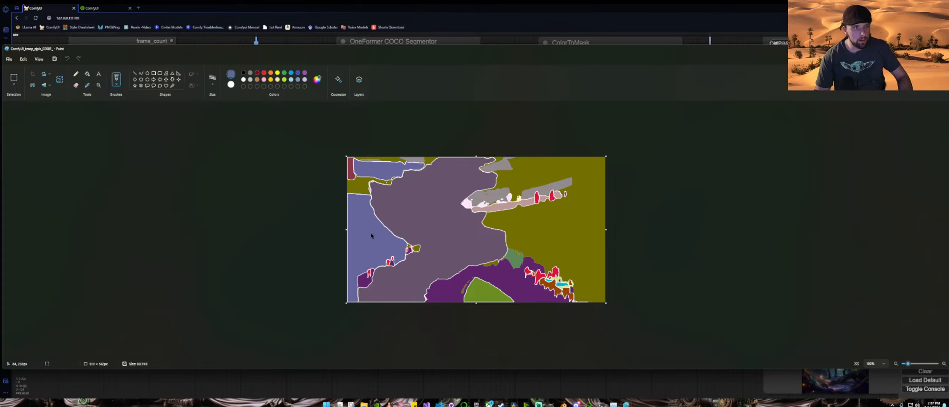
click(317, 80)
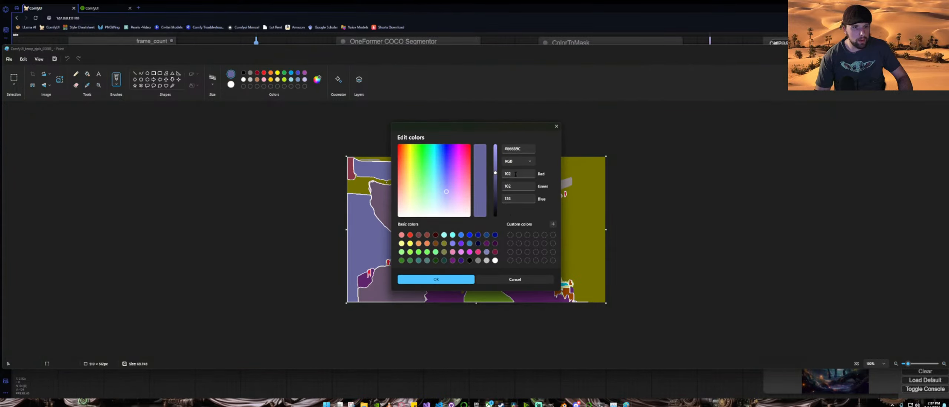
click(443, 281)
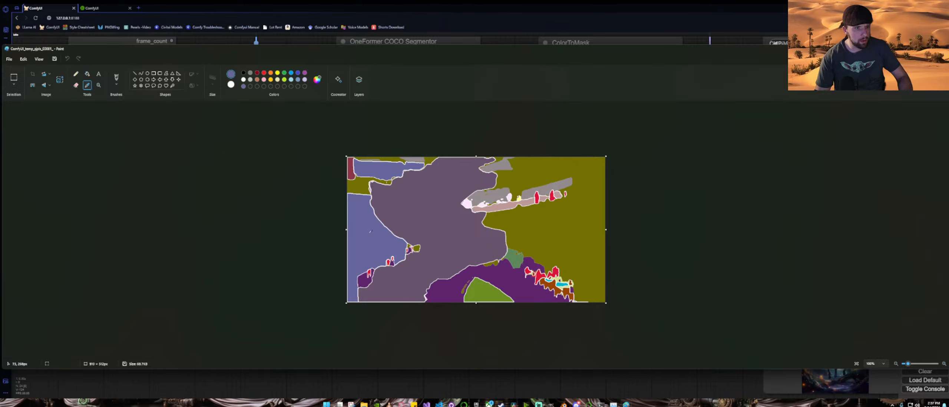
click(317, 80)
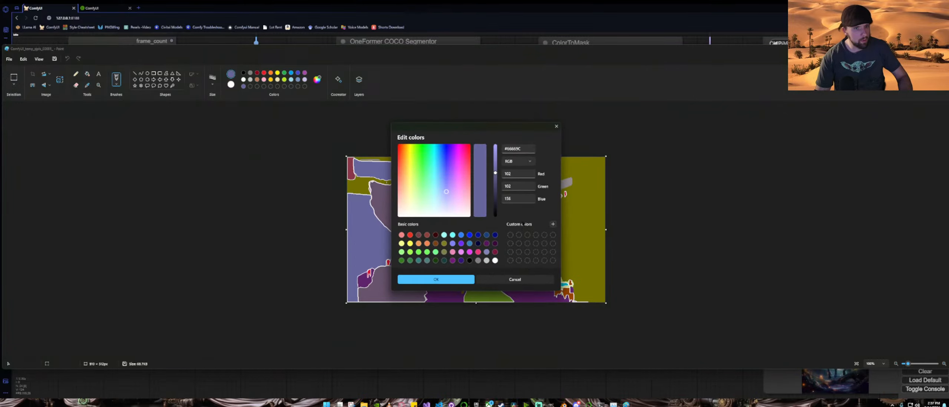
click(464, 280)
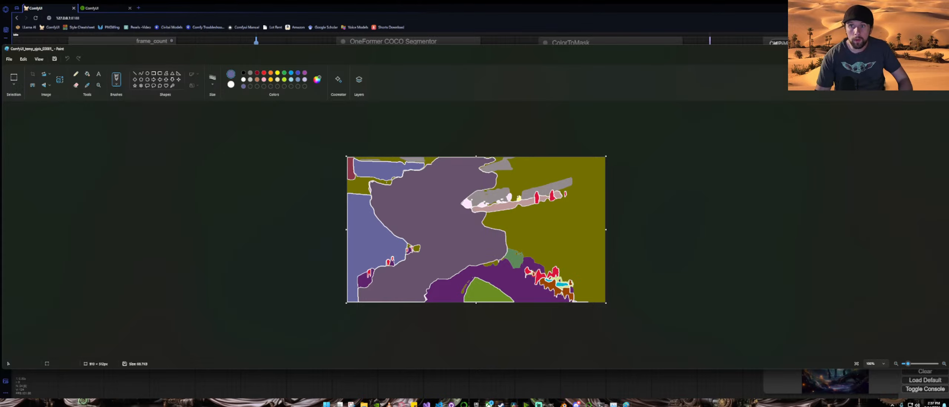
click(918, 49)
click(606, 117)
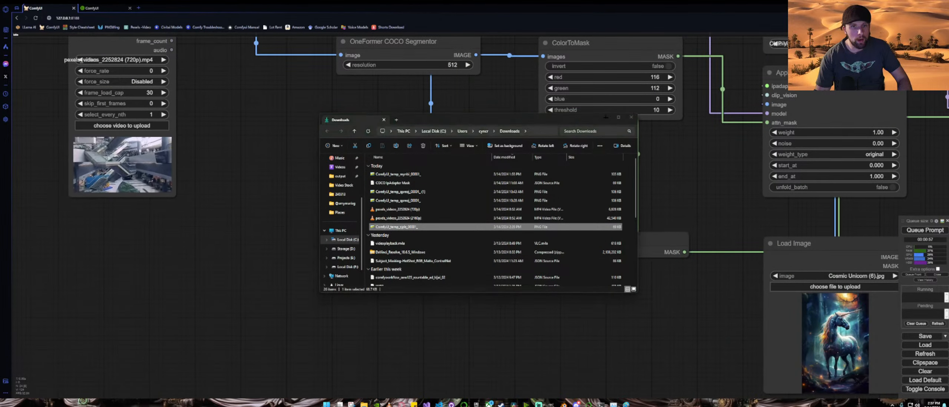
Step: Paste a copy of the ColorToMask node and set its red to 102, green to 102 and blue to 156
scroll(594, 163, down, 4)
drag(590, 162, 534, 161)
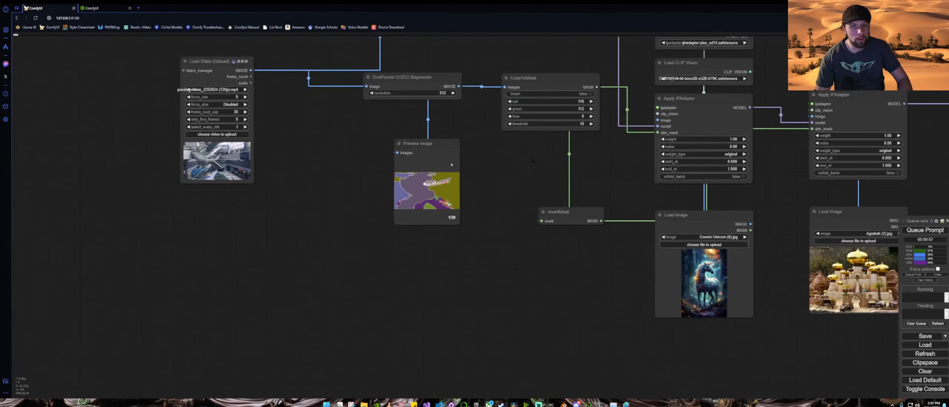
click(546, 79)
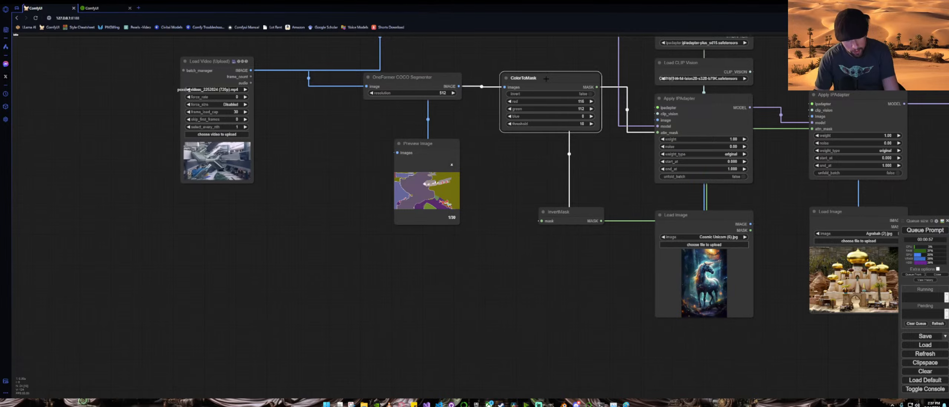
key(ctrl+v)
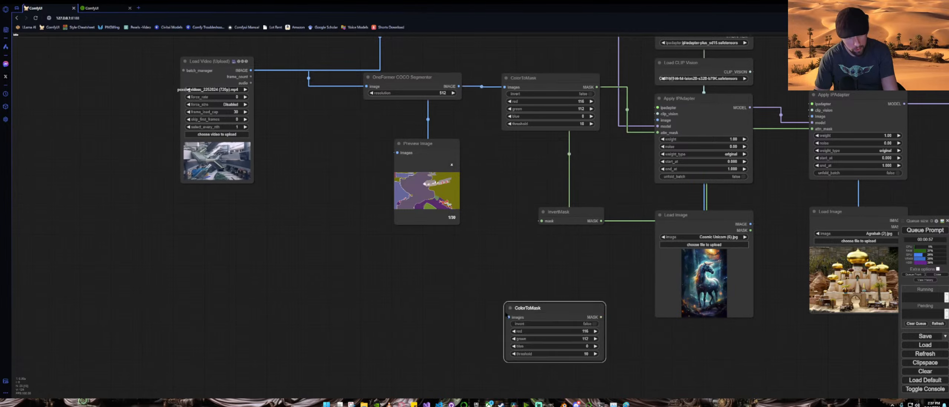
drag(589, 334, 570, 256)
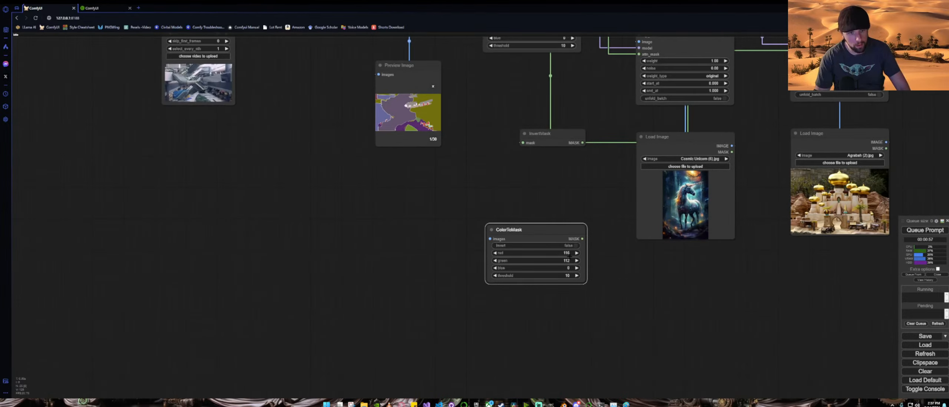
click(570, 256)
text(10)
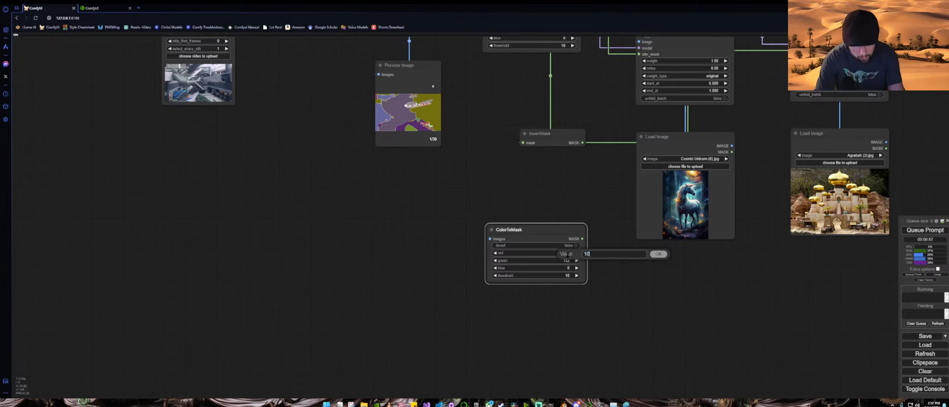
text(2)
key(Return)
click(565, 260)
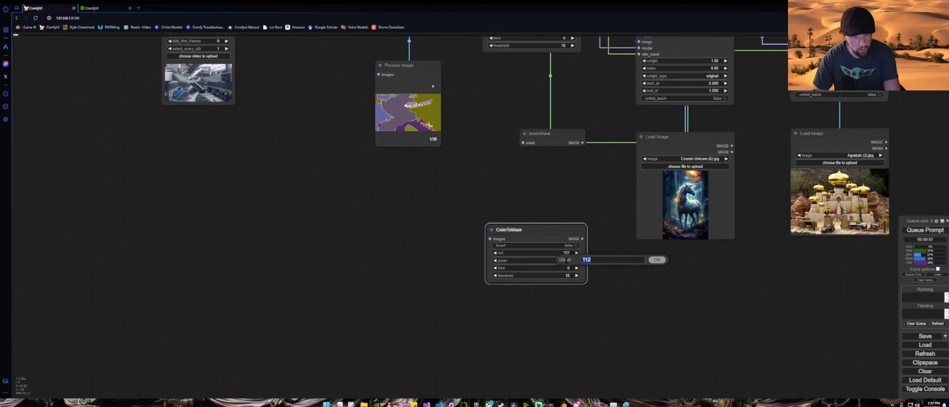
text(102)
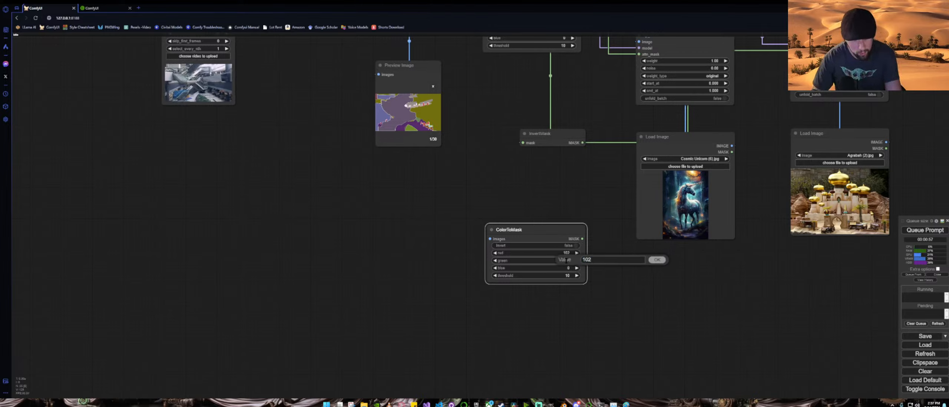
key(Return)
click(561, 267)
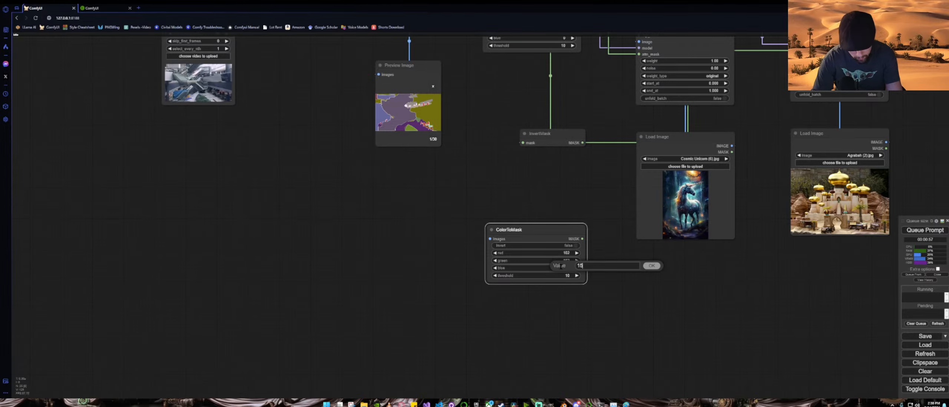
key(Return)
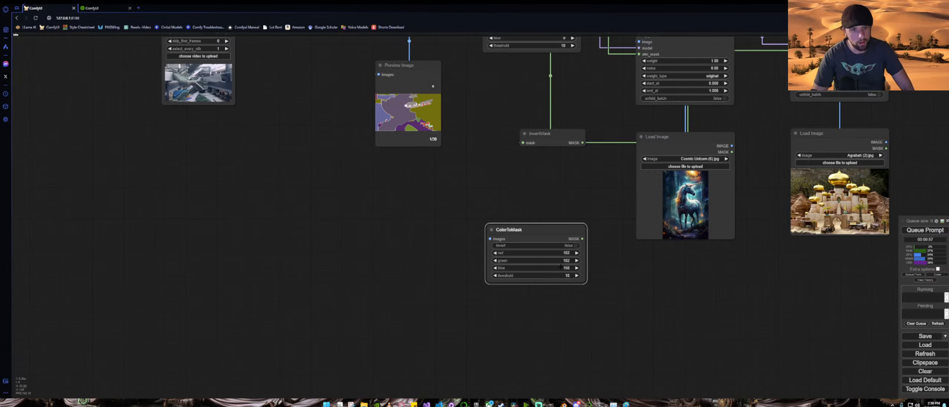
Step: Connect the OneFormer segmentation image output to the new ColorToMask node's images input
scroll(587, 254, down, 4)
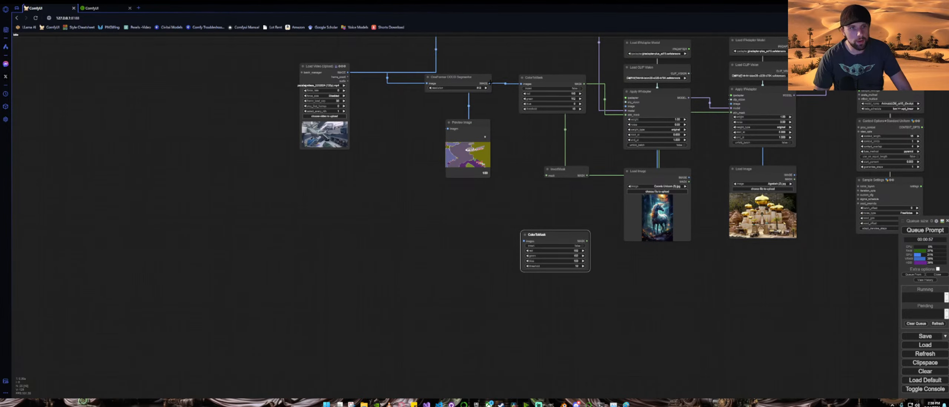
drag(490, 83, 598, 289)
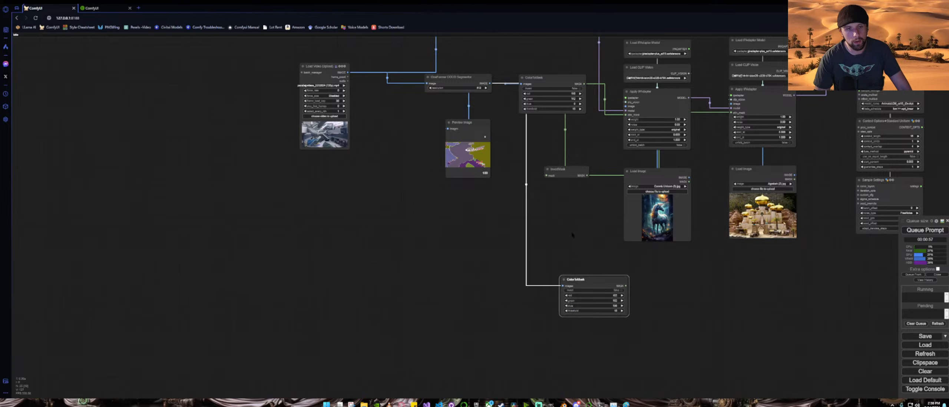
Step: Rearrange the canvas, moving the checkpoint, VAE and prompt nodes left and placing both ColorToMask nodes side by side above the IPAdapter chains
scroll(594, 237, down, 5)
drag(638, 278, 568, 296)
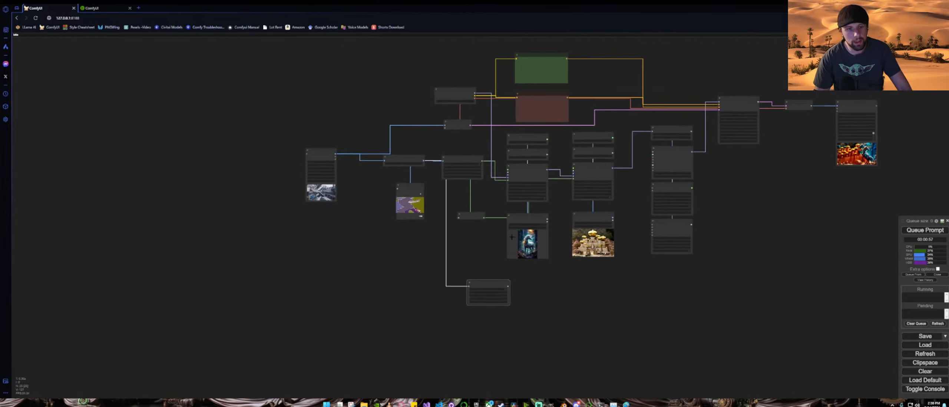
drag(473, 215, 590, 204)
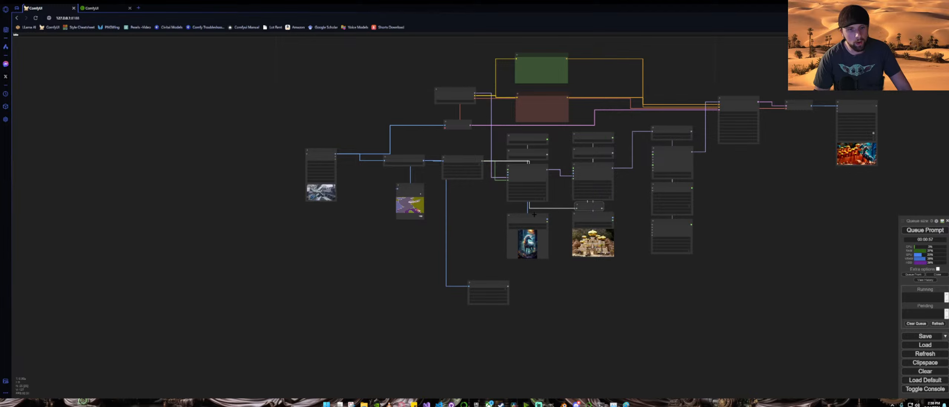
drag(534, 214, 529, 209)
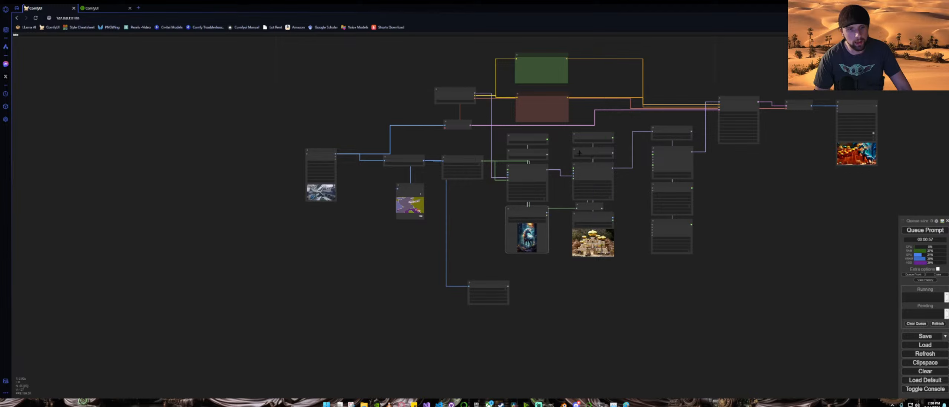
drag(471, 225, 568, 246)
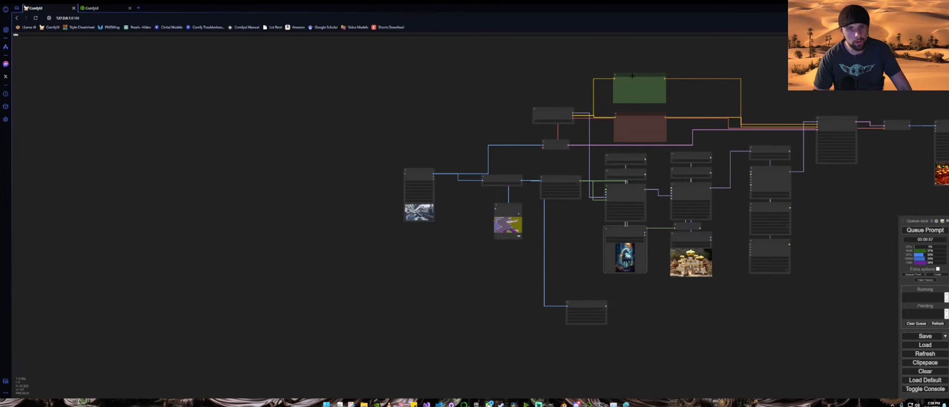
scroll(609, 89, up, 3)
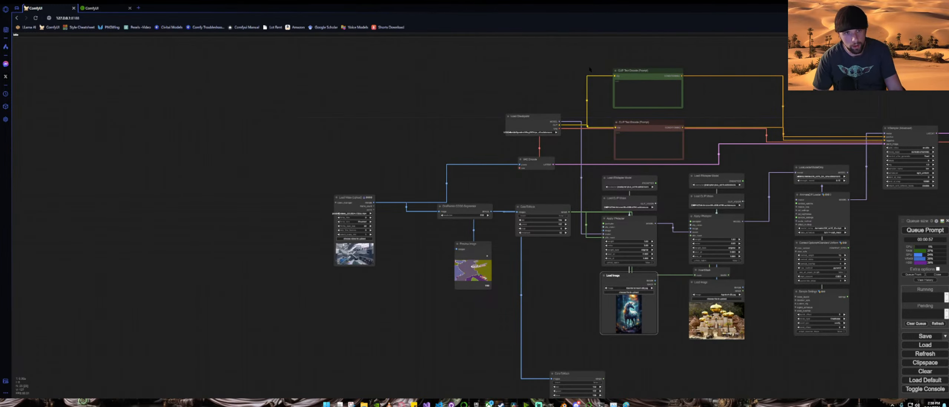
drag(499, 57, 706, 168)
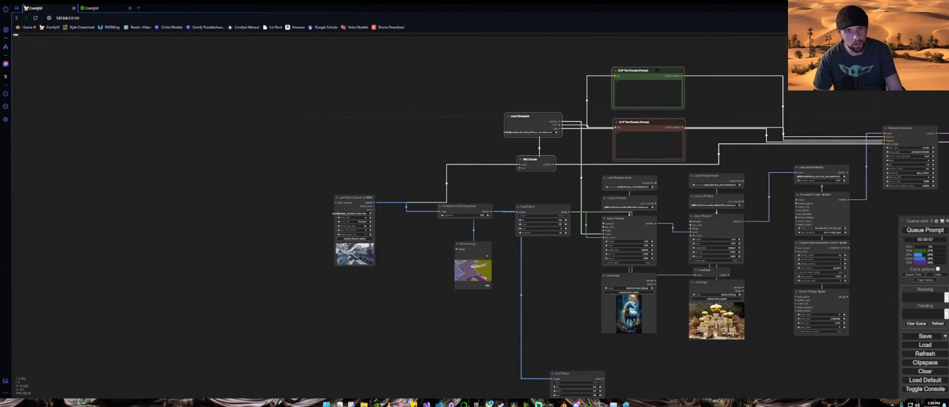
drag(658, 70, 324, 67)
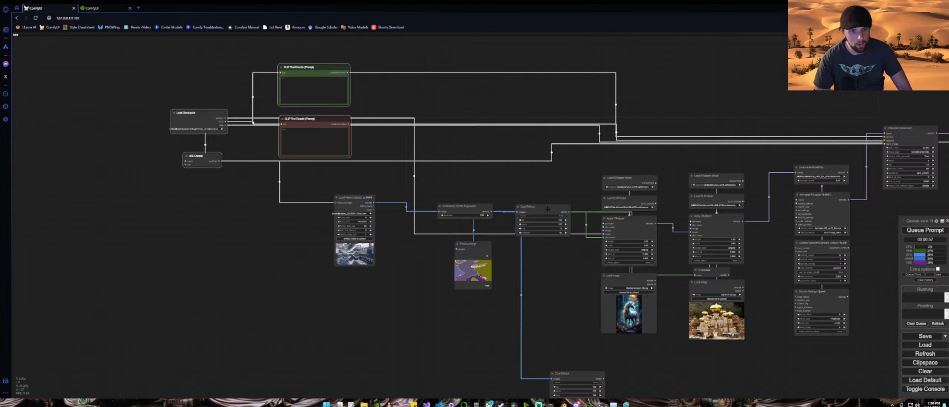
drag(548, 209, 635, 140)
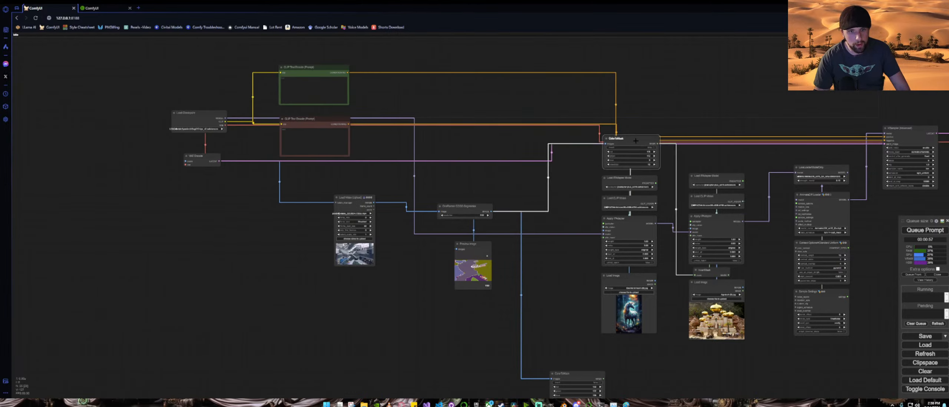
drag(582, 374, 564, 139)
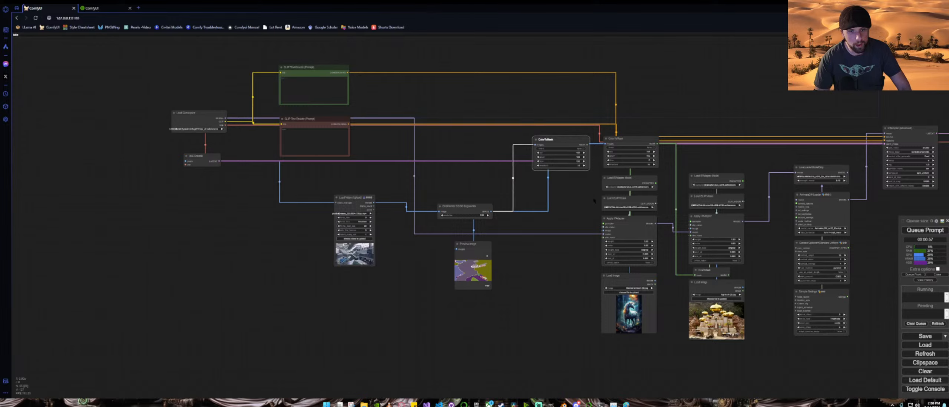
Step: Duplicate the IPAdapter group with its Load Image node and connect the new ColorToMask mask to the copy's attn_mask input
drag(600, 176, 647, 324)
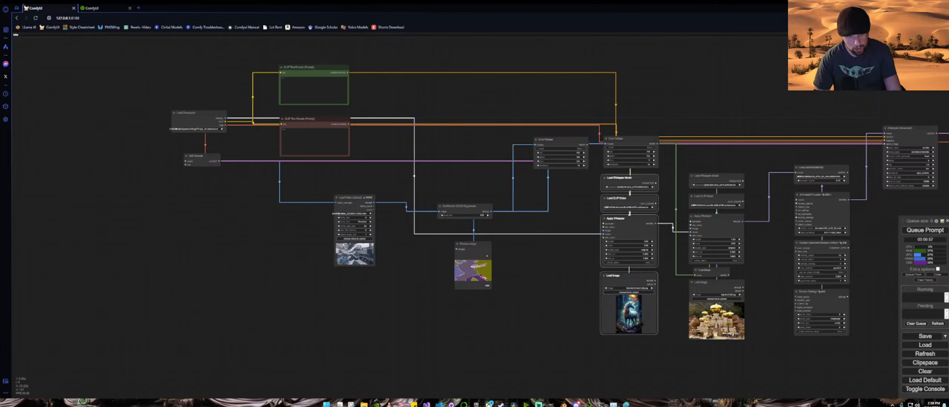
key(ctrl+c)
key(ctrl+v)
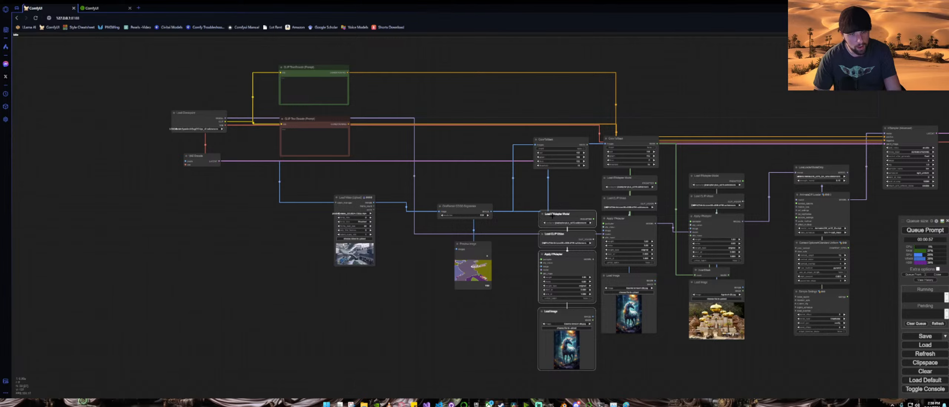
drag(553, 215, 544, 181)
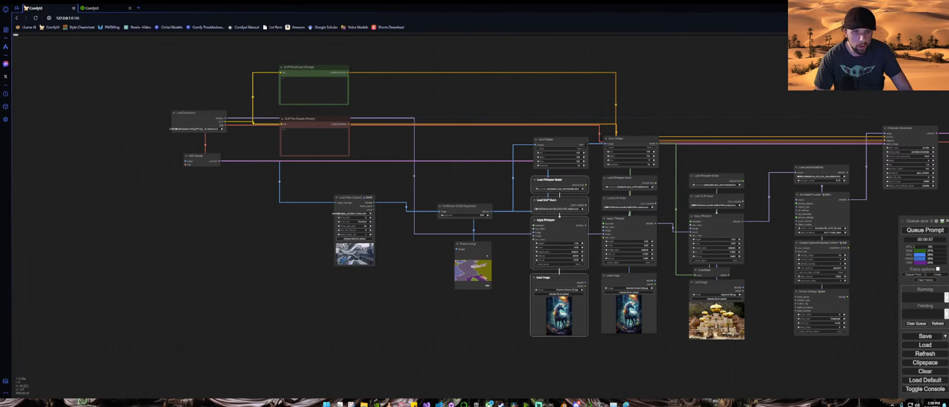
drag(586, 145, 539, 239)
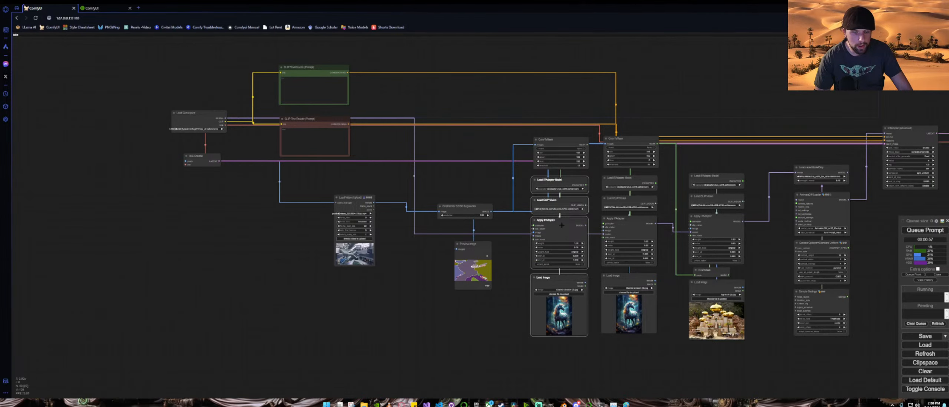
Step: Load the cern image from Downloads as the reference in the duplicated Load Image node
scroll(597, 215, up, 7)
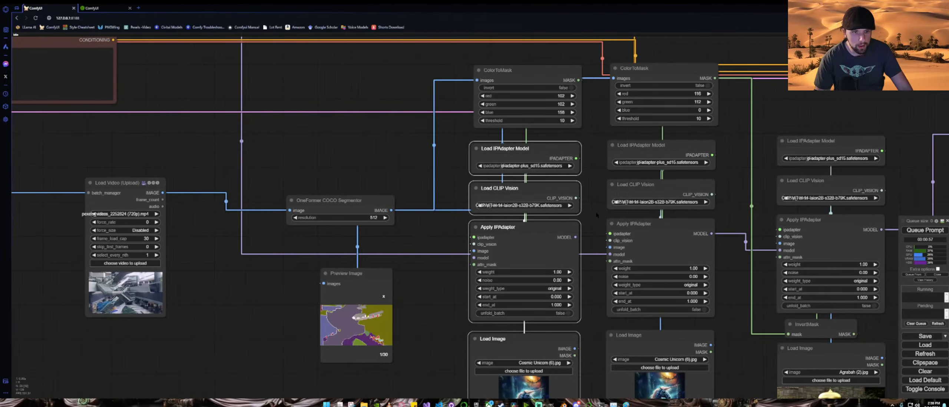
scroll(597, 214, down, 3)
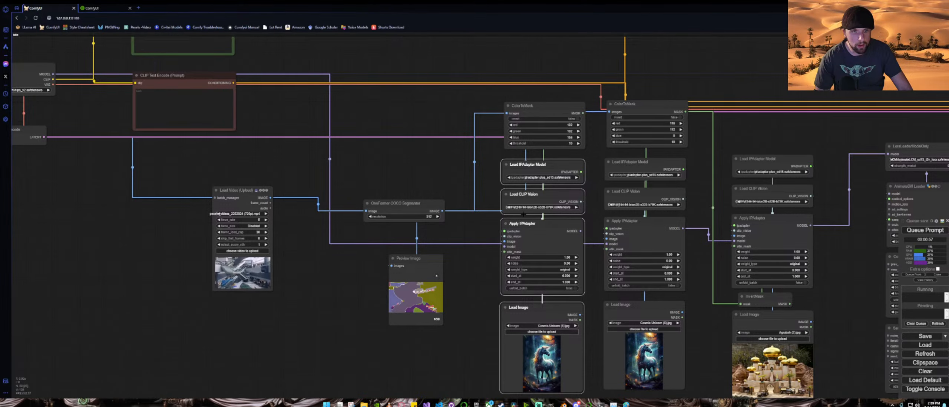
drag(472, 307, 485, 242)
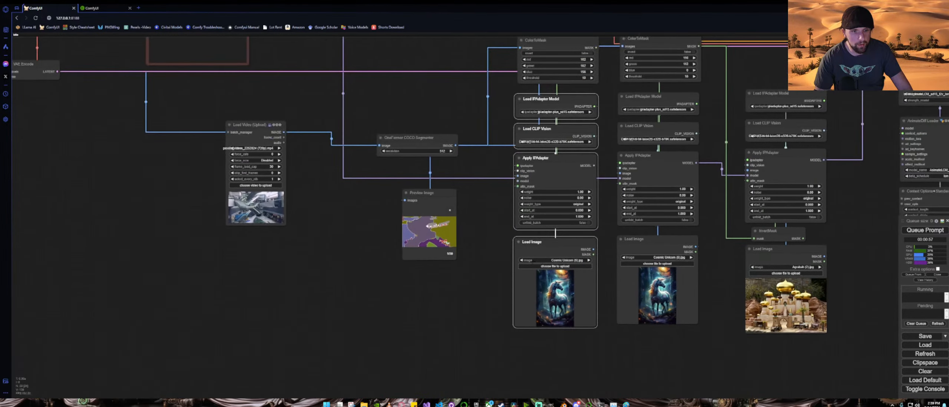
click(553, 266)
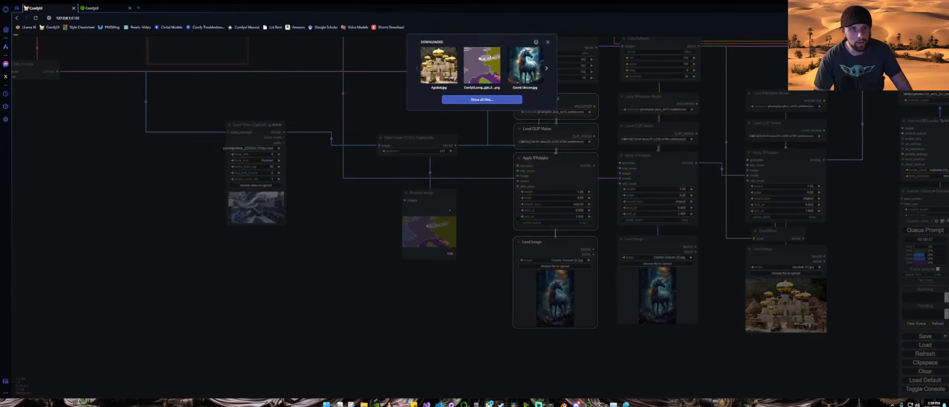
click(546, 68)
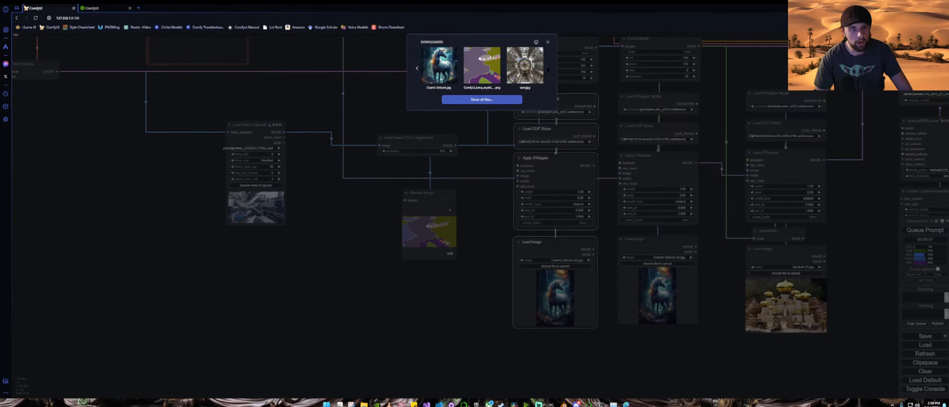
click(546, 69)
click(439, 76)
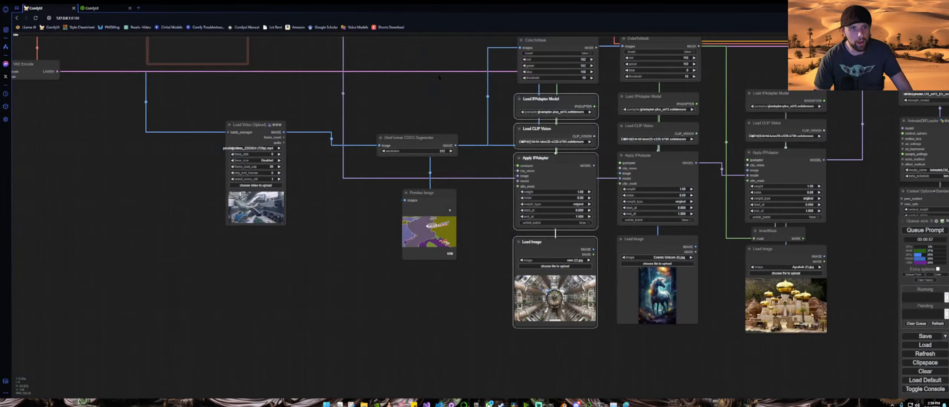
Step: Queue the workflow for generation
scroll(718, 296, down, 5)
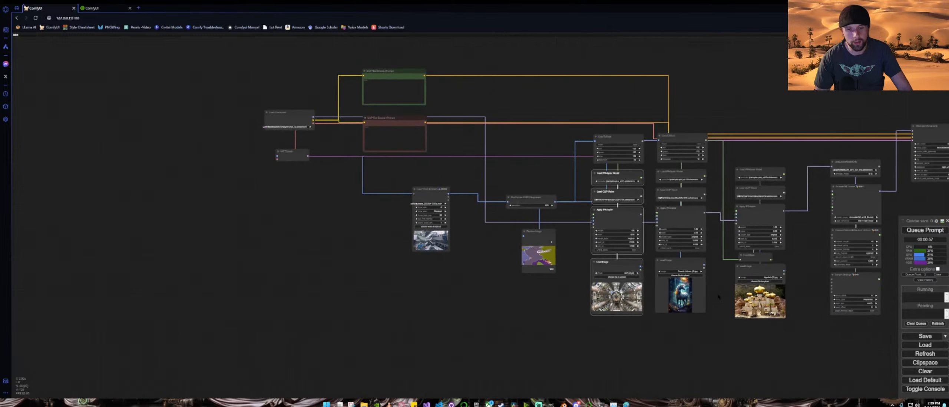
drag(805, 359, 619, 318)
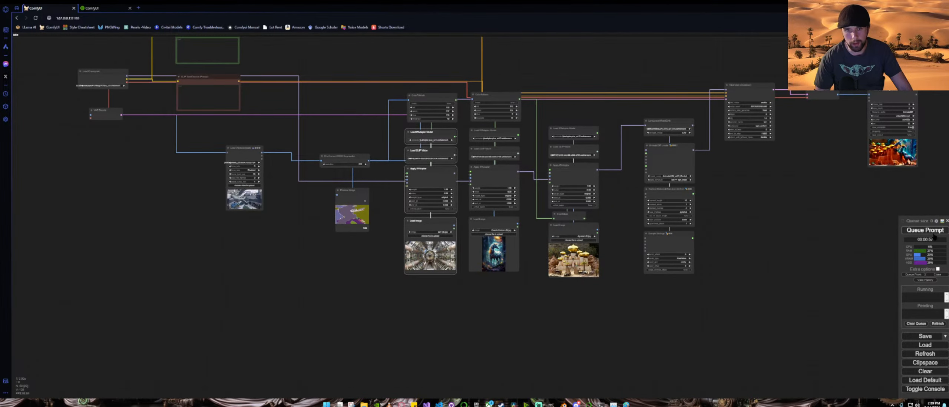
click(934, 233)
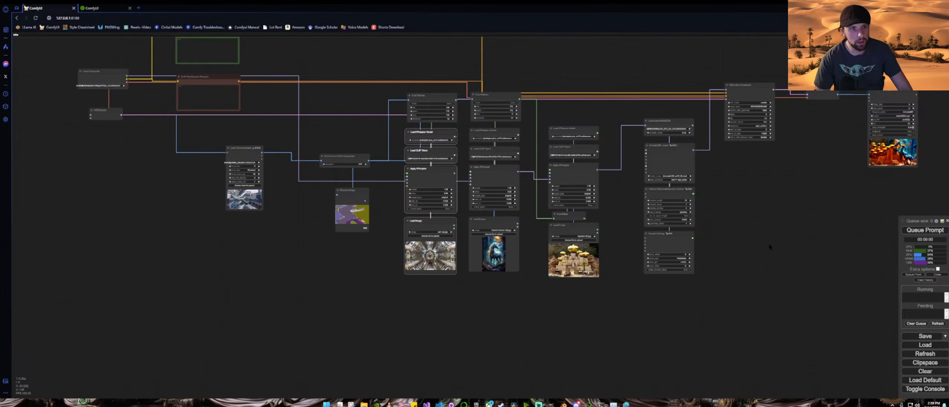
Step: Connect the first Apply IPAdapter's model output to the duplicated Apply IPAdapter's model input and queue the prompt again
scroll(418, 167, up, 7)
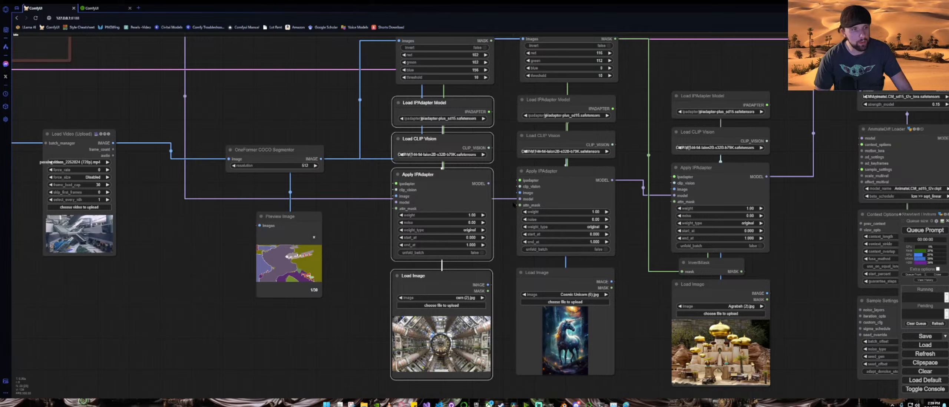
drag(520, 200, 396, 202)
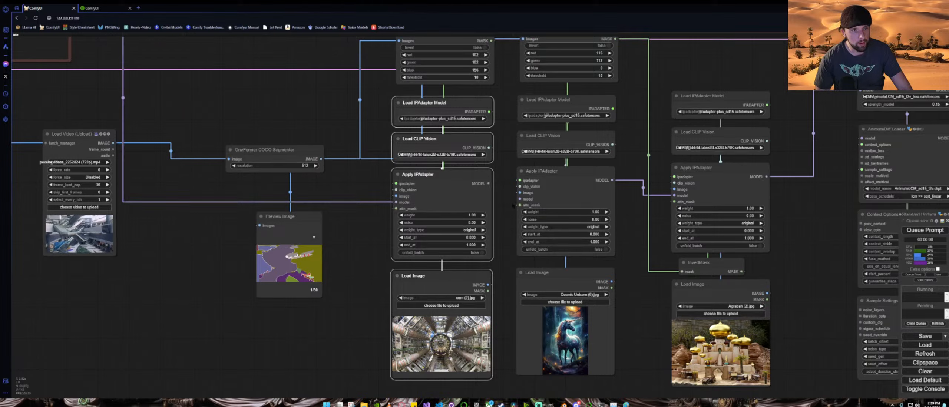
drag(489, 183, 520, 199)
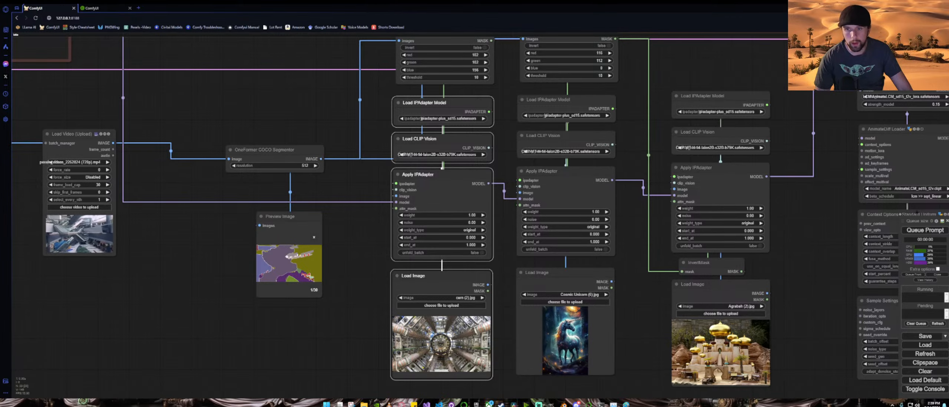
key(ctrl+Return)
Step: Navigate across the workflow to the KSampler and Video Combine output while the video generates
scroll(811, 247, down, 5)
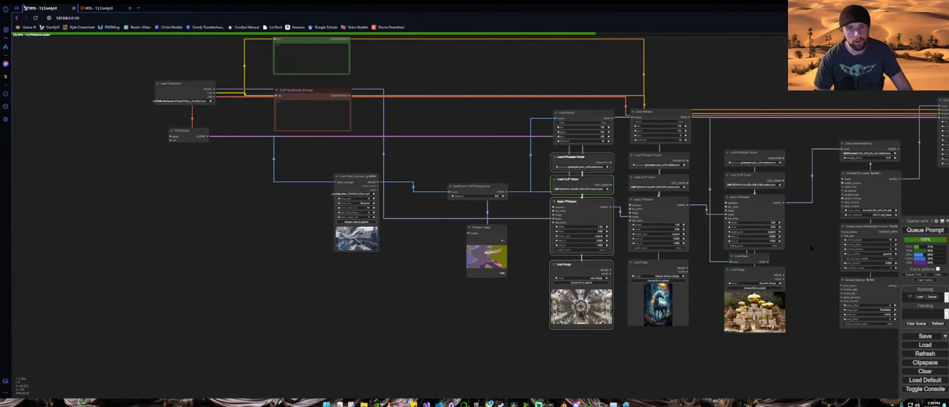
scroll(811, 248, down, 4)
drag(821, 331, 643, 308)
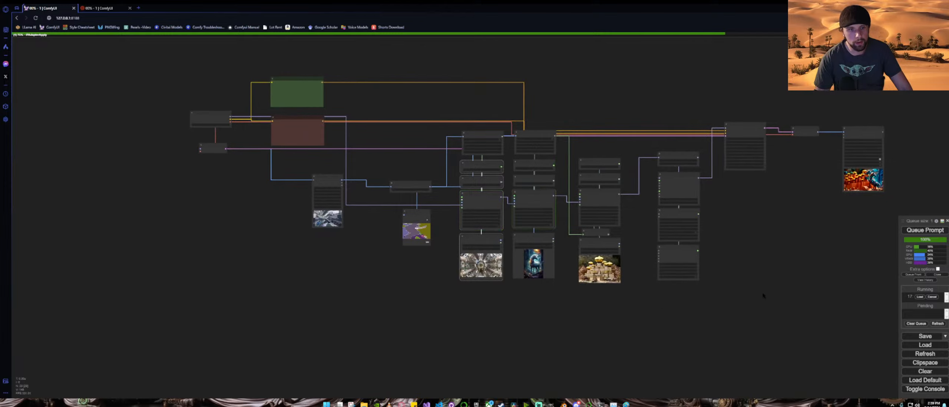
drag(783, 241, 653, 246)
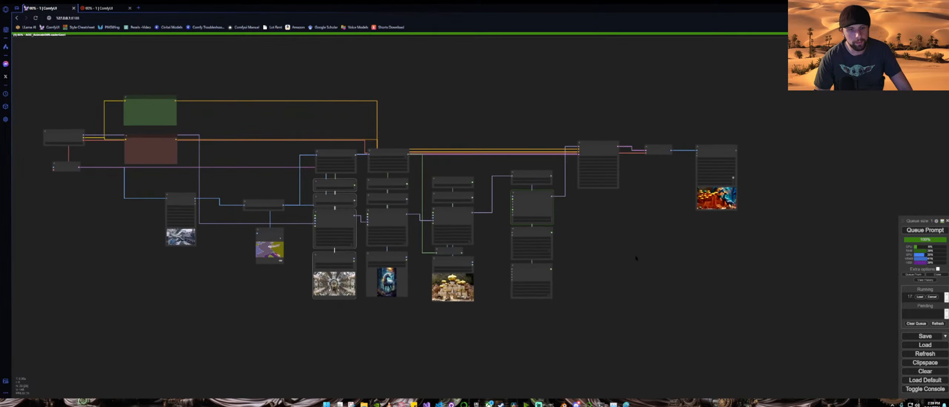
scroll(652, 200, up, 3)
scroll(652, 200, up, 7)
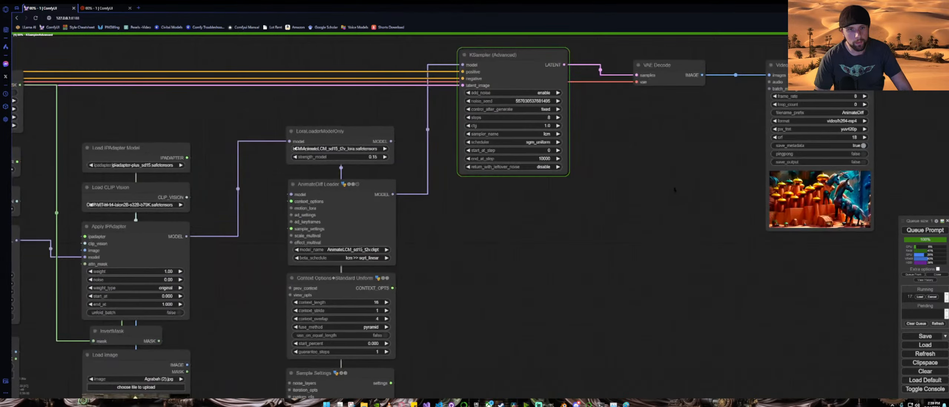
drag(699, 191, 415, 223)
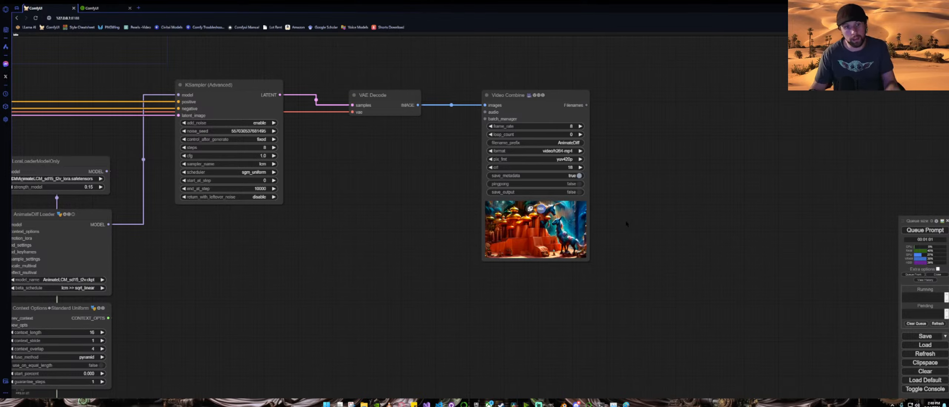
Step: Open the Video Combine output preview in a new browser tab and return to the workflow tab
right_click(516, 222)
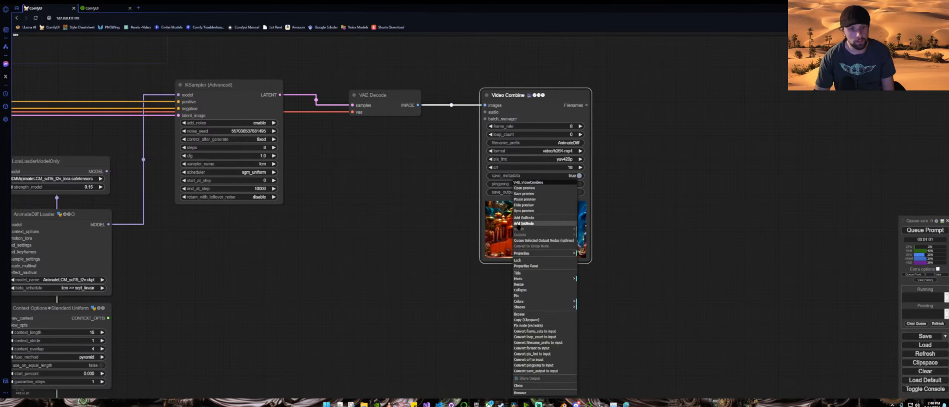
click(537, 189)
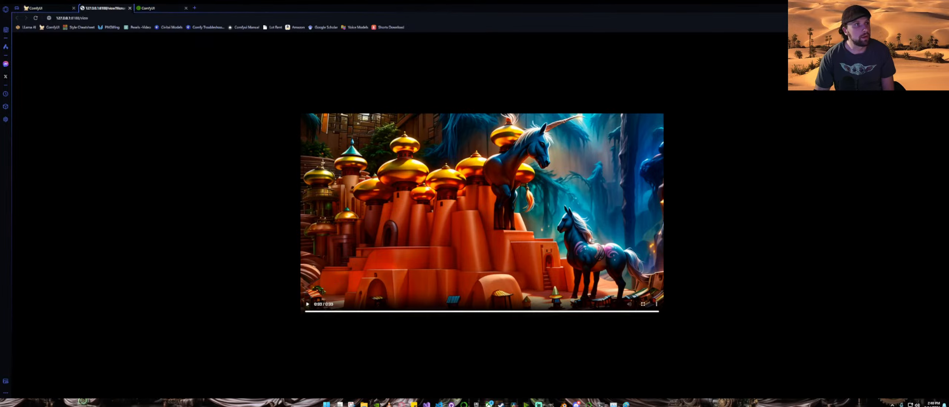
click(130, 8)
scroll(321, 260, down, 8)
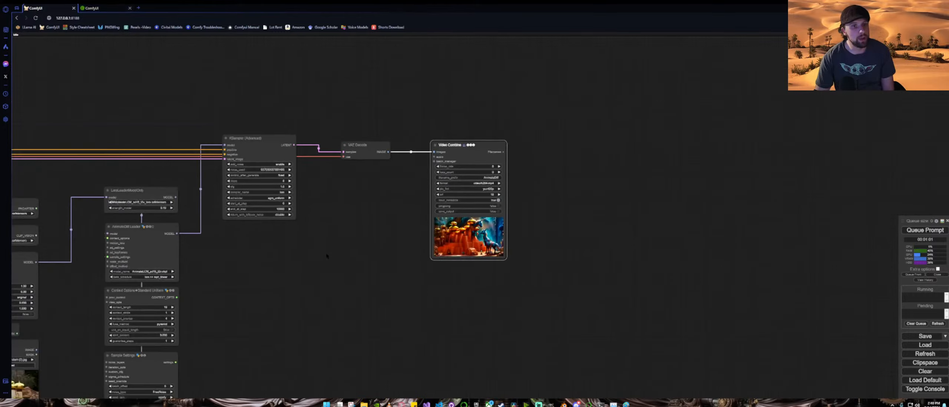
Step: Switch the Load Checkpoint model to LCM\photonLCM_v10.safetensors
drag(312, 280, 772, 205)
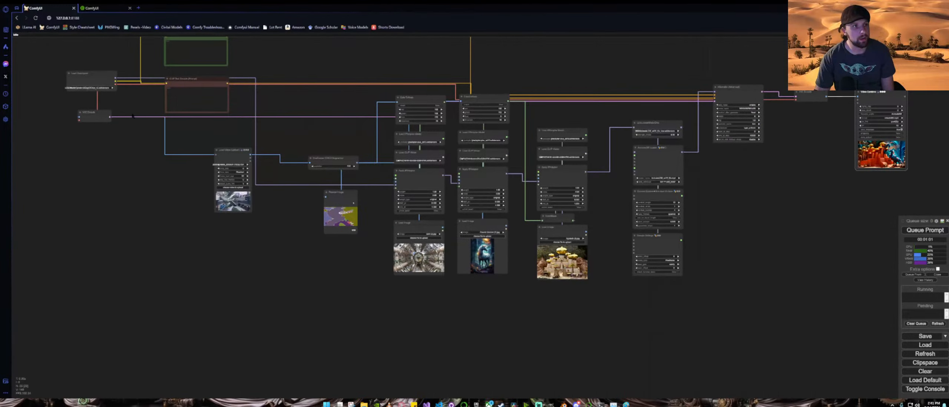
drag(121, 101, 413, 219)
scroll(412, 219, up, 6)
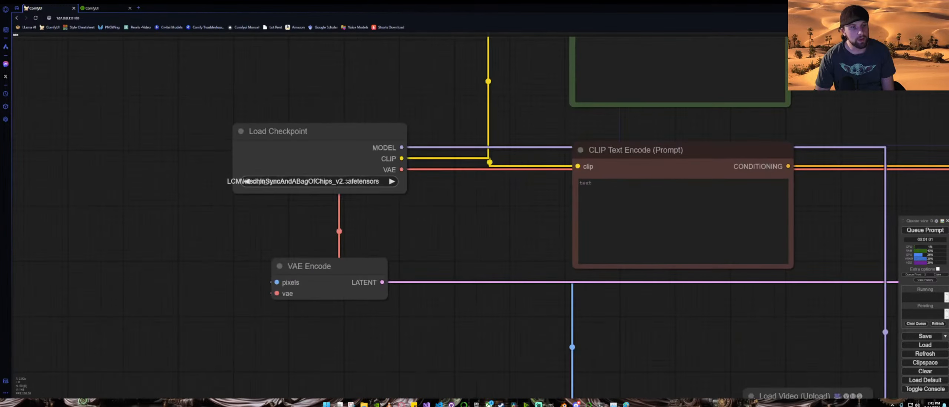
click(336, 182)
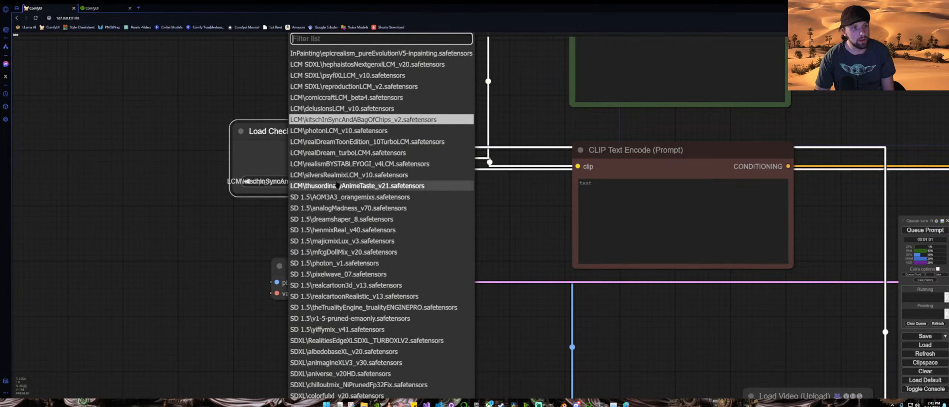
click(355, 131)
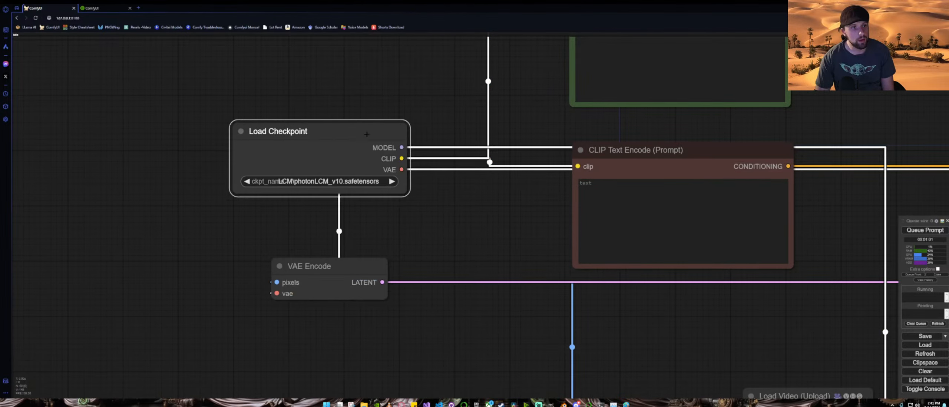
Step: Set the first ColorToMask node's threshold to 1
scroll(461, 182, down, 12)
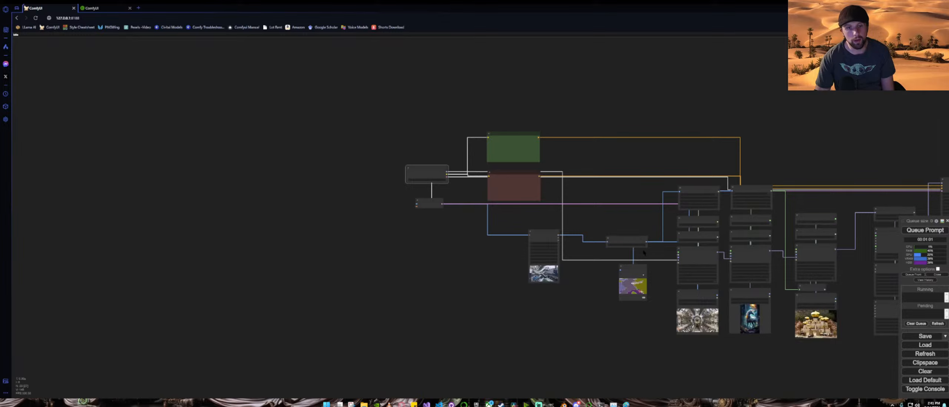
drag(644, 223, 389, 150)
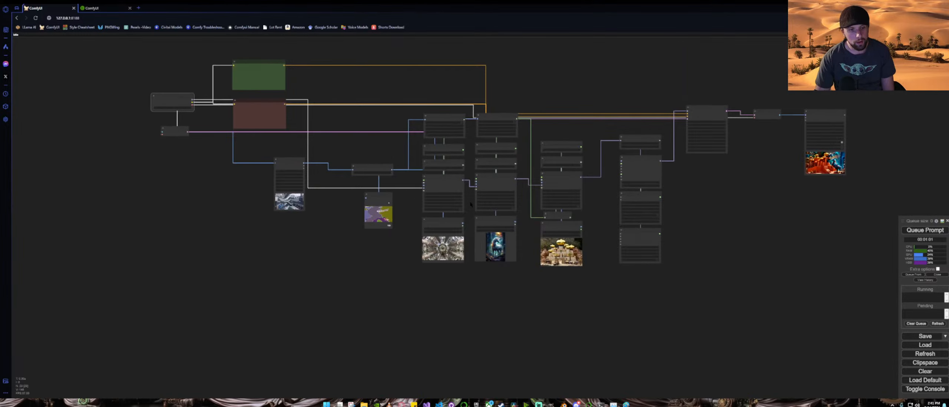
scroll(418, 213, up, 8)
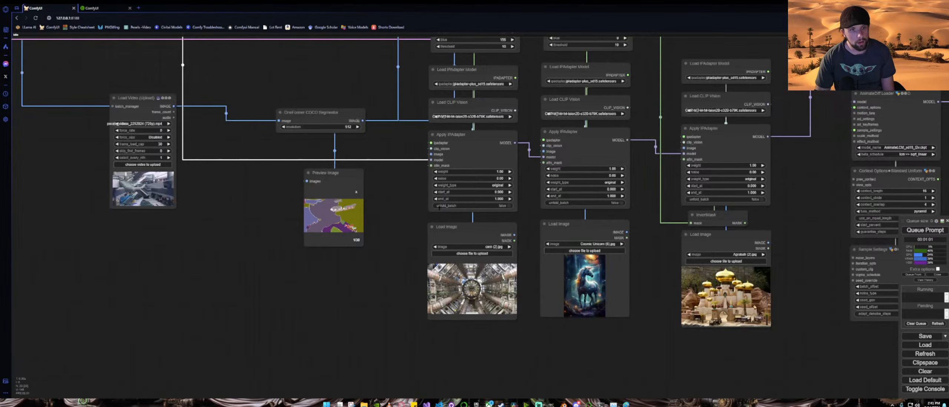
scroll(529, 199, down, 3)
drag(523, 78, 468, 142)
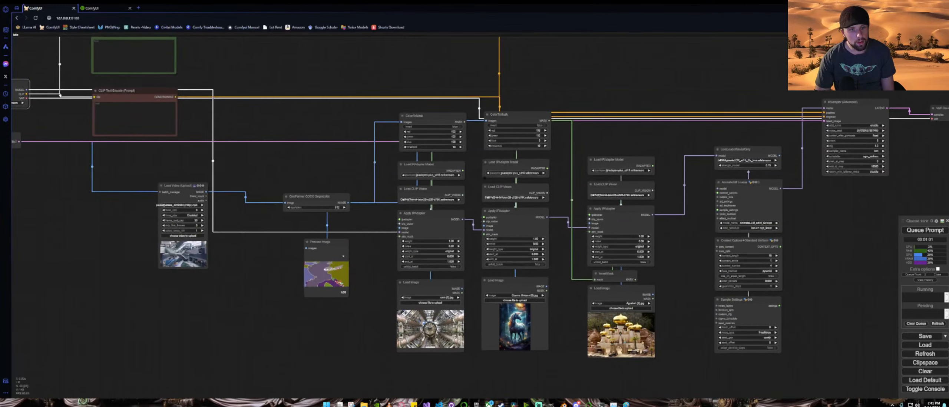
scroll(468, 143, up, 4)
scroll(468, 142, up, 4)
click(436, 155)
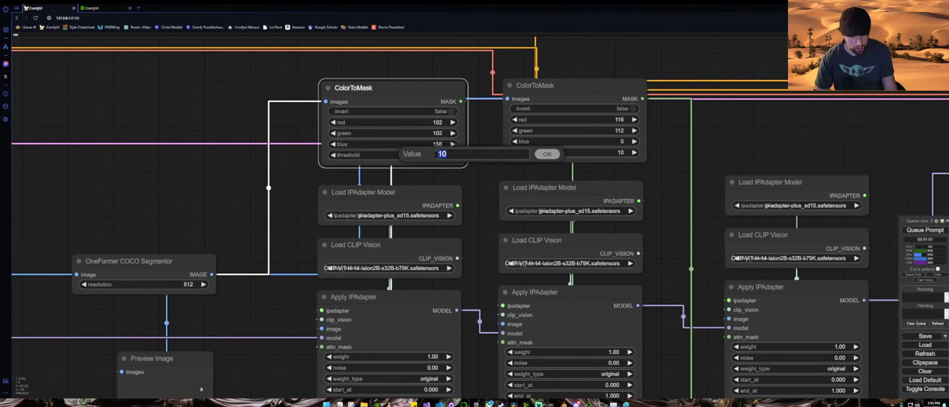
text(1)
key(Return)
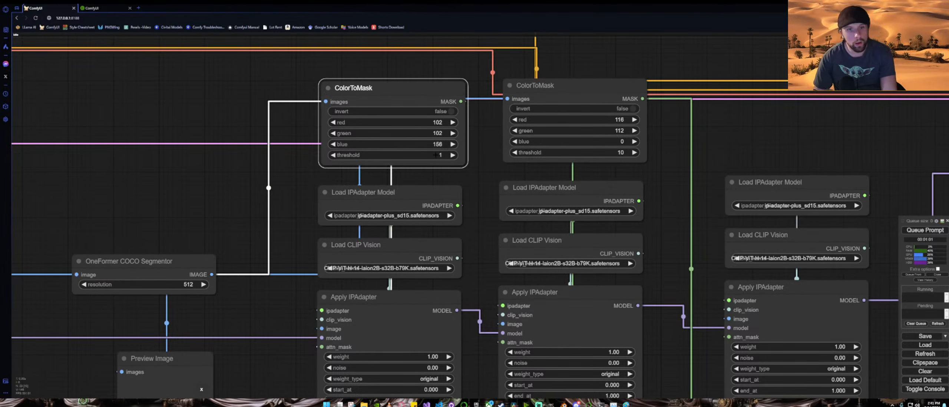
Step: Set the second ColorToMask node's threshold to 1 and queue the prompt
click(622, 152)
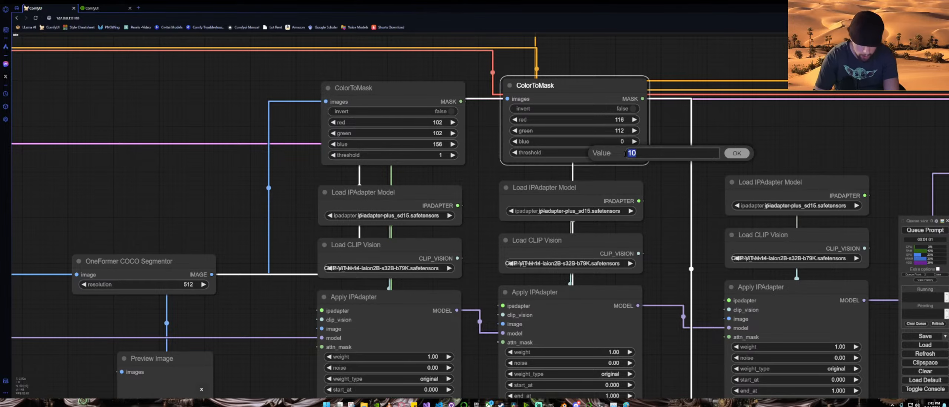
text(1)
key(Return)
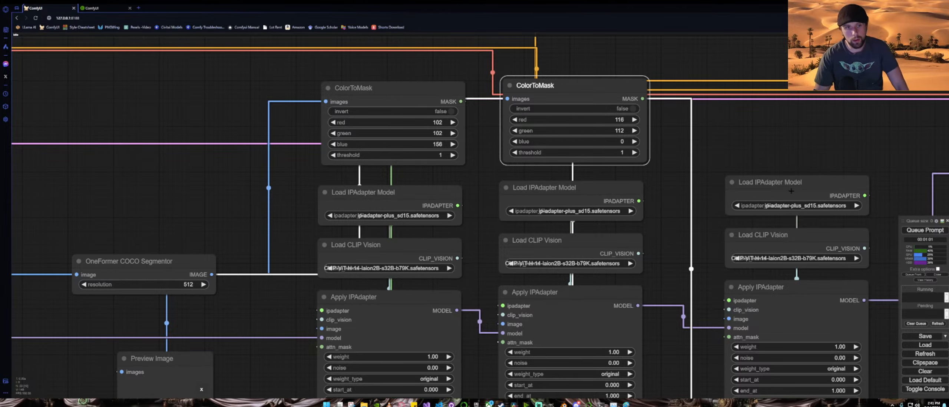
click(925, 230)
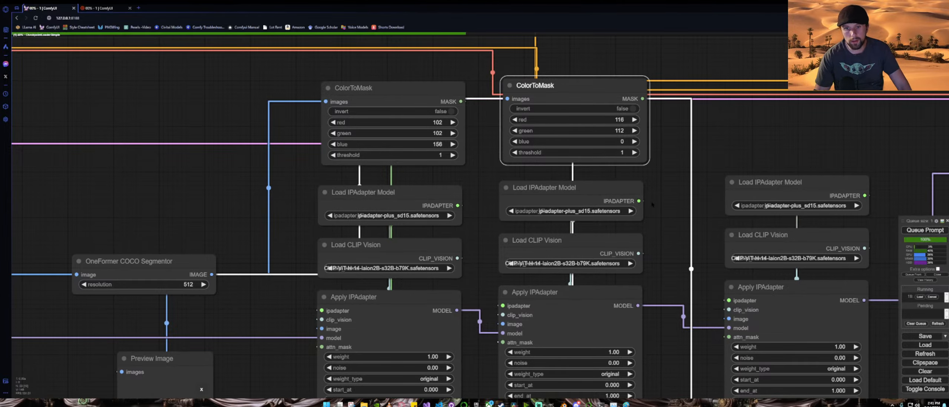
Step: Navigate across the workflow to the KSampler and Video Combine nodes while the video generates
scroll(652, 203, down, 5)
scroll(653, 204, down, 8)
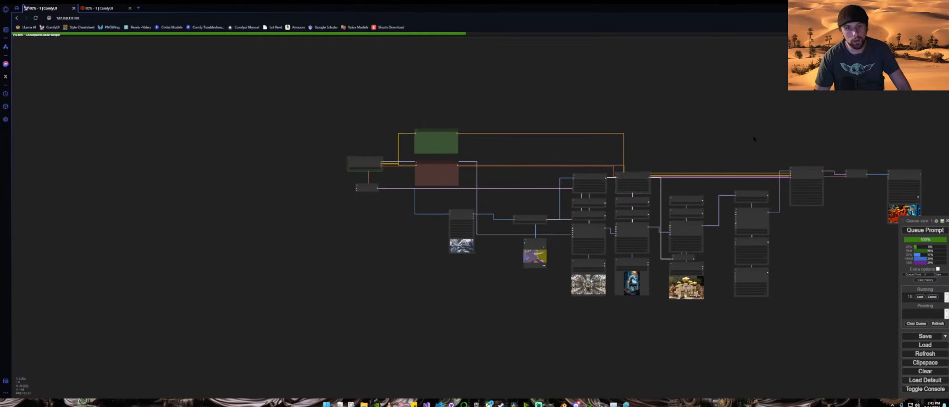
scroll(659, 193, up, 6)
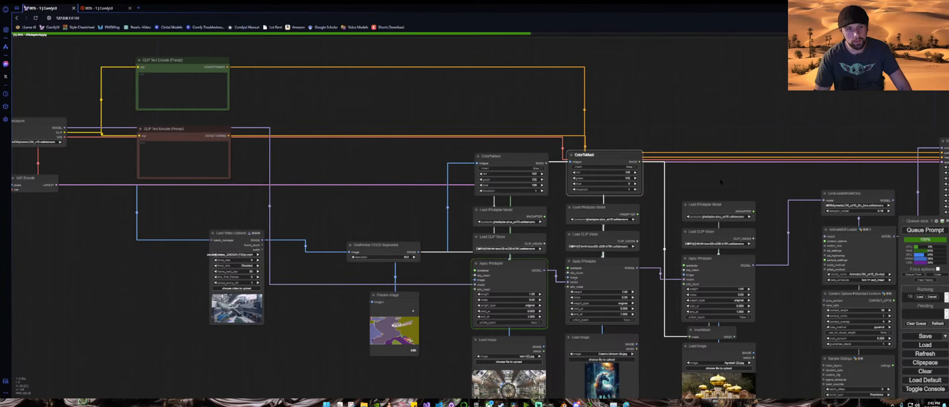
drag(762, 183, 588, 151)
drag(826, 241, 565, 202)
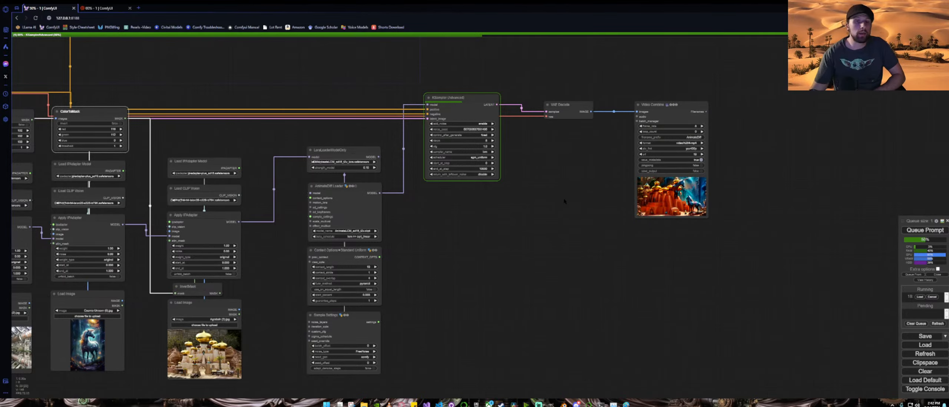
scroll(416, 134, up, 4)
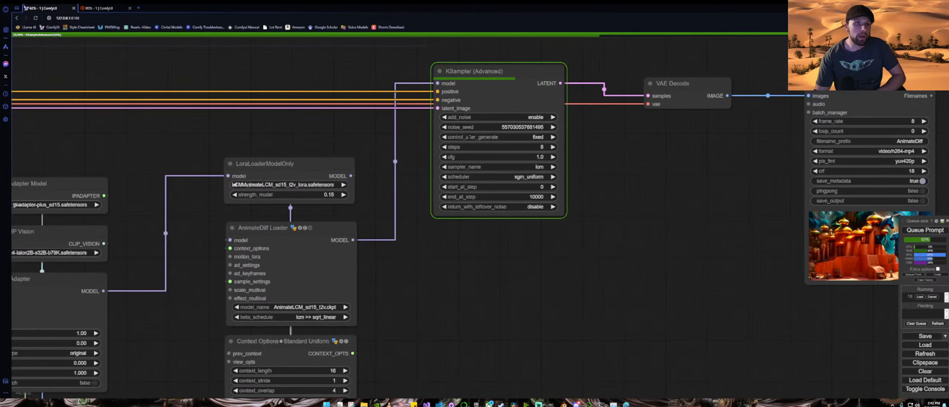
scroll(568, 178, up, 2)
drag(568, 178, 565, 180)
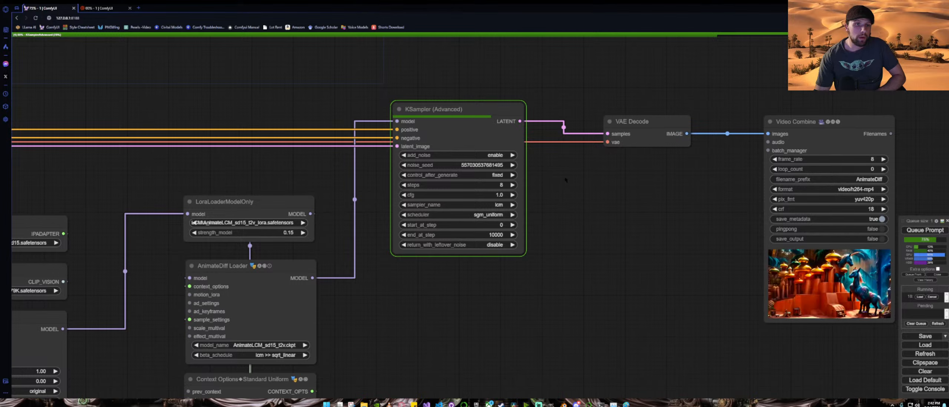
scroll(565, 180, down, 1)
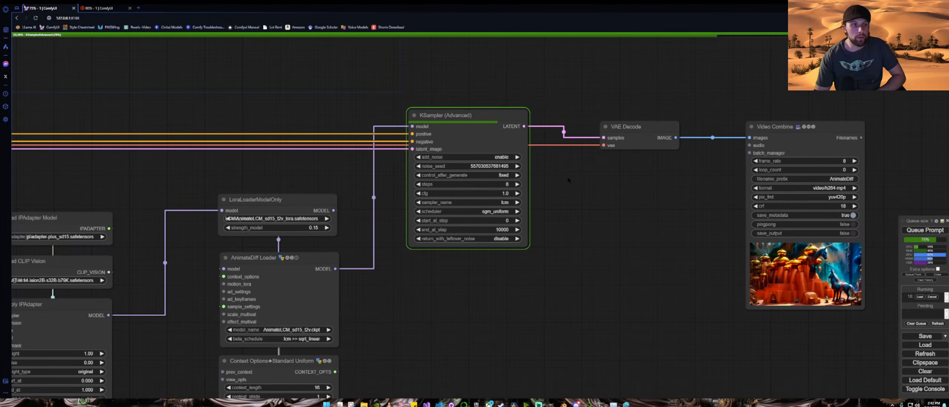
drag(711, 187, 509, 198)
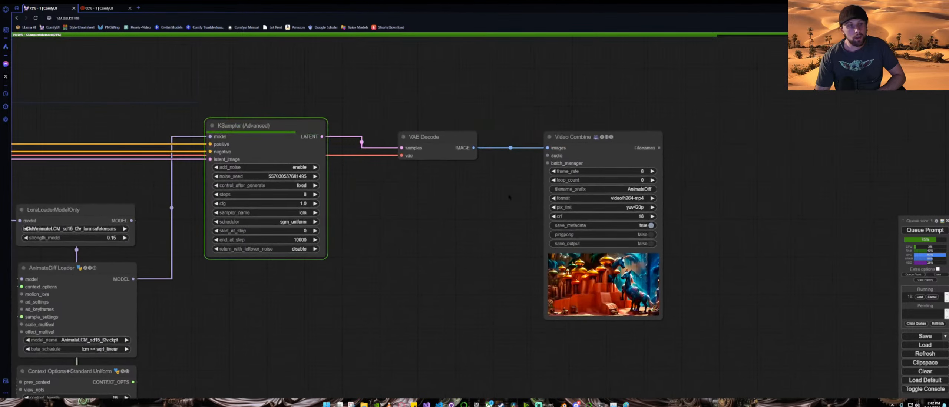
scroll(509, 197, down, 4)
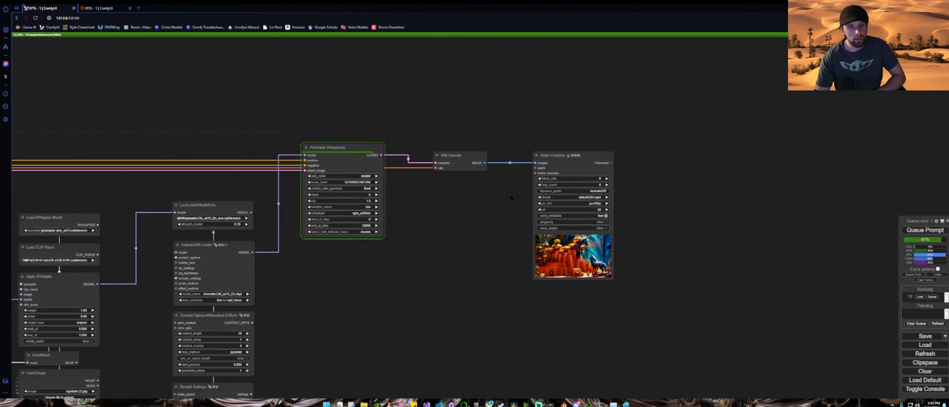
scroll(509, 198, up, 3)
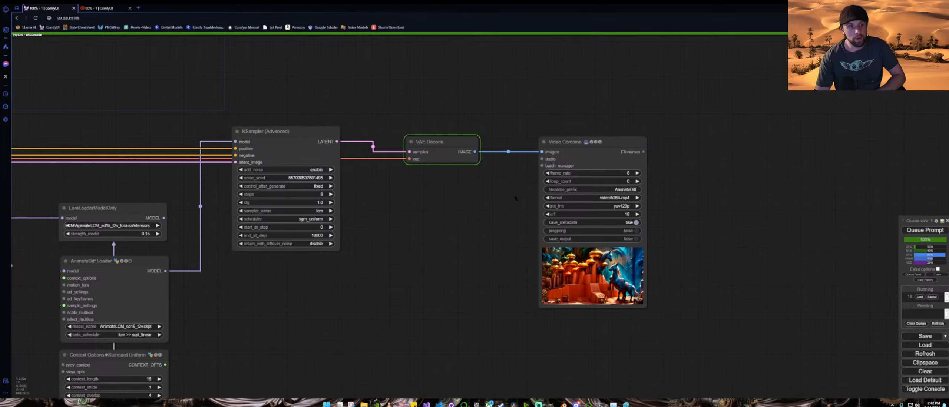
drag(514, 198, 424, 199)
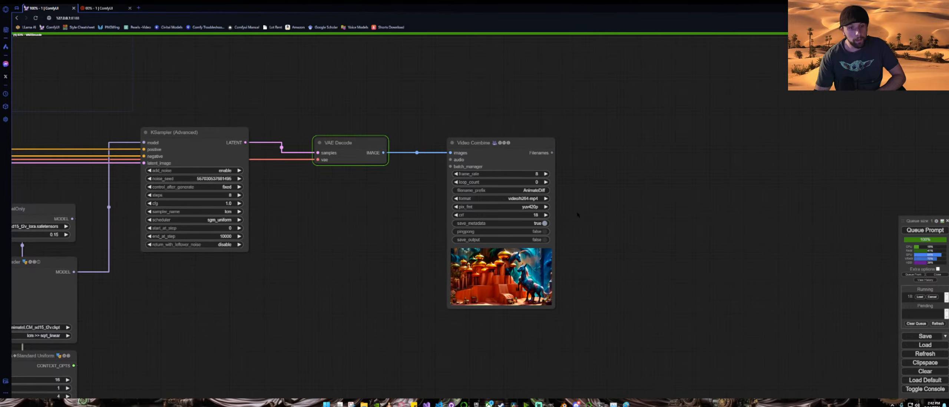
Step: Zoom in on the Video Combine preview to inspect the generated animation
scroll(577, 215, up, 3)
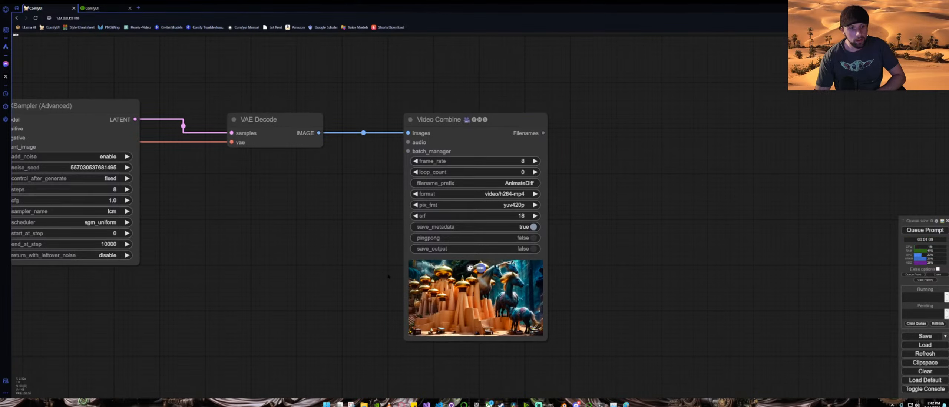
scroll(388, 276, up, 5)
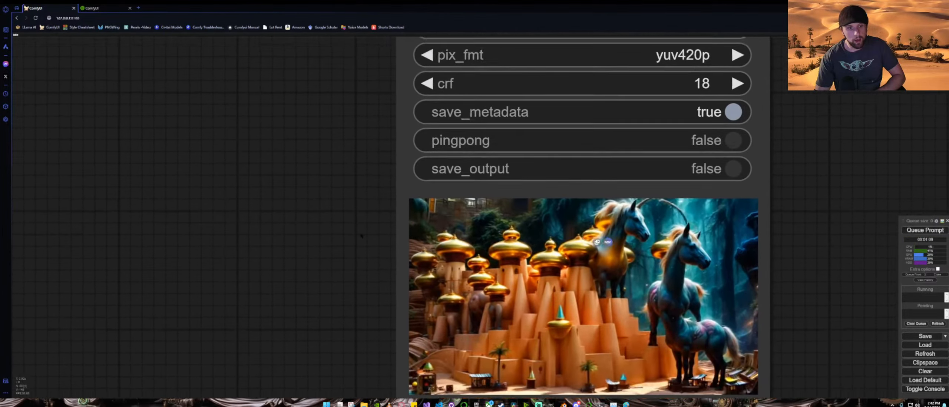
drag(361, 236, 316, 210)
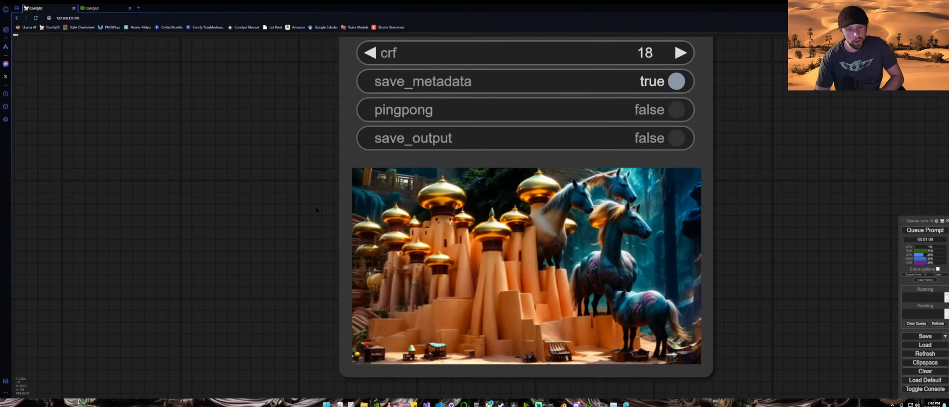
scroll(438, 192, up, 5)
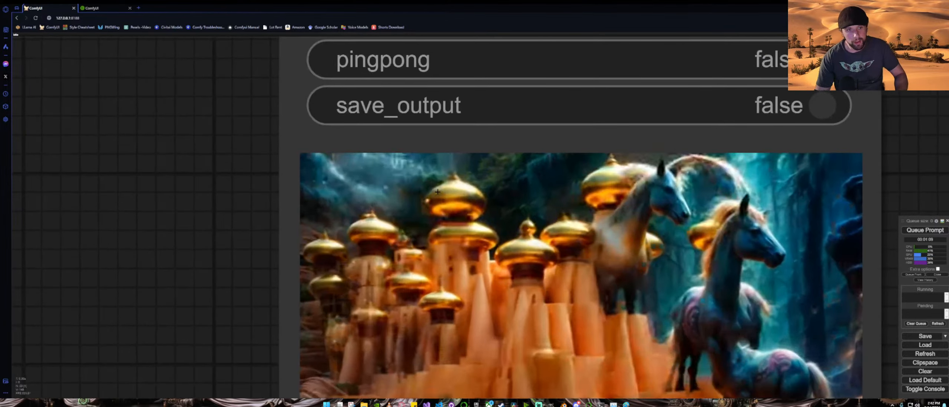
scroll(437, 192, down, 3)
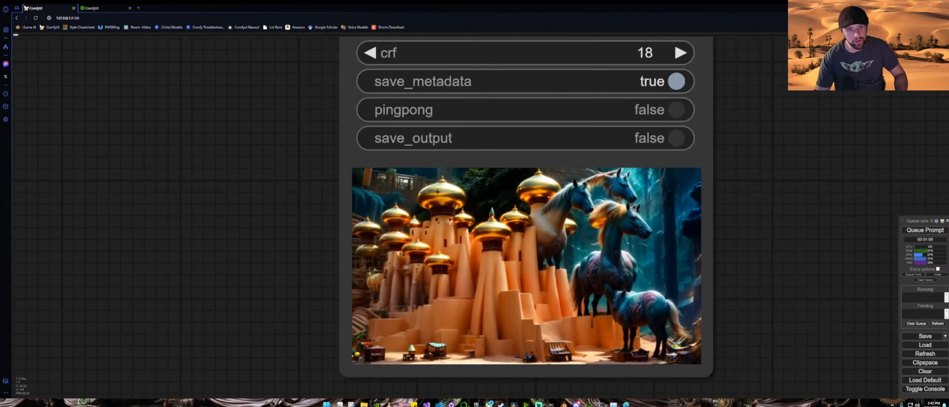
scroll(437, 192, down, 8)
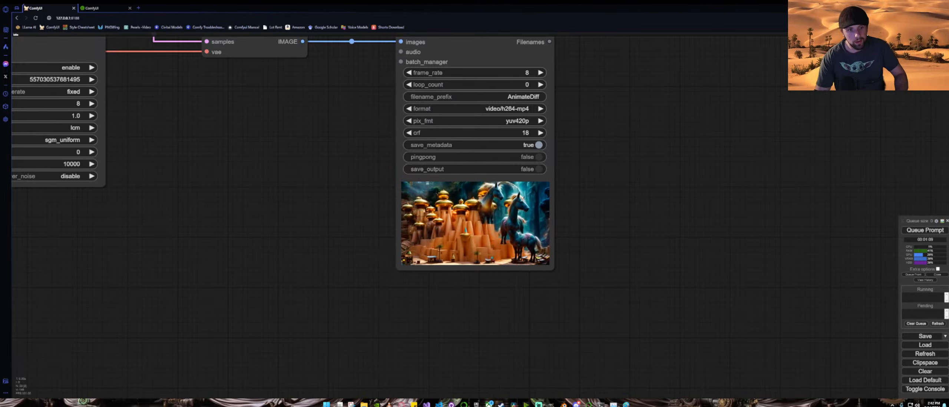
Step: Set the first Apply IPAdapter node's noise to 0.2
drag(178, 230, 527, 225)
scroll(527, 224, down, 4)
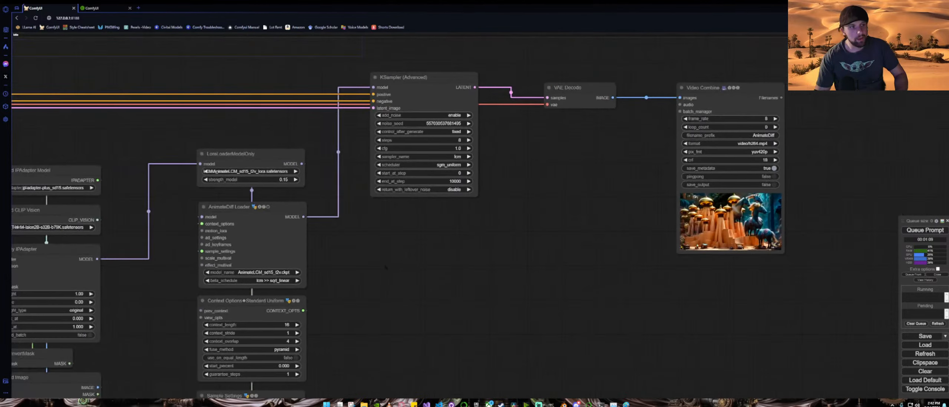
drag(178, 226, 557, 179)
drag(101, 258, 375, 222)
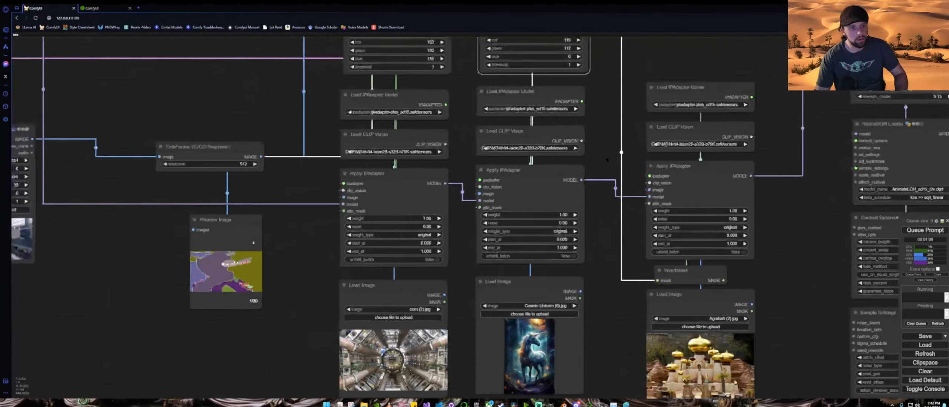
click(427, 226)
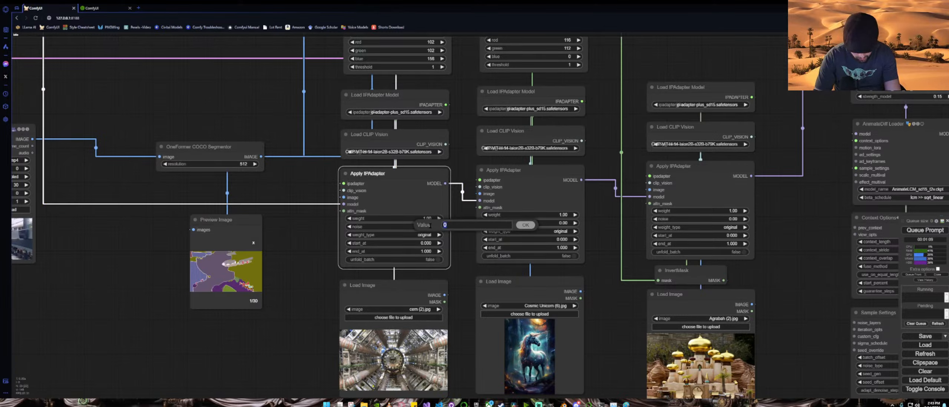
text(0.2)
key(Return)
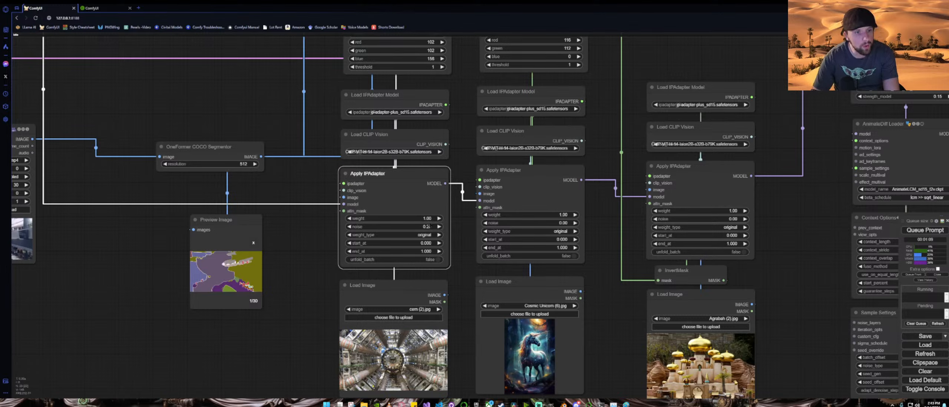
scroll(718, 238, down, 5)
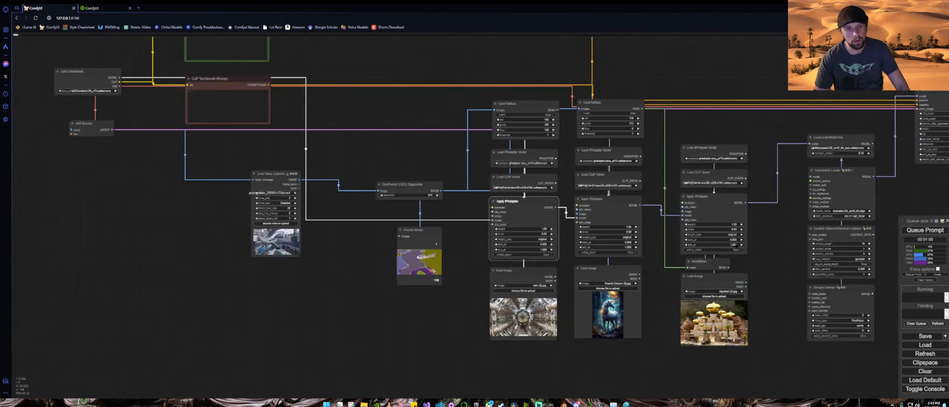
drag(778, 276, 521, 289)
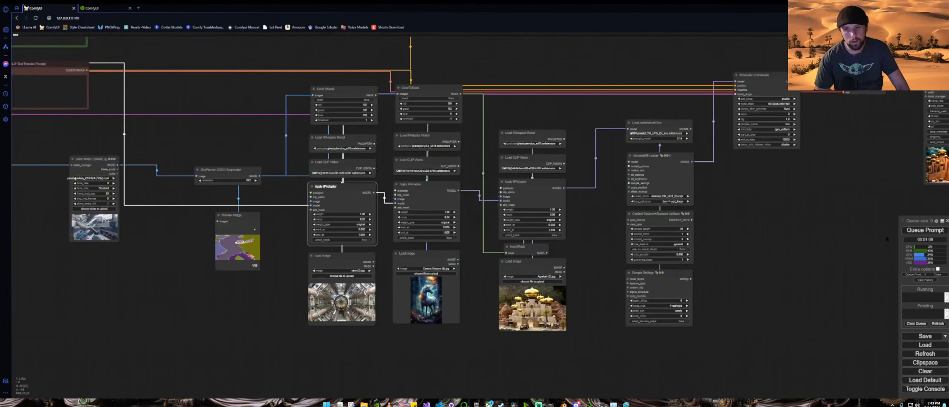
Step: Queue the prompt and pan across to the KSampler and Video Combine nodes while it generates
key(ctrl+Return)
drag(751, 201, 639, 241)
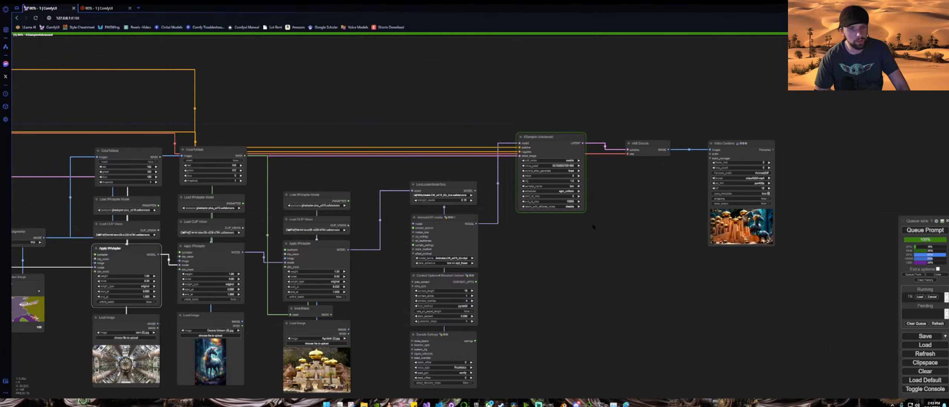
scroll(285, 281, up, 4)
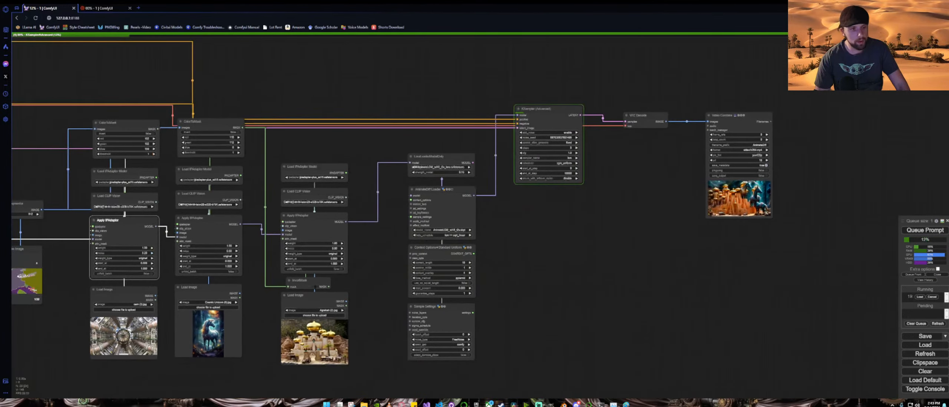
scroll(286, 281, up, 5)
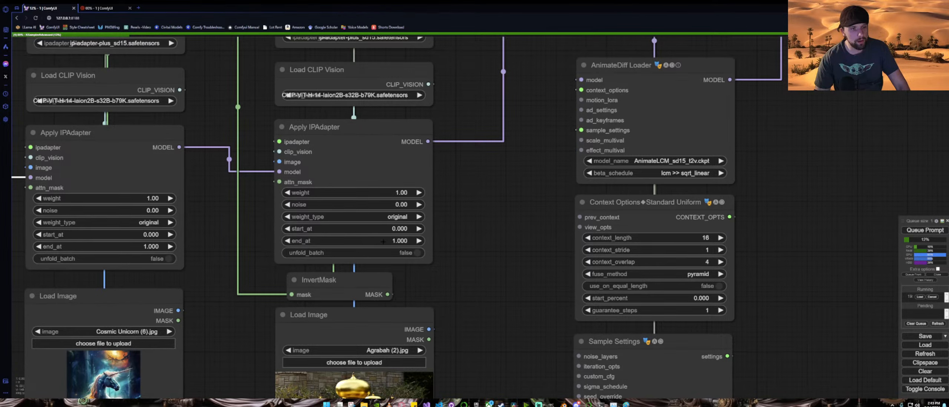
scroll(193, 243, down, 5)
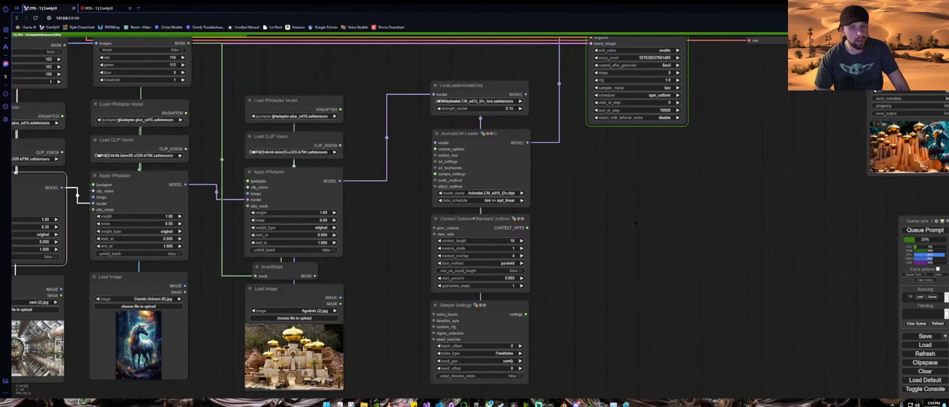
drag(681, 200, 480, 294)
scroll(507, 280, down, 3)
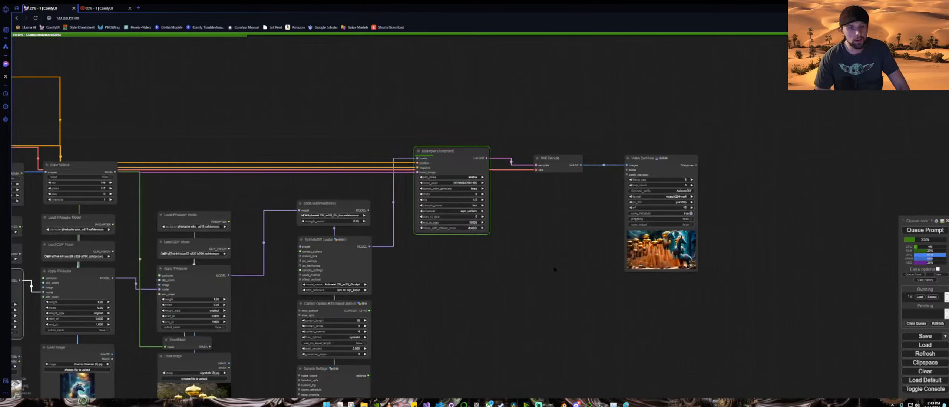
drag(548, 269, 366, 254)
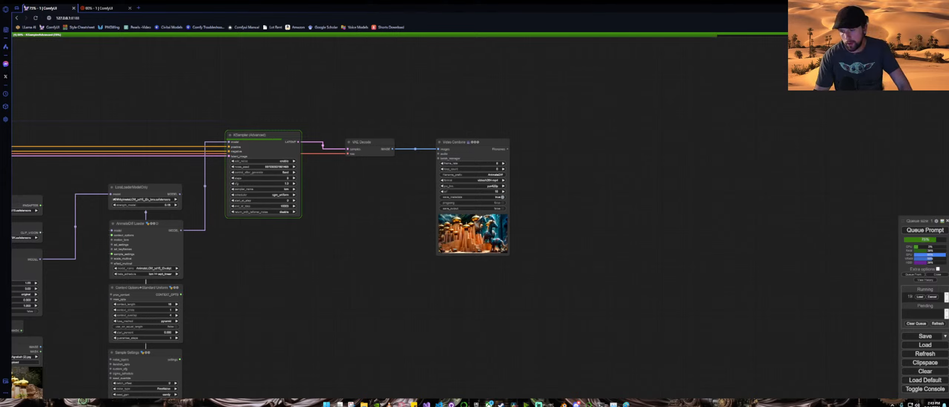
Step: Inspect the finished animation in the Video Combine preview
key(super+d)
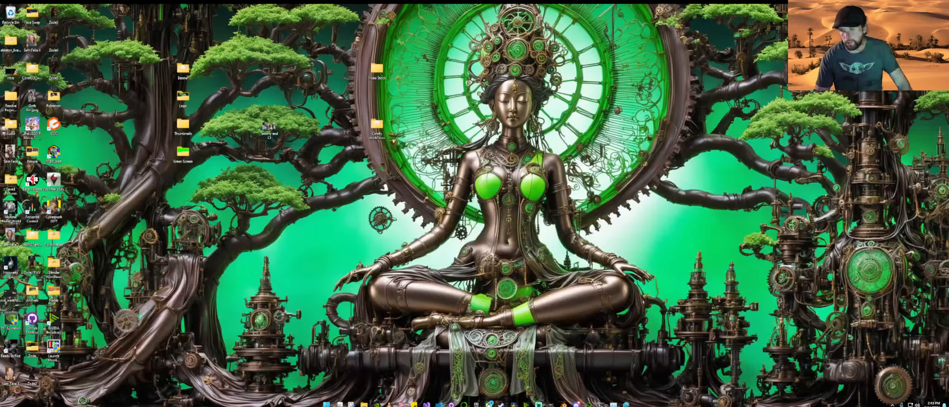
key(super+d)
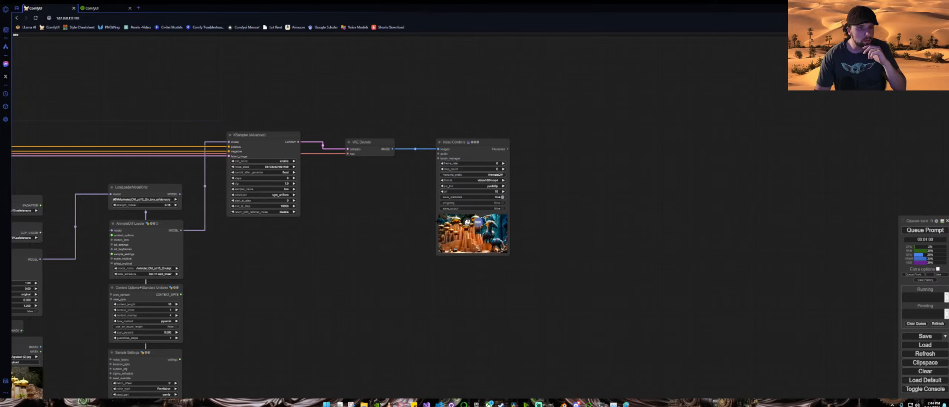
scroll(464, 237, up, 15)
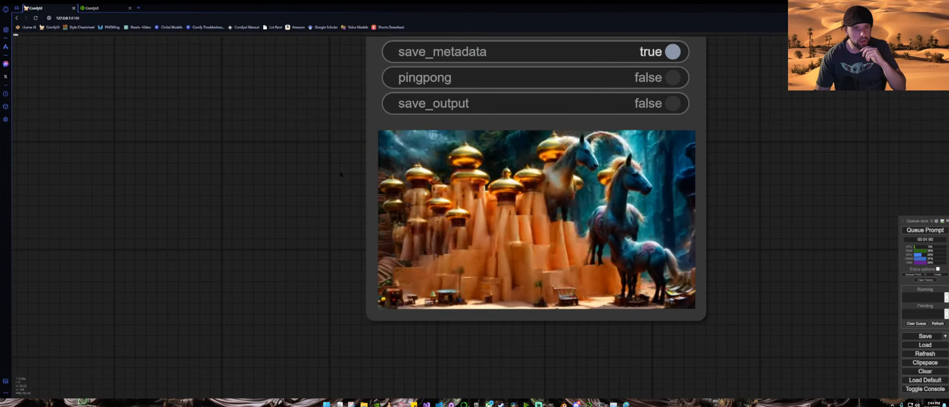
scroll(340, 174, down, 14)
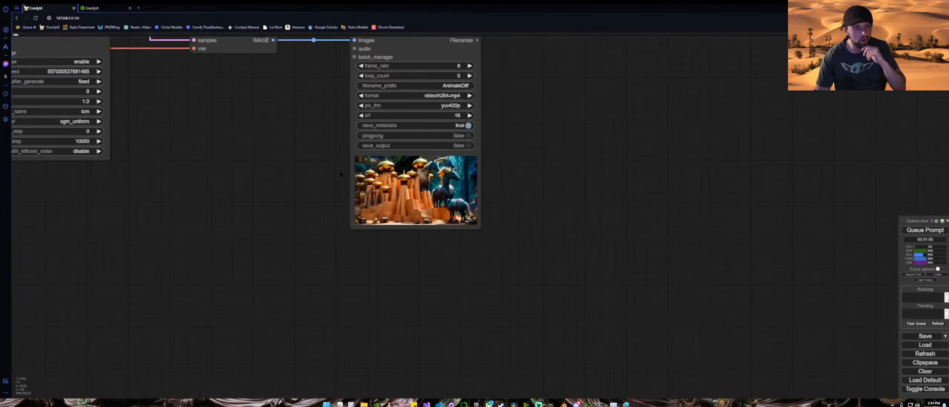
Step: Load medieval england (1).jpg into the first Load Image node and queue the prompt
drag(153, 210, 657, 112)
drag(161, 328, 447, 290)
scroll(349, 240, up, 5)
scroll(349, 240, up, 5)
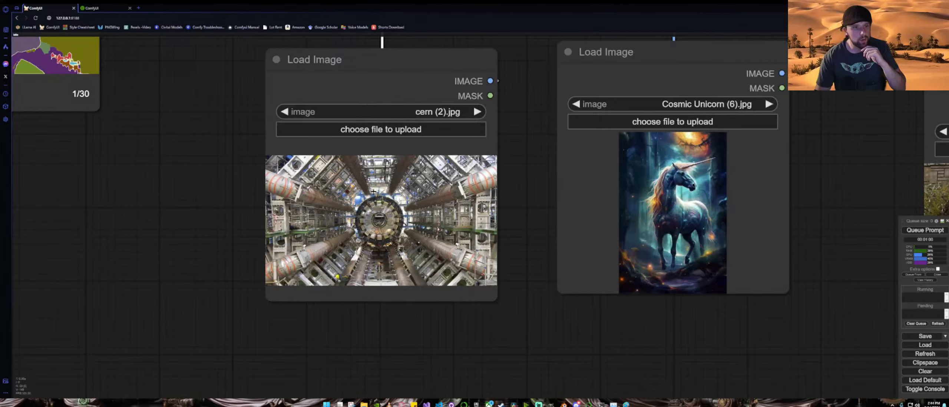
click(377, 131)
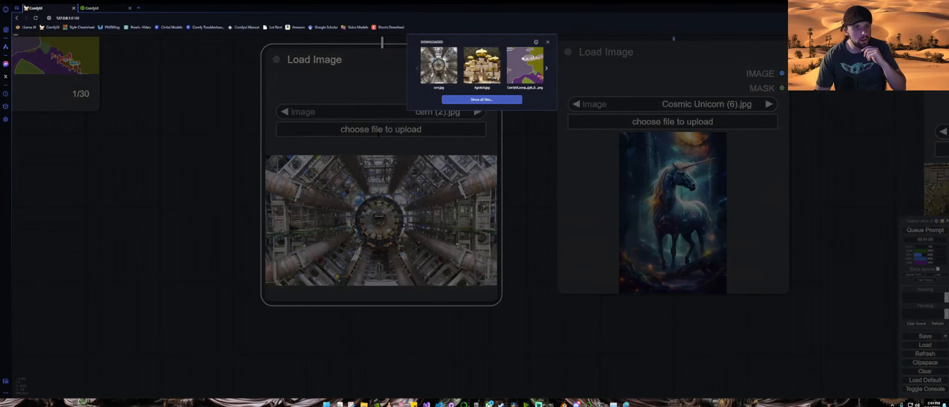
click(546, 69)
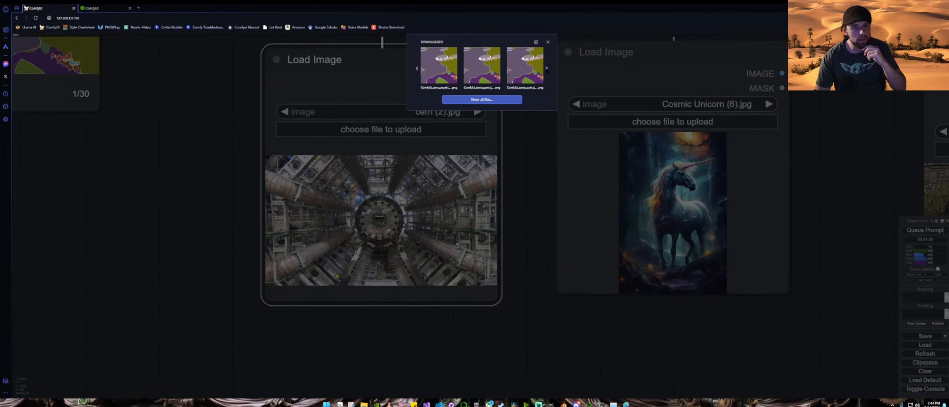
click(547, 68)
click(547, 68)
click(546, 68)
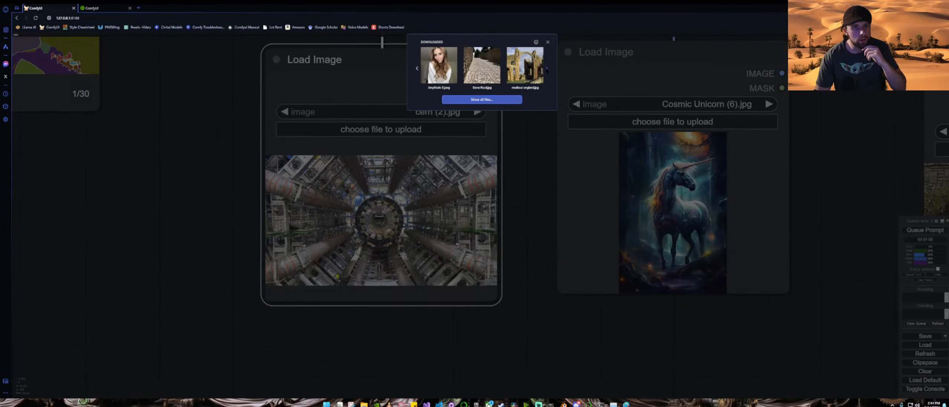
click(547, 68)
click(438, 67)
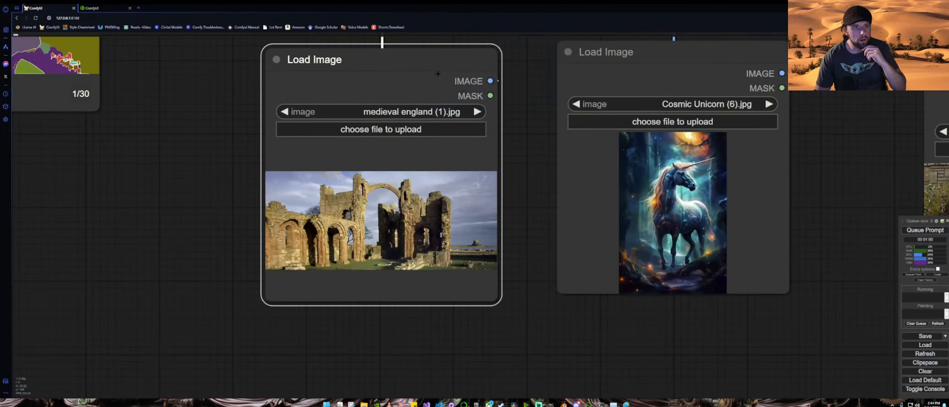
scroll(532, 163, down, 10)
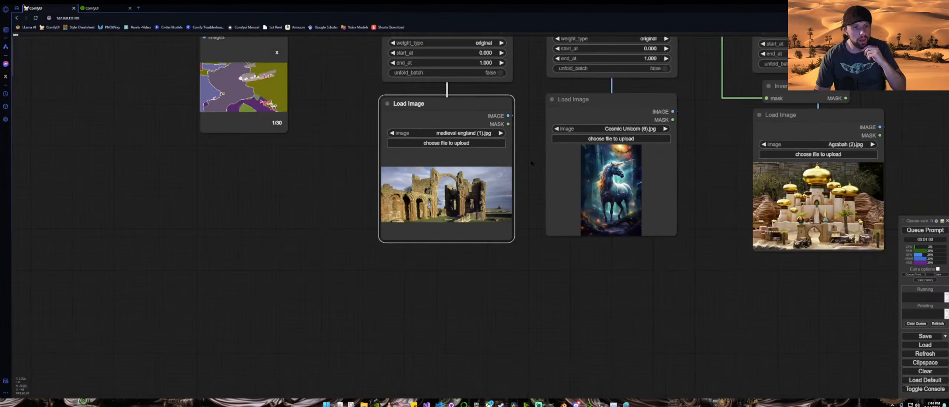
click(923, 230)
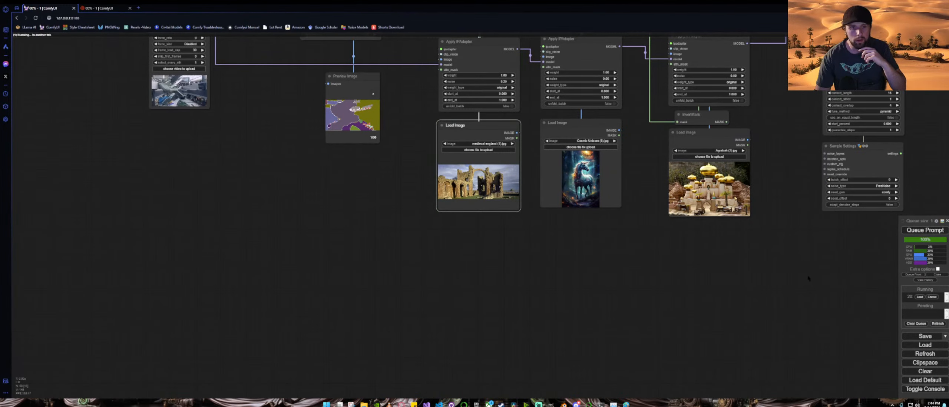
Step: Set the weight_type of all three Apply IPAdapter nodes to linear
drag(857, 267, 614, 273)
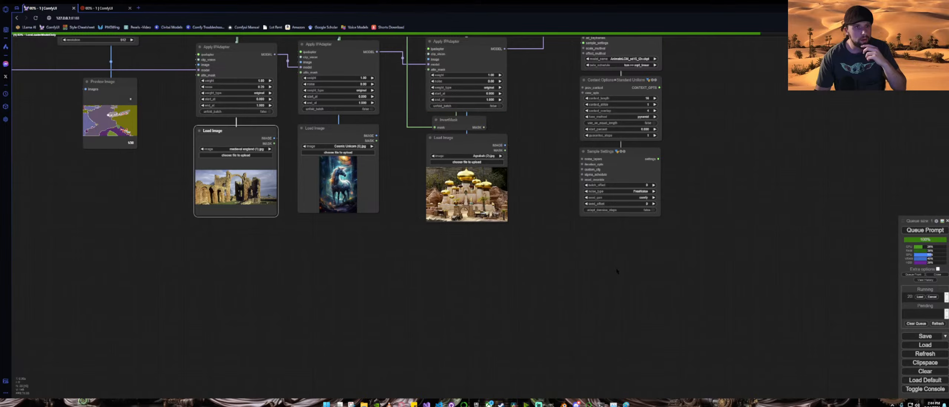
scroll(614, 273, down, 7)
drag(691, 183, 515, 223)
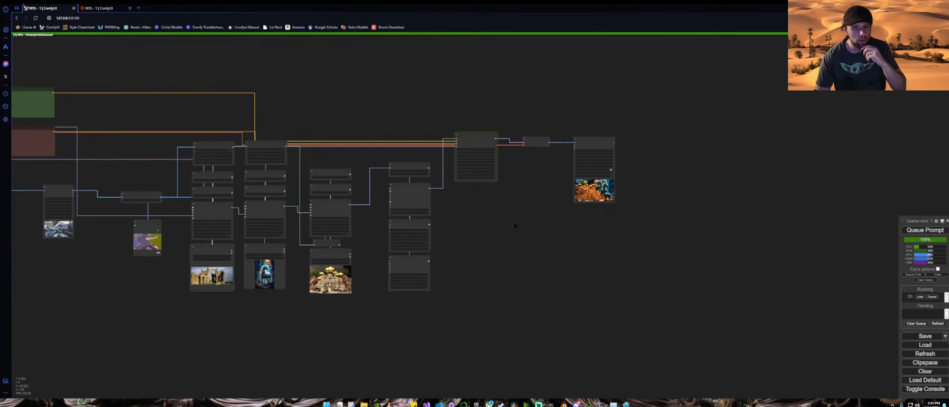
scroll(628, 201, up, 7)
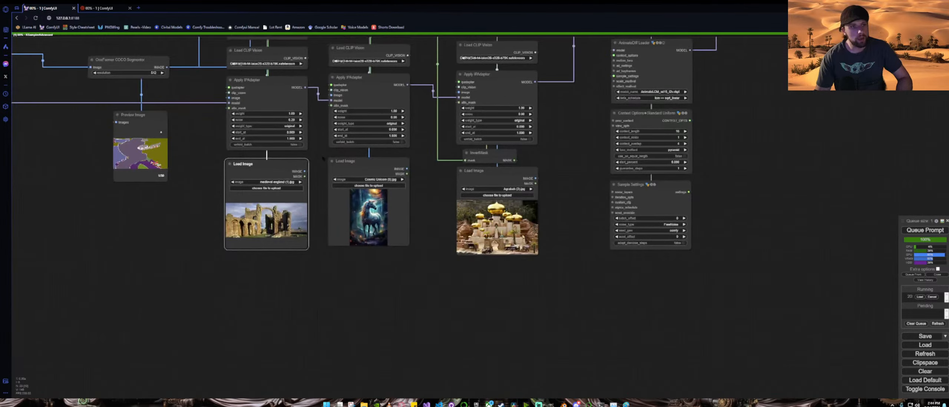
scroll(241, 115, up, 7)
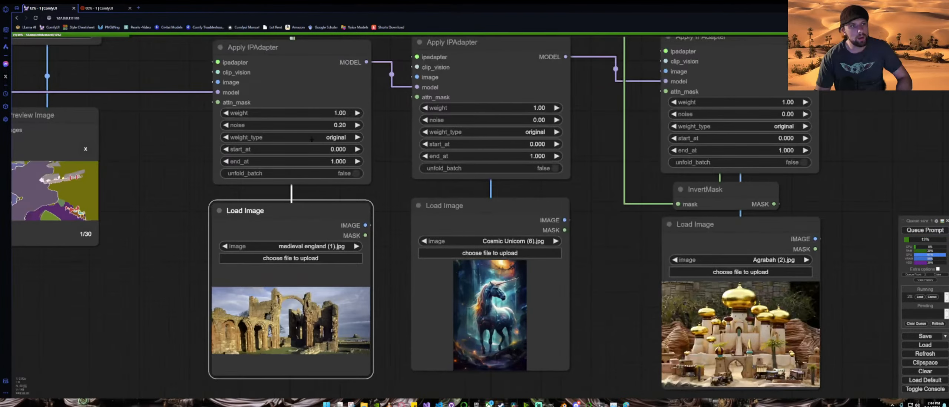
click(317, 139)
click(318, 144)
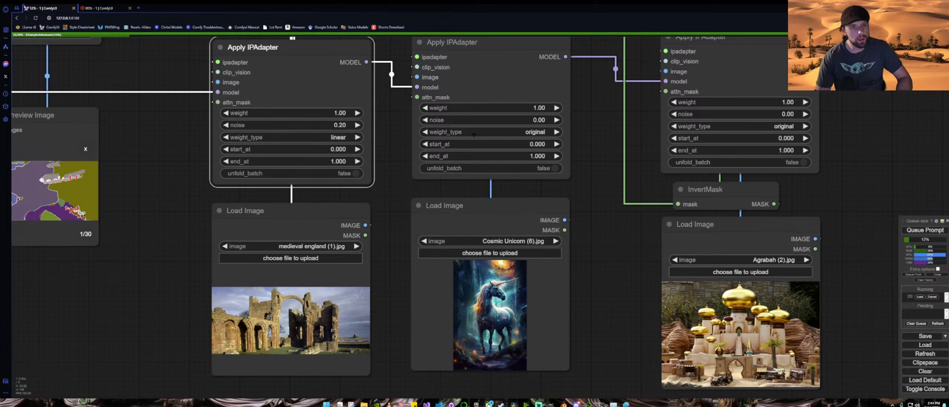
click(522, 132)
click(518, 141)
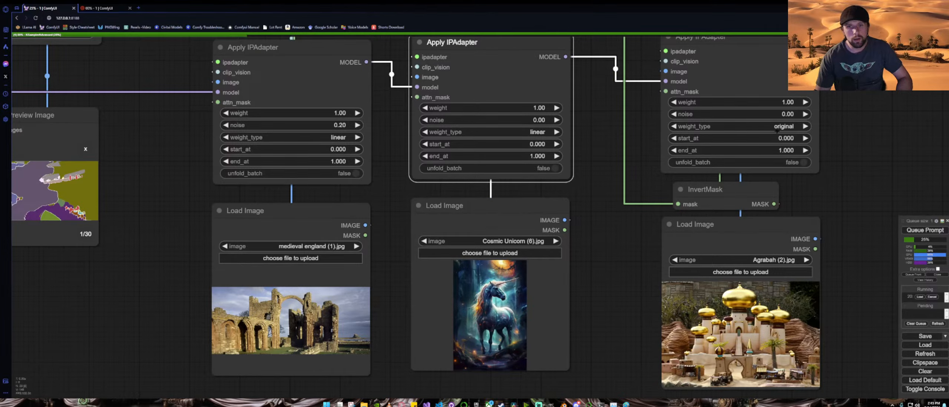
click(785, 127)
click(789, 135)
Step: Pan to the Video Combine node and zoom in on its preview of the new animation
scroll(827, 173, down, 8)
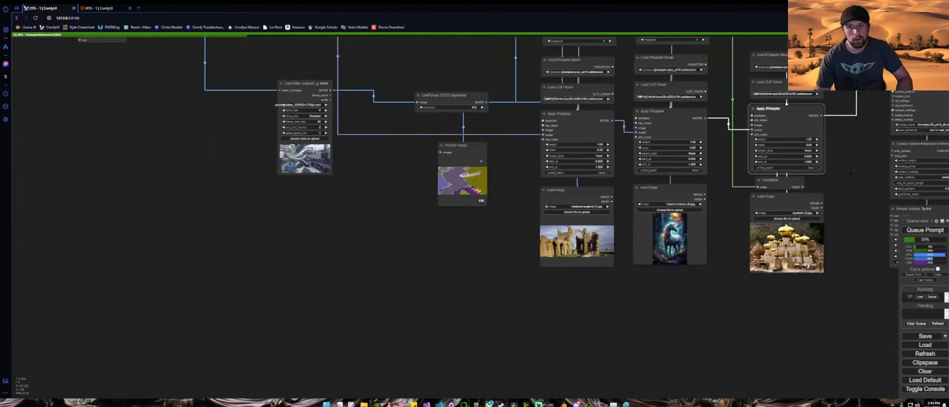
drag(827, 172, 726, 171)
drag(799, 169, 435, 177)
drag(729, 113, 510, 192)
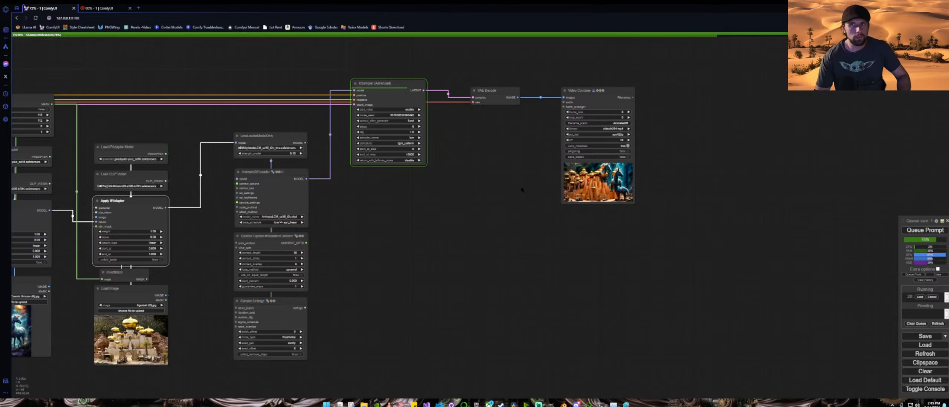
drag(421, 210, 405, 203)
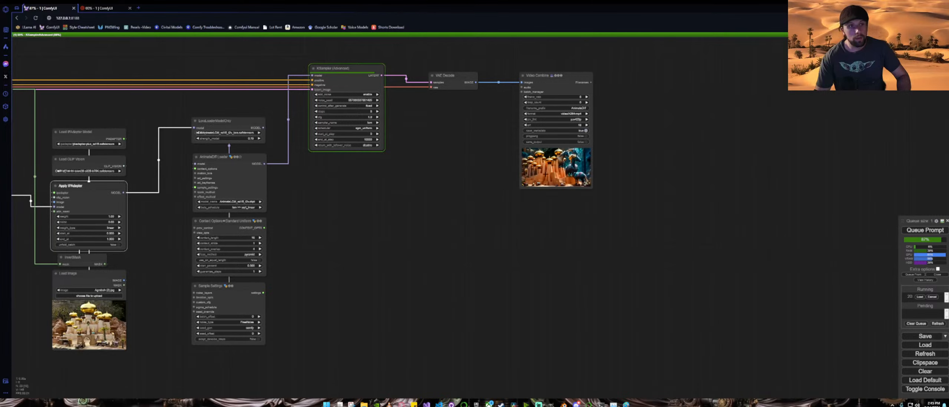
scroll(617, 144, up, 4)
drag(635, 110, 616, 188)
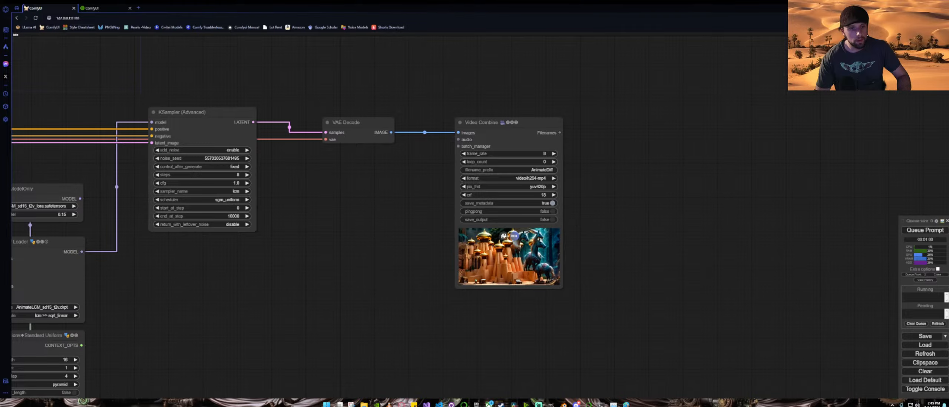
scroll(490, 263, up, 12)
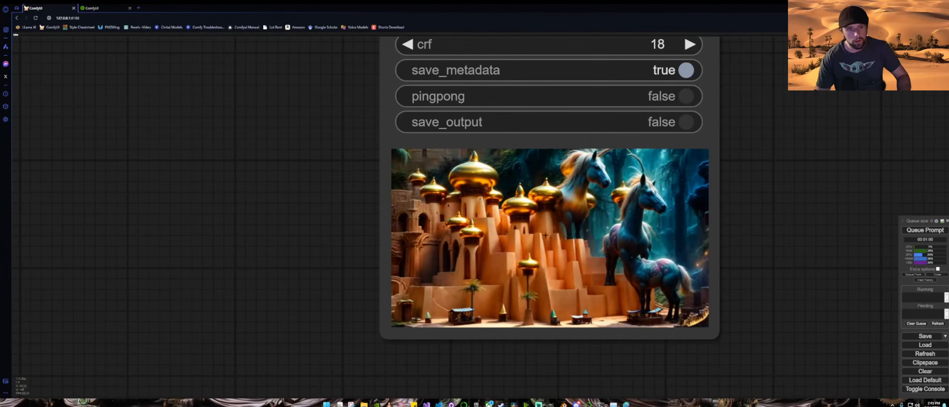
Step: Open the preview video in a new browser tab, play it, and close the tab
right_click(546, 235)
click(557, 191)
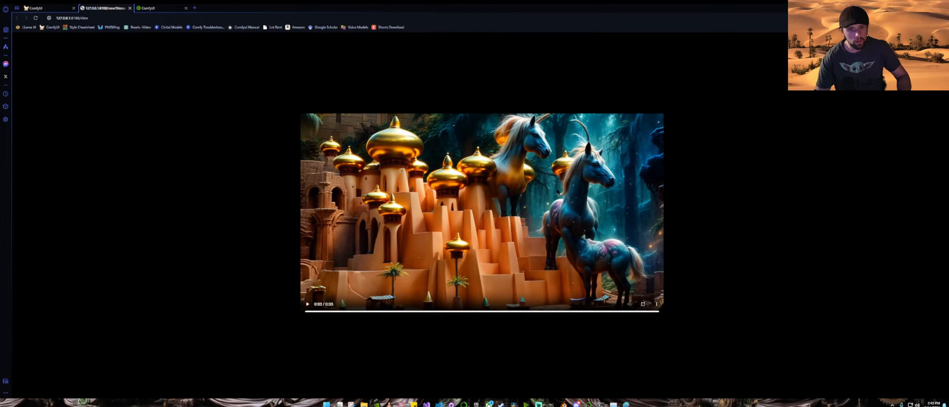
click(307, 304)
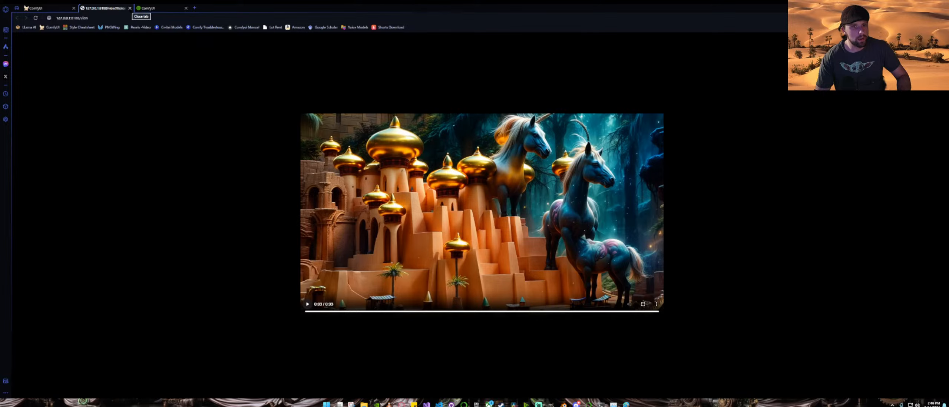
click(129, 8)
Step: Set the KSampler (Advanced) scheduler to ddim_uniform
scroll(656, 232, down, 5)
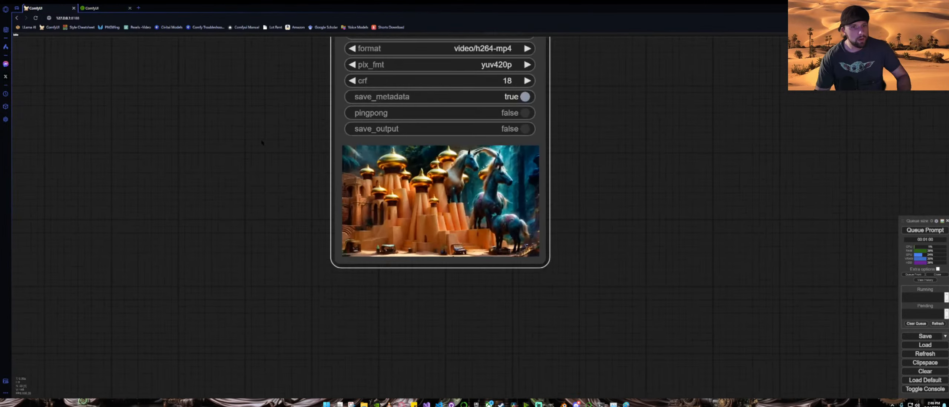
drag(578, 210, 689, 234)
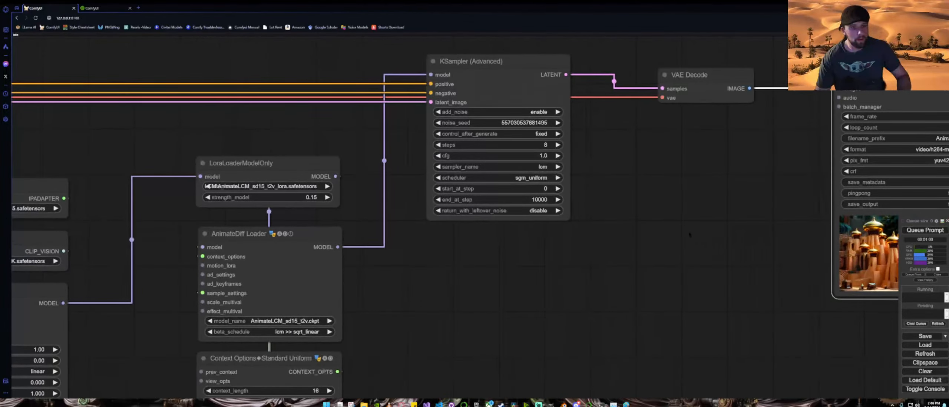
click(536, 178)
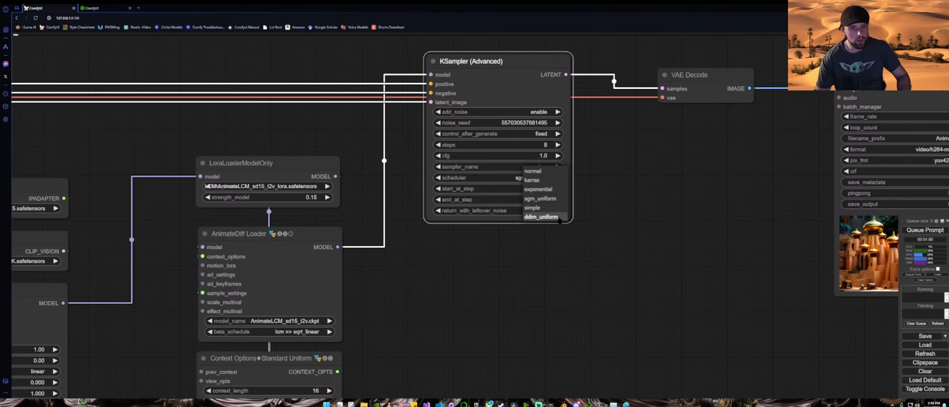
click(542, 217)
Step: Zoom in on the Video Combine preview to inspect the animation
scroll(649, 264, down, 6)
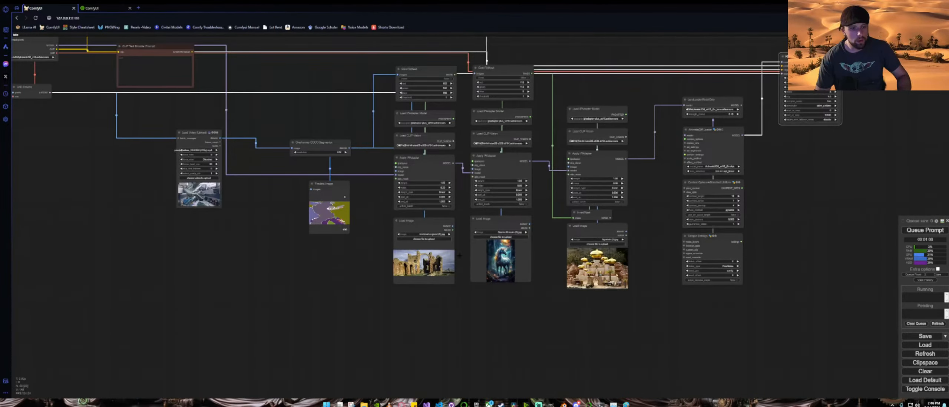
drag(846, 132, 411, 263)
scroll(514, 262, up, 10)
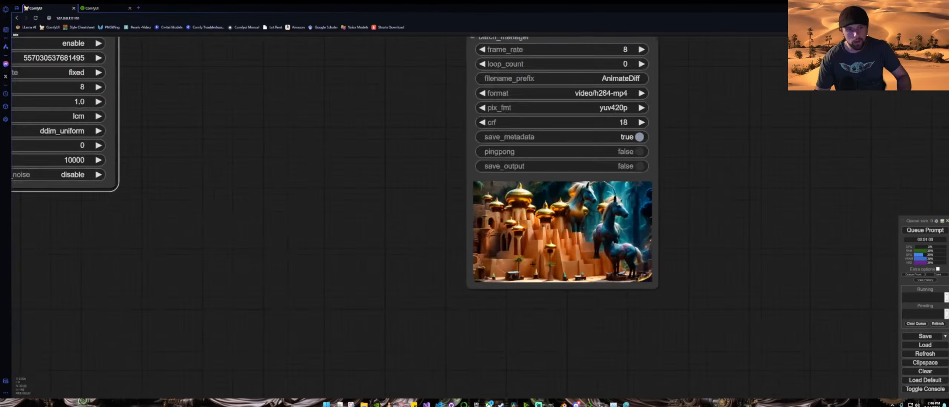
Step: Queue the workflow to render a new animation with the ddim_uniform scheduler
scroll(510, 249, down, 1)
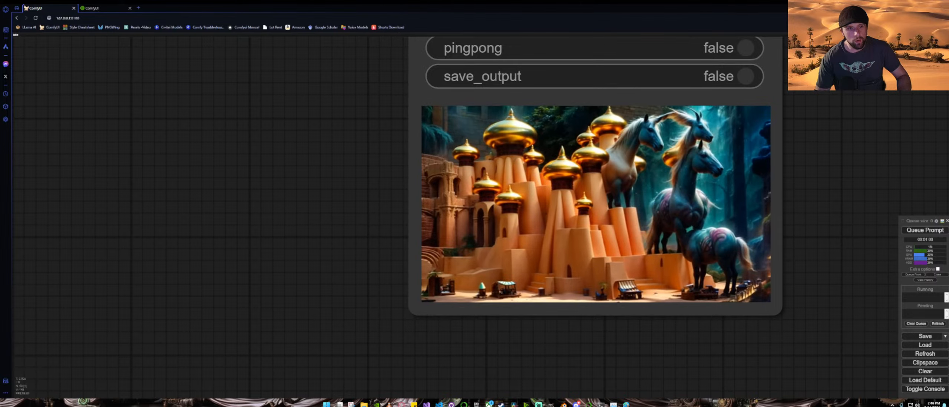
scroll(804, 252, down, 1)
scroll(804, 252, down, 4)
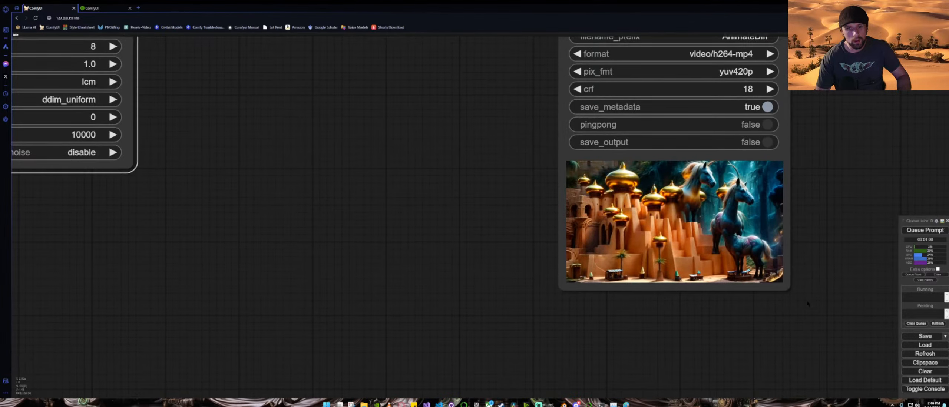
drag(810, 305, 750, 287)
key(ctrl+Return)
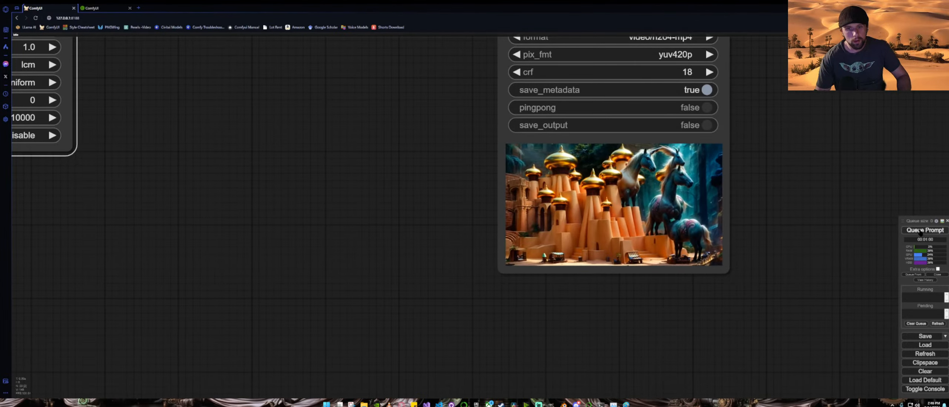
Step: Zoom in on the Video Combine preview to inspect the newly generated animation
scroll(793, 234, down, 5)
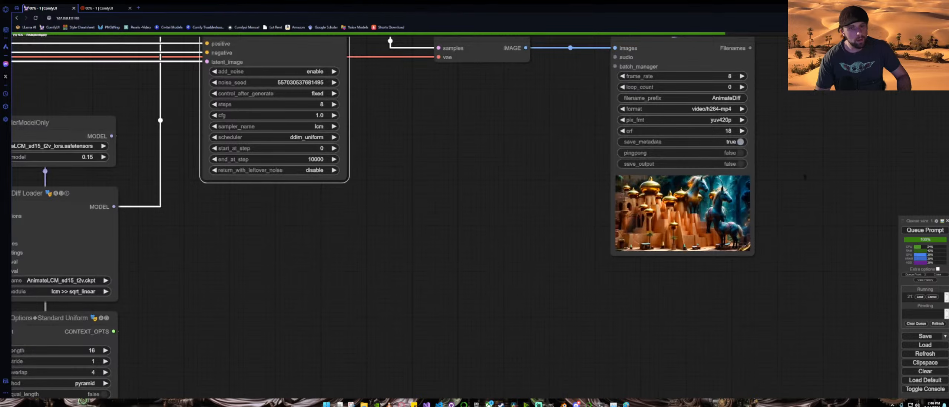
drag(805, 147, 768, 196)
scroll(768, 196, down, 5)
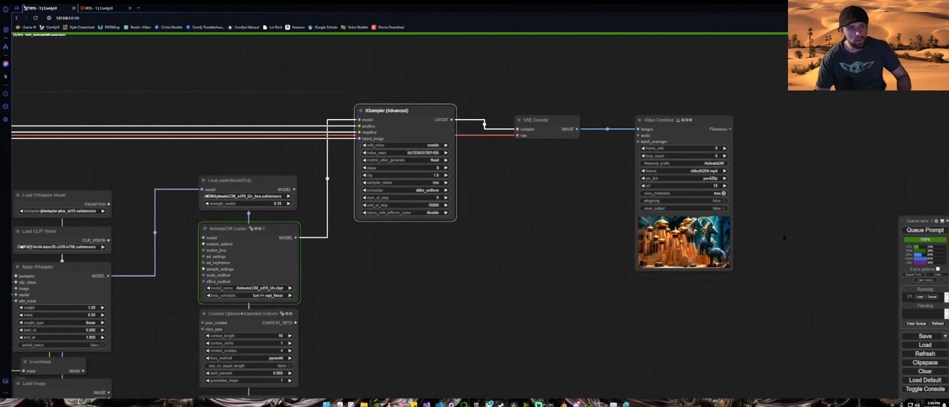
drag(780, 235, 686, 232)
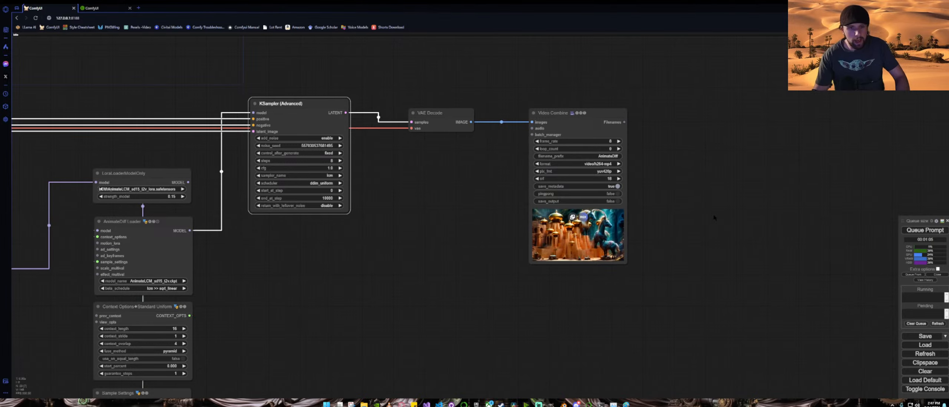
scroll(580, 232, up, 15)
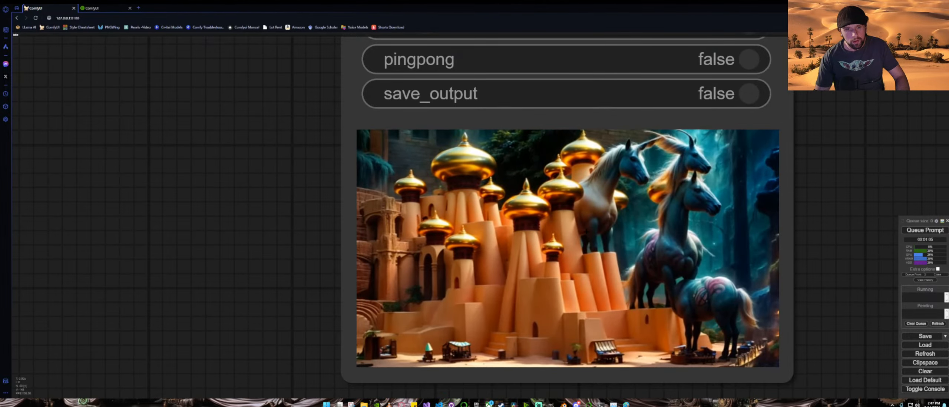
scroll(587, 231, down, 9)
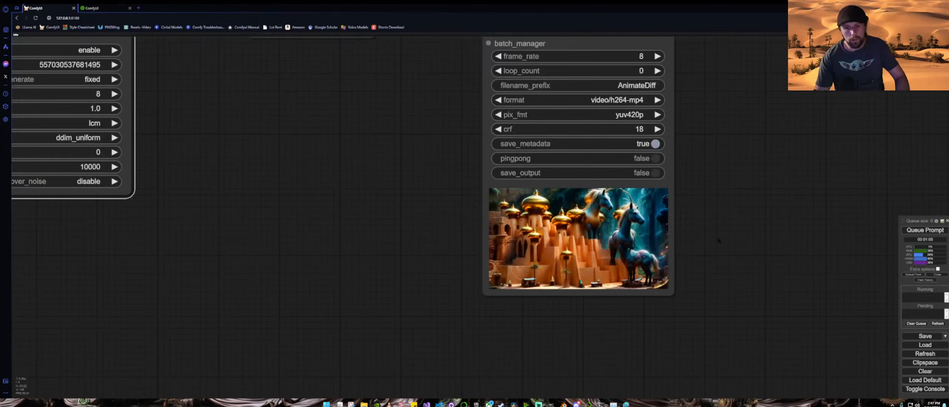